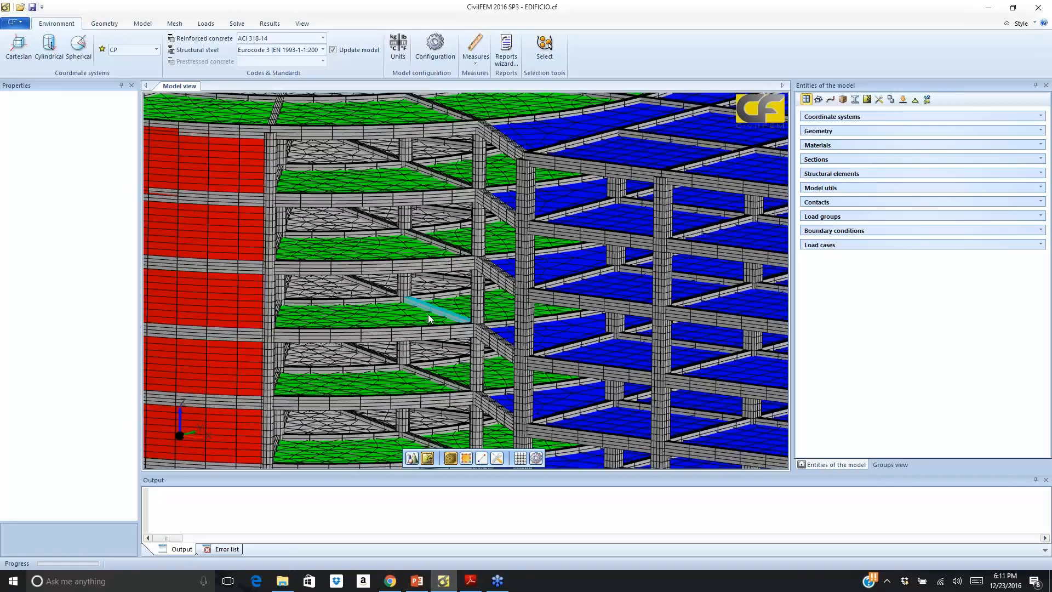
Examine the meshed building model from several distances and angles, including its circular slabs, walls, beams and rectangular wing
scroll(428, 314, "down", 4)
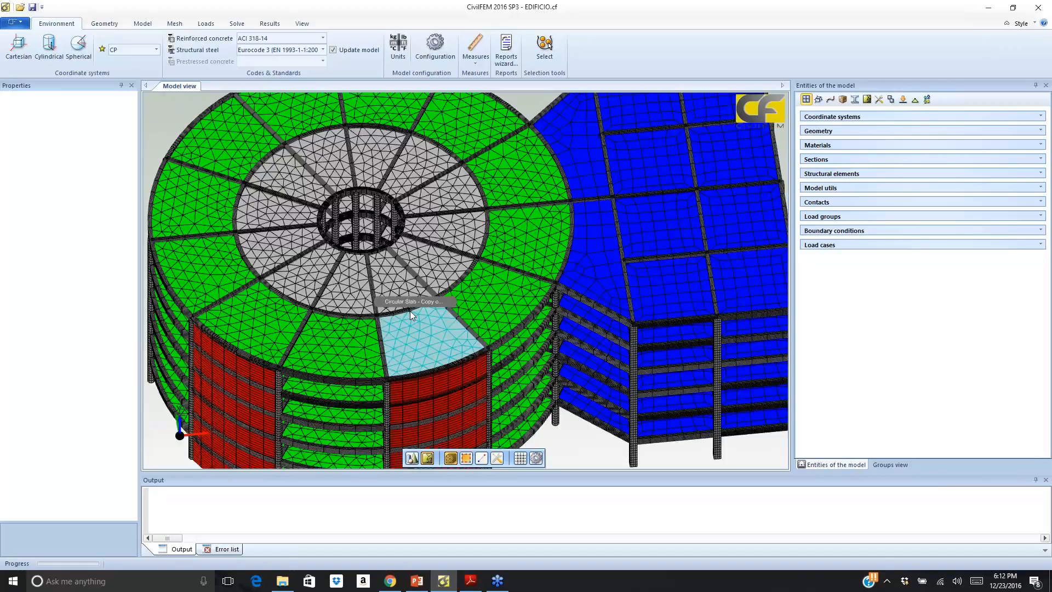
scroll(410, 311, "down", 2)
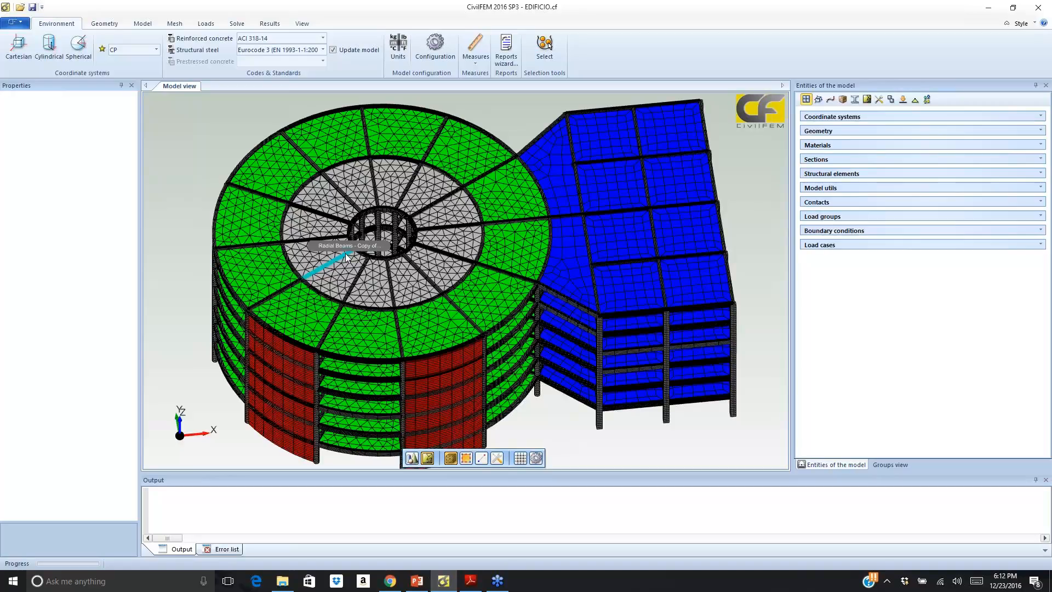
scroll(346, 257, "up", 2)
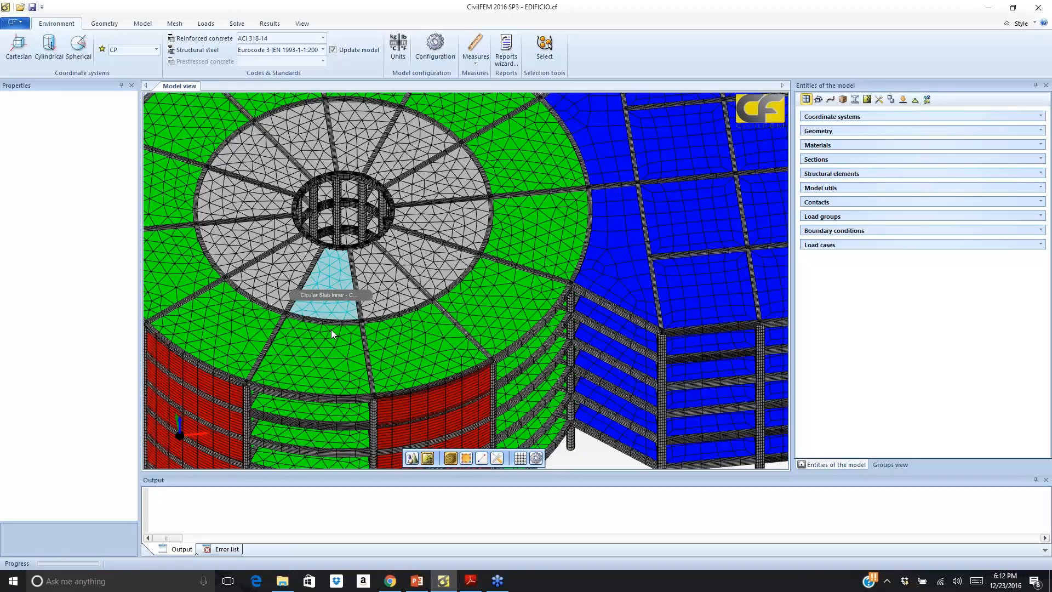
scroll(332, 334, "down", 3)
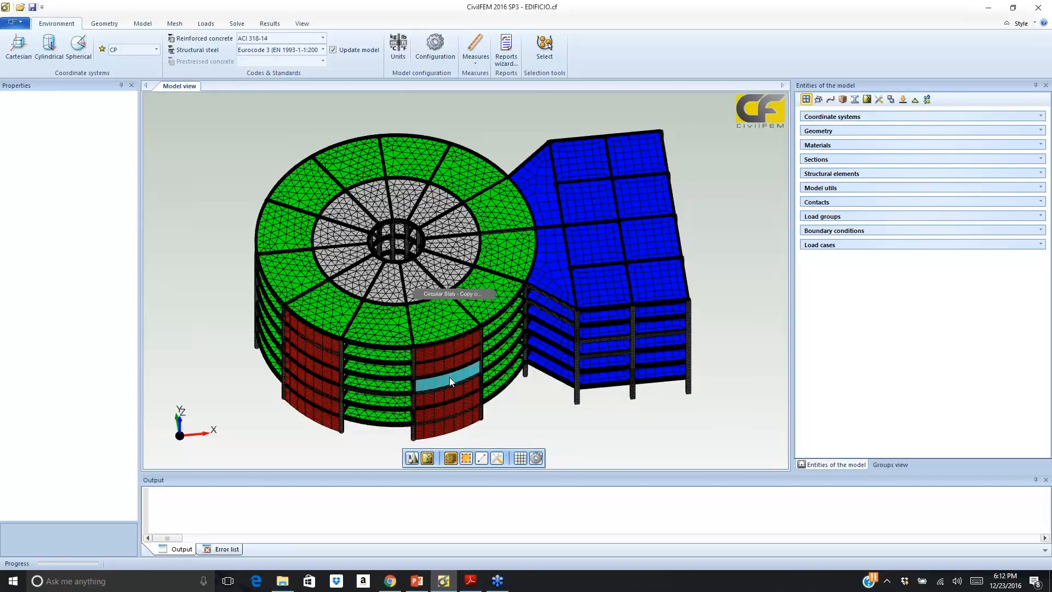
middle_click_drag(449, 377, 377, 262)
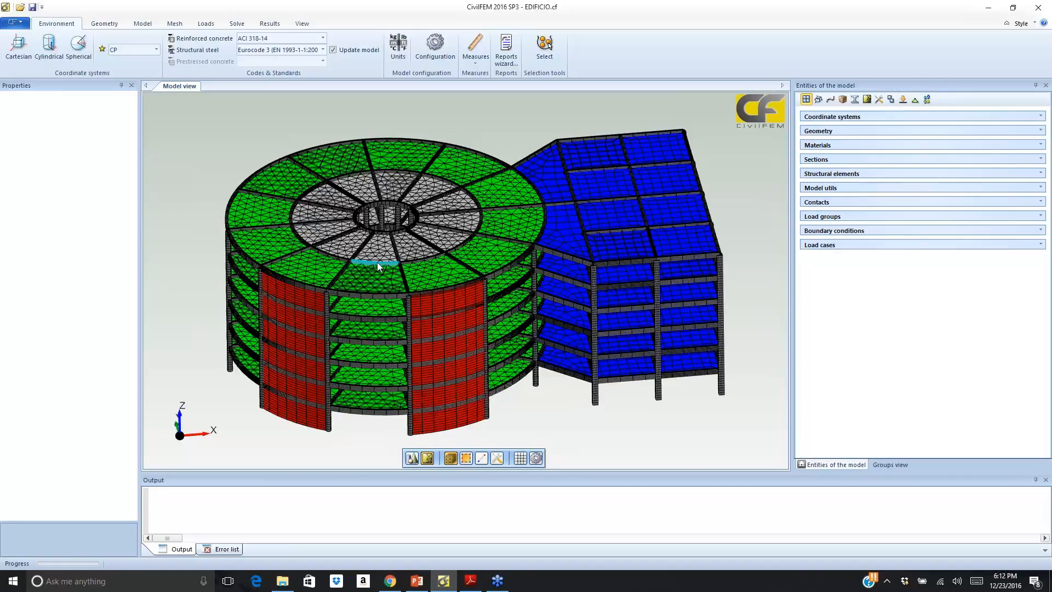
scroll(377, 262, "up", 5)
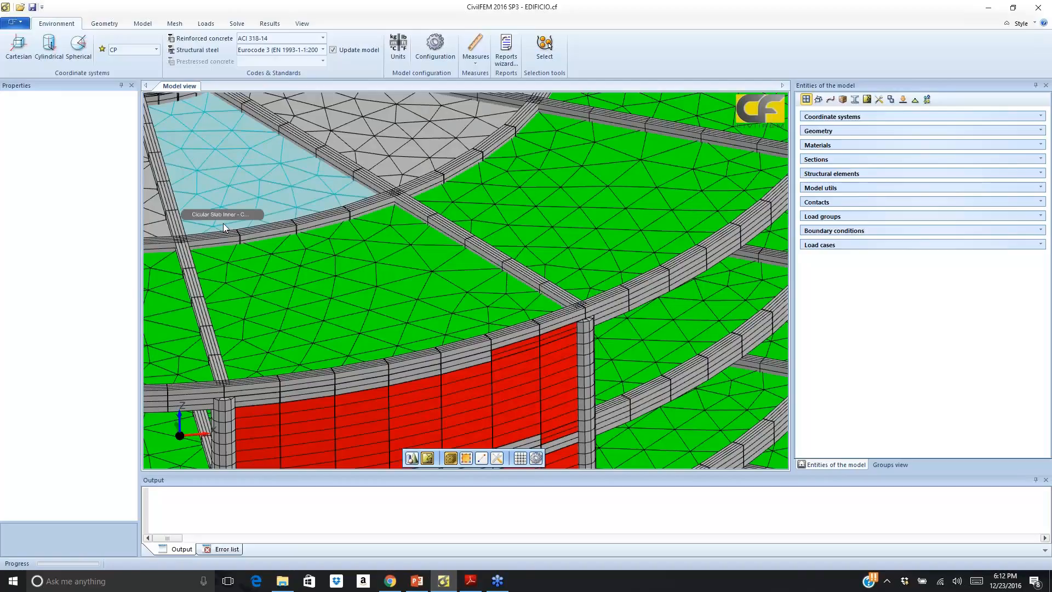
scroll(397, 241, "down", 3)
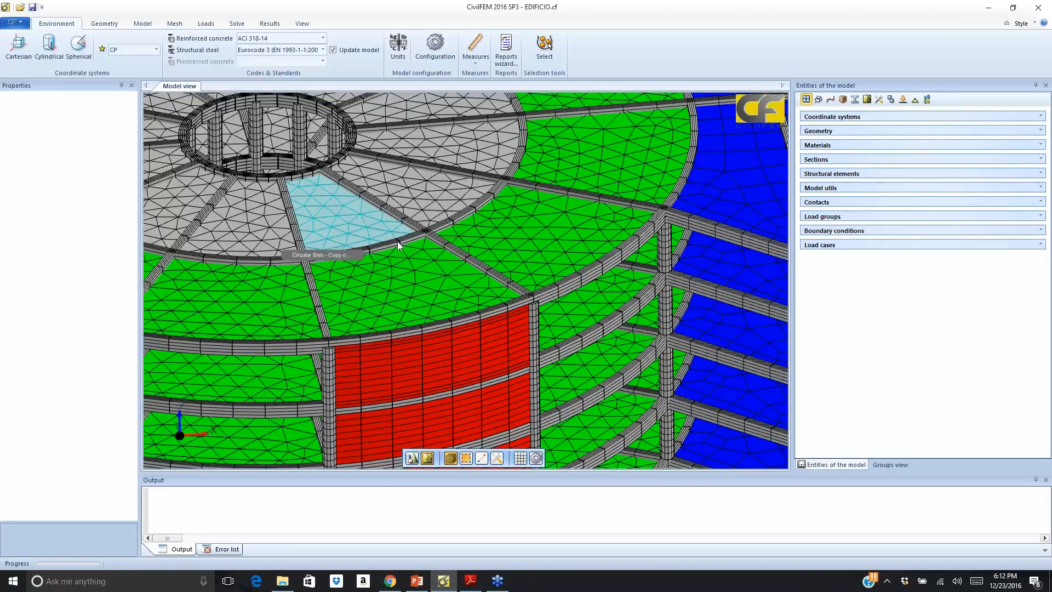
scroll(397, 245, "down", 5)
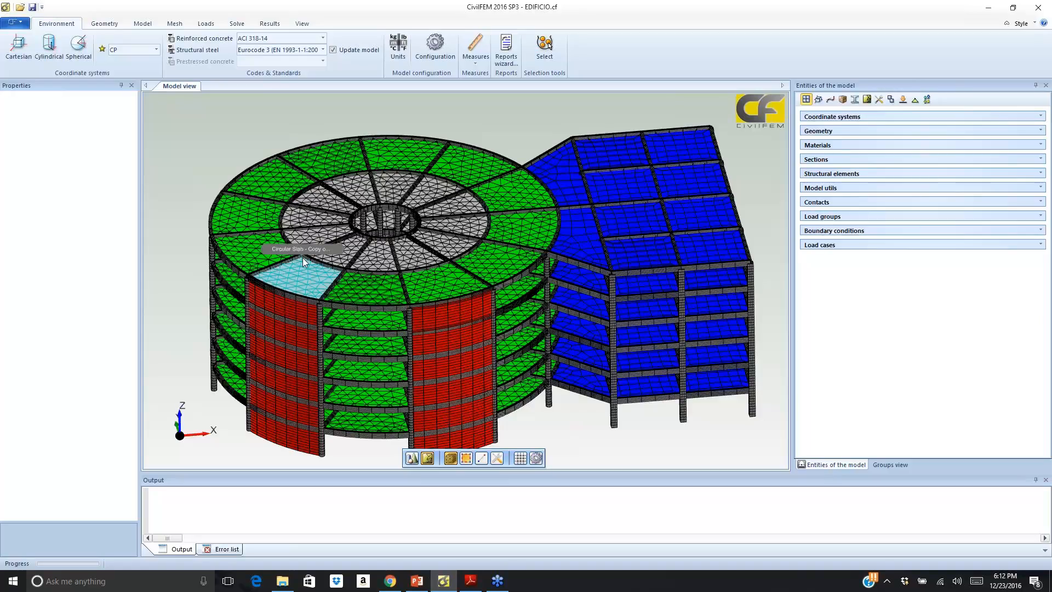
scroll(302, 258, "down", 1)
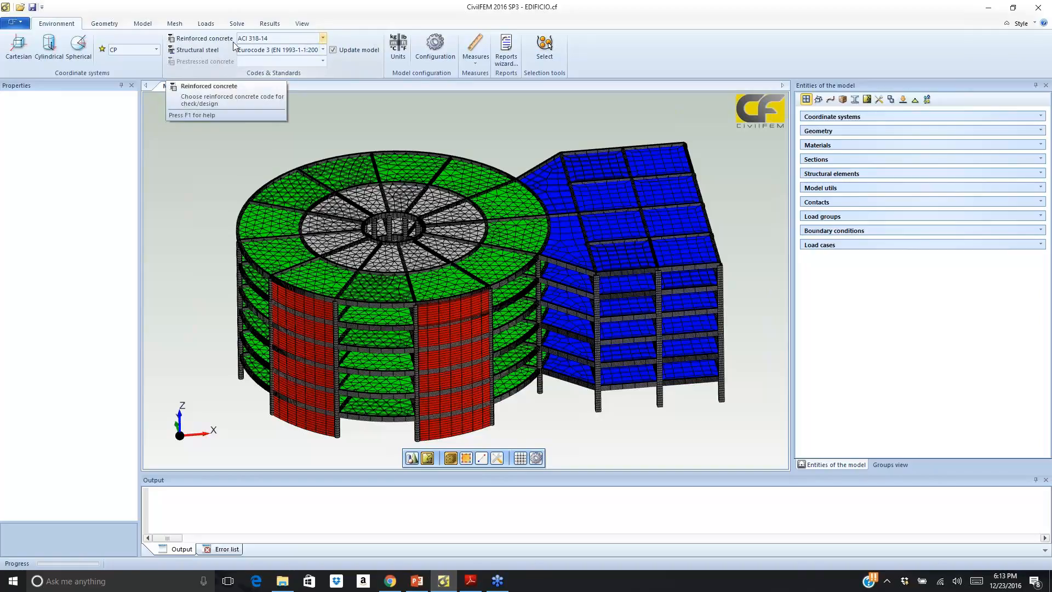
Choose ACI 318-14 as the reinforced concrete design code
left_click(323, 38)
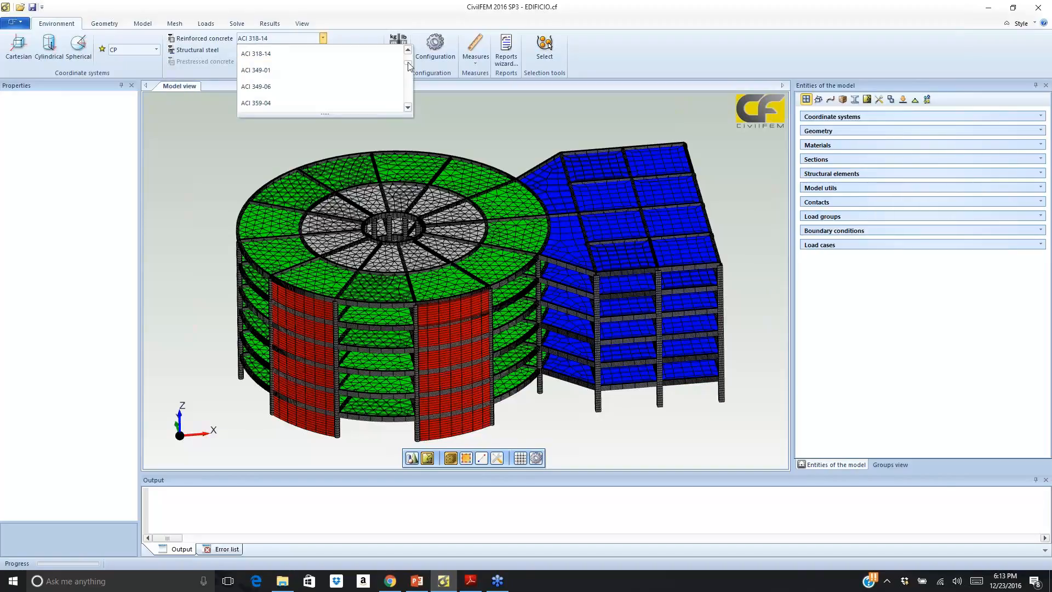
mouse_move(409, 65)
left_mouse_down()
mouse_move(409, 54)
mouse_move(408, 96)
mouse_move(409, 52)
left_mouse_up()
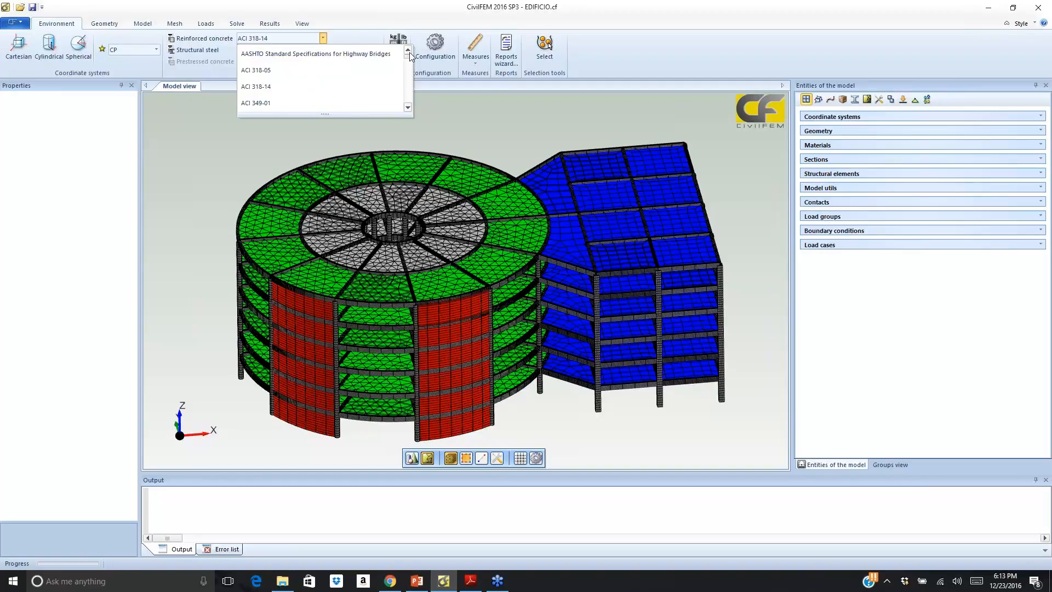
left_click(263, 89)
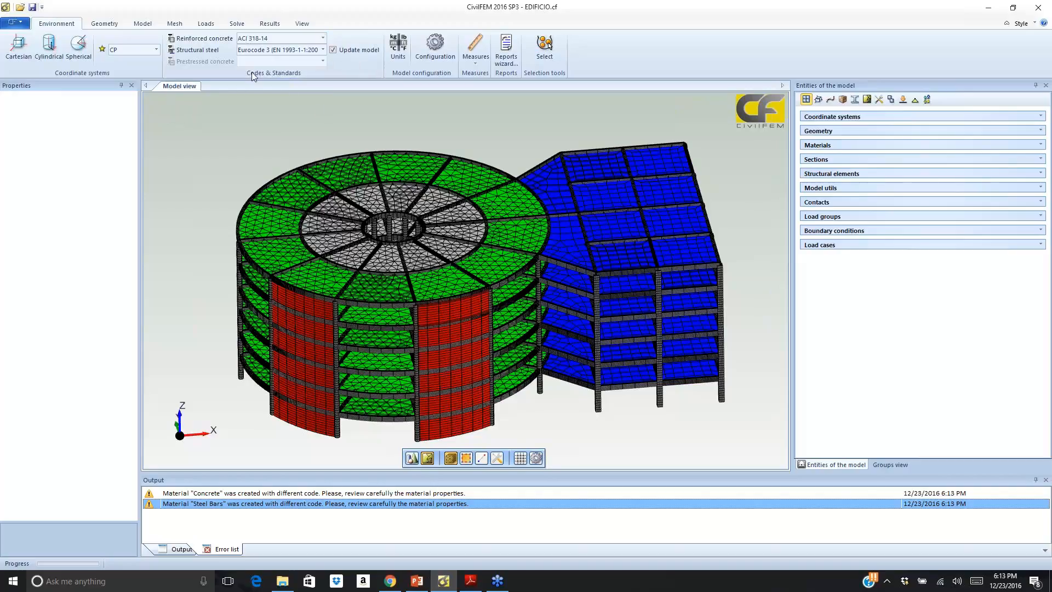
Look through the available structural steel design codes, including the AISC editions, without choosing a different one
left_click(323, 50)
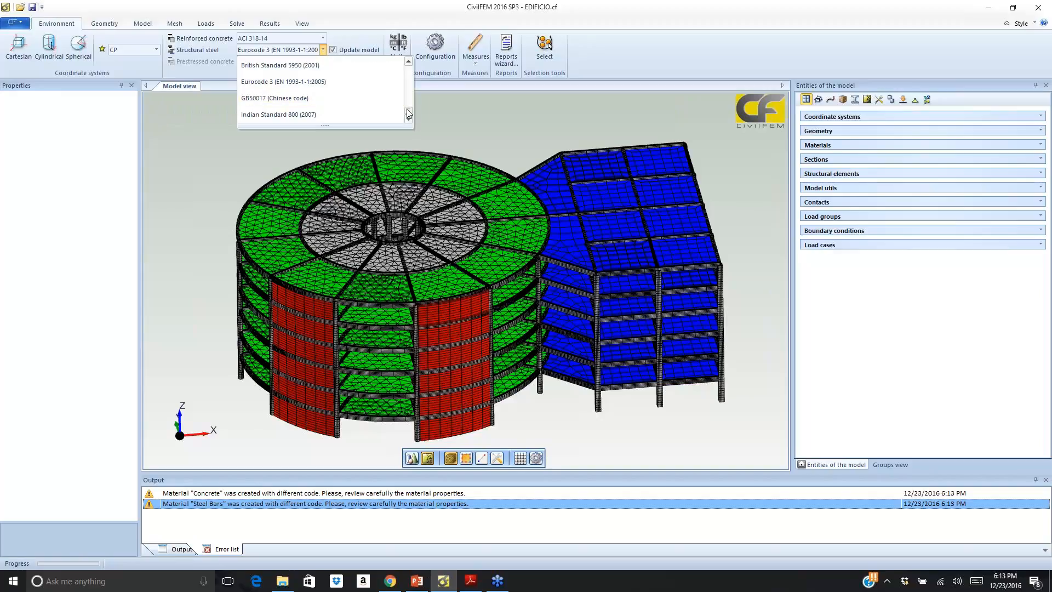
left_click_drag(408, 112, 407, 65)
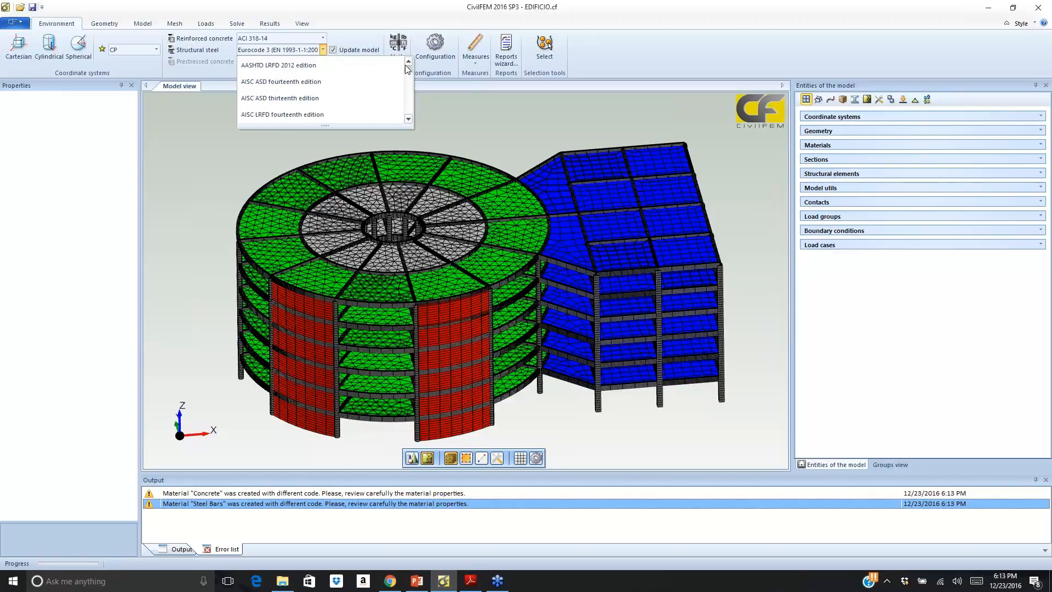
scroll(378, 93, "down", 2)
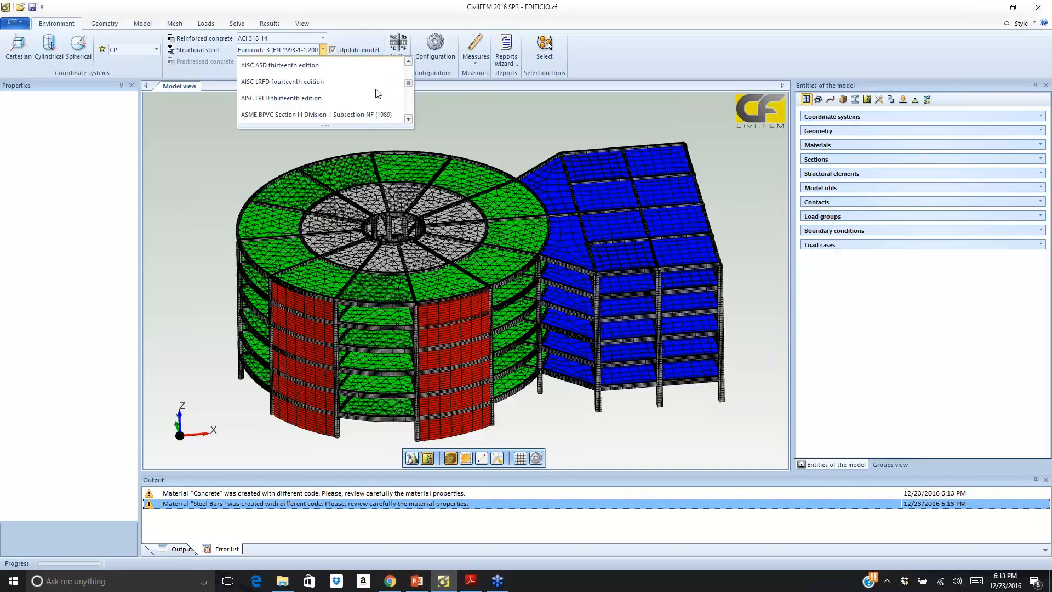
scroll(376, 94, "up", 2)
scroll(376, 94, "down", 4)
scroll(376, 93, "up", 2)
scroll(378, 93, "up", 2)
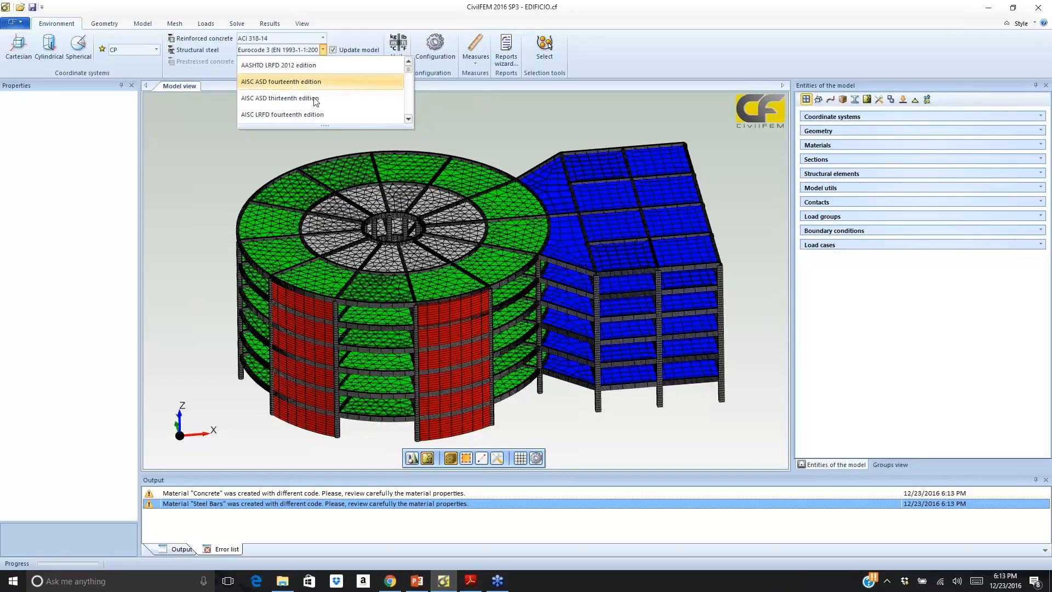
left_click(412, 26)
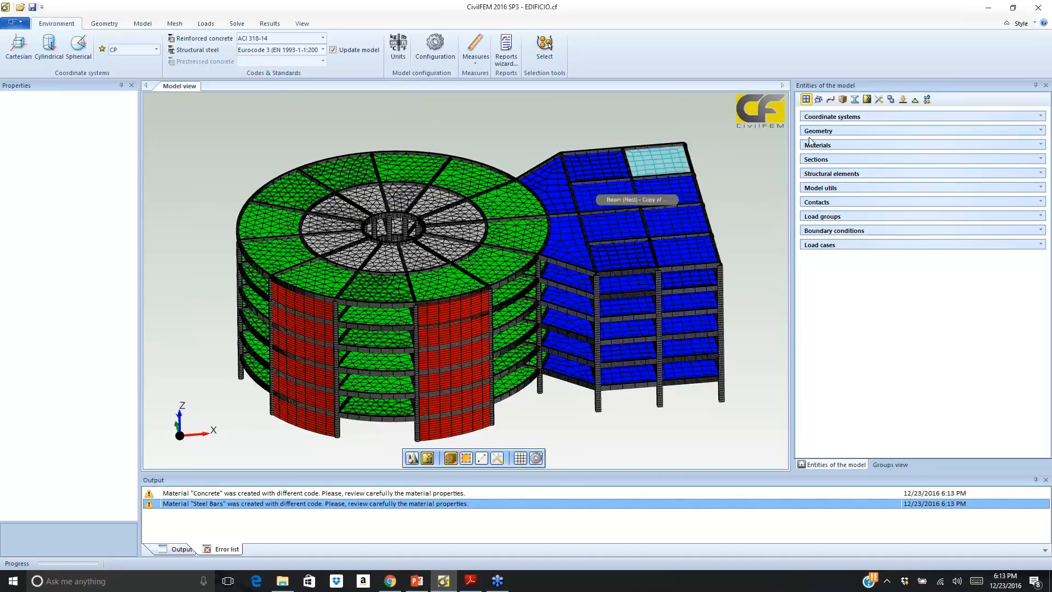
Review the code properties of the Concrete and Steel Bars materials, and clear the selection
left_click(843, 99)
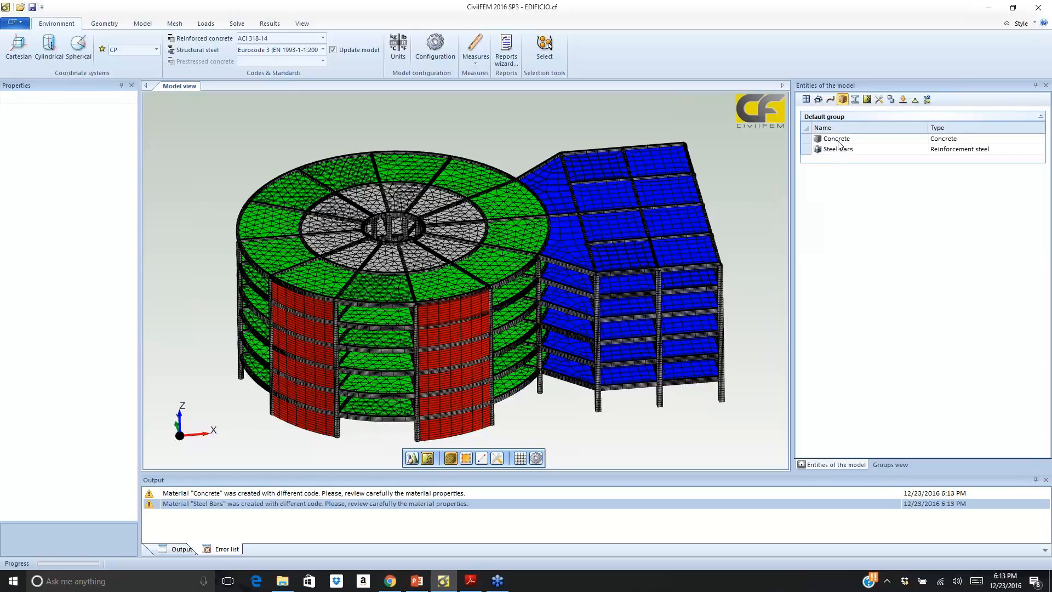
left_click(838, 140)
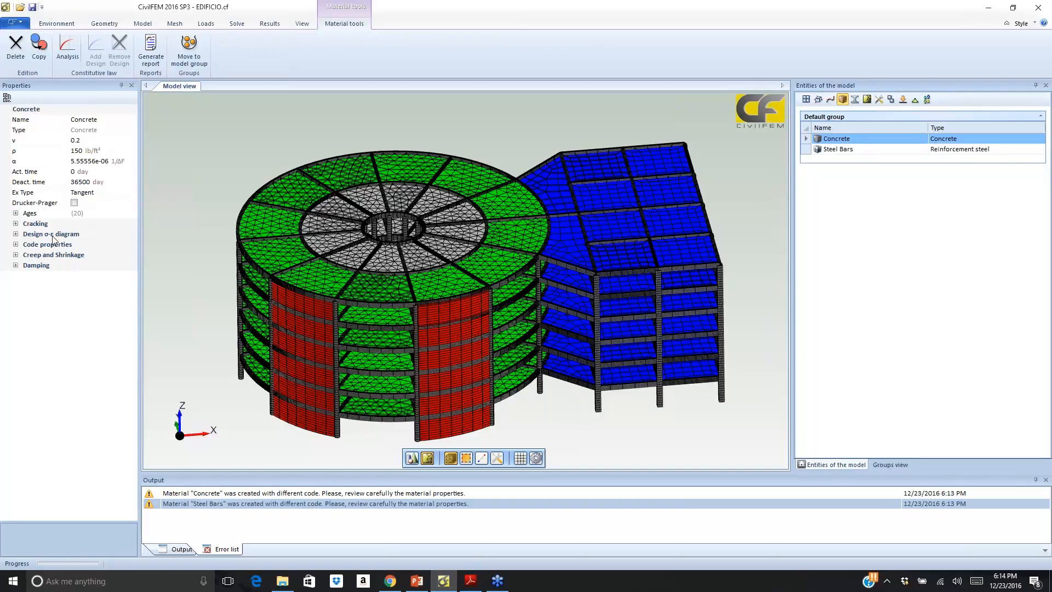
left_click(16, 245)
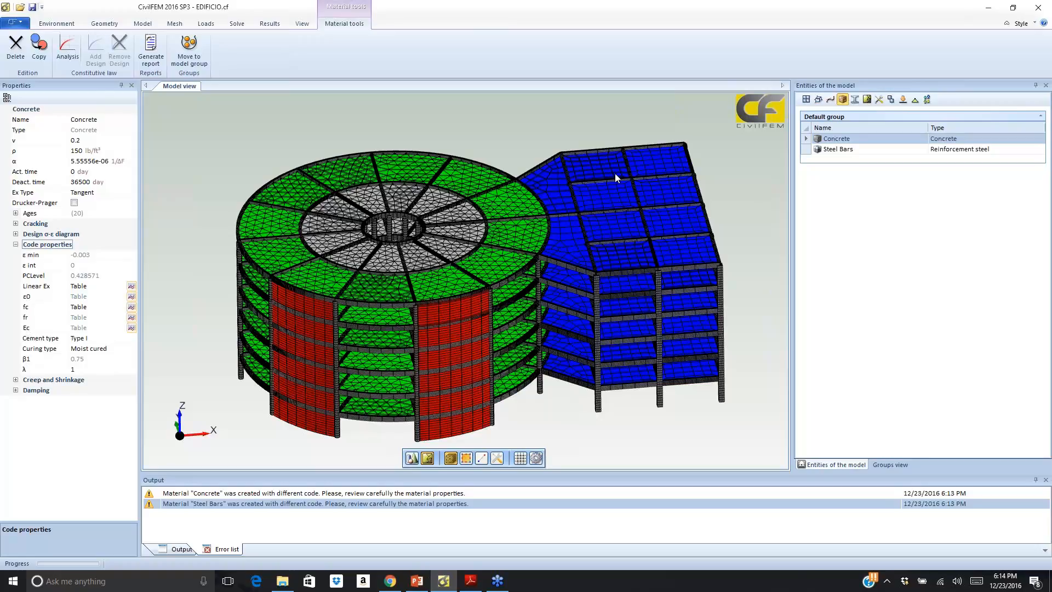
left_click(837, 149)
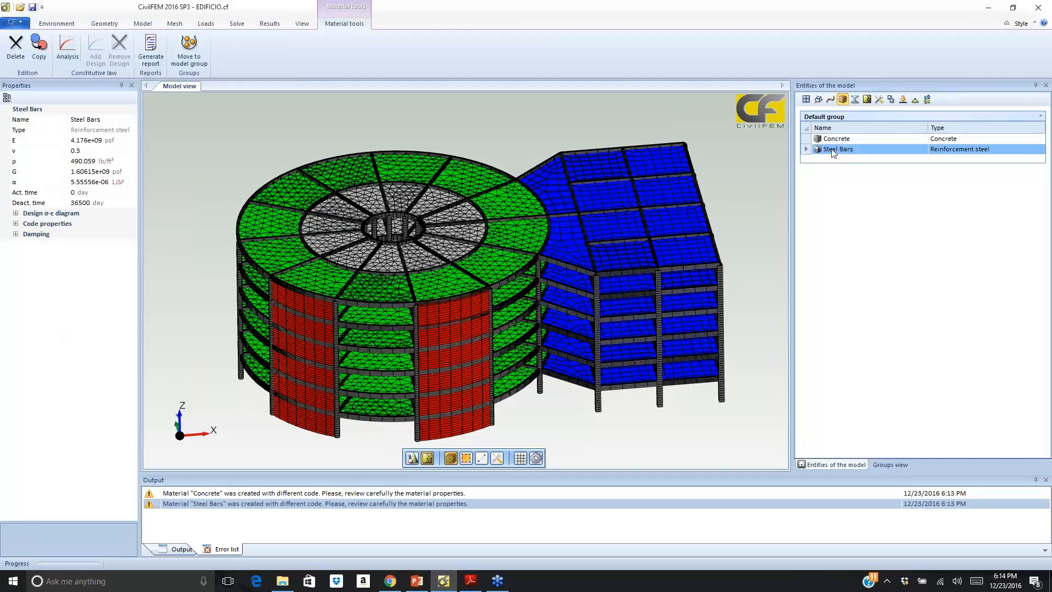
left_click(15, 224)
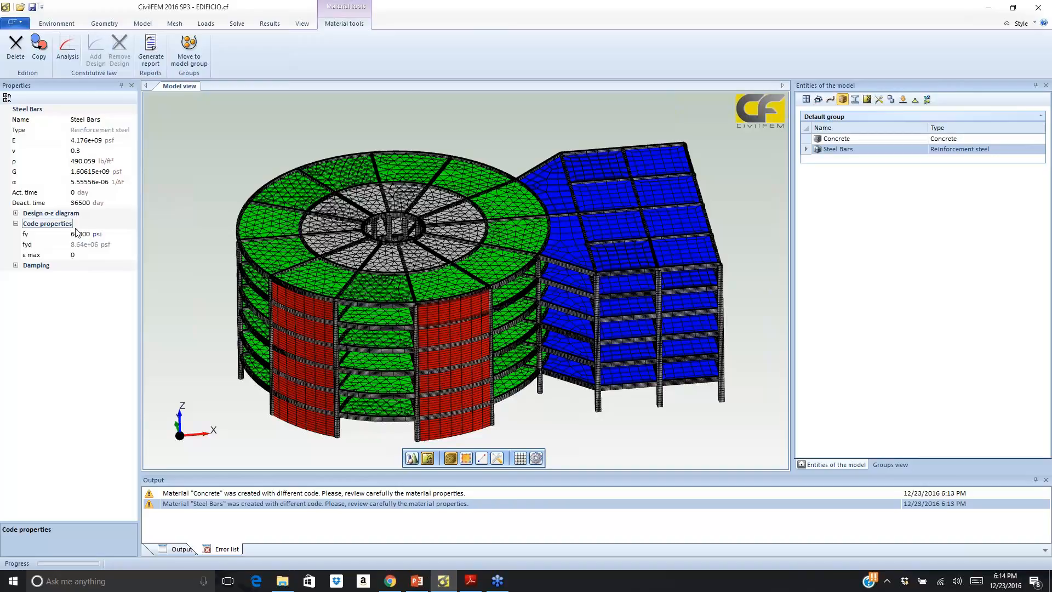
left_click(195, 151)
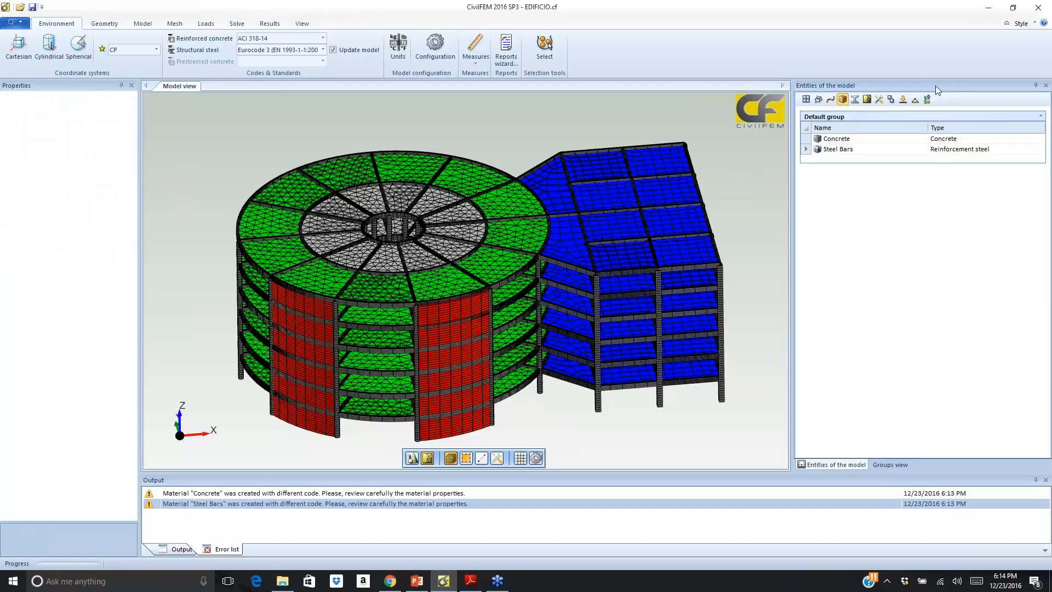
Inspect the properties of the Live Load and Gravity load groups
left_click(903, 102)
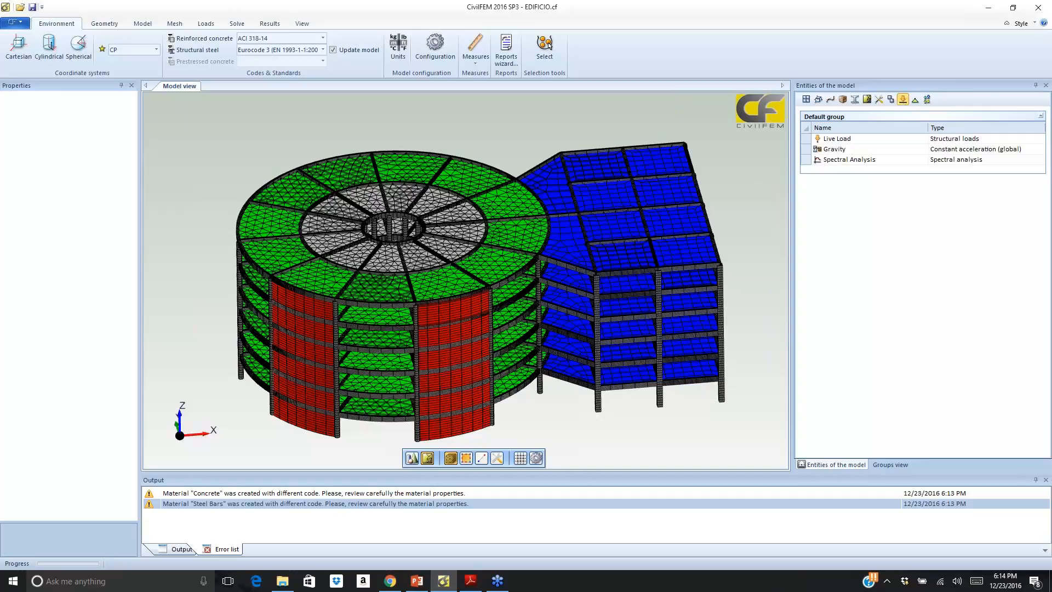
left_click(841, 141)
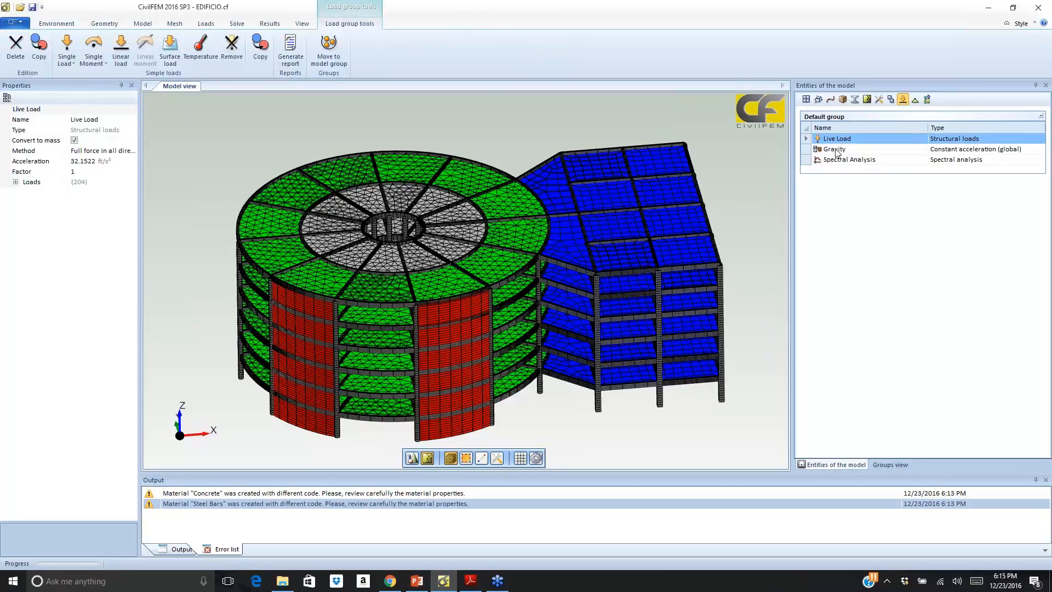
left_click(836, 150)
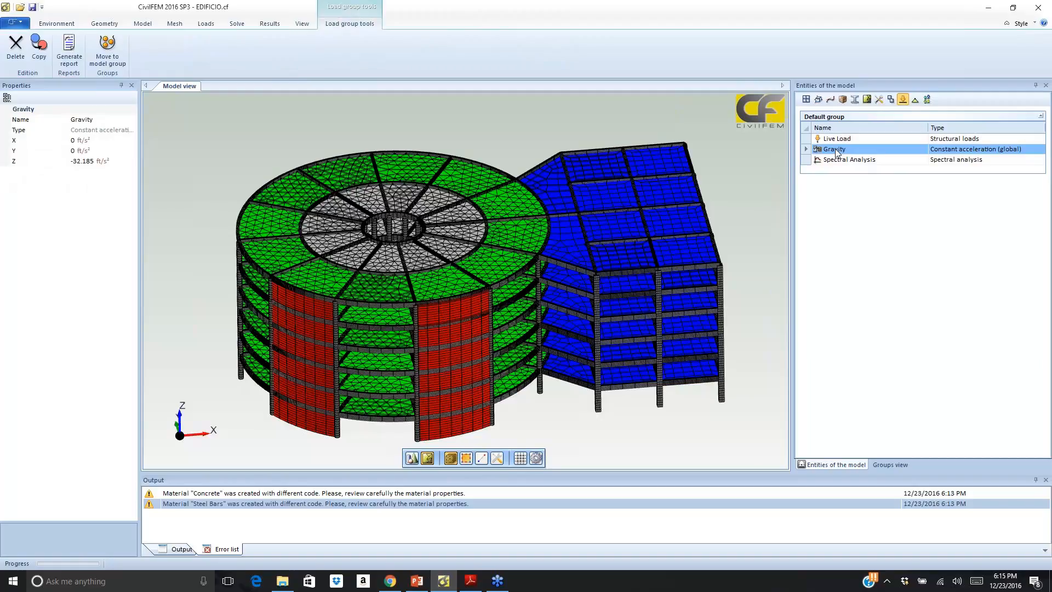
Inspect the Spectral Analysis load's response spectrum settings and view the chart of its horizontal spectrum
left_click(842, 161)
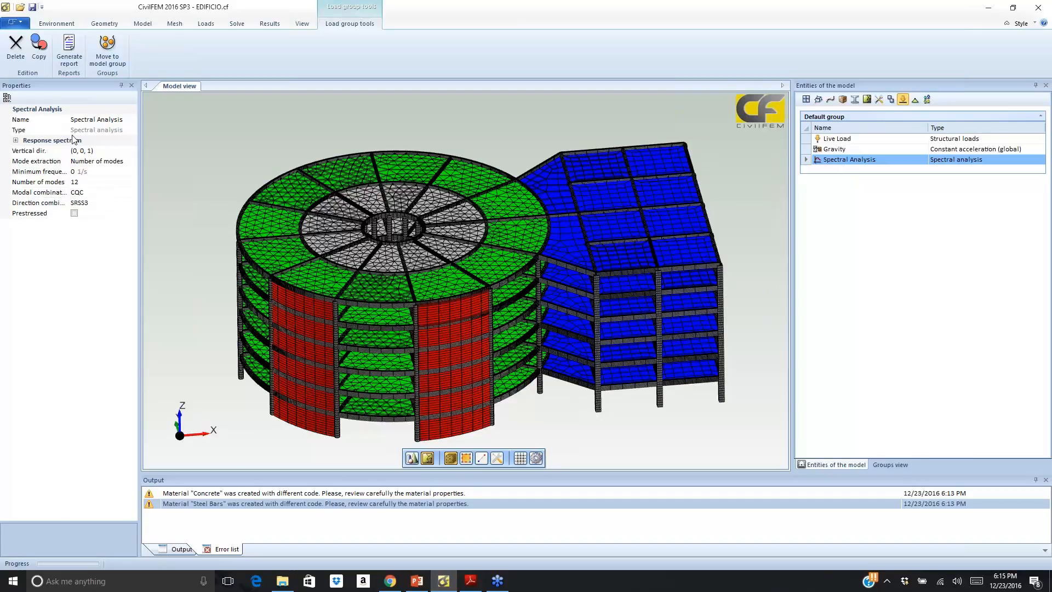
left_click_drag(69, 180, 193, 177)
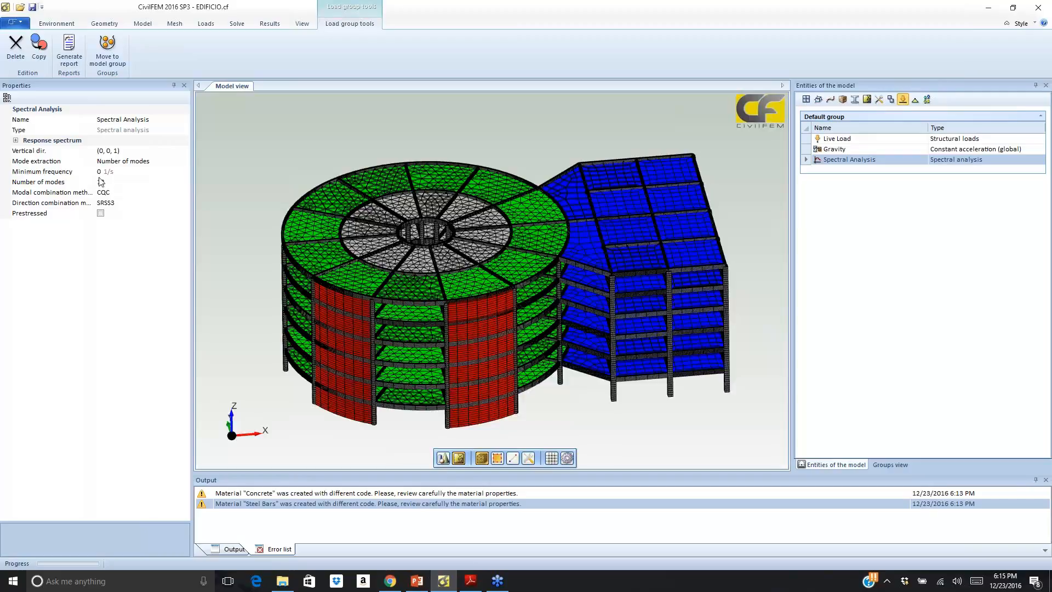
left_click(17, 141)
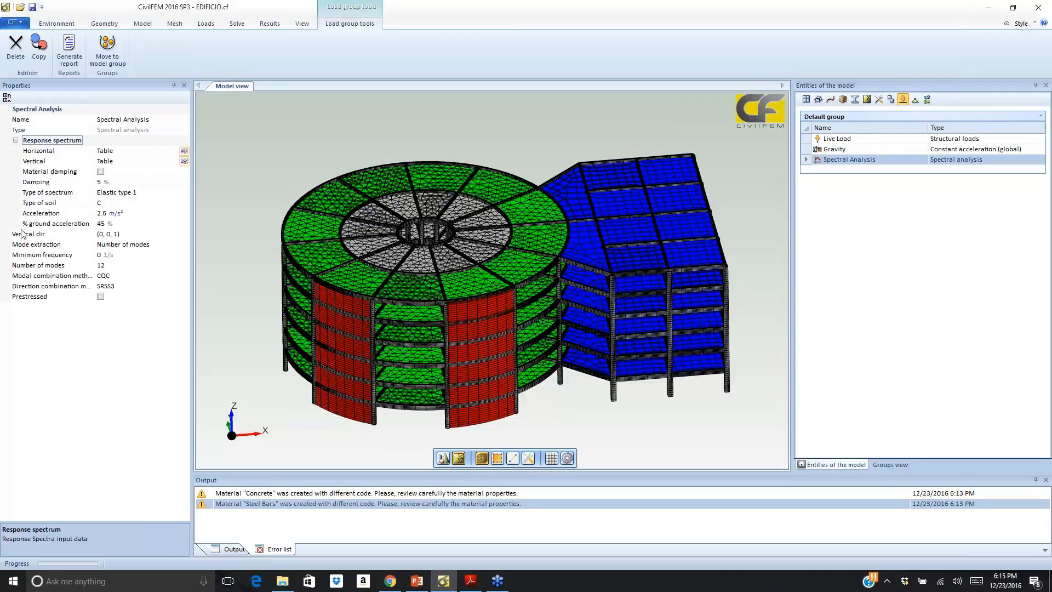
left_click(184, 151)
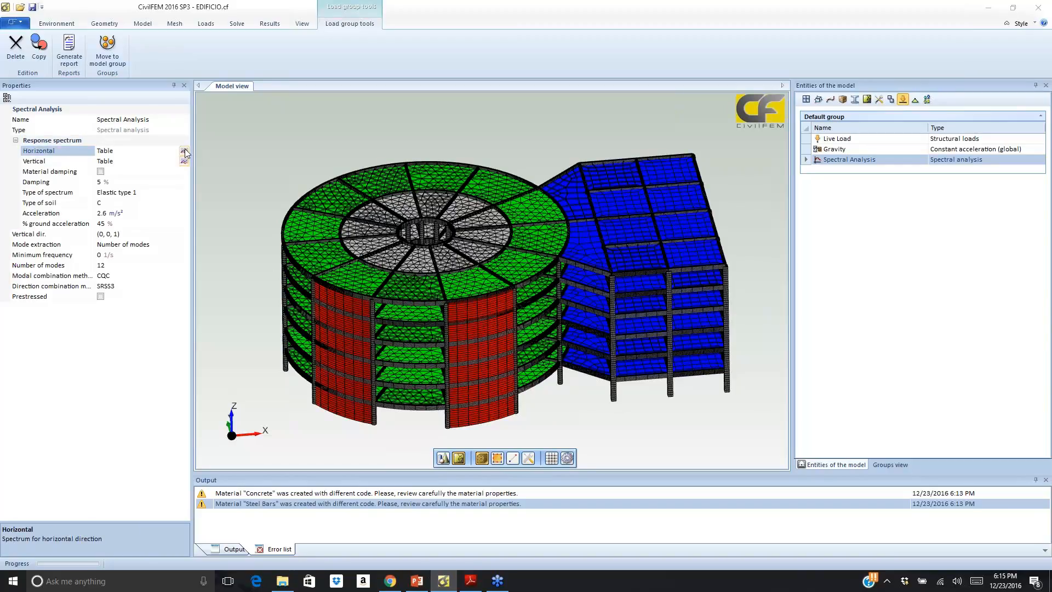
left_click(185, 152)
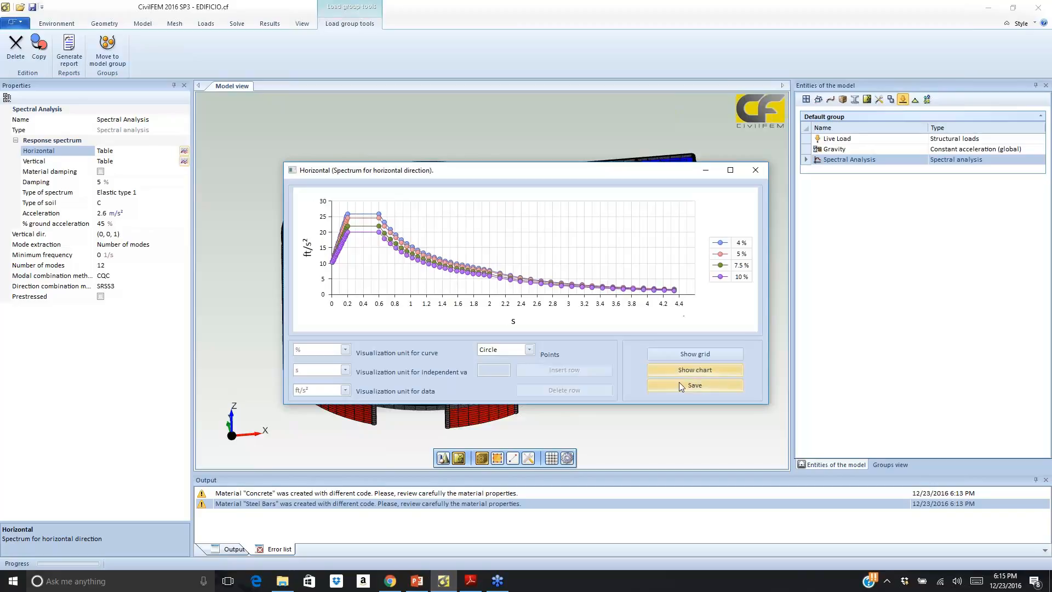
left_click(679, 384)
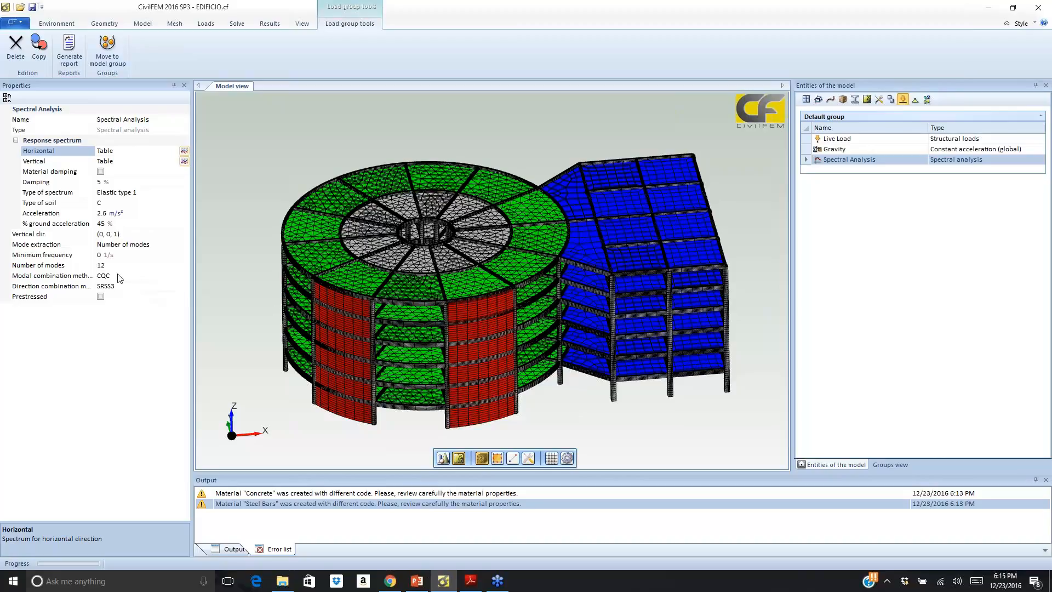
Check the direction combination methods offered for the Spectral Analysis, keep SRSS3, and deselect the load
left_click(185, 286)
left_click(184, 286)
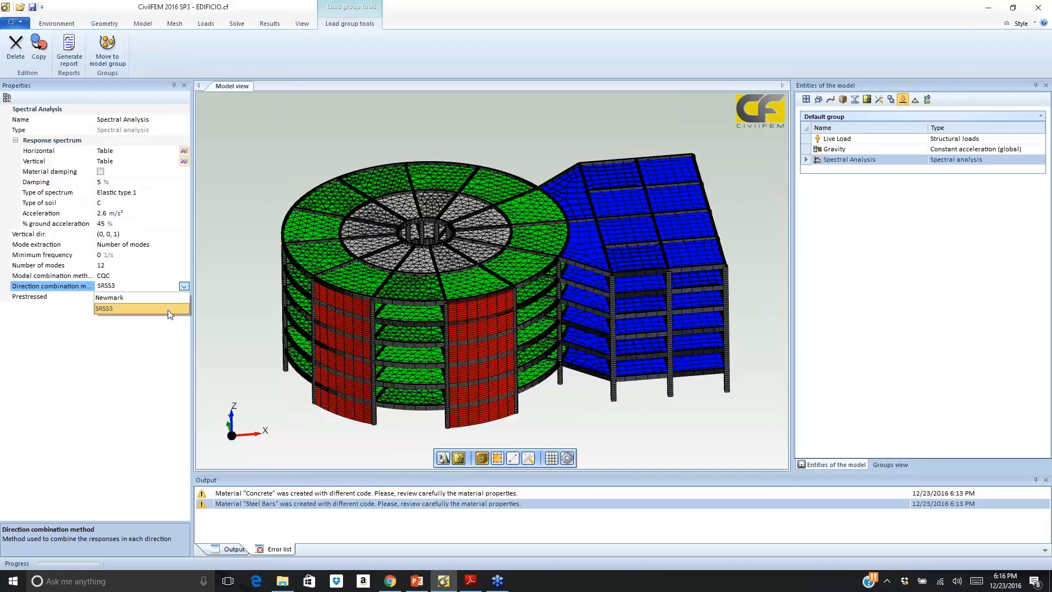
left_click(160, 344)
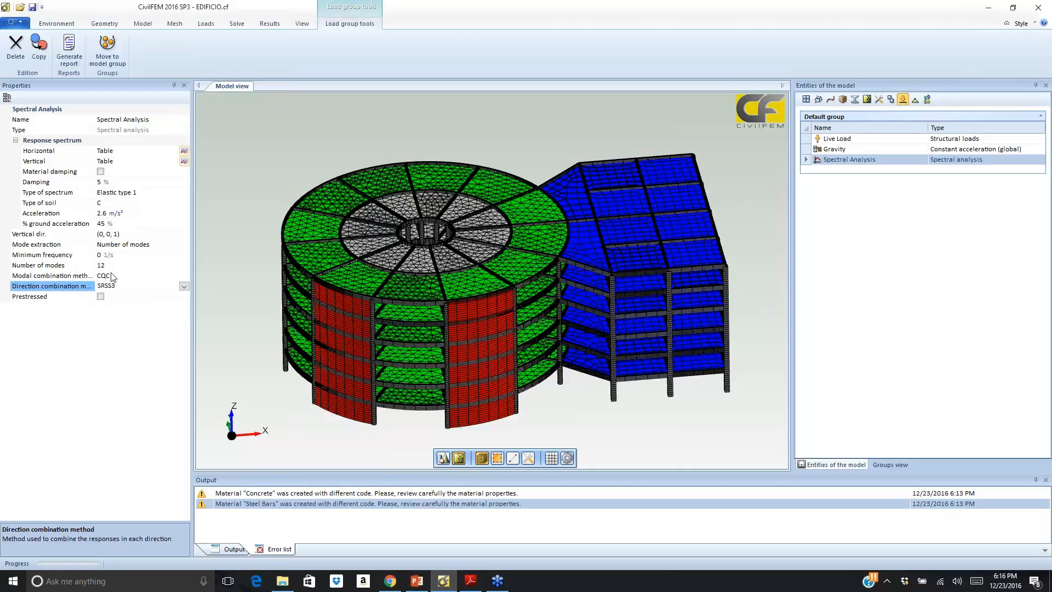
left_click(256, 150)
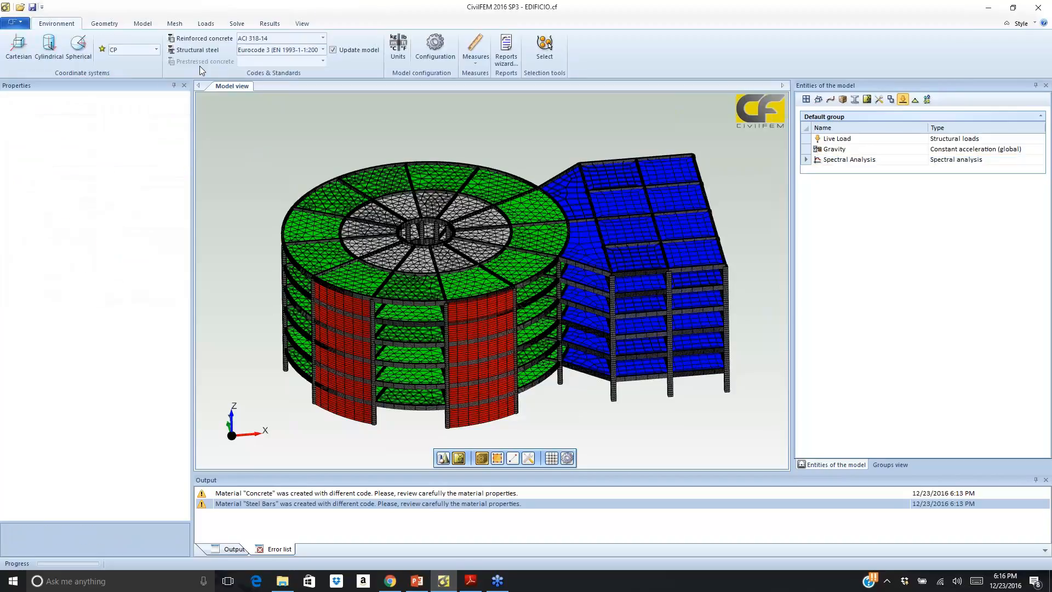
Plot the Live Load load case on the mesh and inspect the loads and base supports across the building
left_click(206, 24)
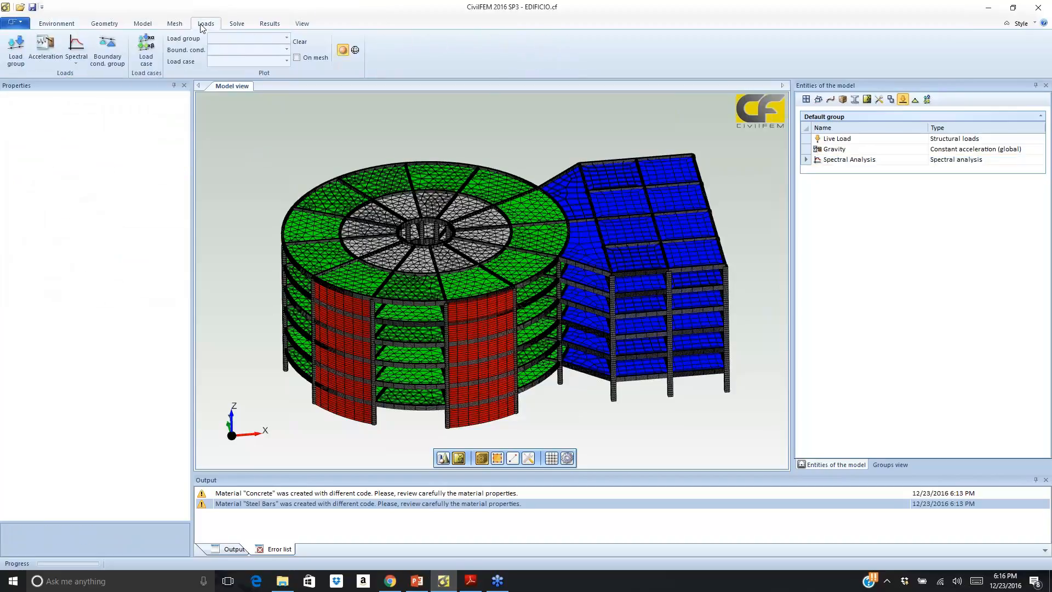
left_click(285, 61)
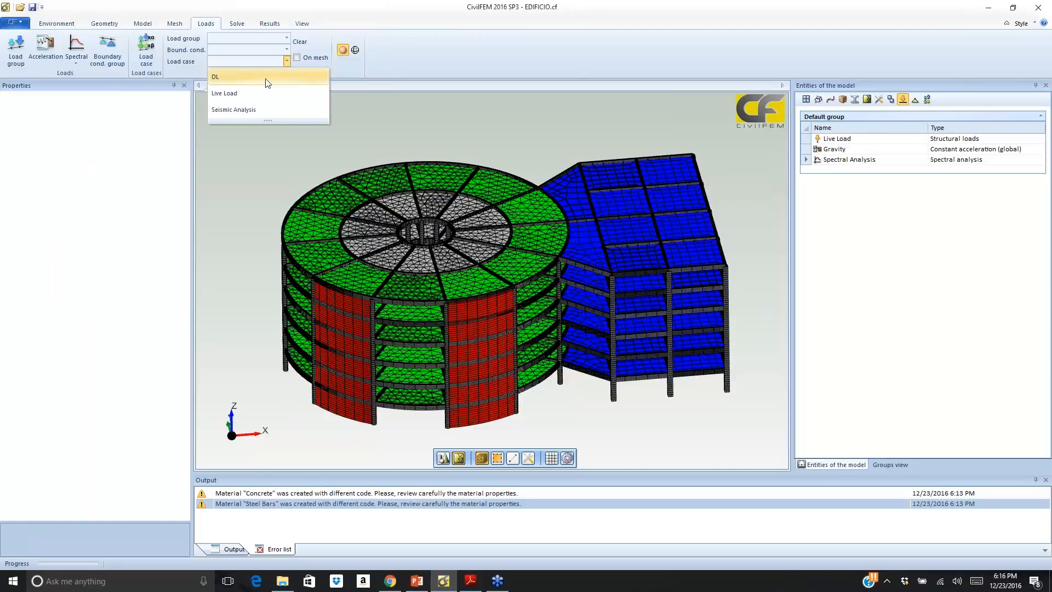
left_click(252, 94)
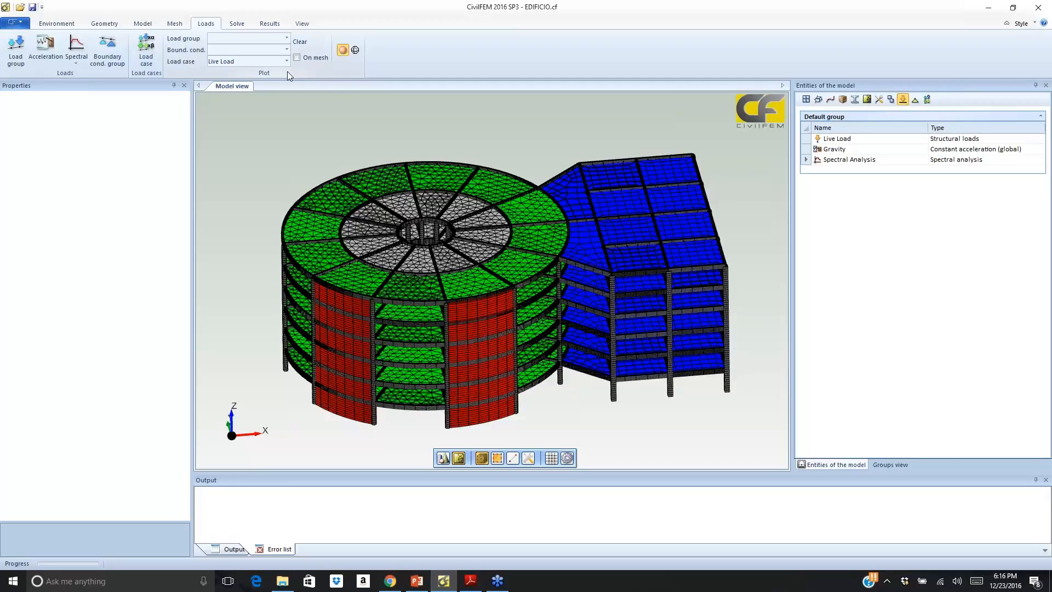
left_click(296, 58)
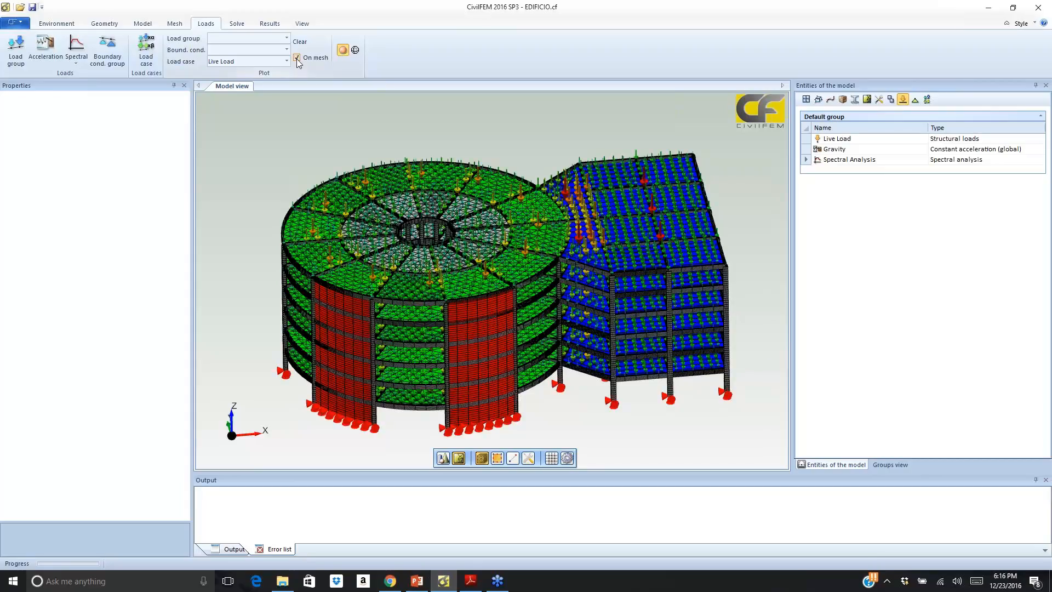
middle_click_drag(390, 329, 393, 406)
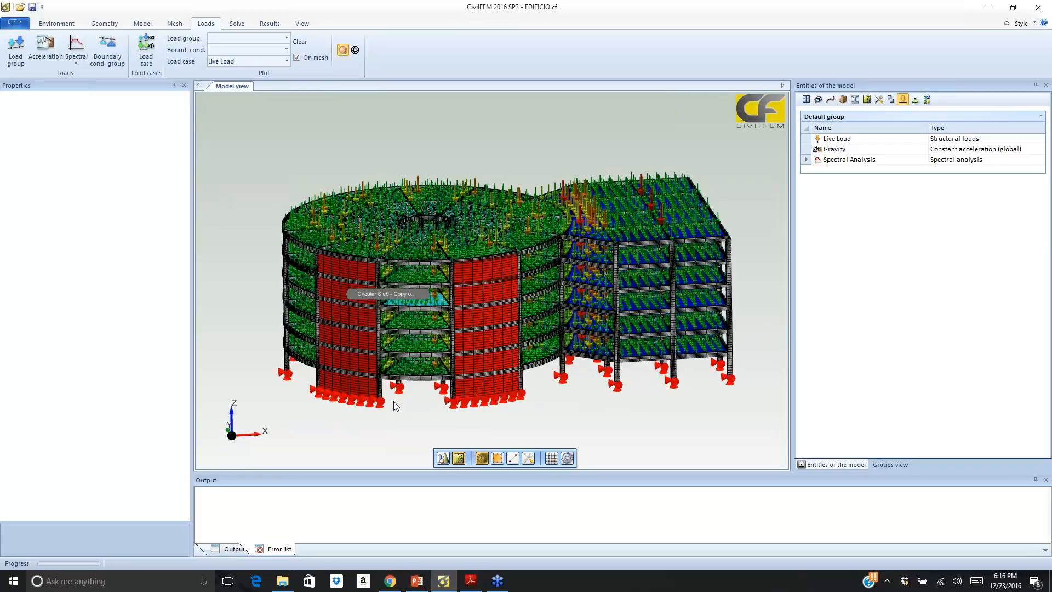
scroll(395, 405, "up", 3)
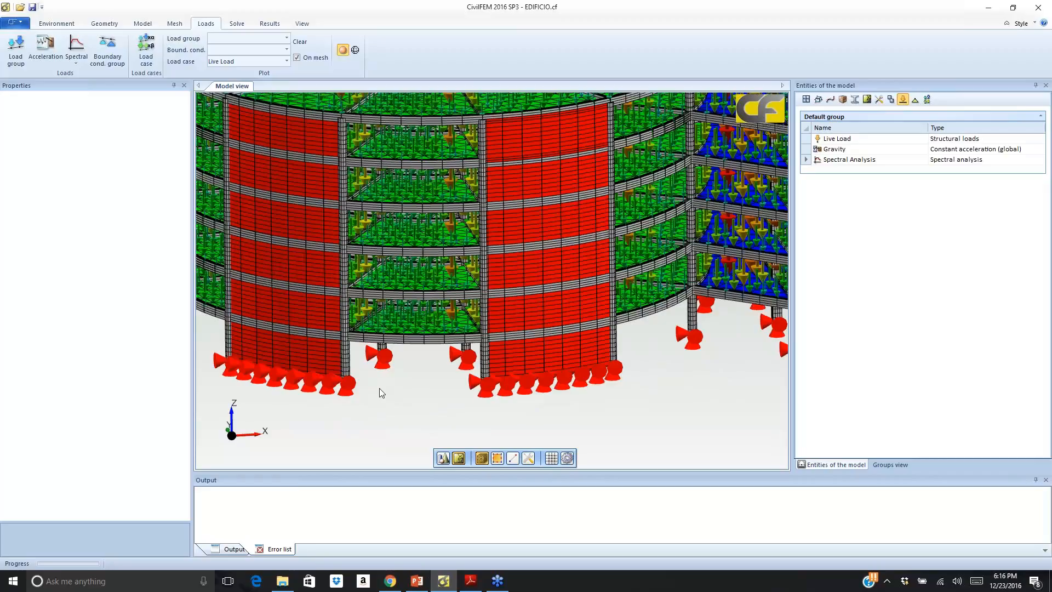
scroll(379, 388, "down", 3)
middle_click_drag(379, 387, 460, 356)
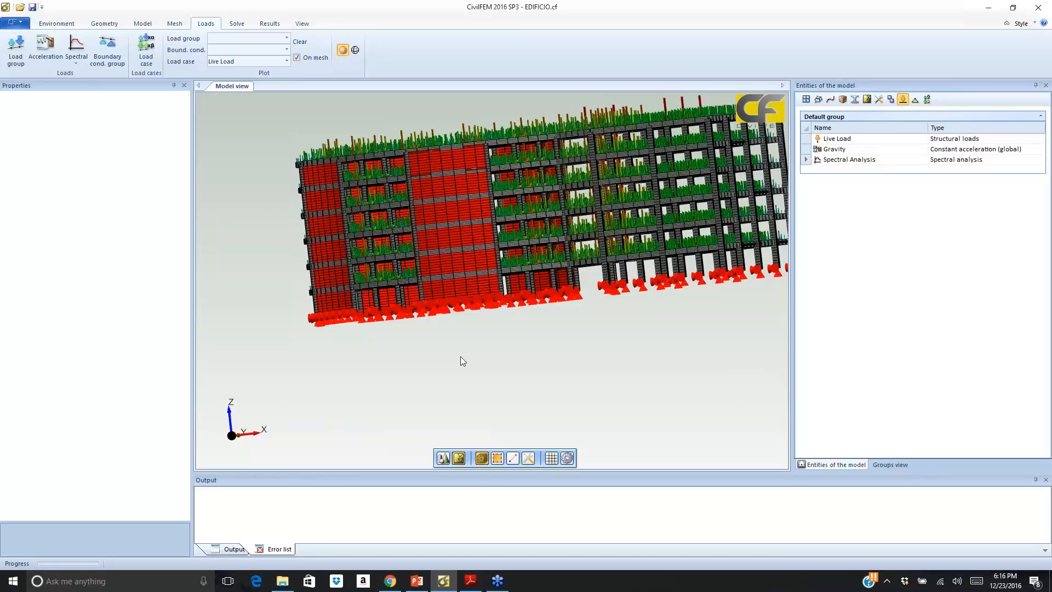
middle_click_drag(460, 358, 500, 382)
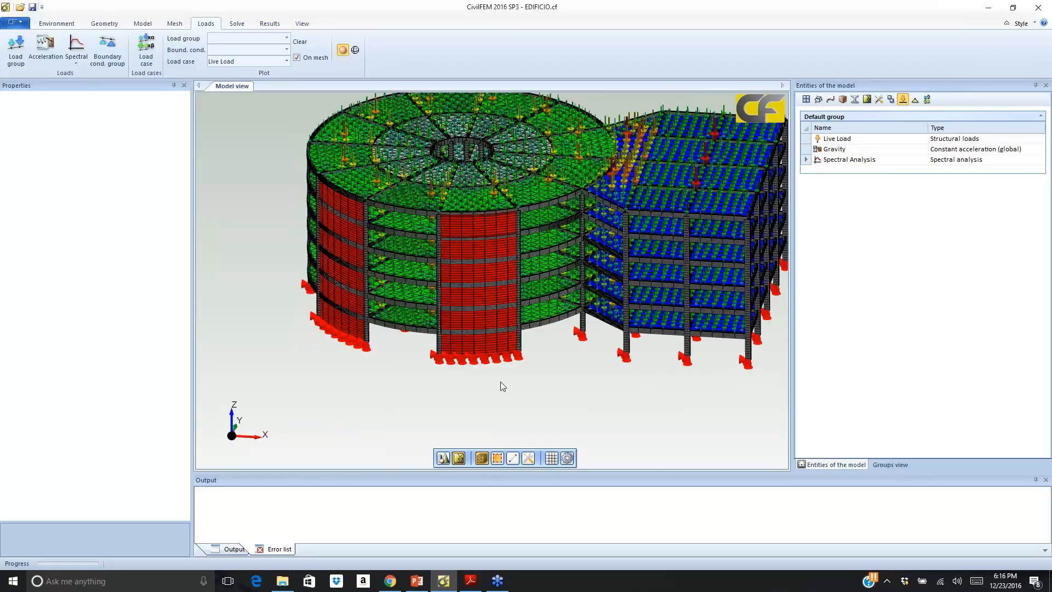
middle_click_drag(501, 382, 359, 358)
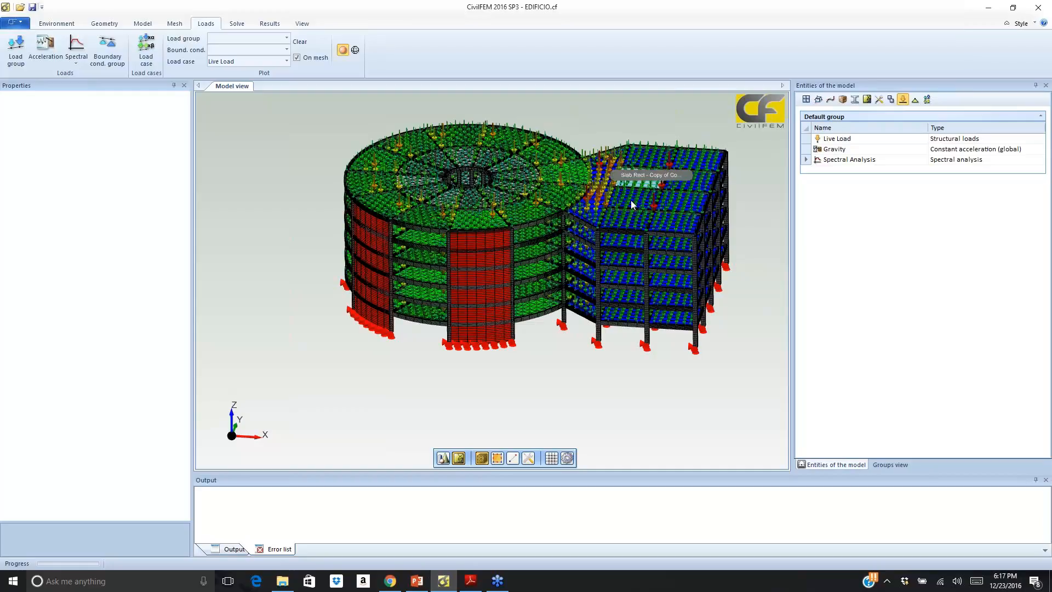
Show the C24 concrete section's drawing and review its bending, shear and torsion reinforcement properties, closing the drawing when done
left_click(854, 100)
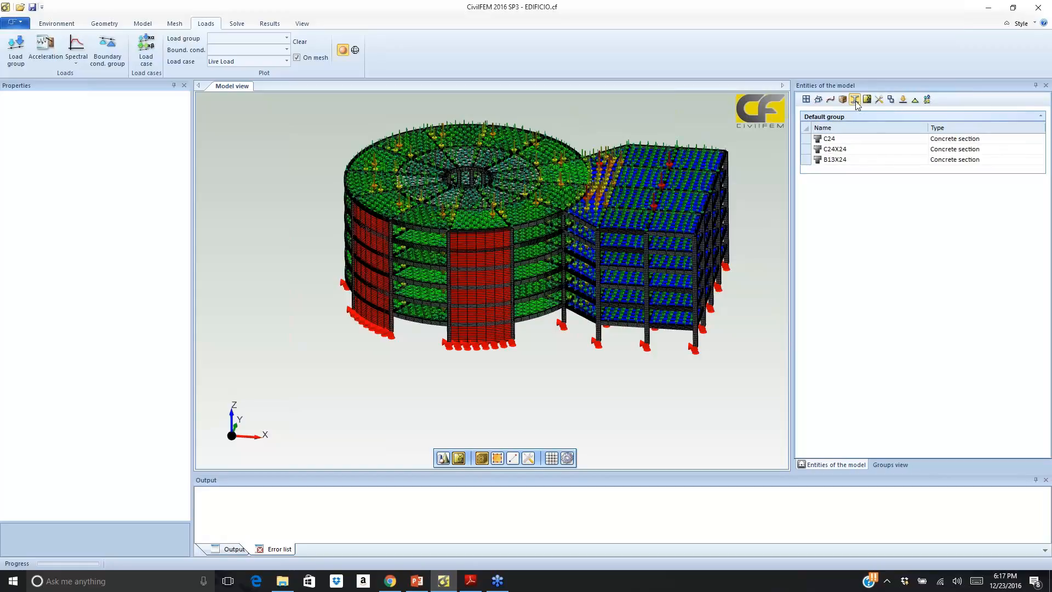
left_click(836, 141)
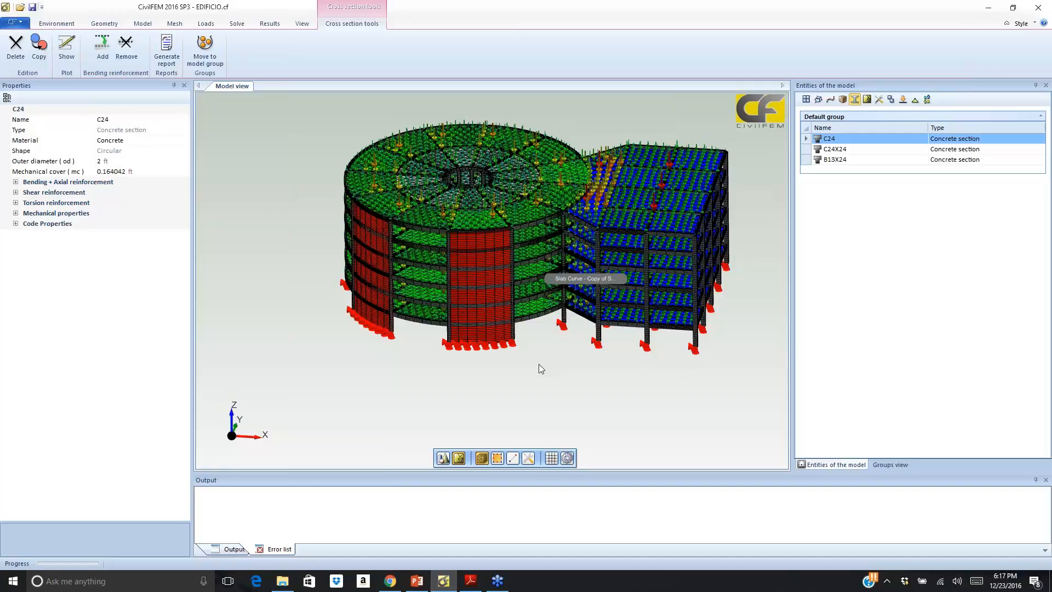
middle_click_drag(539, 365, 525, 350)
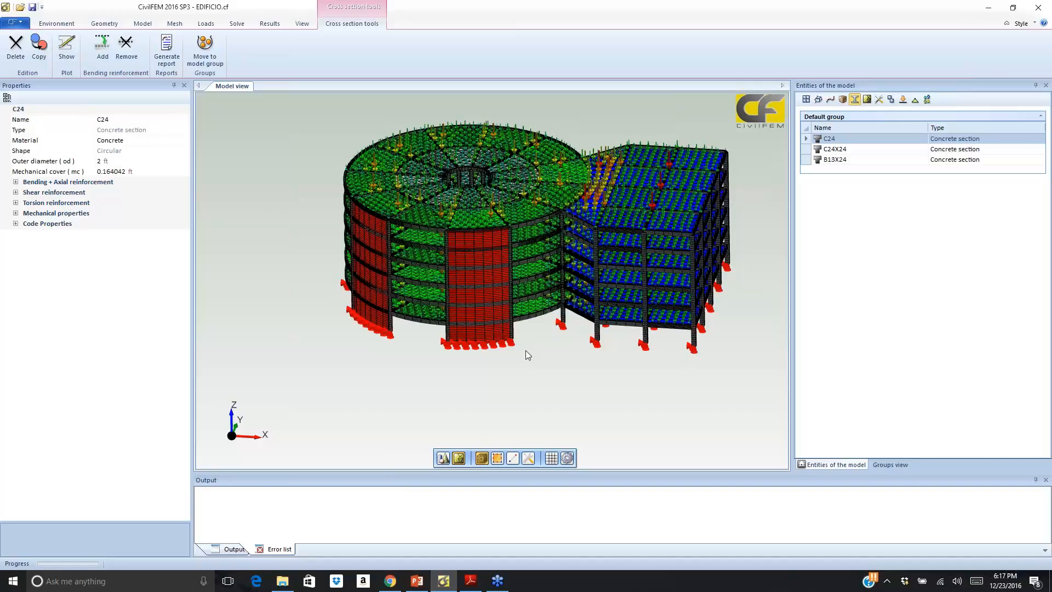
scroll(525, 351, "up", 5)
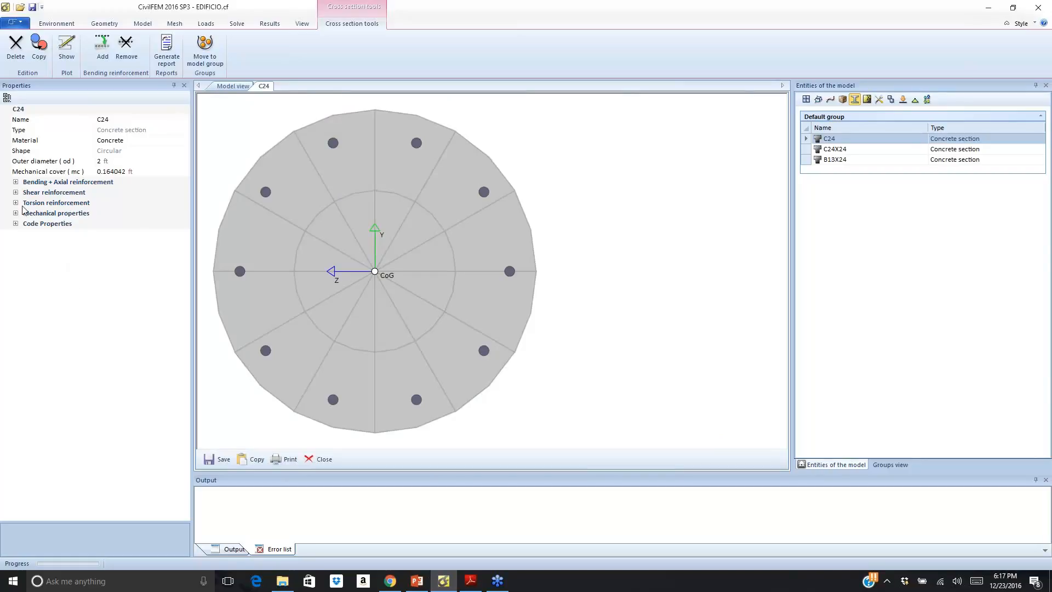
left_click(15, 181)
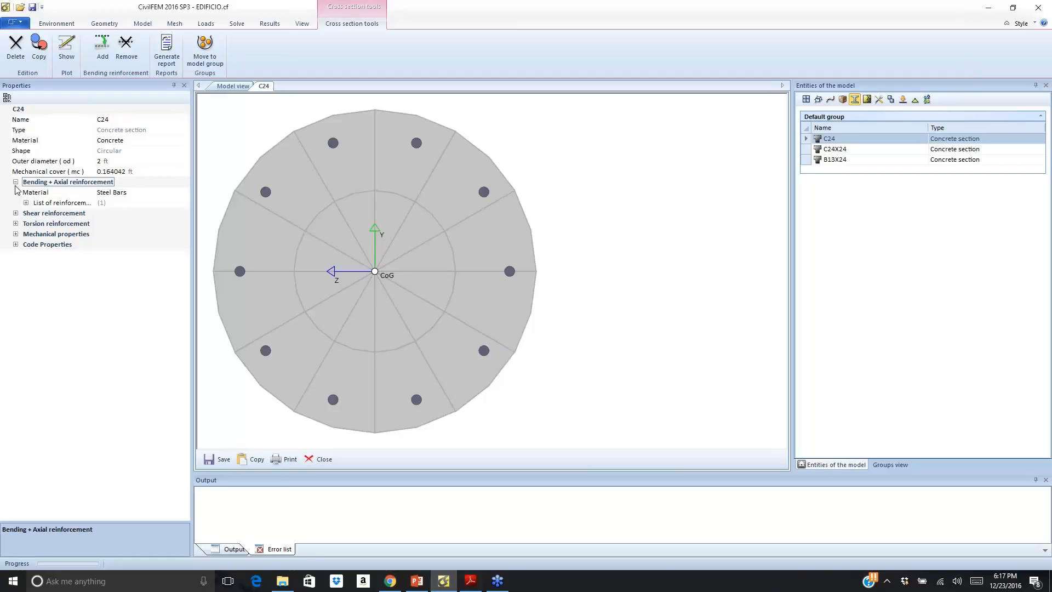
left_click(26, 202)
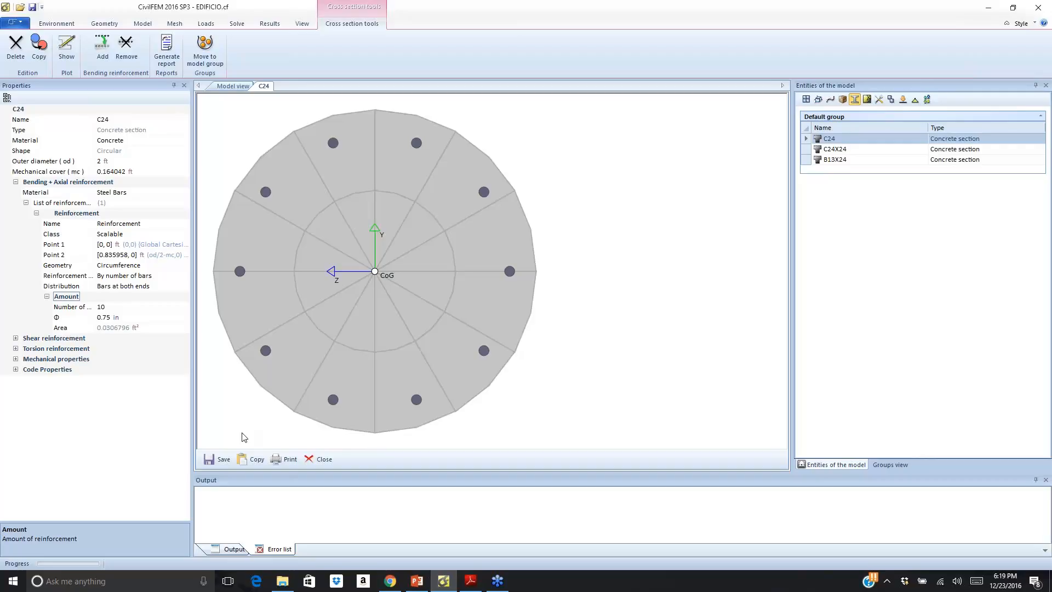
left_click(16, 338)
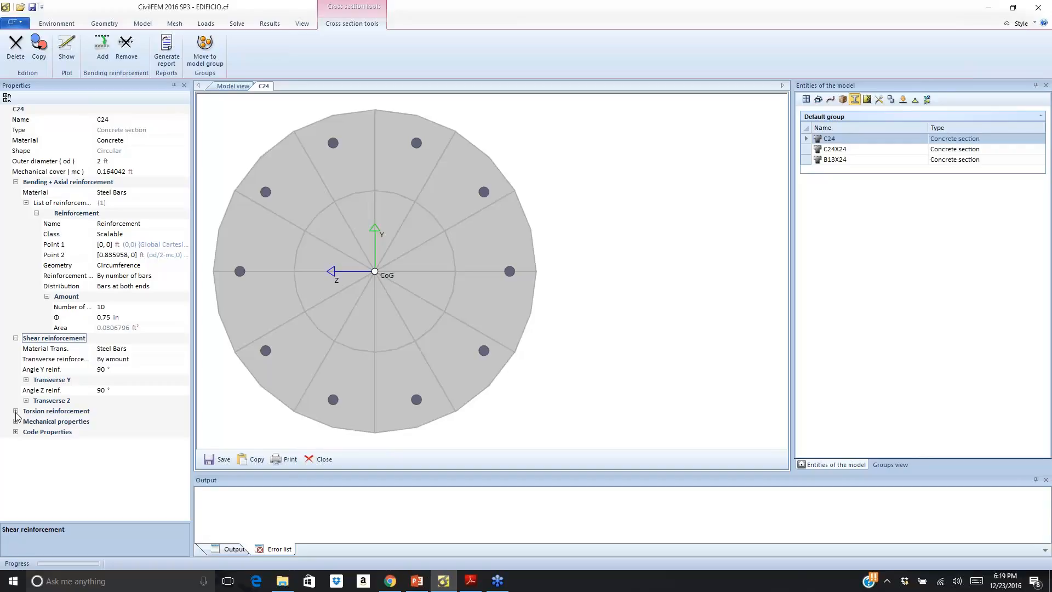
left_click(15, 412)
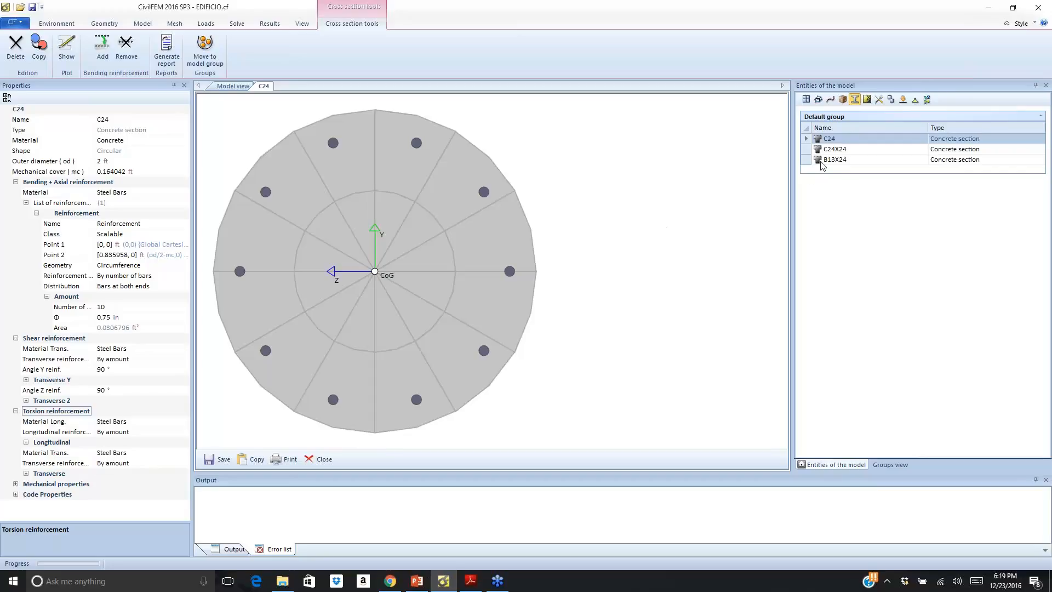
left_click(316, 460)
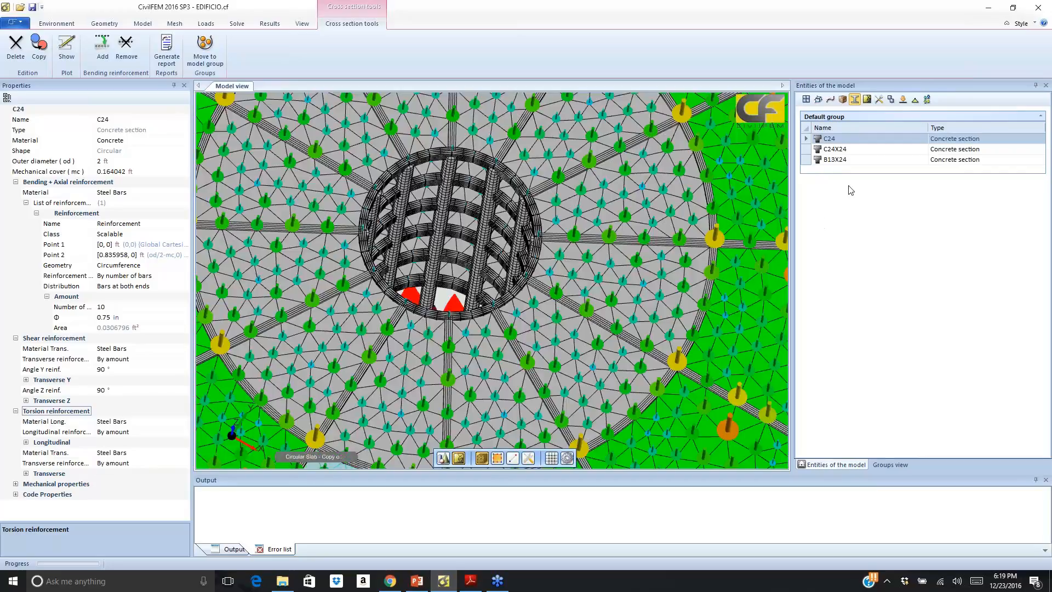
View the reinforcement drawings of the C24X24 and B13X24 concrete sections, closing each one after checking it
left_click(834, 150)
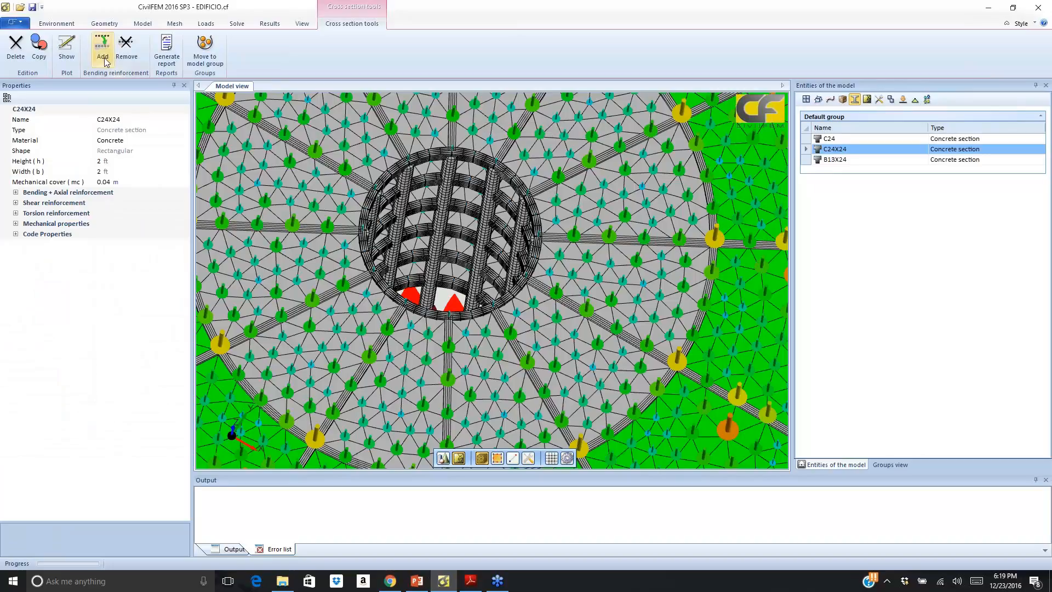
left_click(102, 47)
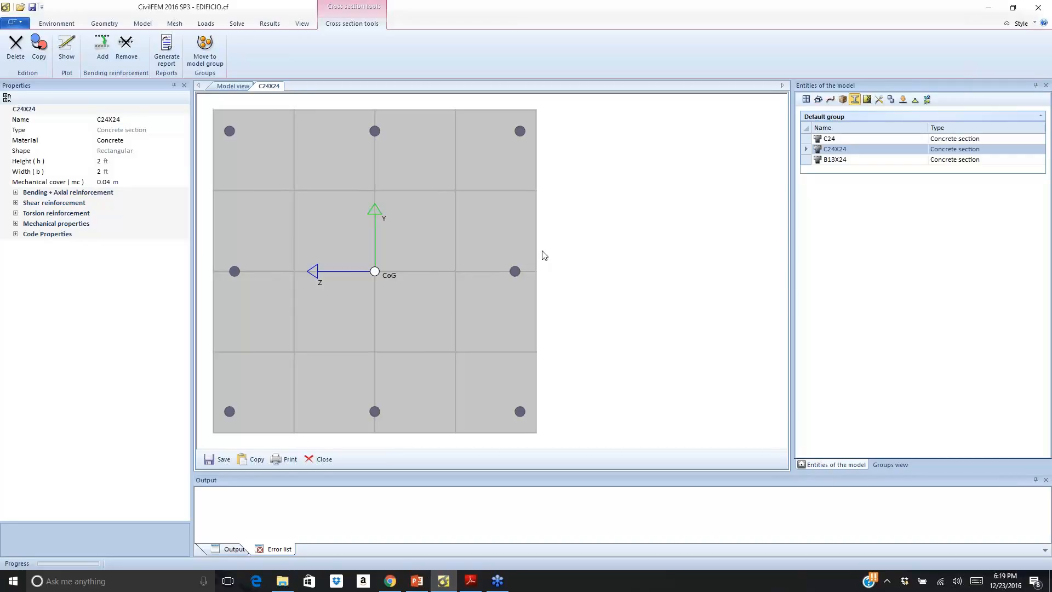
left_click(331, 457)
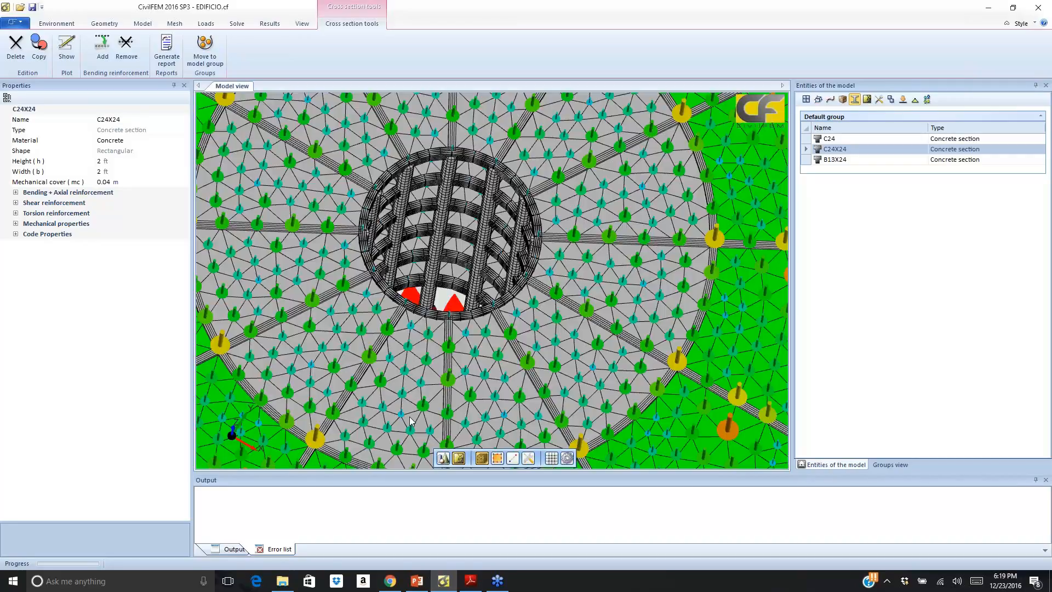
left_click(834, 160)
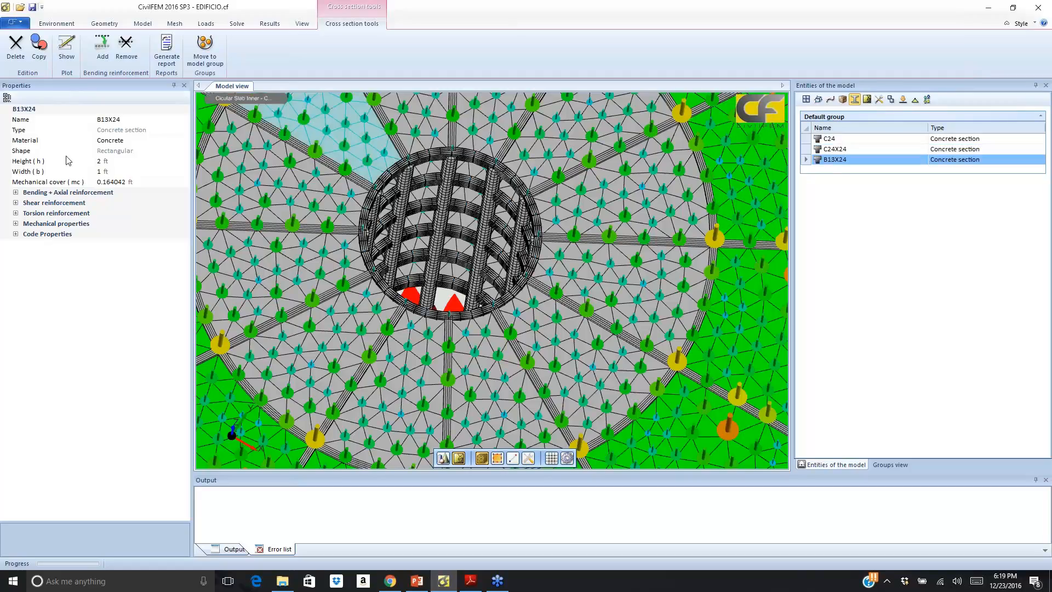
left_click(66, 55)
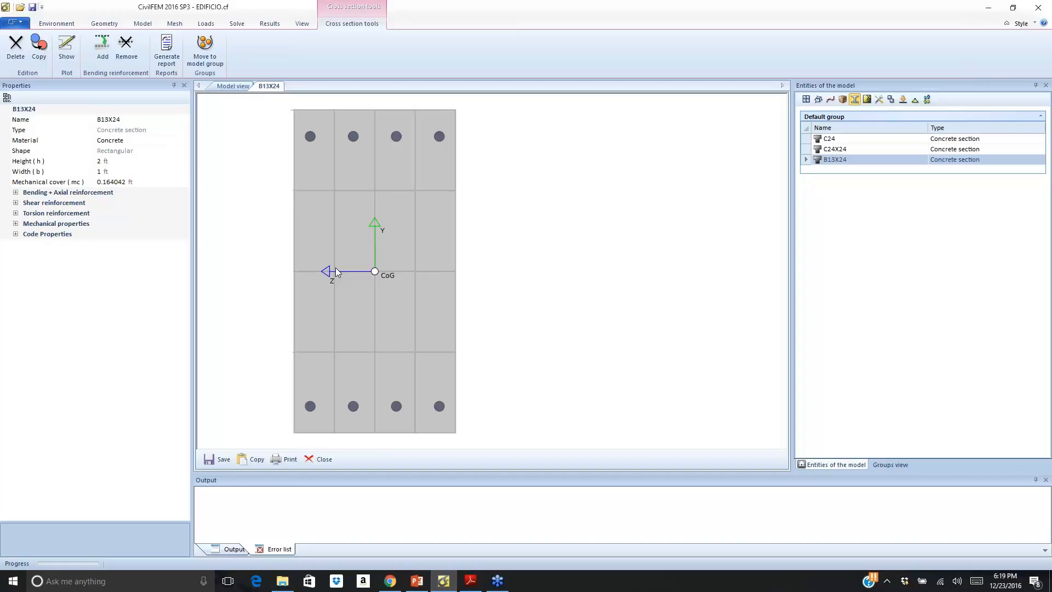
left_click(316, 460)
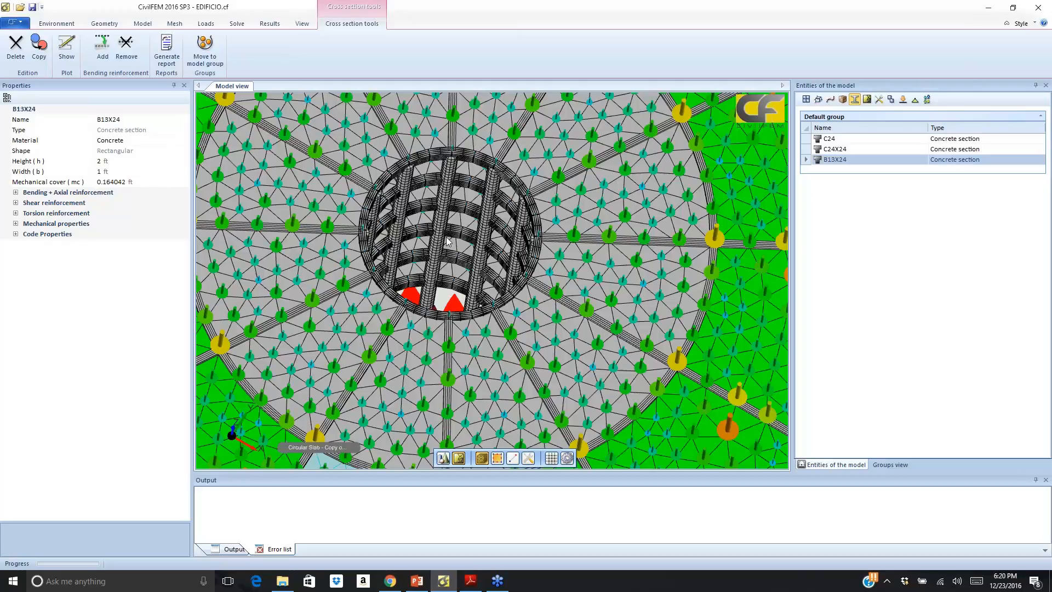
Clear the load case plot from the building model
scroll(447, 241, "down", 2)
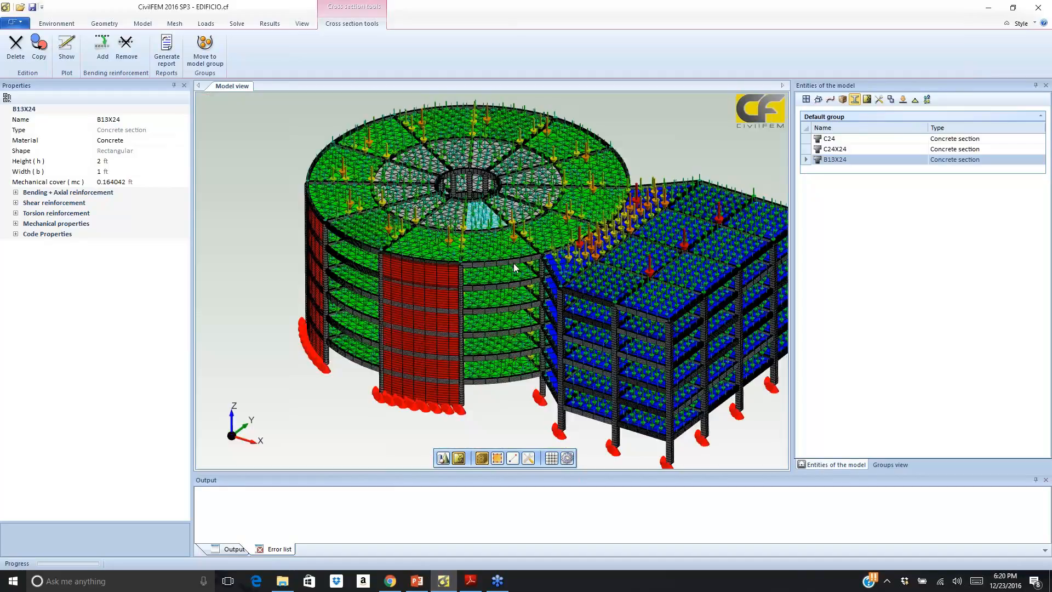
middle_click_drag(514, 267, 342, 142)
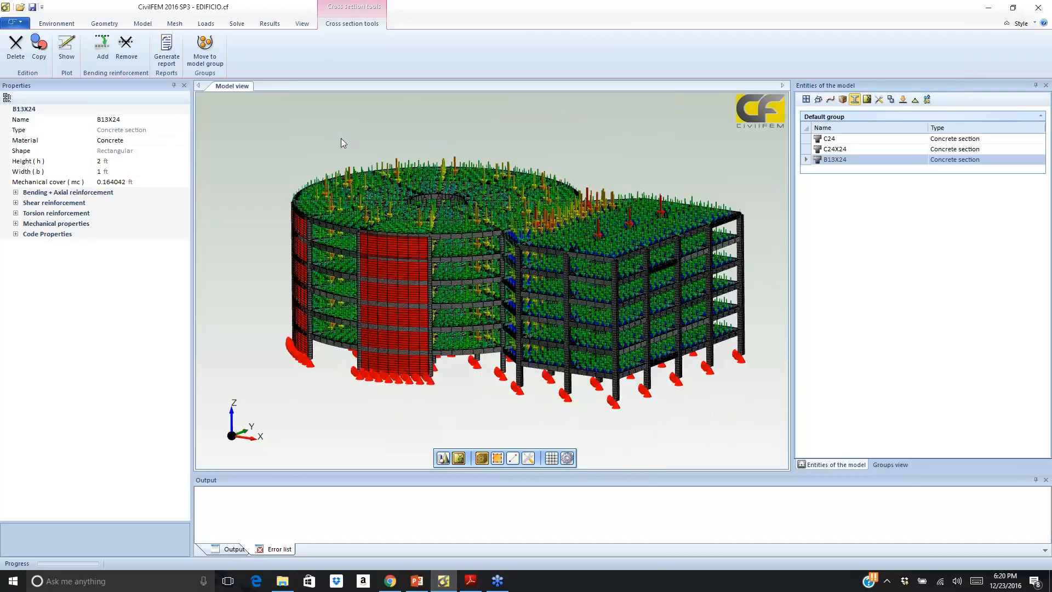
left_click(271, 24)
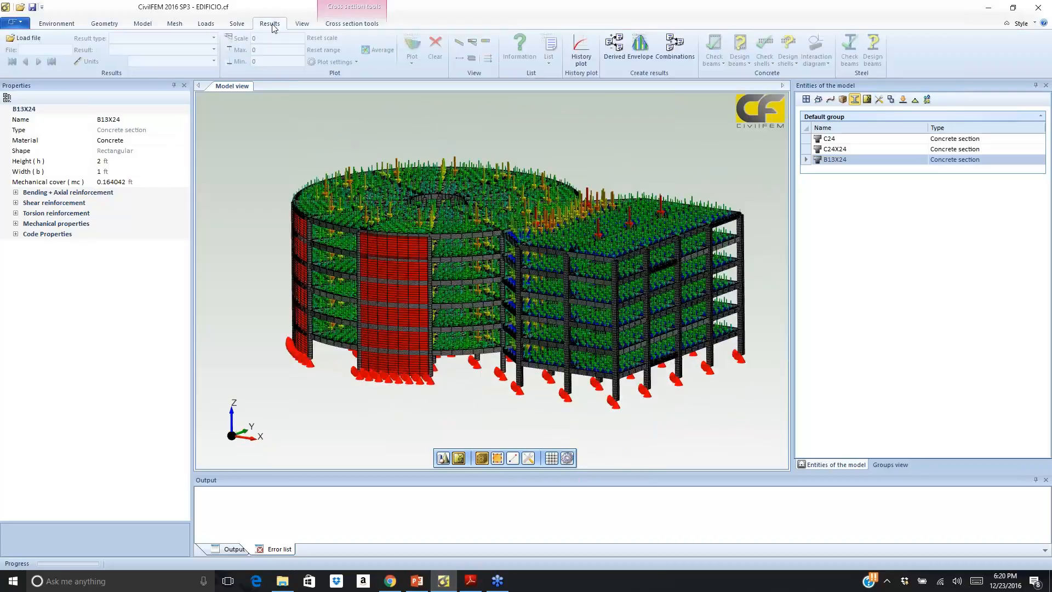
left_click(206, 25)
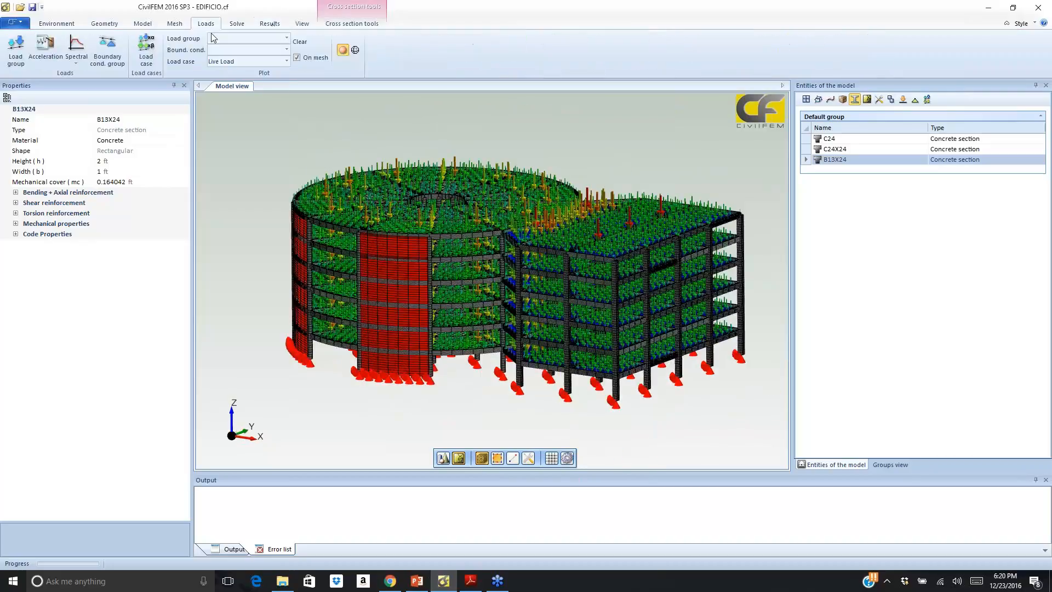
left_click(301, 41)
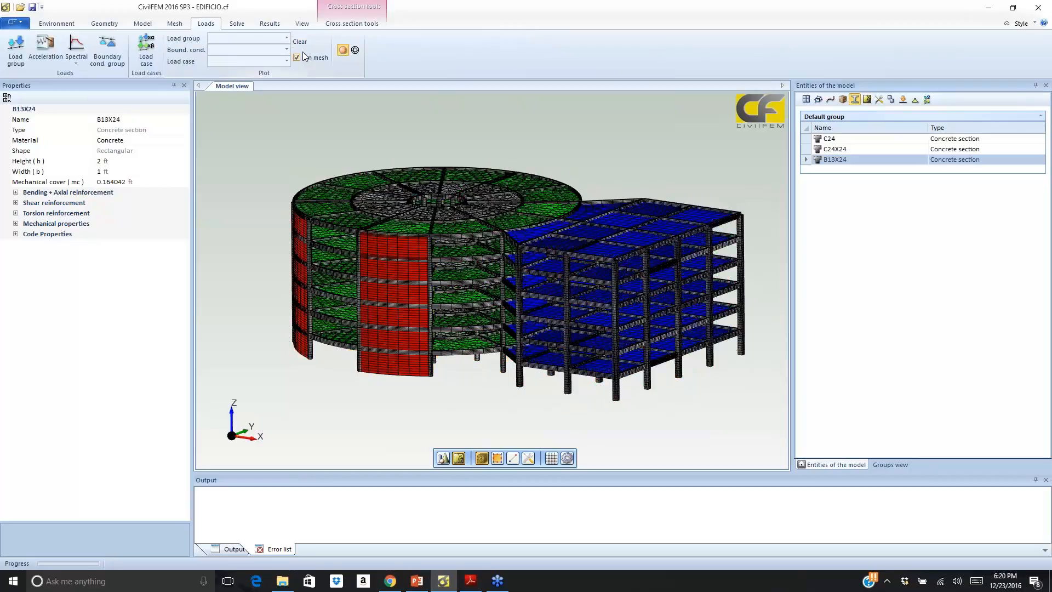
Deselect the beam section and load the results file Seismic Analysis(SRSS).rcf
left_click(268, 25)
left_click(202, 274)
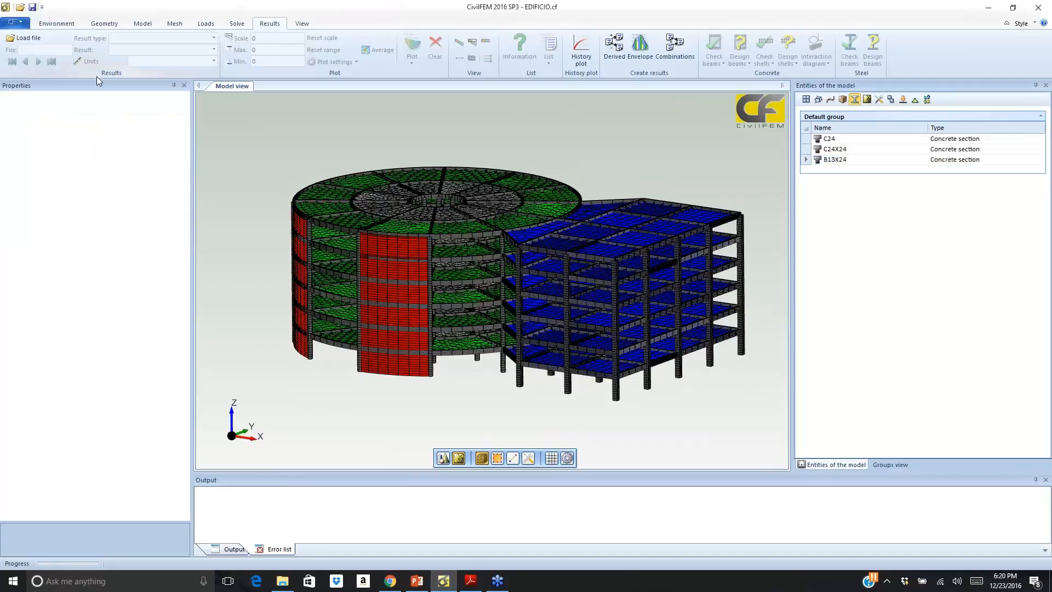
left_click(31, 42)
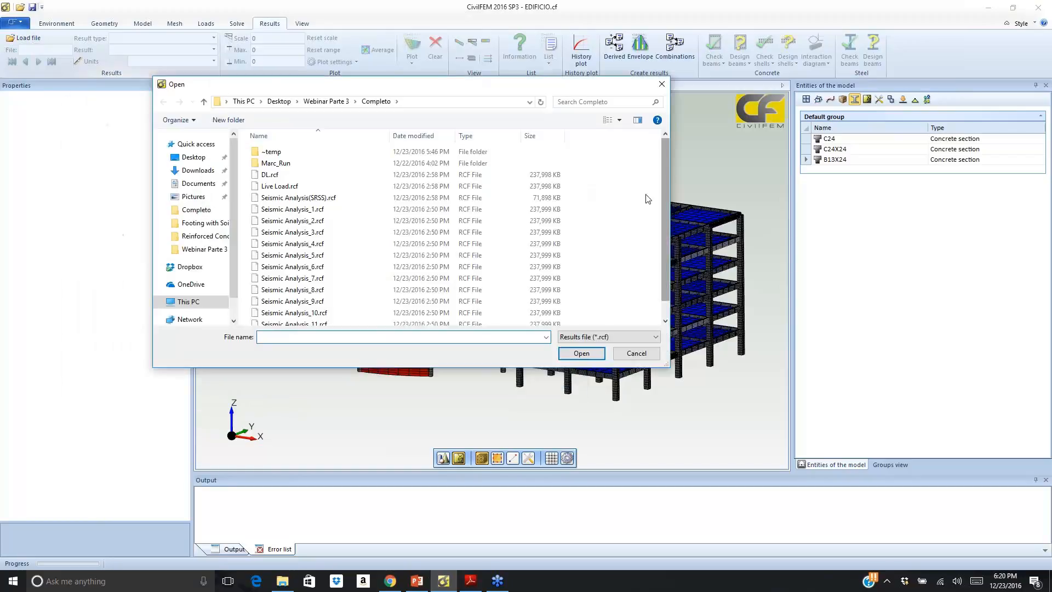
left_click(300, 198)
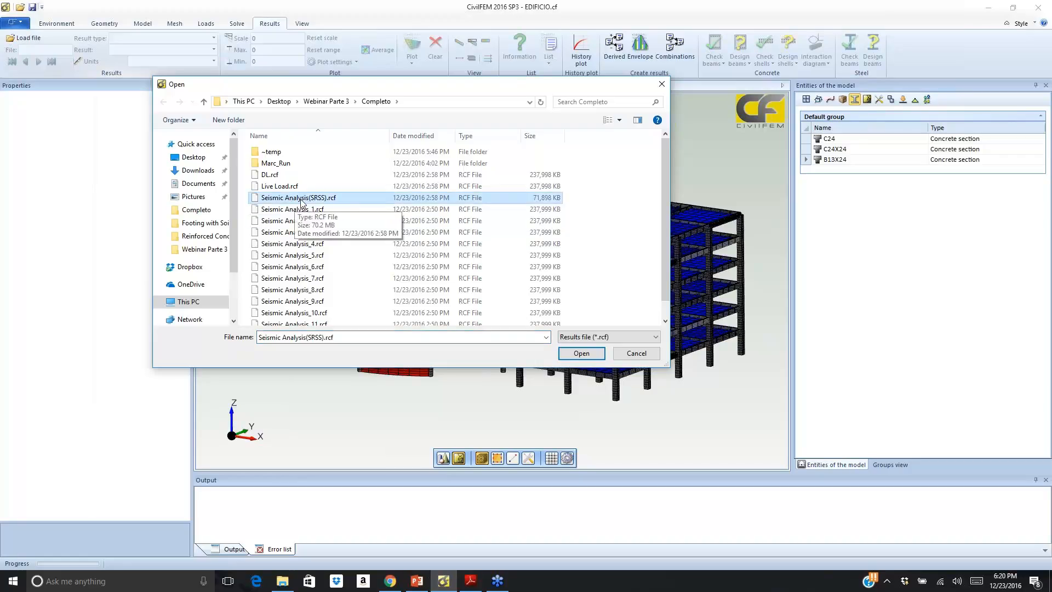
left_click(577, 354)
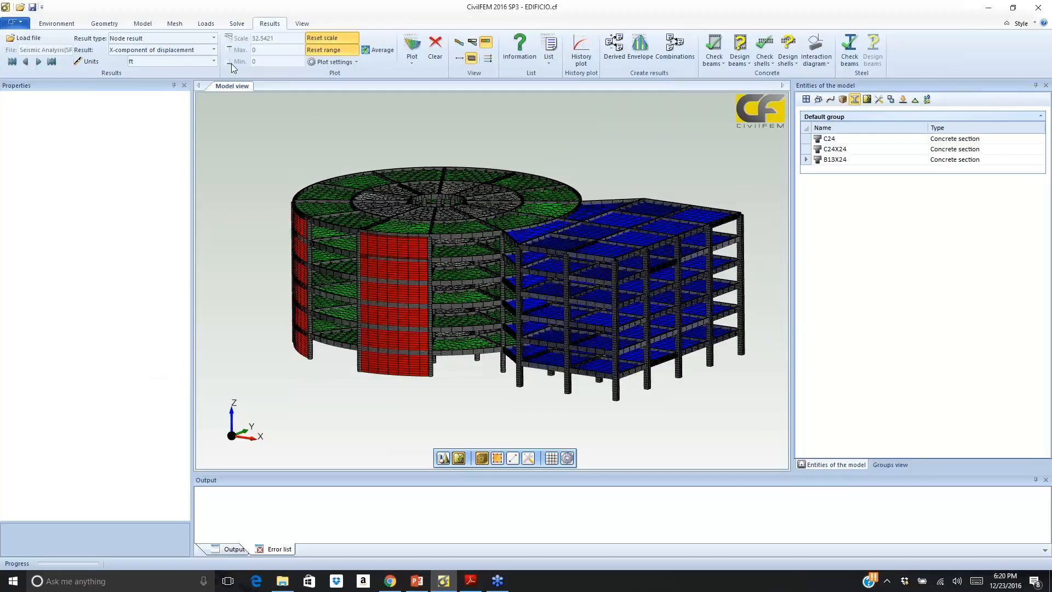
Set the node result for display to Total displacement
left_click(213, 50)
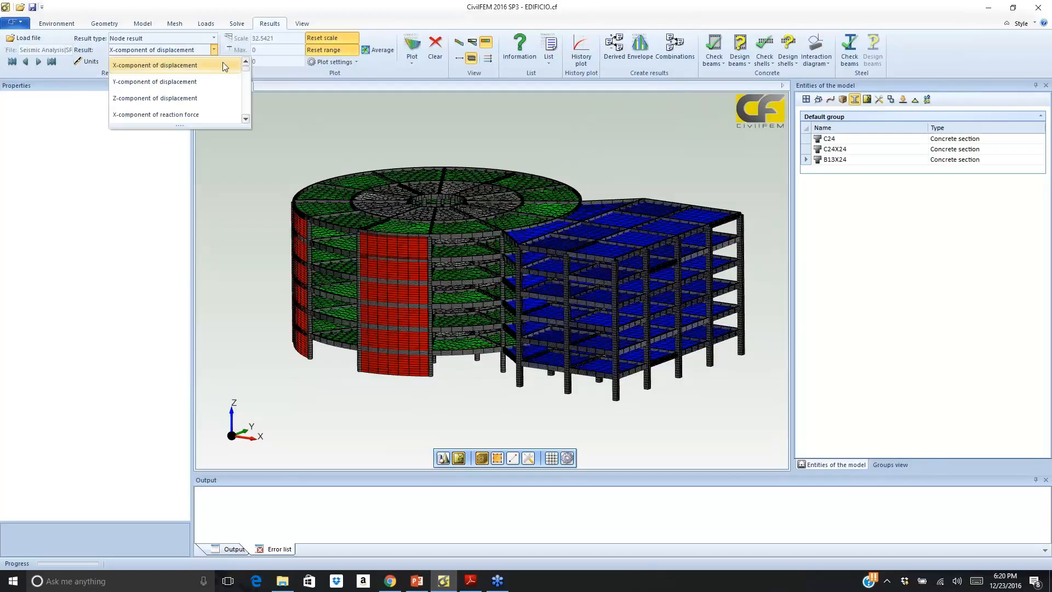
left_click_drag(246, 69, 245, 120)
left_click(159, 82)
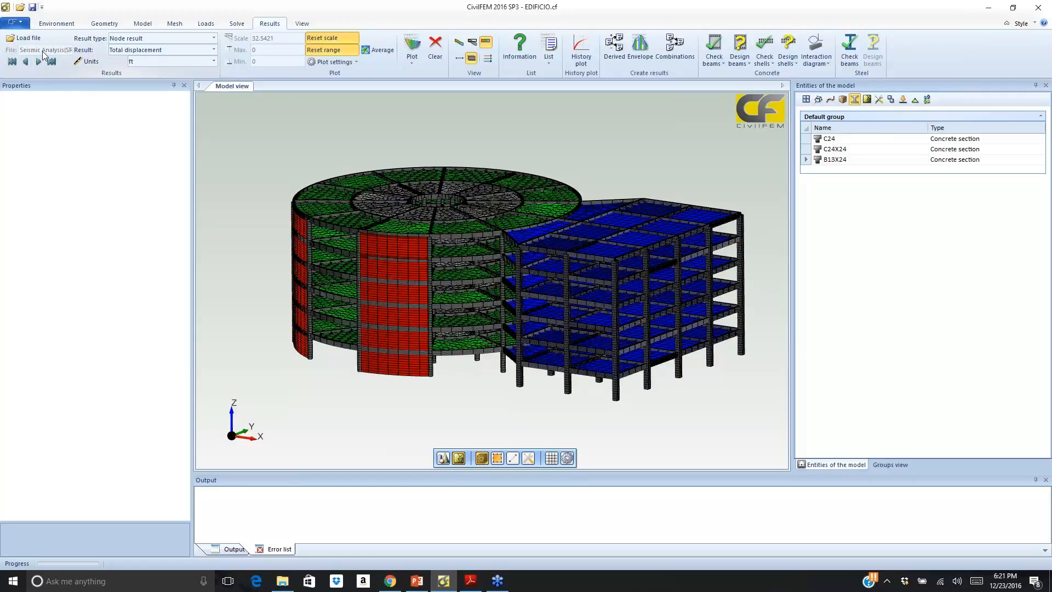
Plot the averaged total displacement in inches on the deformed building and inspect it from above and from the side
left_click(213, 61)
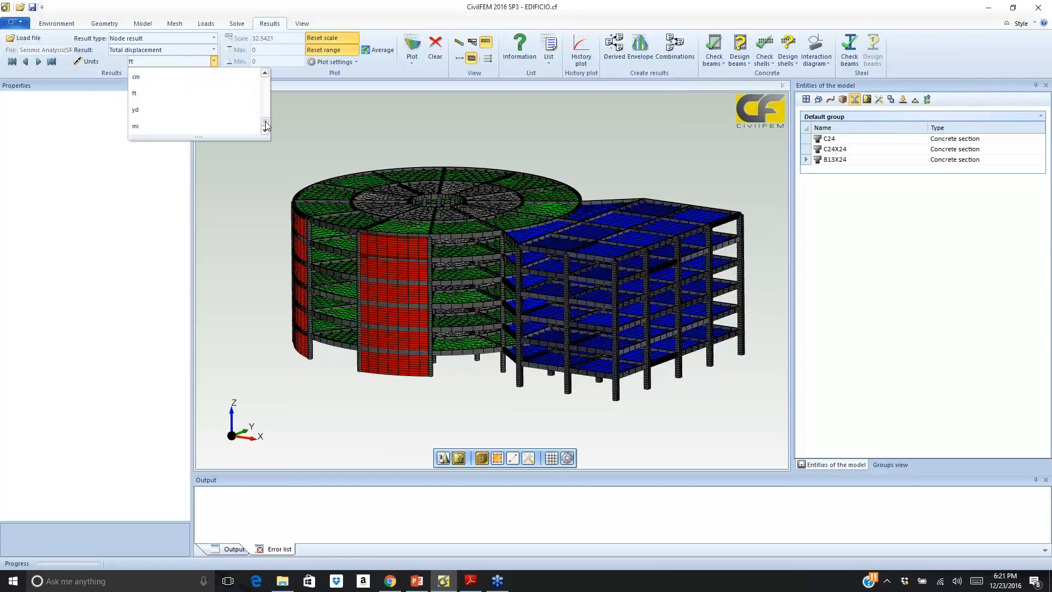
left_click_drag(265, 120, 262, 90)
left_click(230, 82)
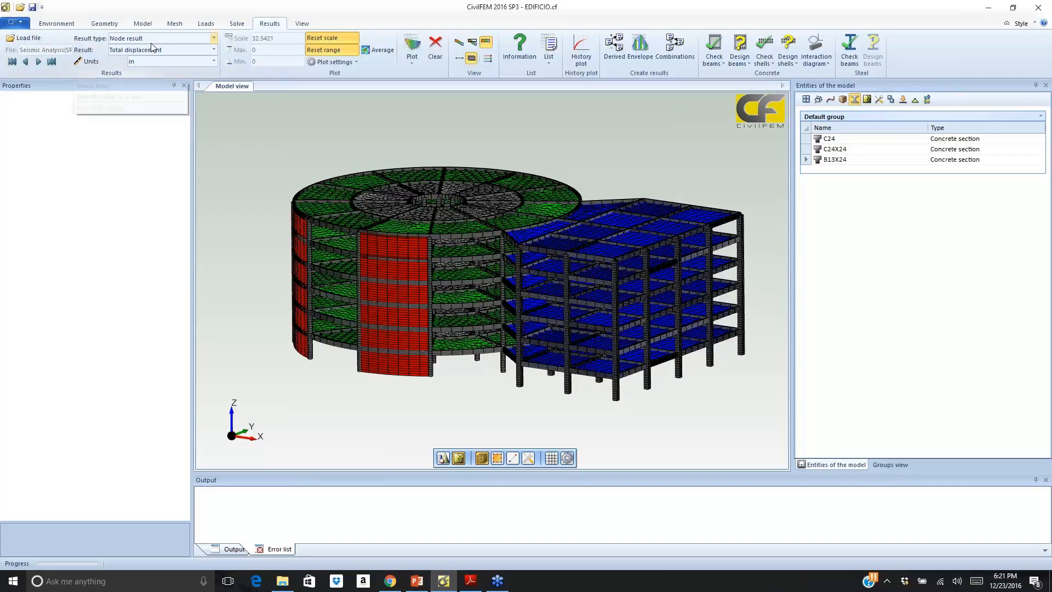
left_click(379, 53)
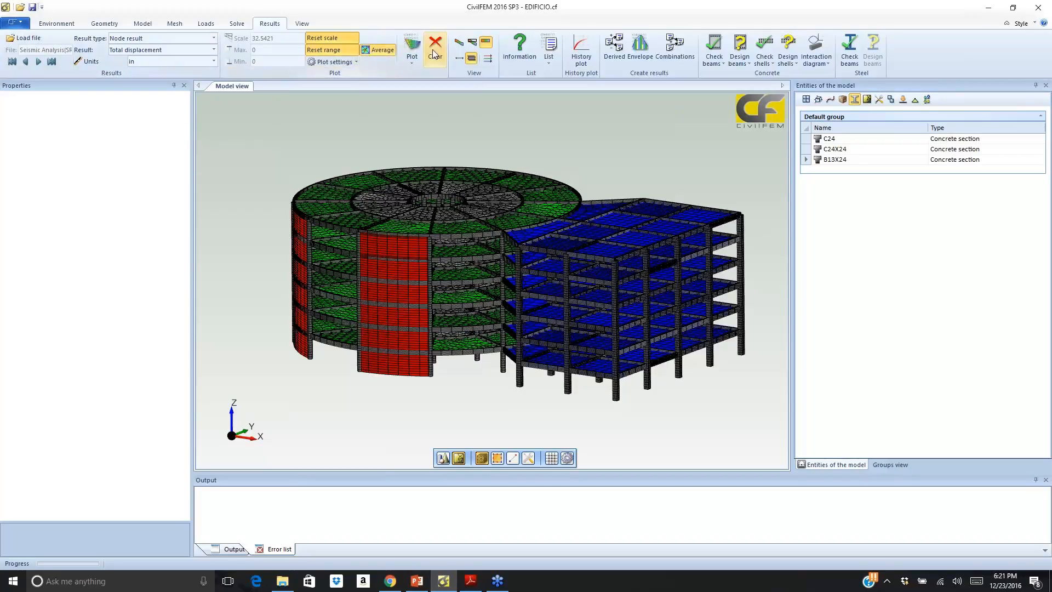
left_click(459, 42)
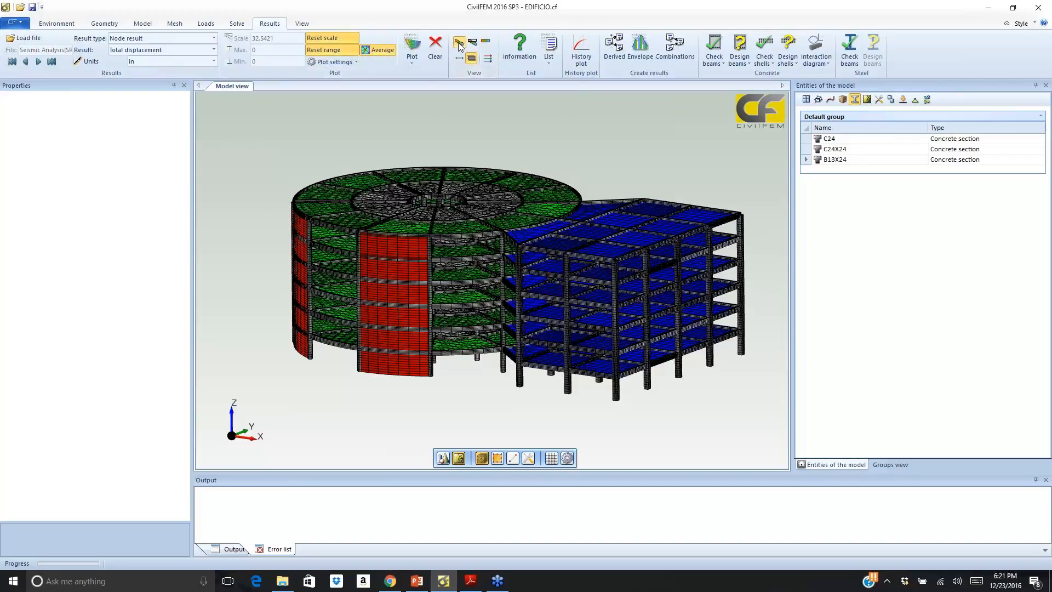
left_click(415, 46)
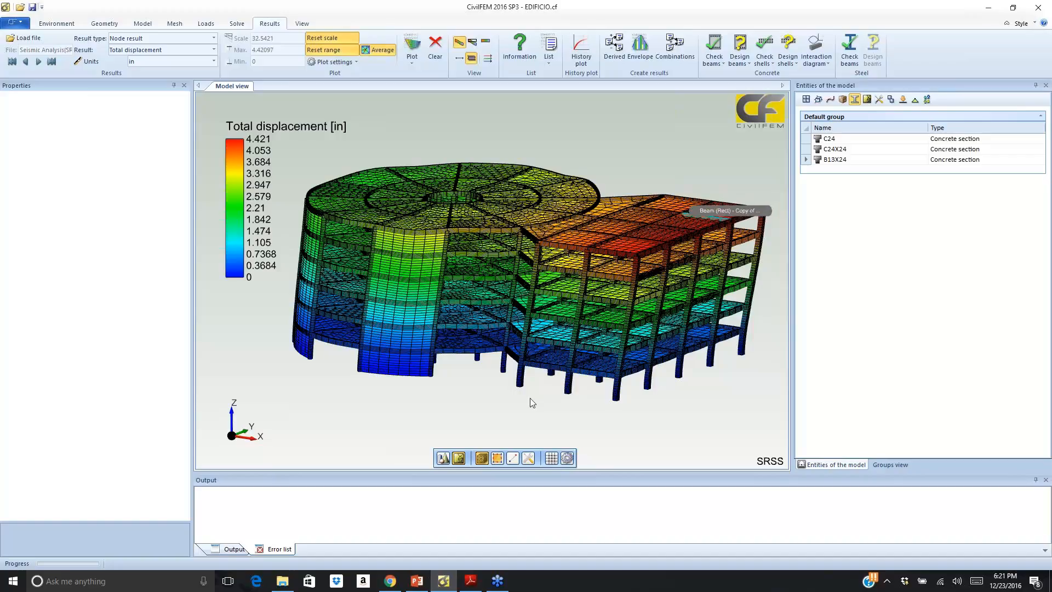
left_click(232, 412)
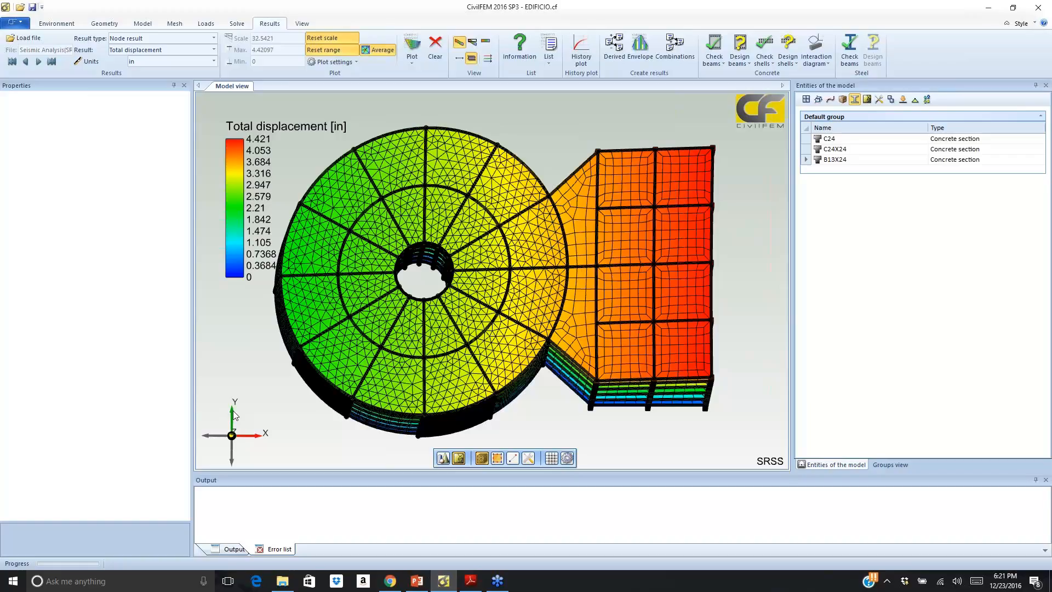
left_click_drag(234, 415, 326, 127)
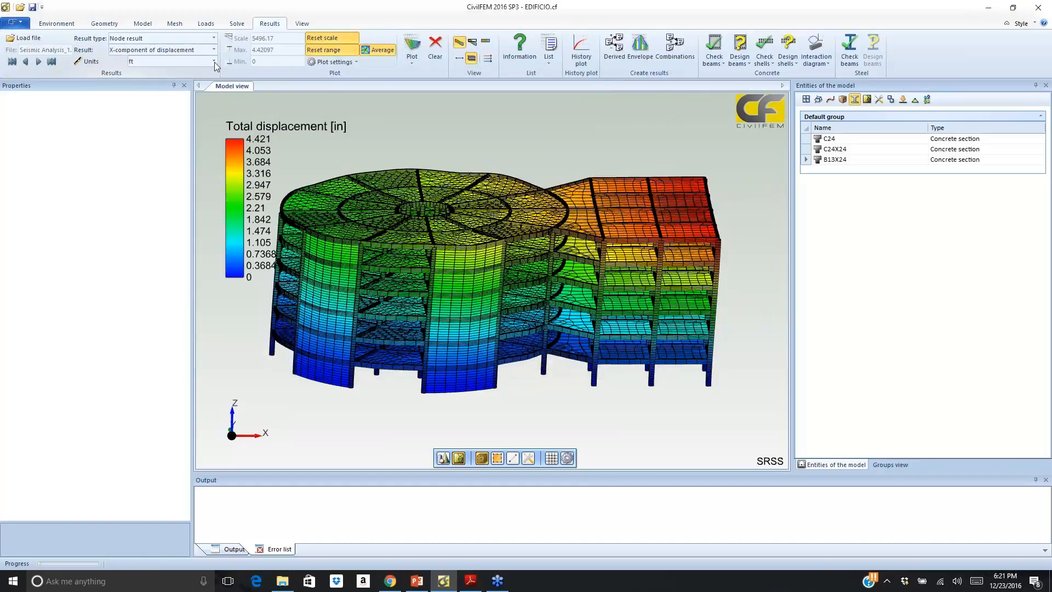
Plot the X-component of displacement from the Seismic Analysis_1 results in inches
left_click(215, 61)
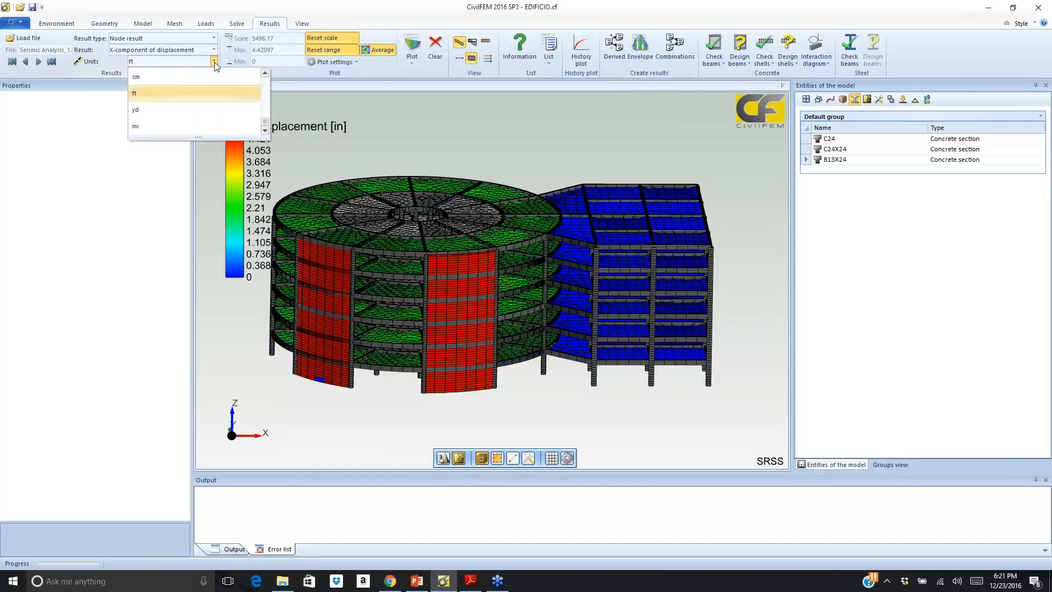
left_click(225, 76)
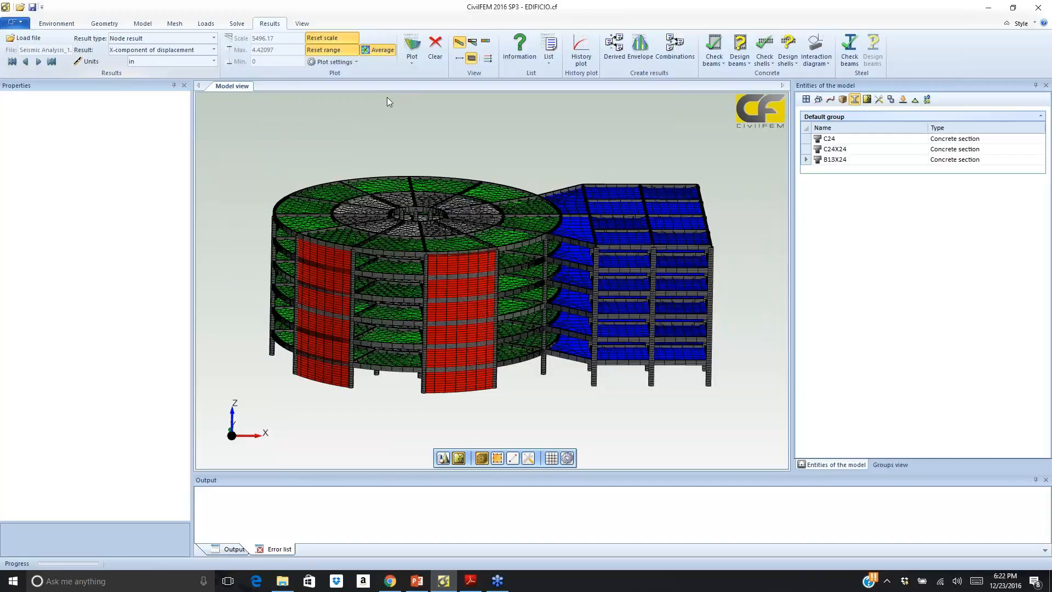
left_click(415, 45)
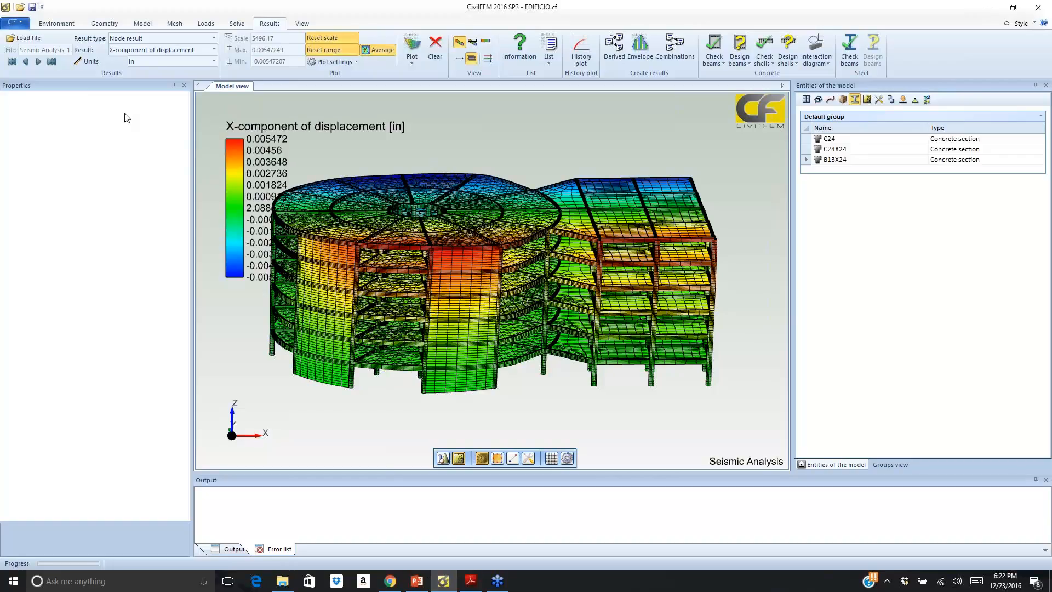
Examine the X-displacement plots of Seismic Analysis_2 and Seismic Analysis_3, viewing the last deformed shape from several sides, and clear the plot
left_click(38, 64)
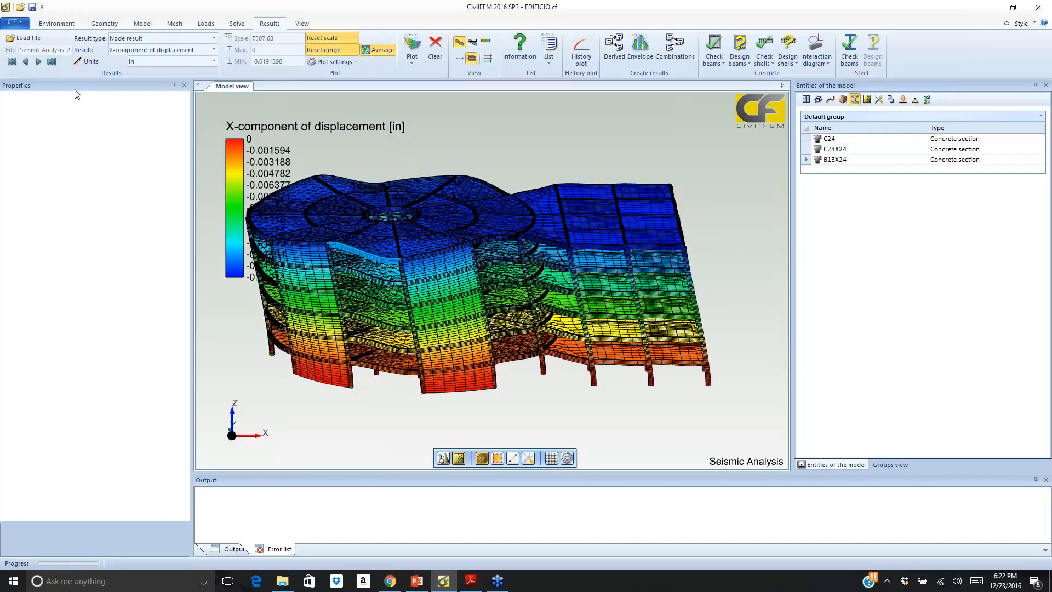
left_click(39, 62)
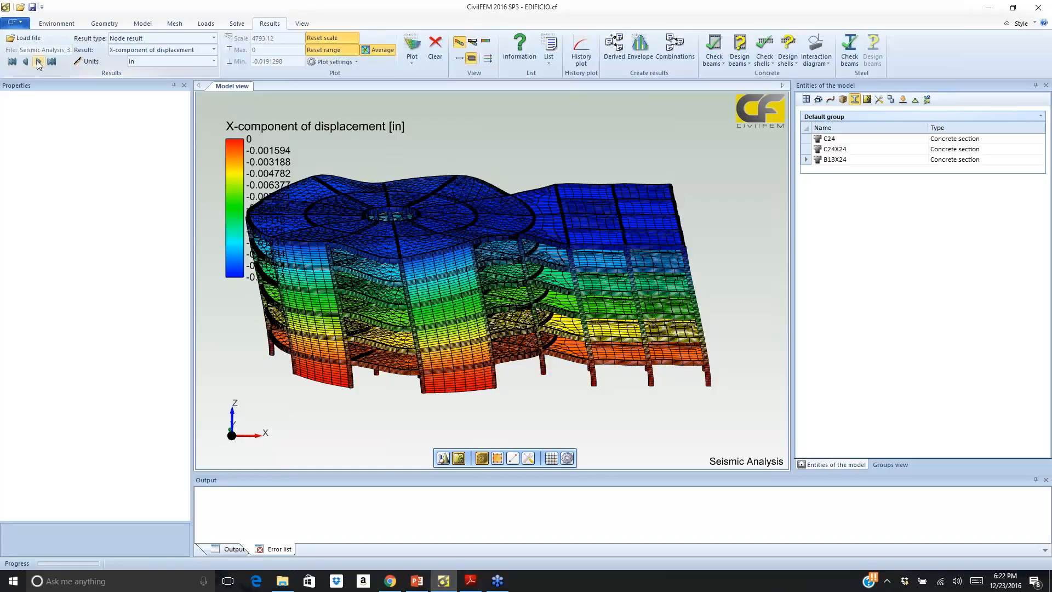
left_click(38, 61)
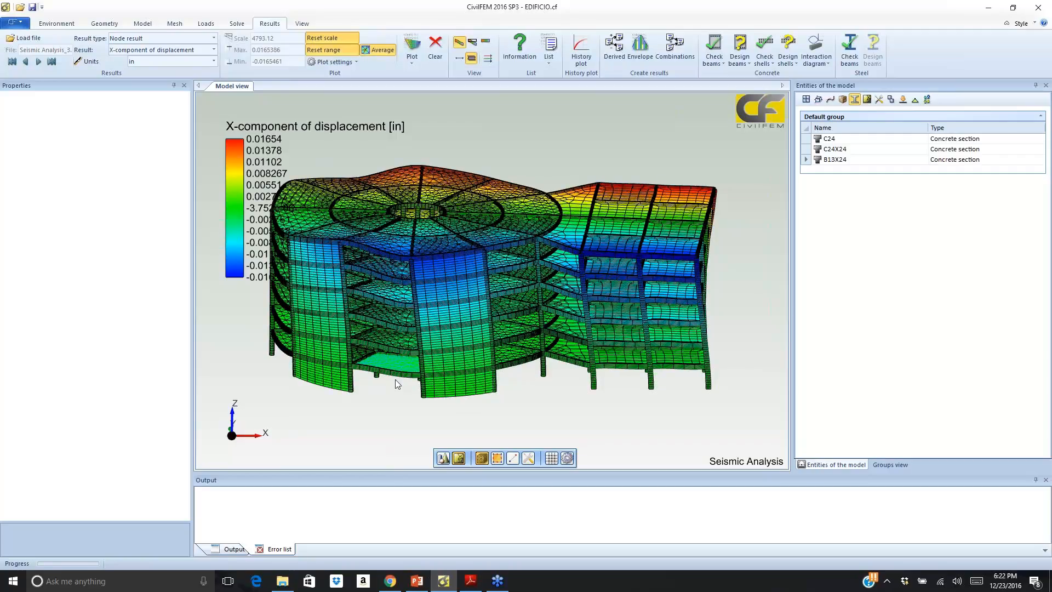
middle_click_drag(396, 380, 320, 339)
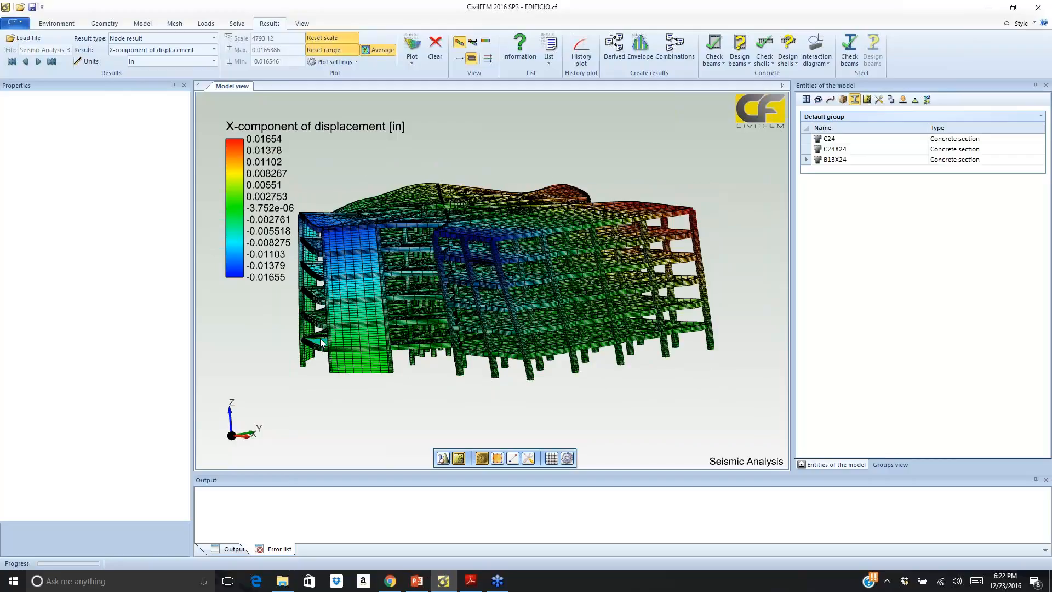
middle_click_drag(321, 342, 283, 371)
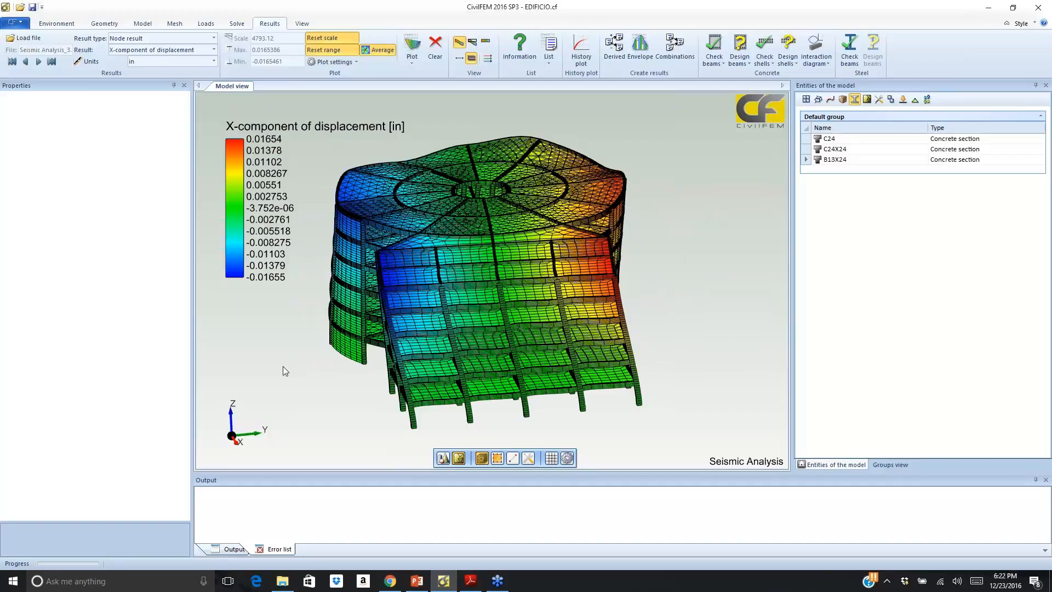
middle_click_drag(283, 365, 291, 351)
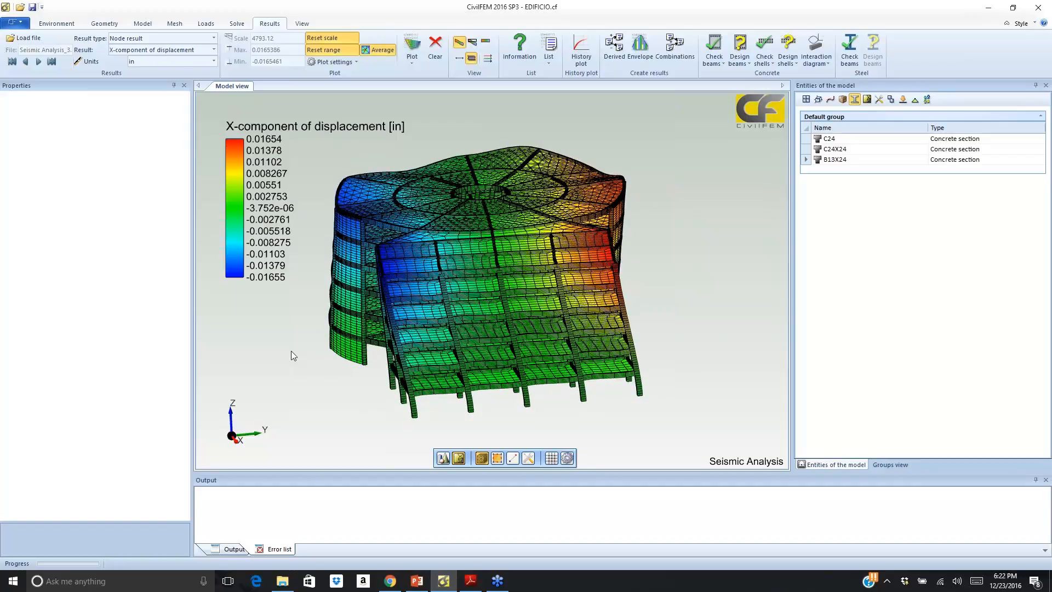
middle_click_drag(290, 351, 317, 335)
left_click(436, 41)
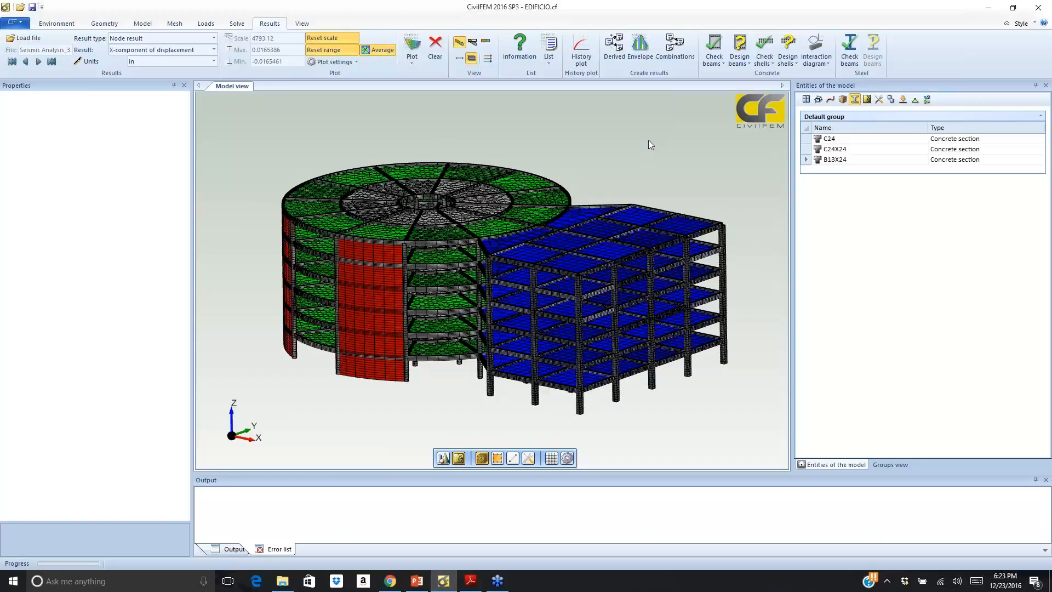
Load the saved user combinations file Load Combinations.uccf for combining results
left_click(675, 47)
left_click(674, 47)
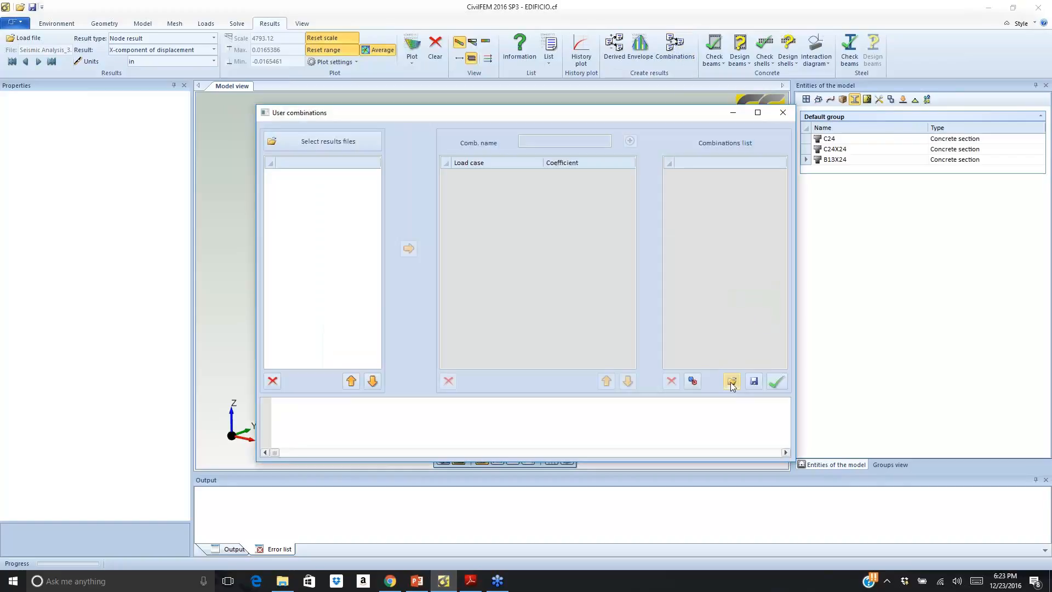
left_click(731, 383)
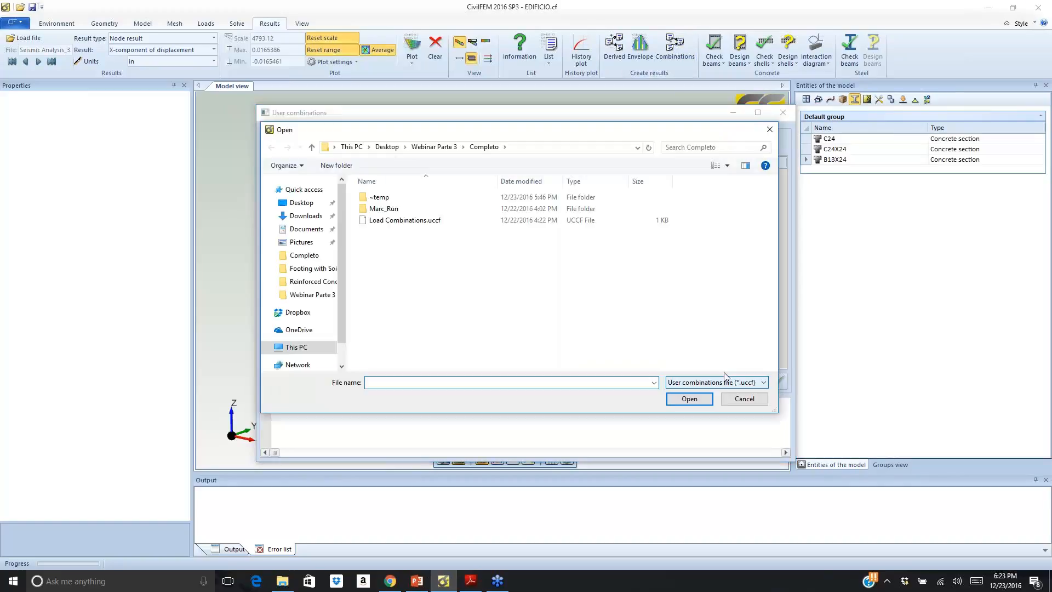
left_click(405, 220)
left_click(672, 402)
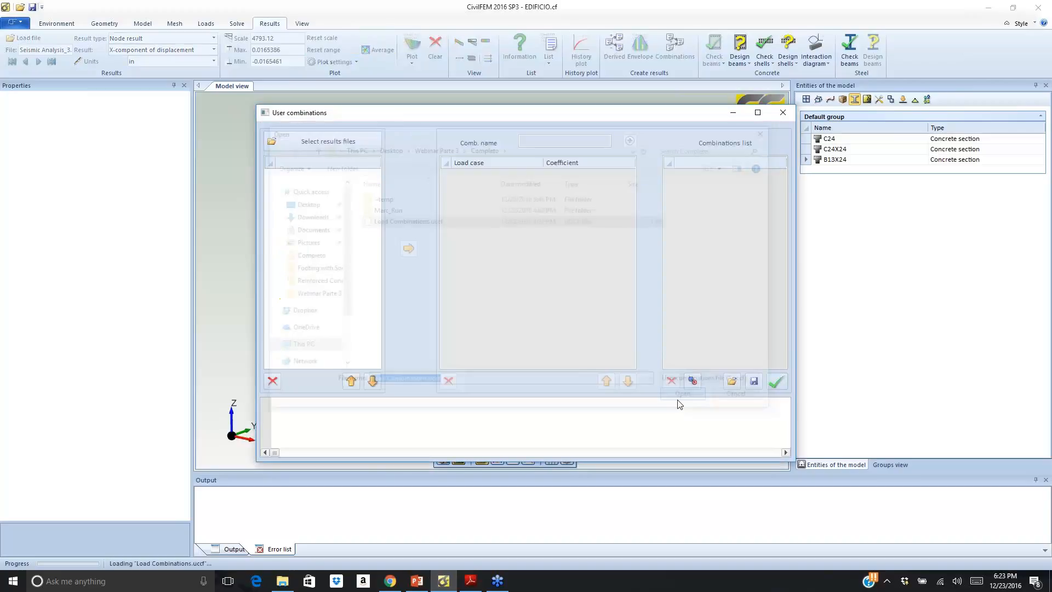
Review the load cases and coefficients of combinations C1, C2 and C3, and generate the combined results in the Completo folder
left_click(701, 176)
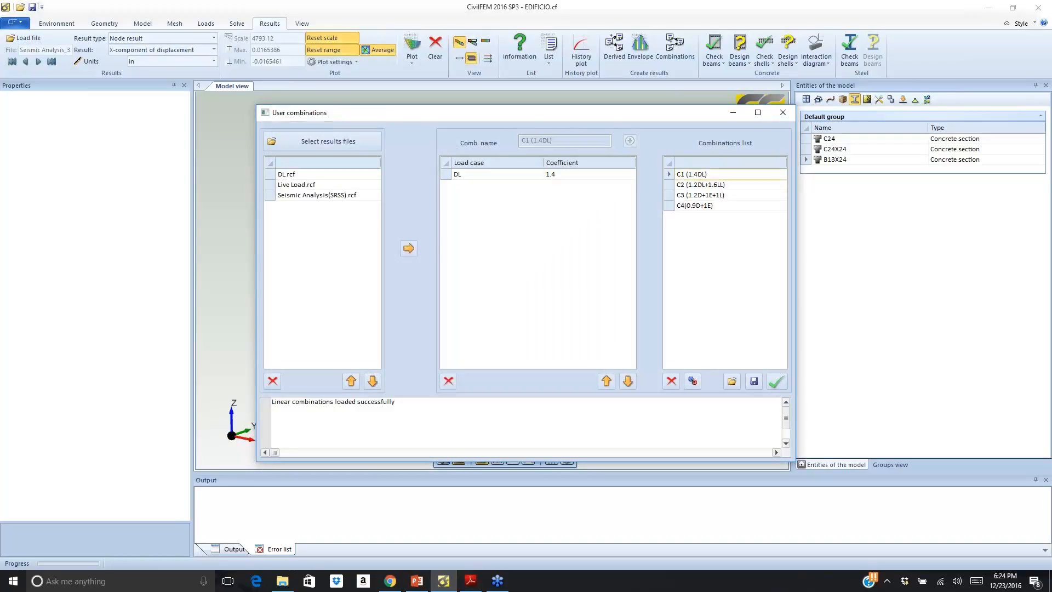
left_click(715, 189)
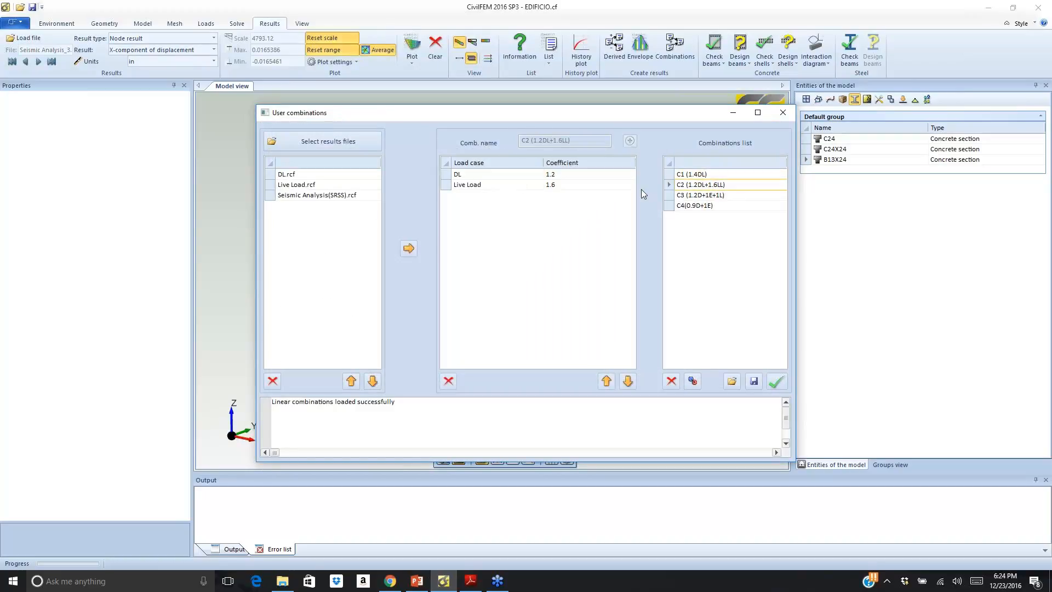
left_click(694, 195)
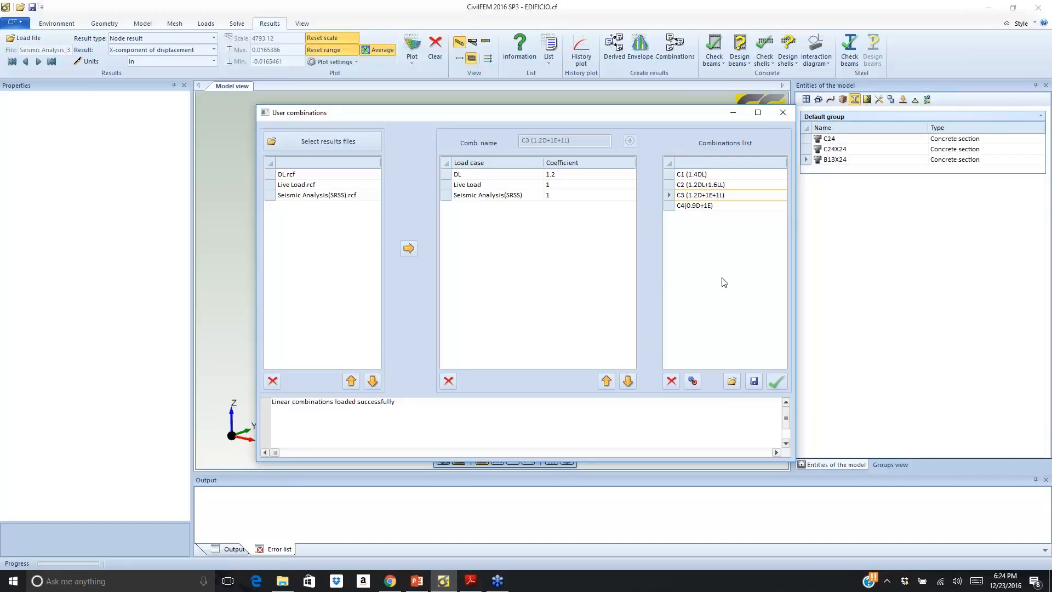
left_click(776, 381)
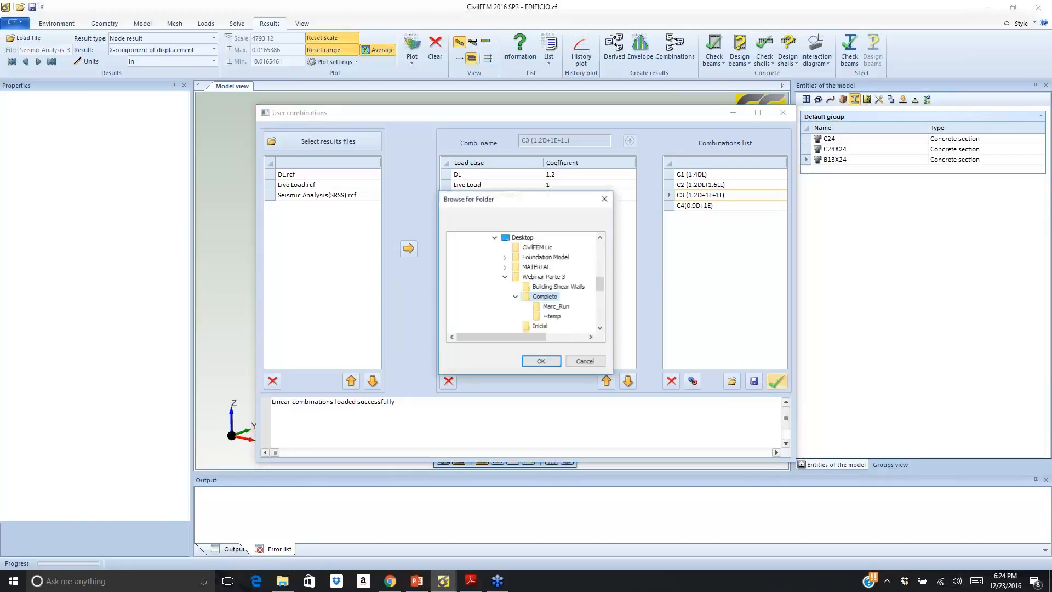
left_click(549, 362)
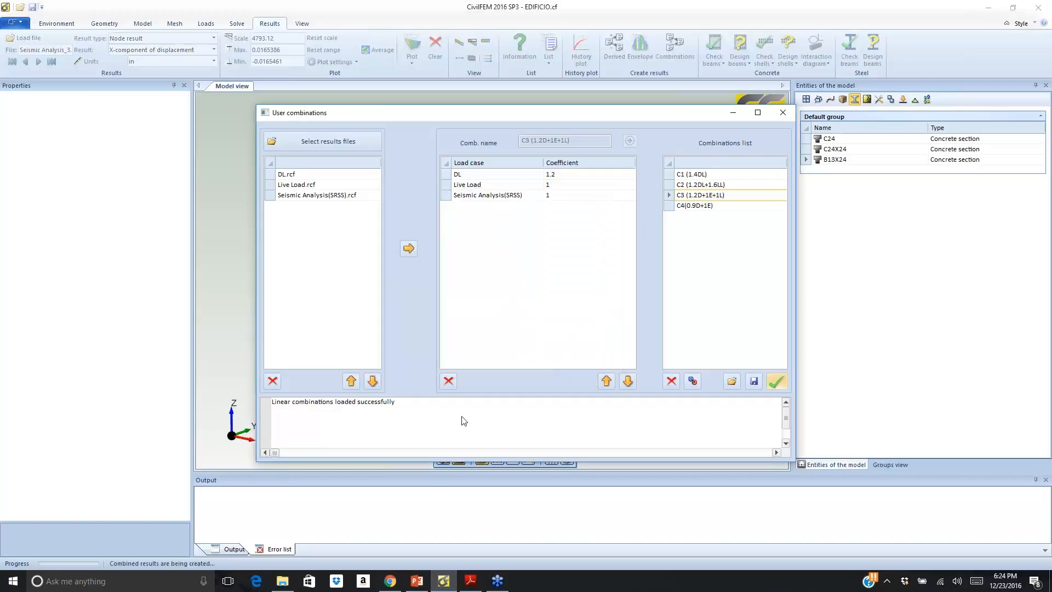
left_click(754, 386)
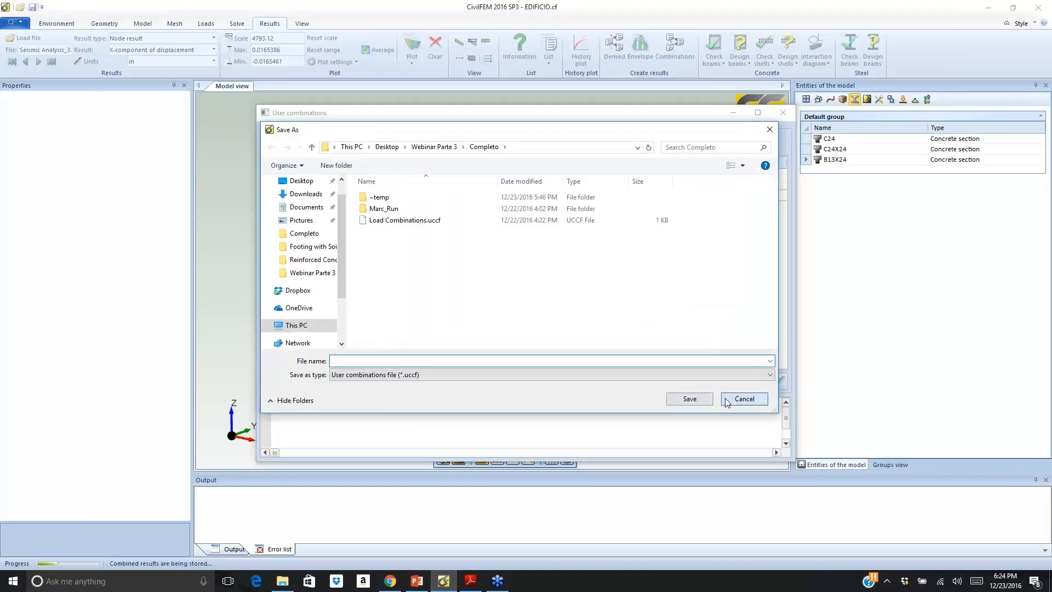
left_click(727, 403)
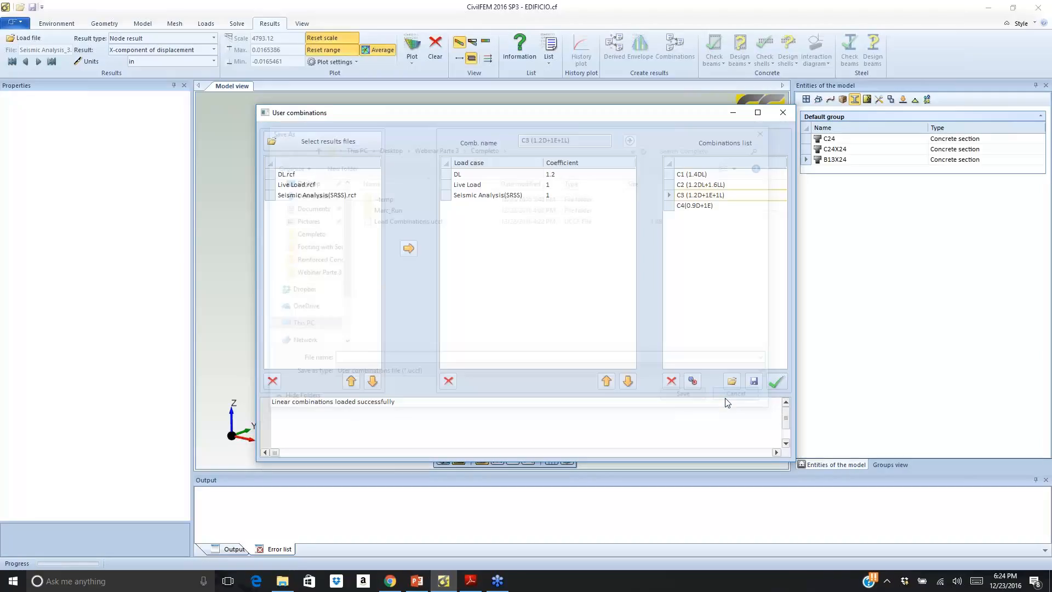
left_click(777, 381)
left_click(584, 360)
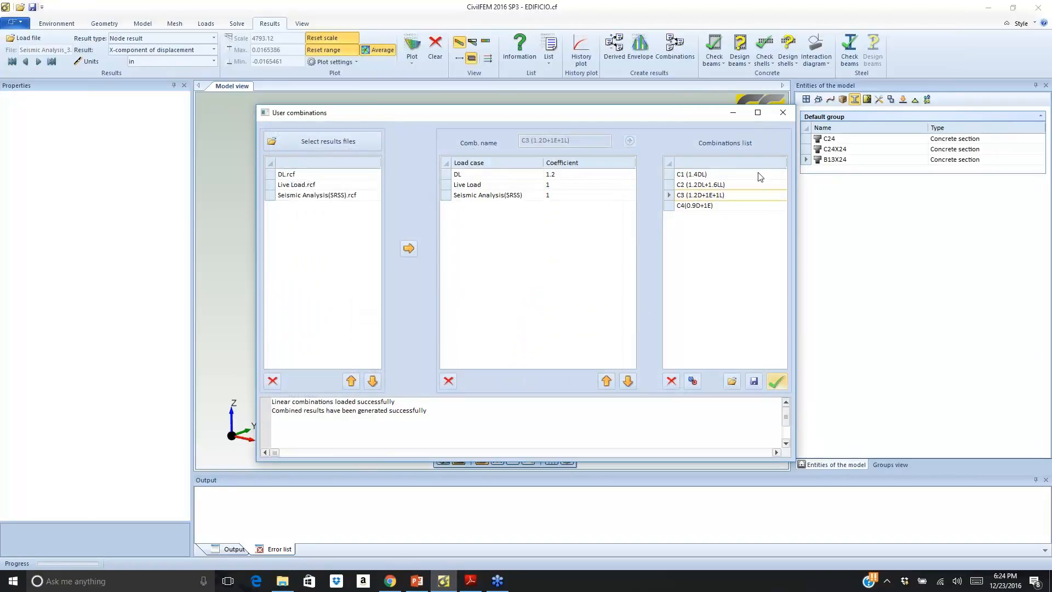
Generate an envelope of maximum values from results files C1 (1.4DL), C2 (1.2DL+1.6LL), C3 (1.2D+1E+1L) and C4(0.9D+1E) in the Completo folder
left_click(787, 116)
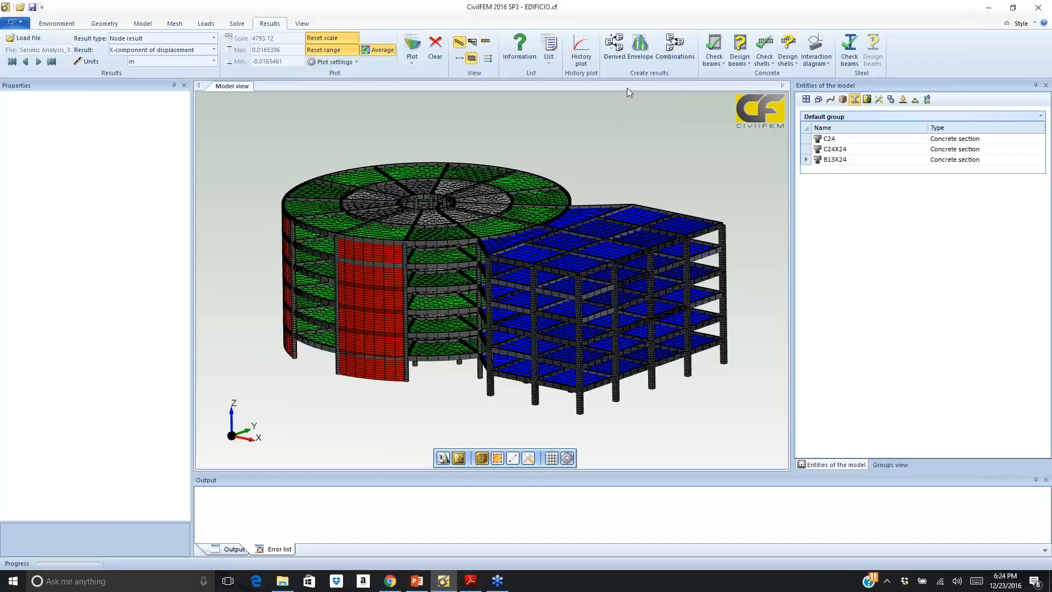
left_click(639, 46)
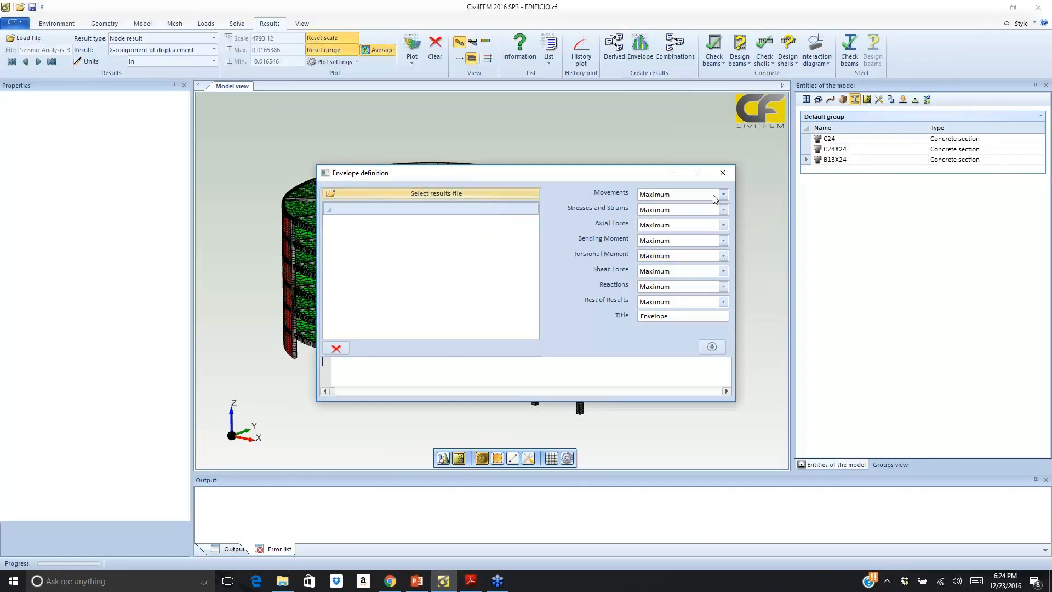
left_click(716, 198)
left_click(708, 203)
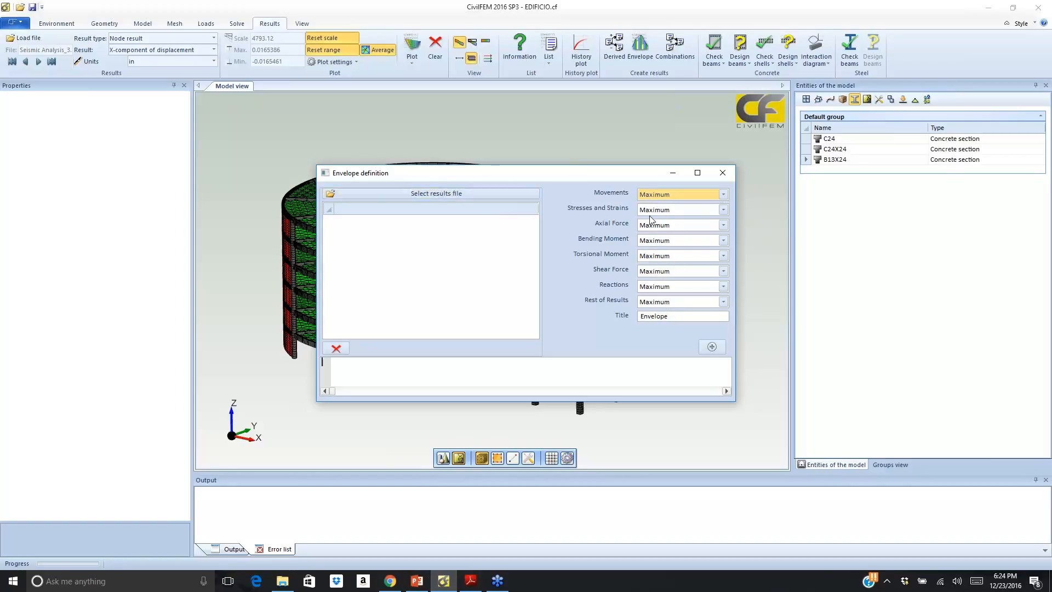
left_click(481, 193)
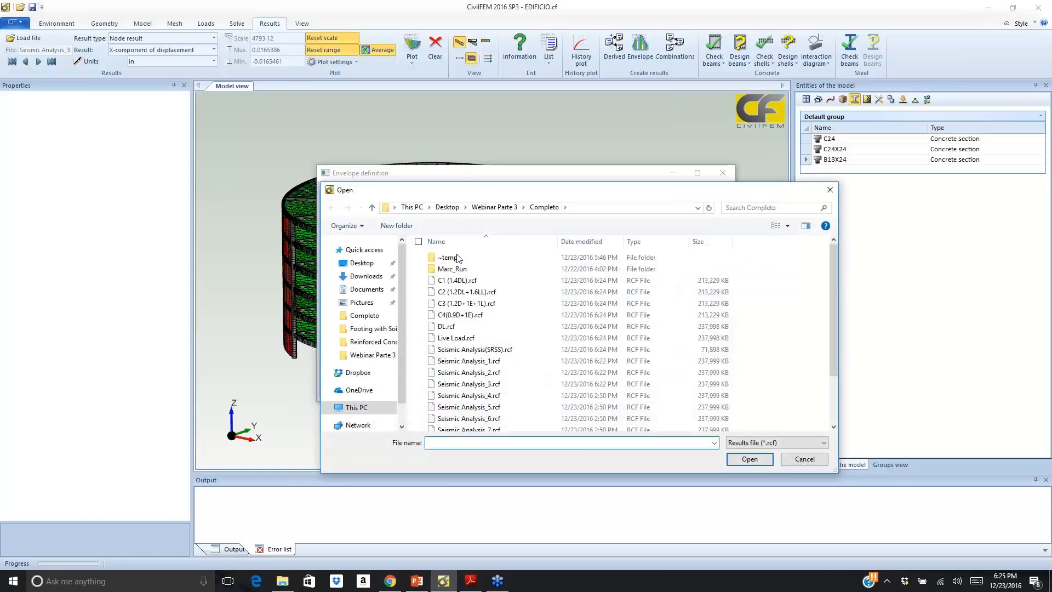
left_click(454, 280)
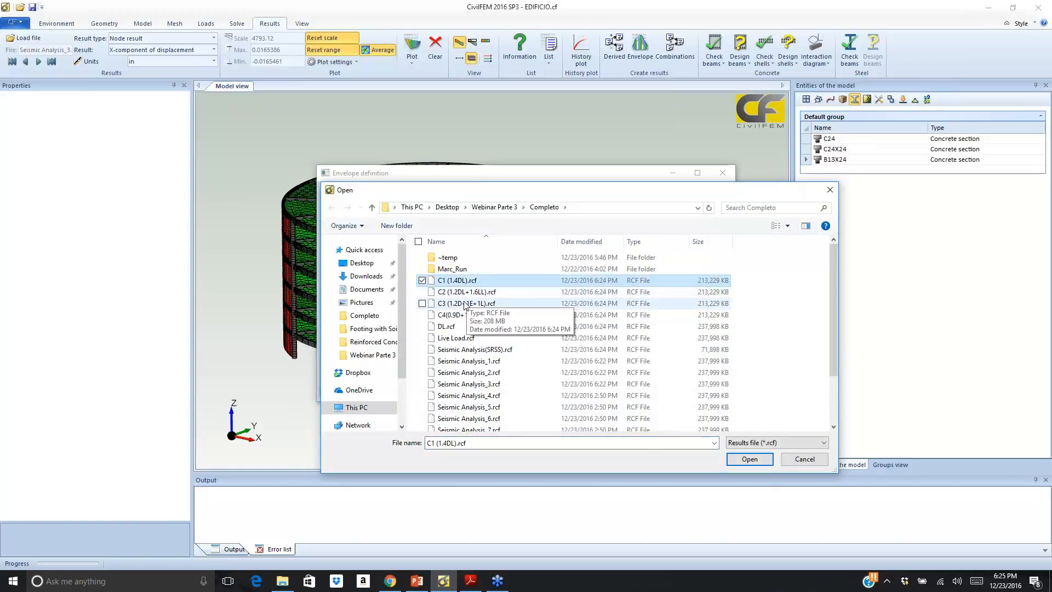
left_click(463, 291, "ctrl")
left_click(465, 304, "ctrl")
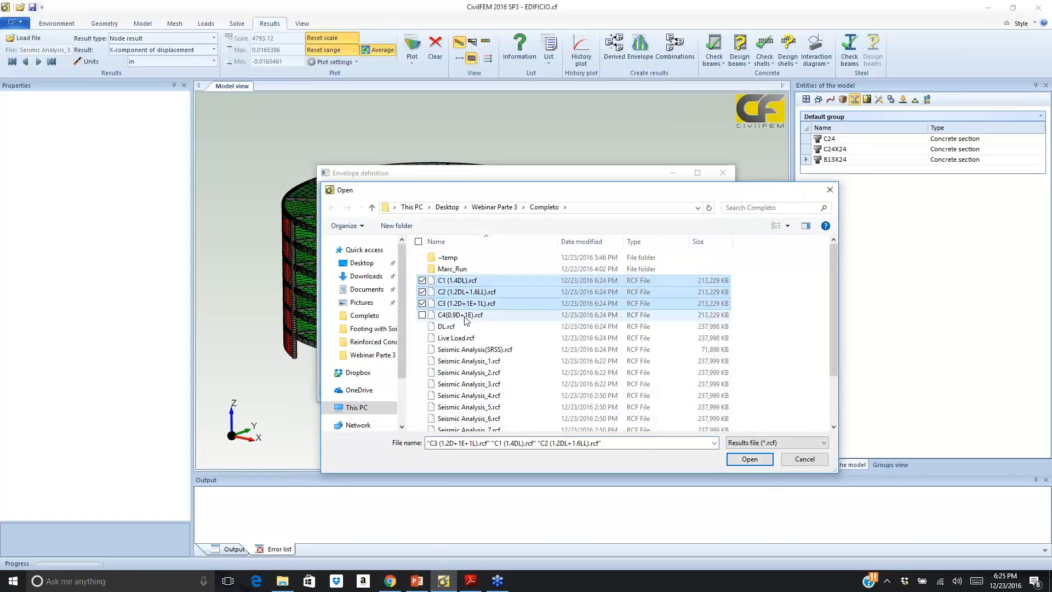
left_click(464, 316, "ctrl")
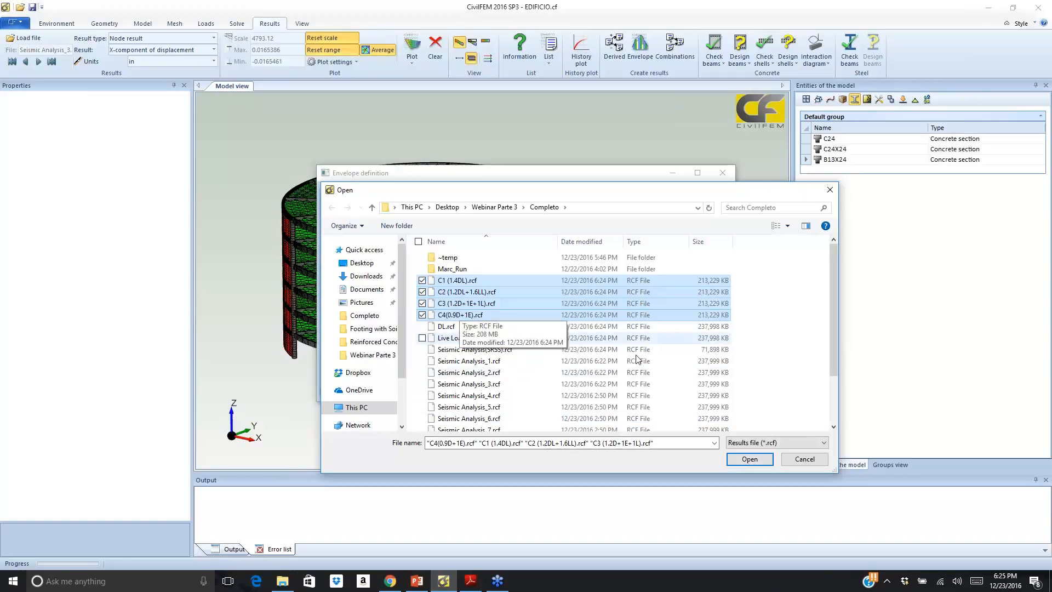
left_click(749, 459)
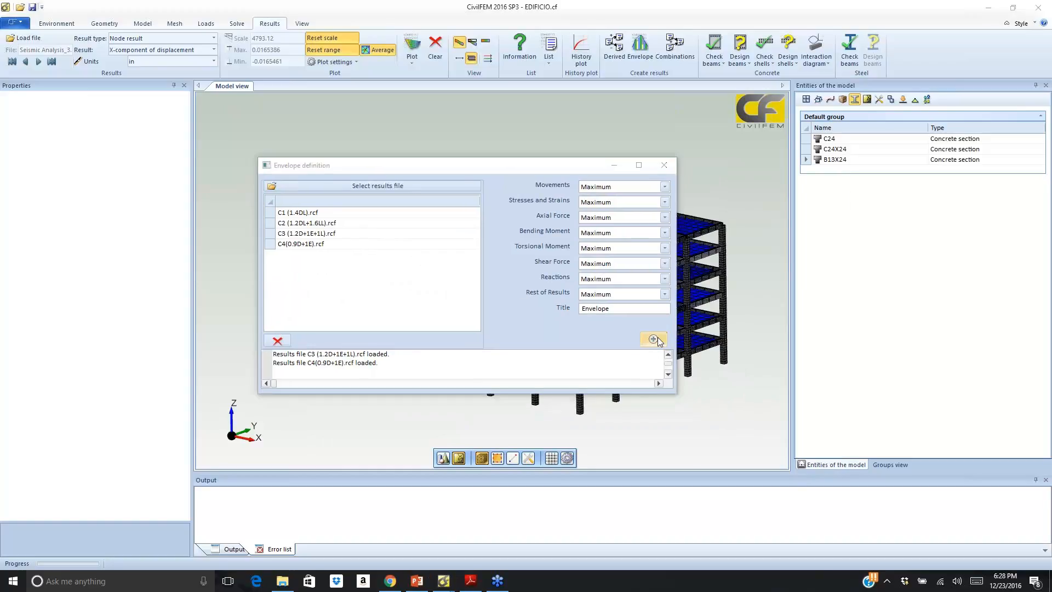
left_click(655, 339)
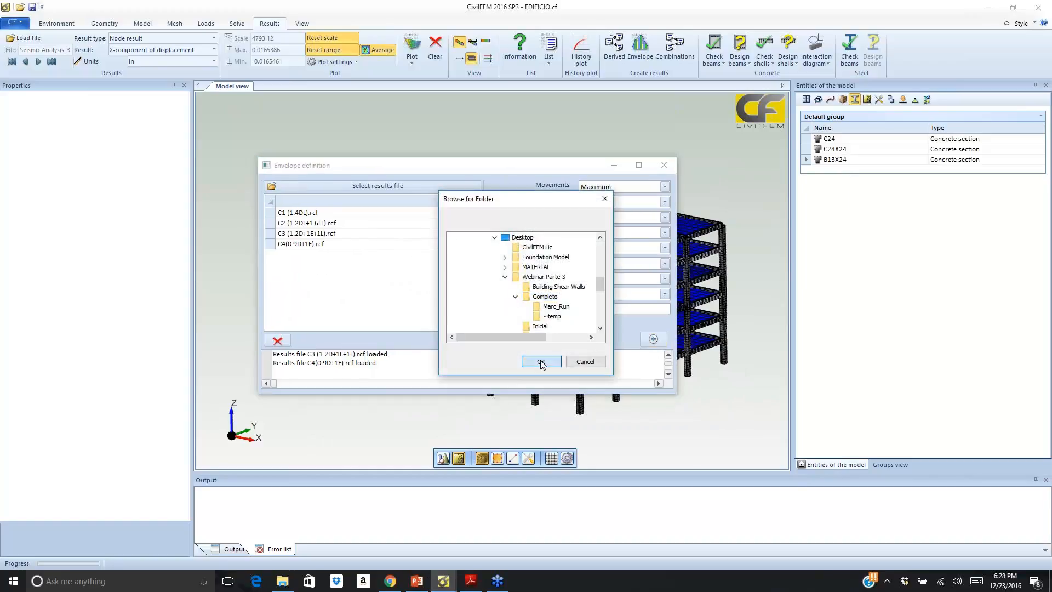
left_click(540, 362)
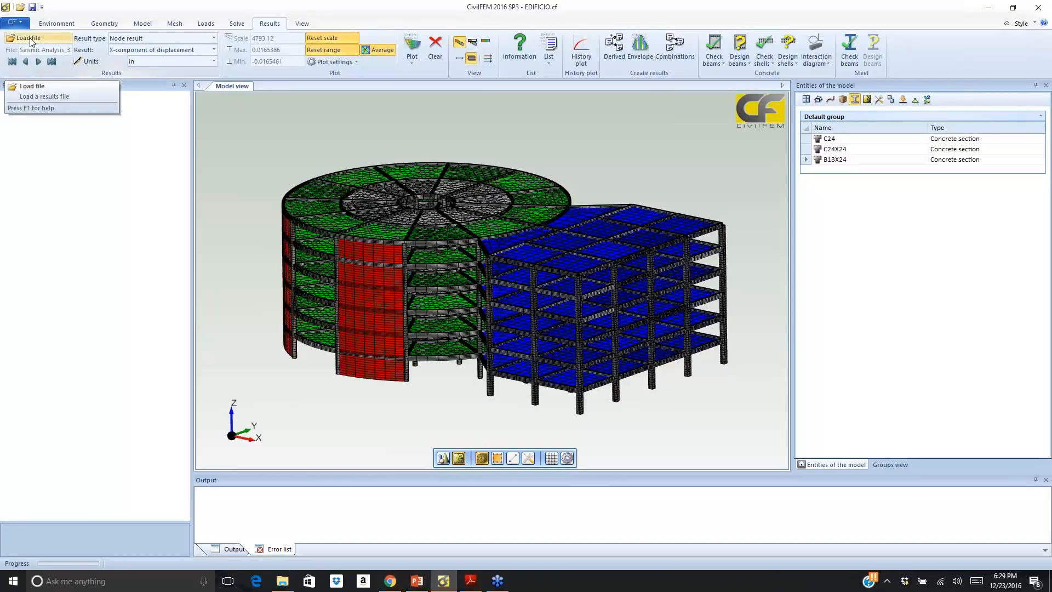
Load the Envelope.rcf results file from the Completo folder
left_click(28, 38)
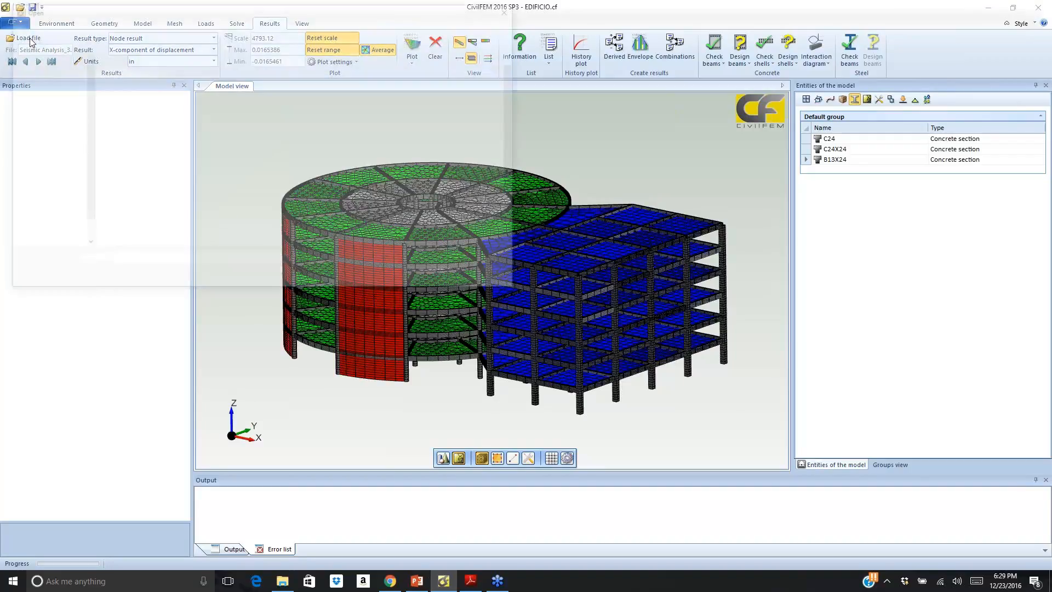
left_click(128, 156)
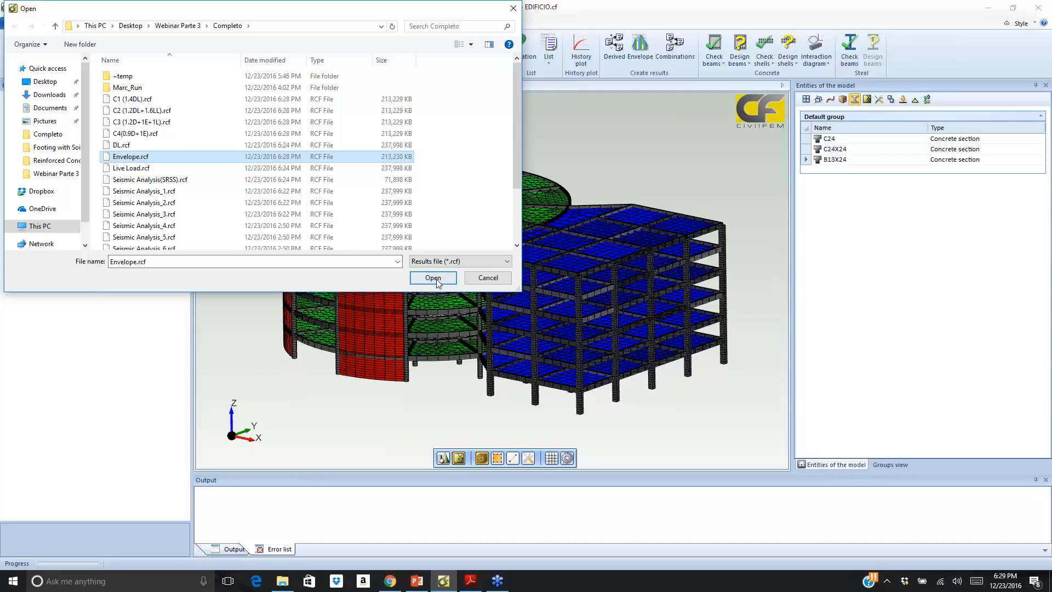
left_click(432, 279)
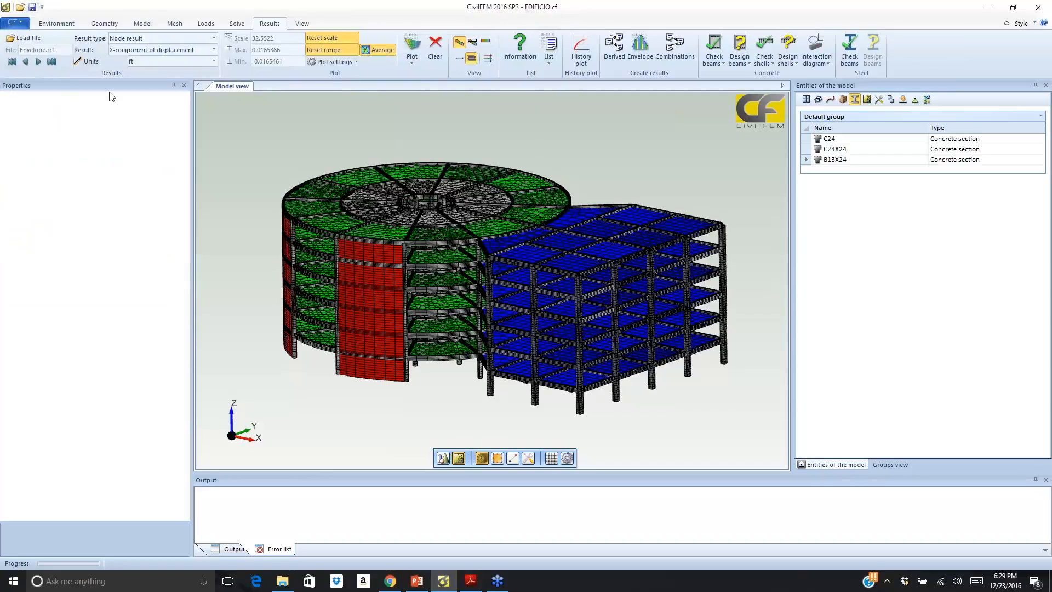
Plot the total displacement of the envelope results in inches
left_click(213, 50)
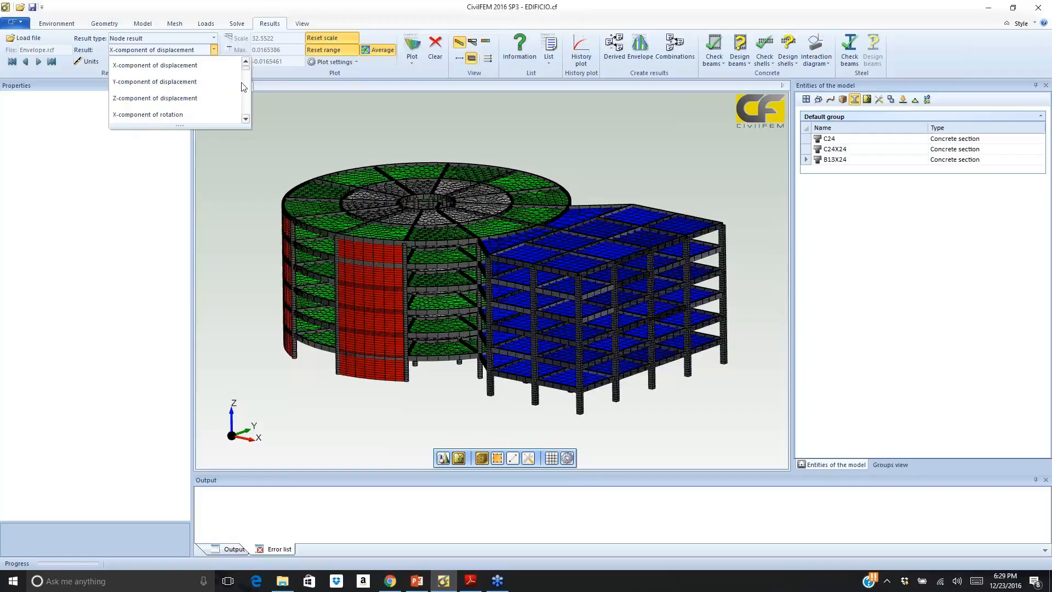
left_click_drag(244, 68, 244, 116)
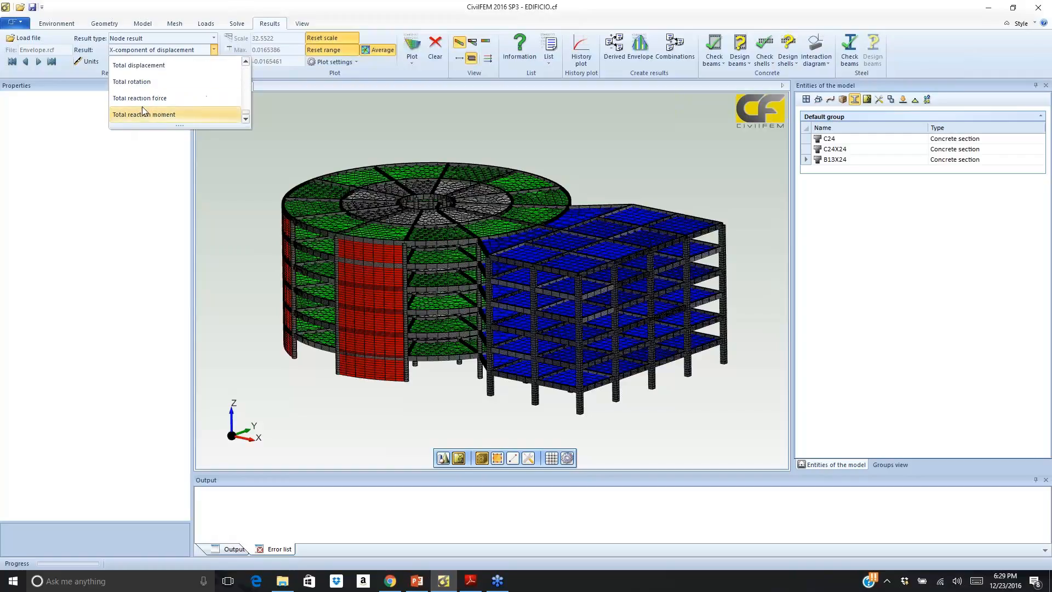
left_click(160, 66)
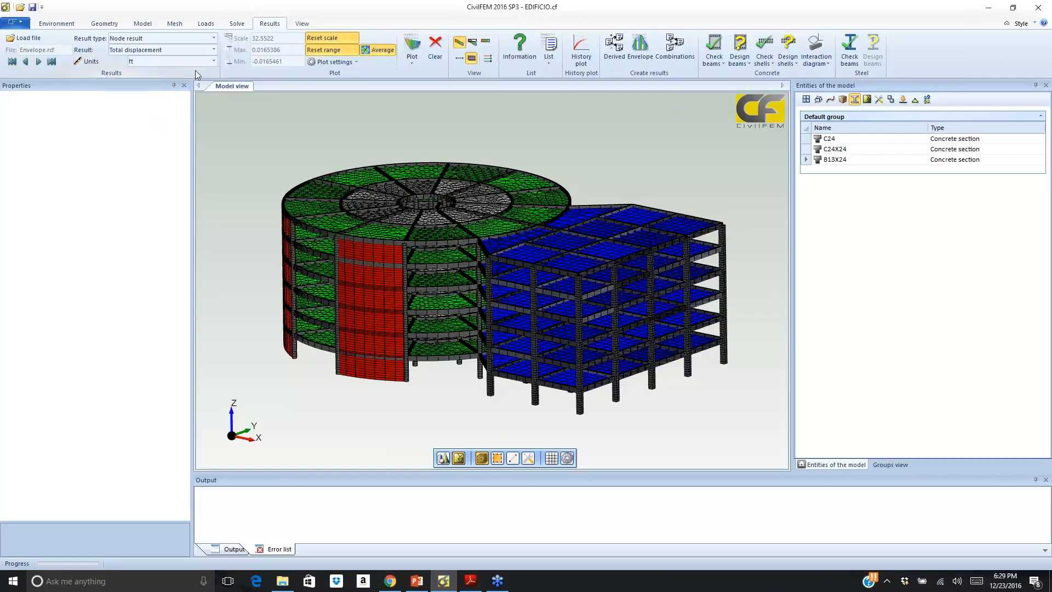
left_click(214, 60)
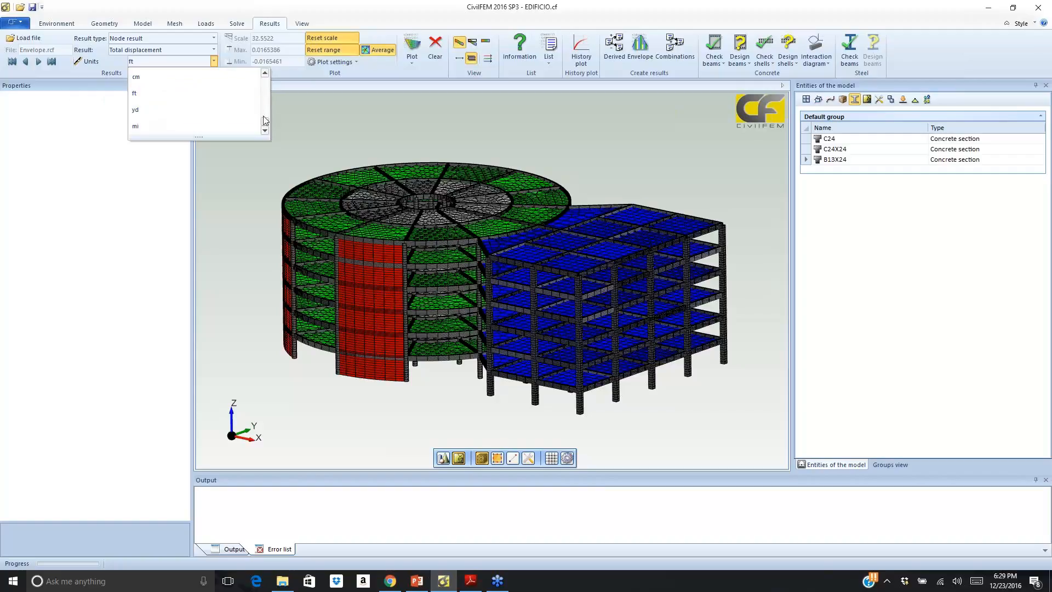
scroll(259, 75, "up", 1)
left_click(194, 87)
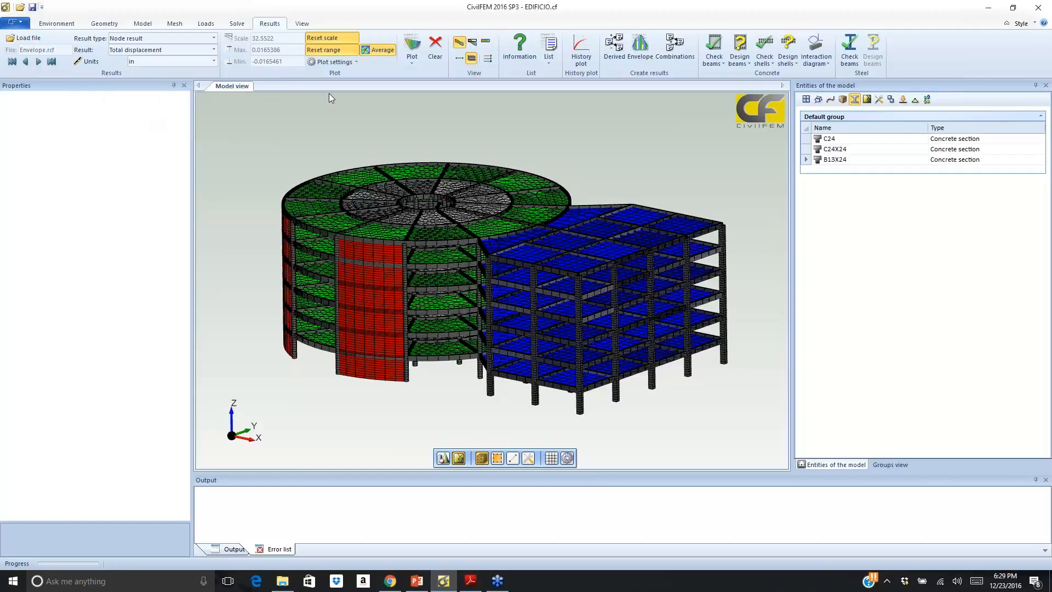
left_click(412, 45)
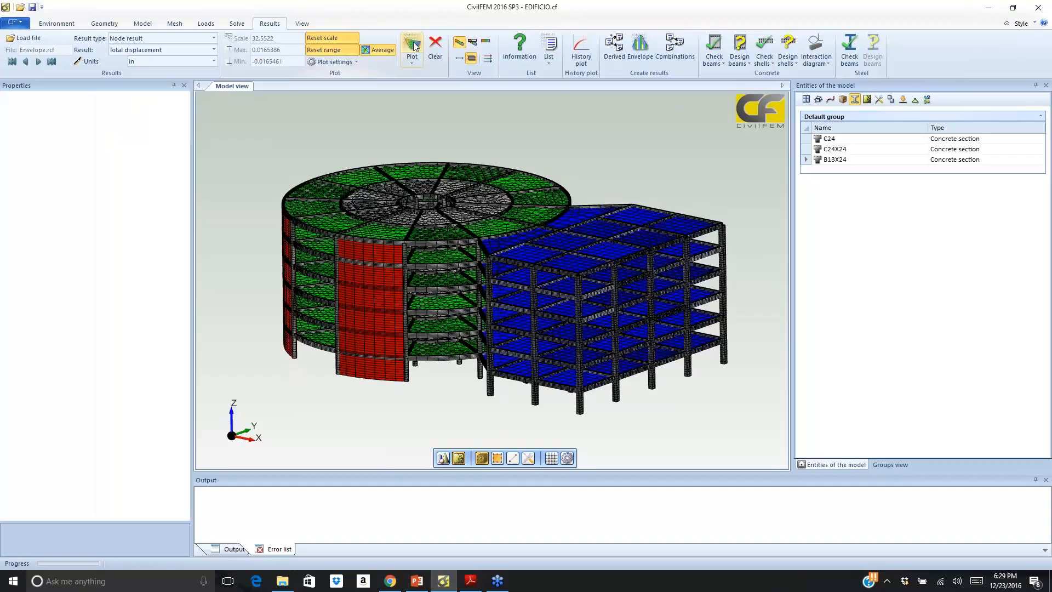
left_click(413, 45)
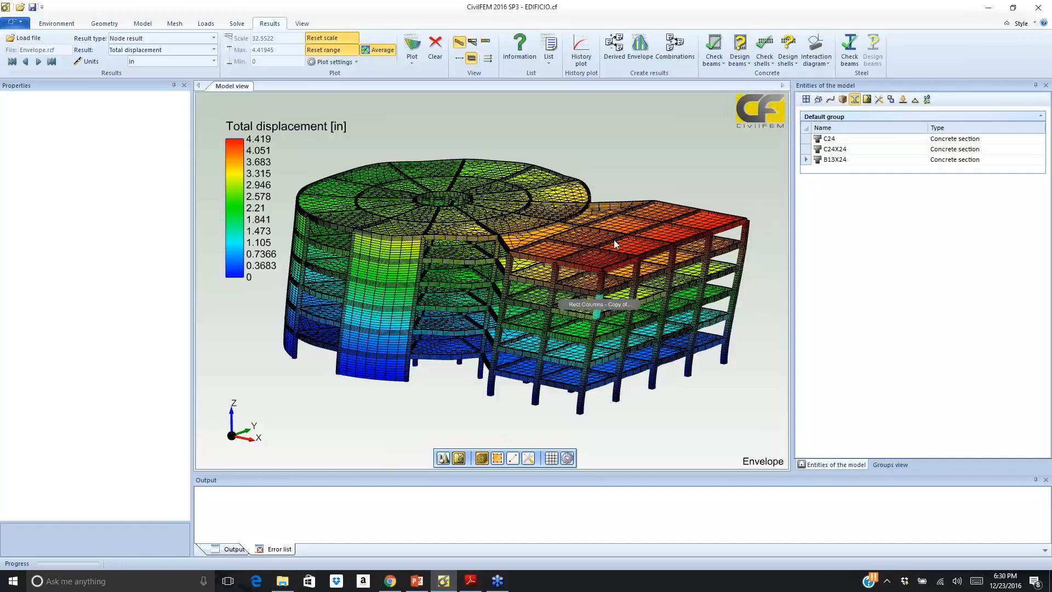
Switch to the PowerPoint presentation and show the Axial & Bending Check & Design slide as a slide show to review the criterion definition
left_click(416, 581)
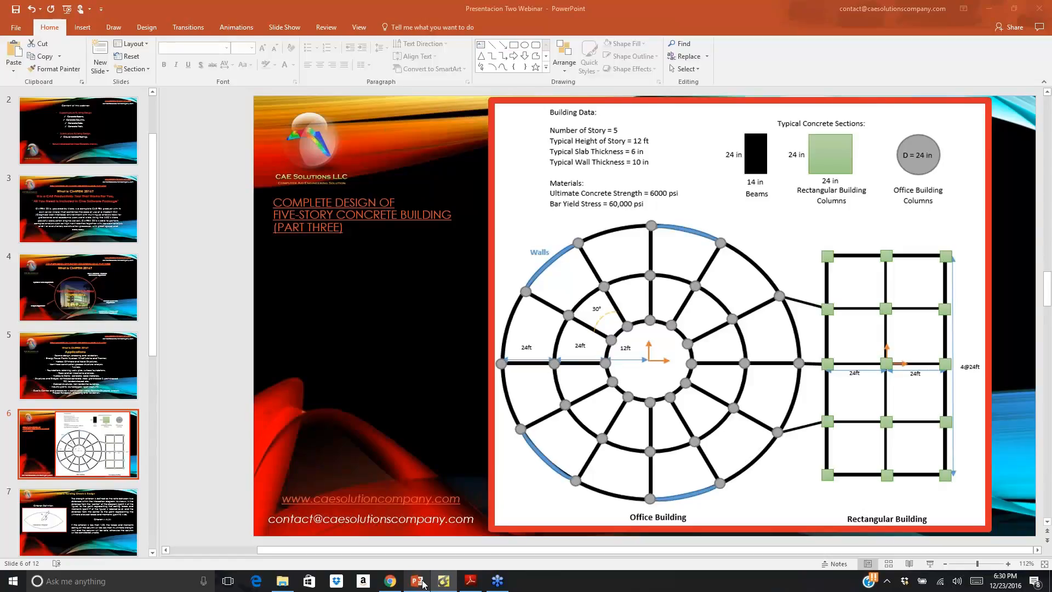
left_click(422, 580)
key("Page_Down")
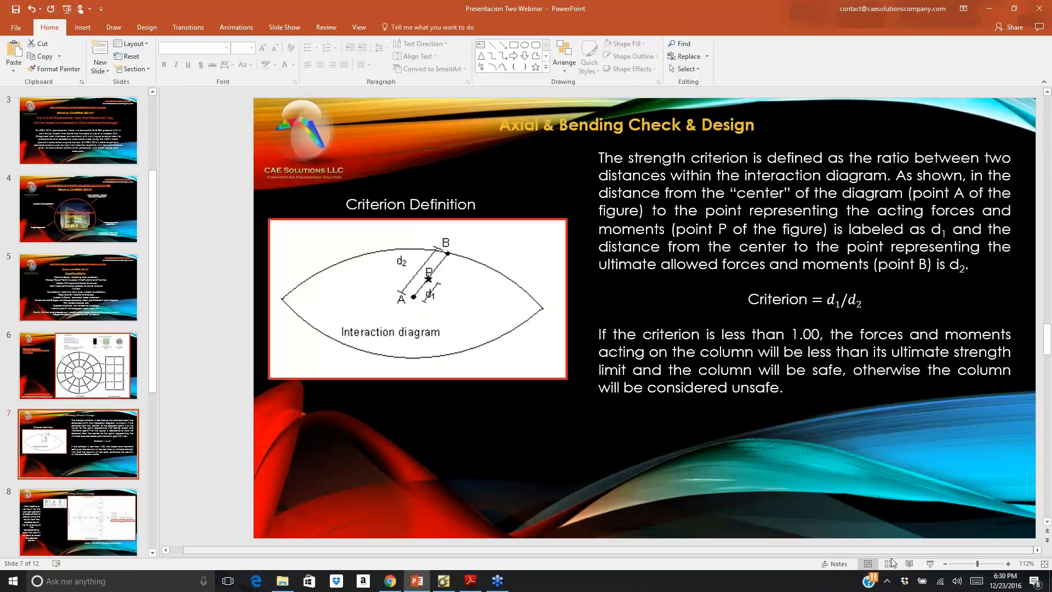
left_click(930, 563)
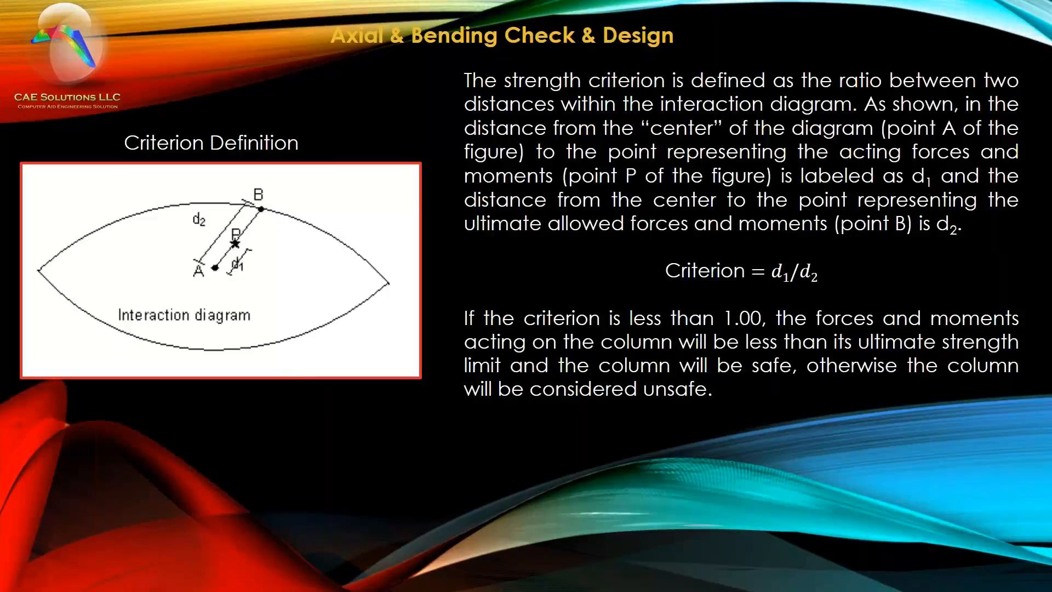
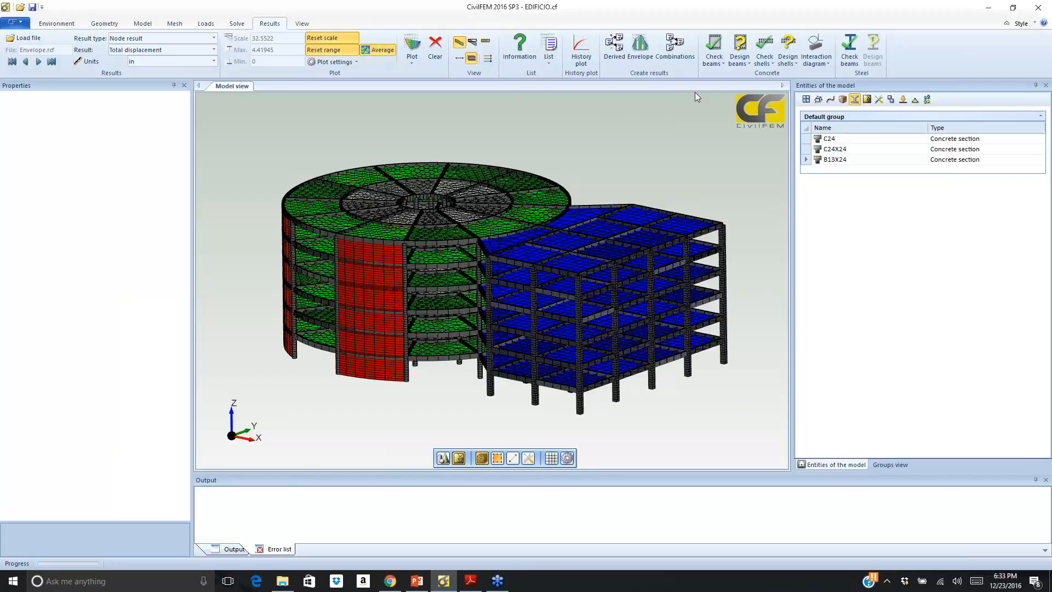
Run the Axial Bending check of the concrete beams for the whole model, with Envelope_ACI_14_CAxBn as the checking file name
left_click(724, 64)
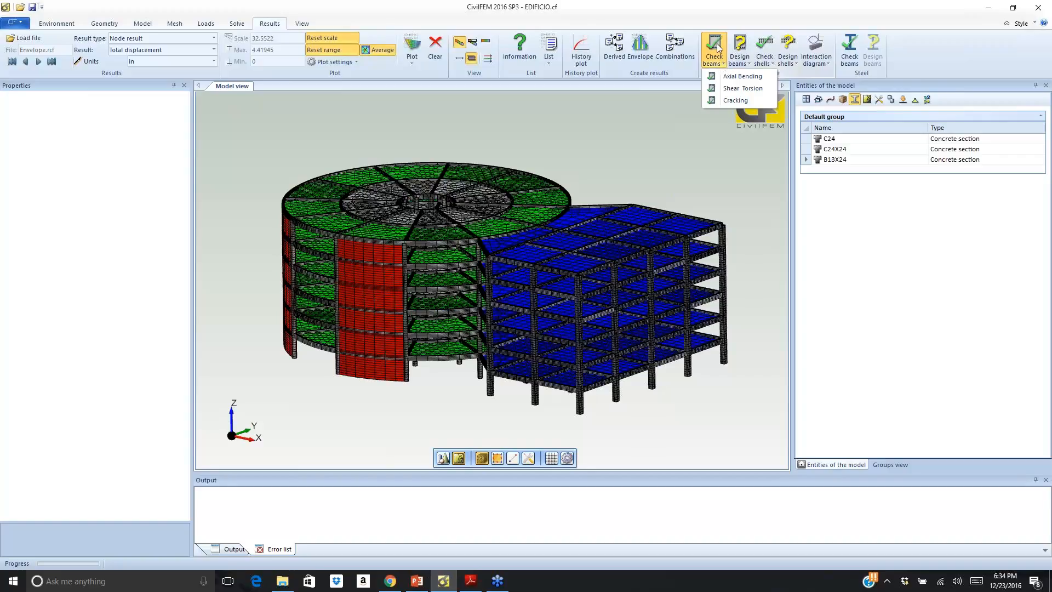
left_click(748, 88)
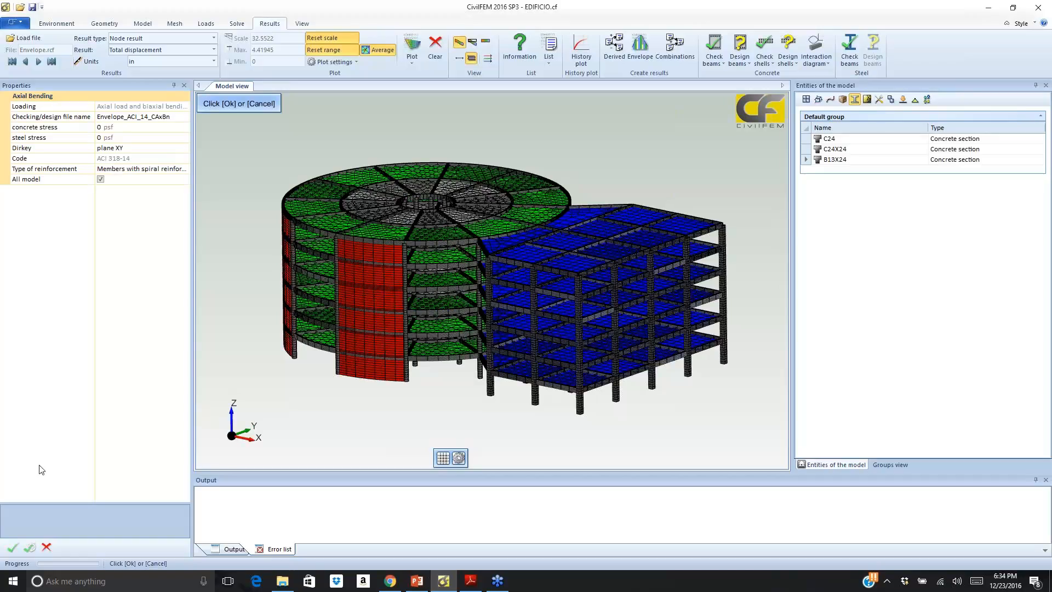
left_click(13, 551)
left_click(14, 553)
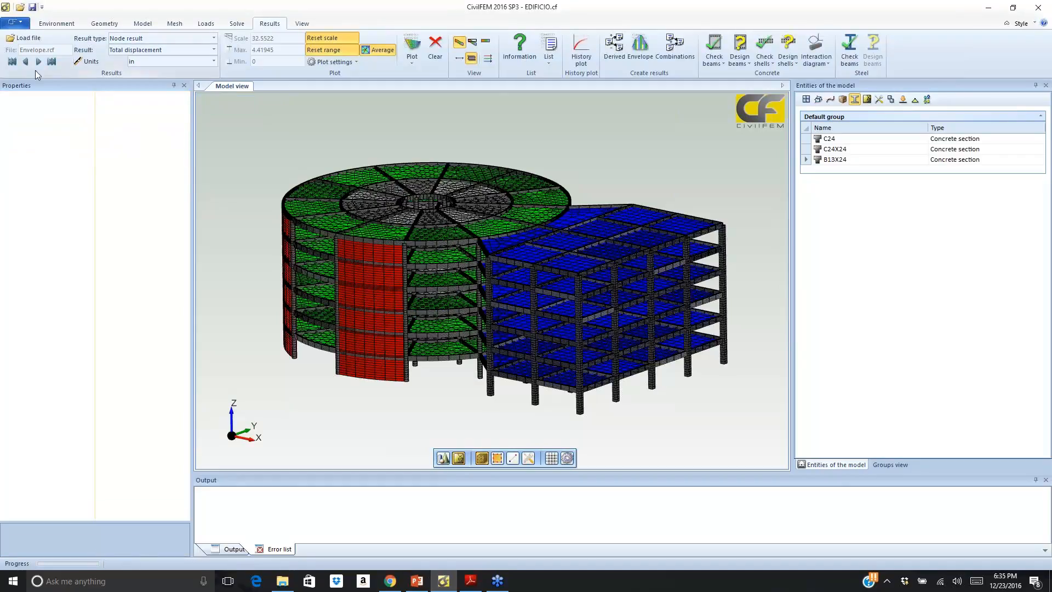
Load the checking results file Envelope_ACI_14_CAxBn.crcf
left_click(29, 38)
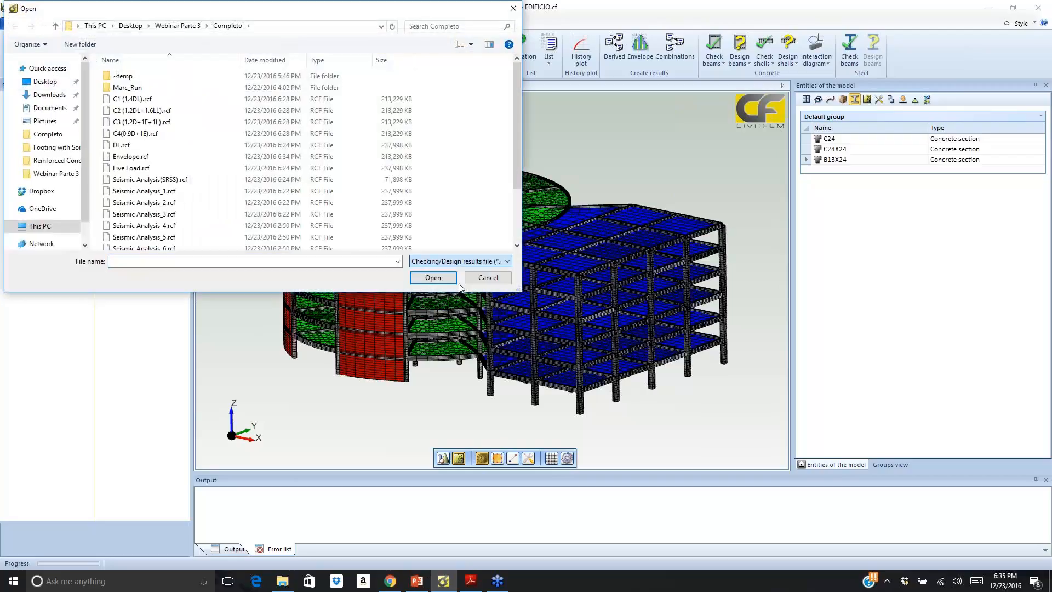
left_click(144, 99)
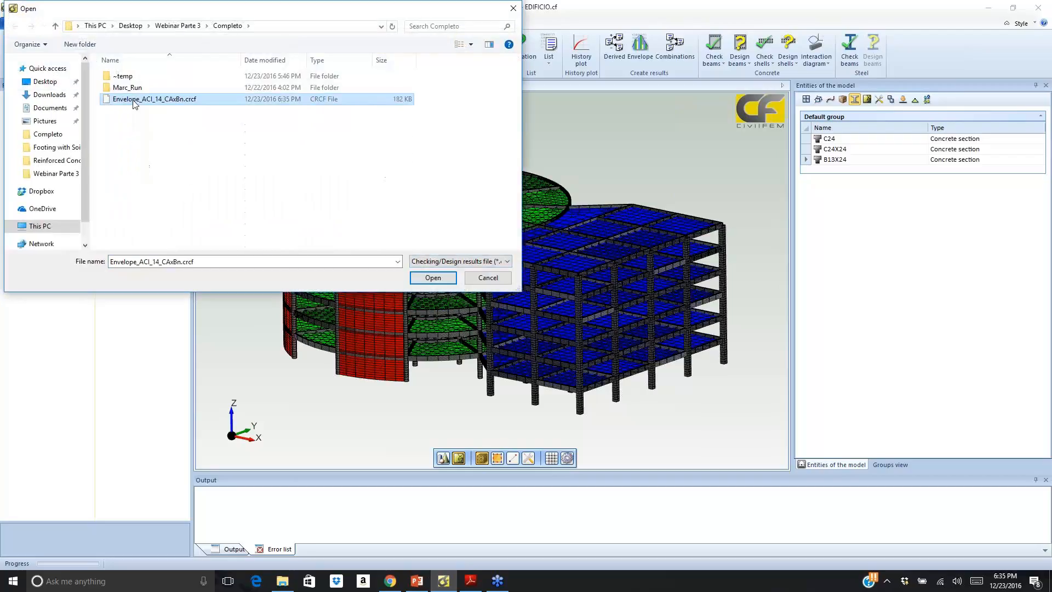
left_click(425, 279)
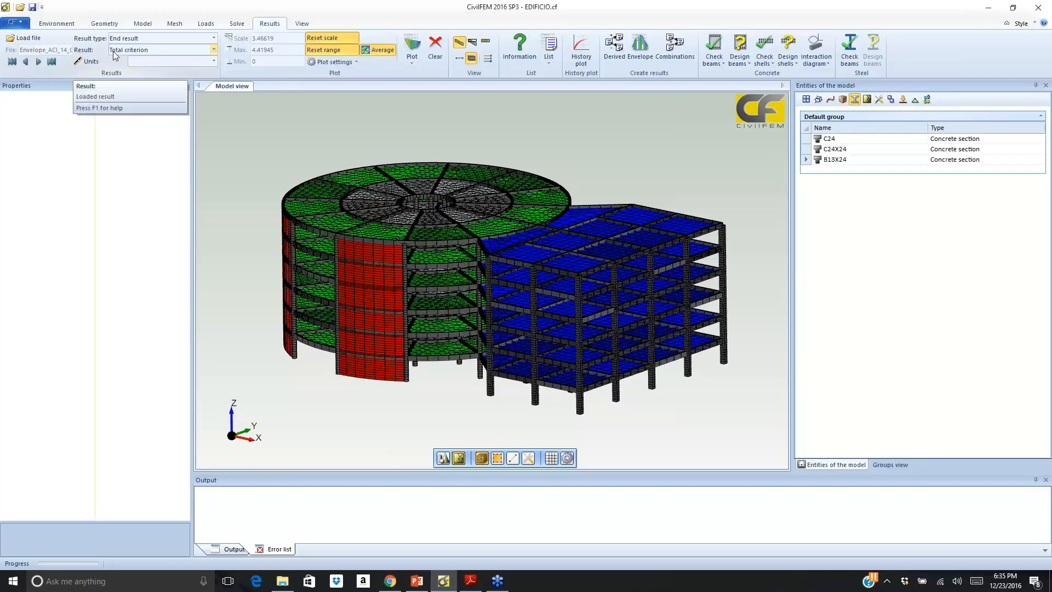
Plot the Total criterion end result as diagrams along the beams on the undeformed model
left_click(459, 59)
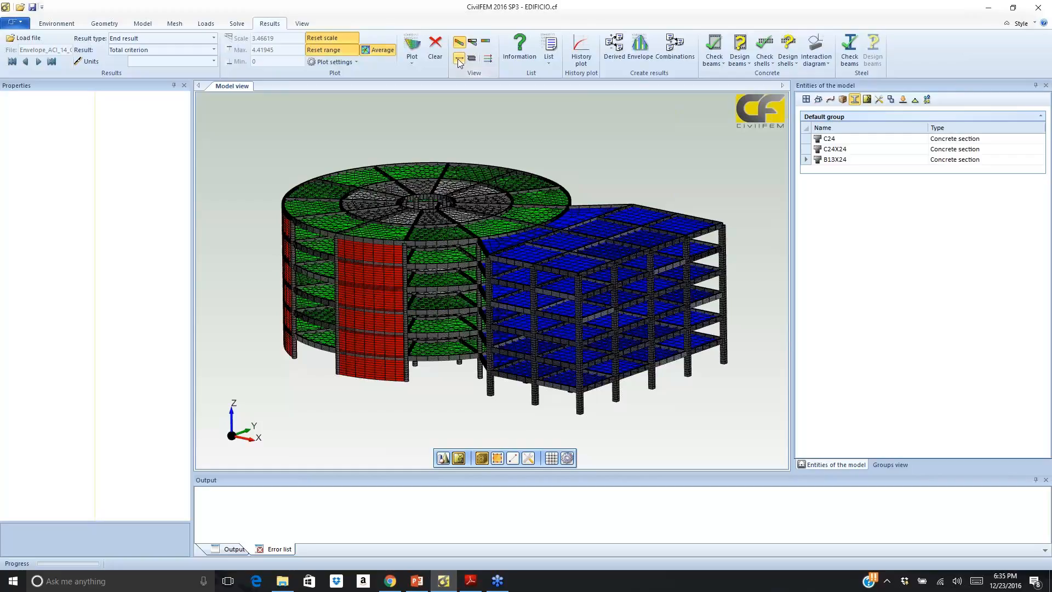
left_click(486, 43)
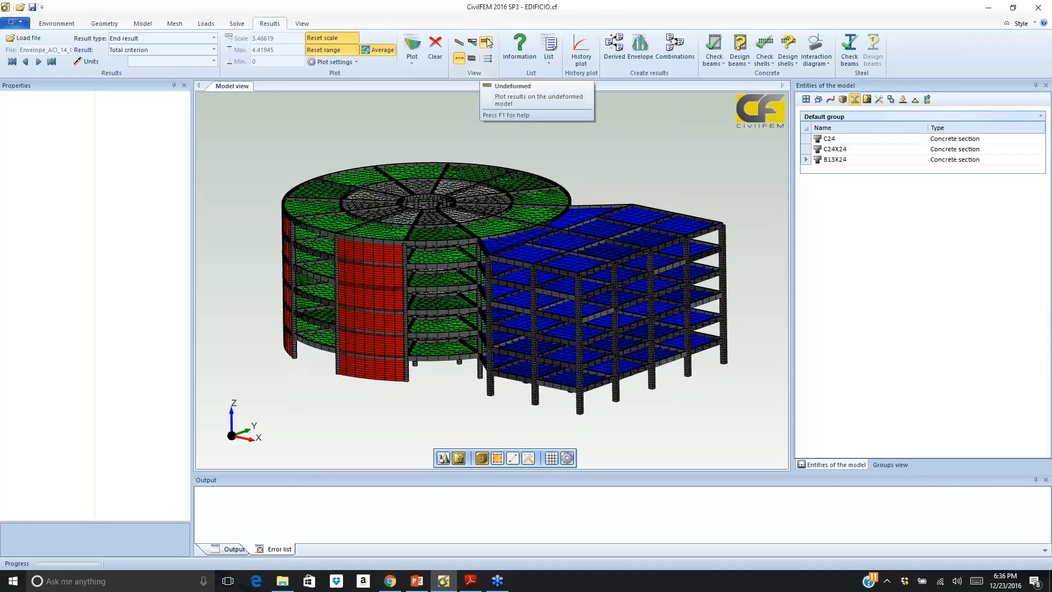
left_click(414, 47)
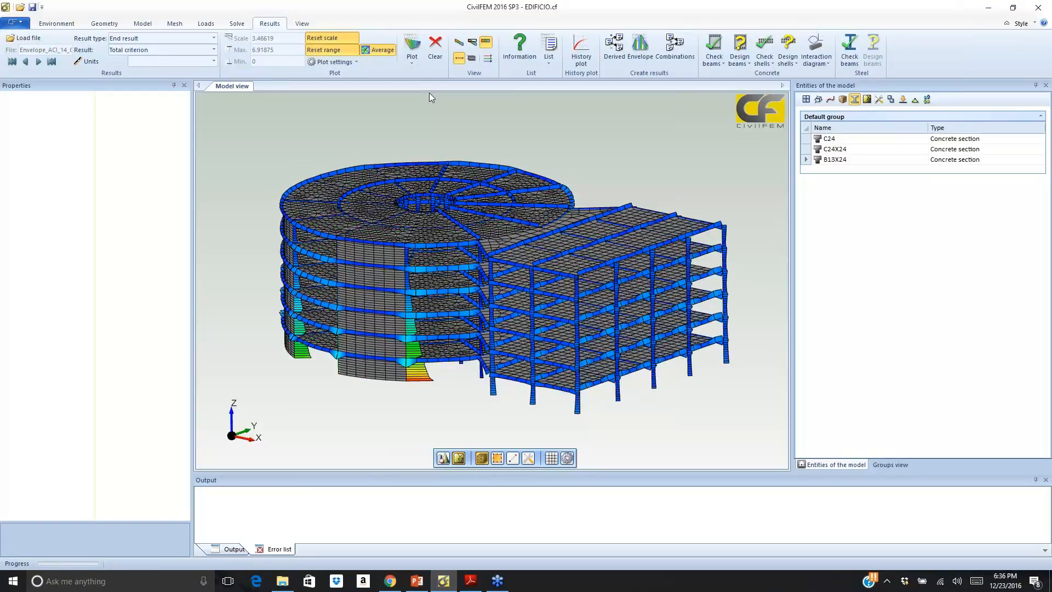
List the structural elements by group and collapse the beam, wall, column and rectangular-building slab groups to reach the circular slabs
left_click(867, 100)
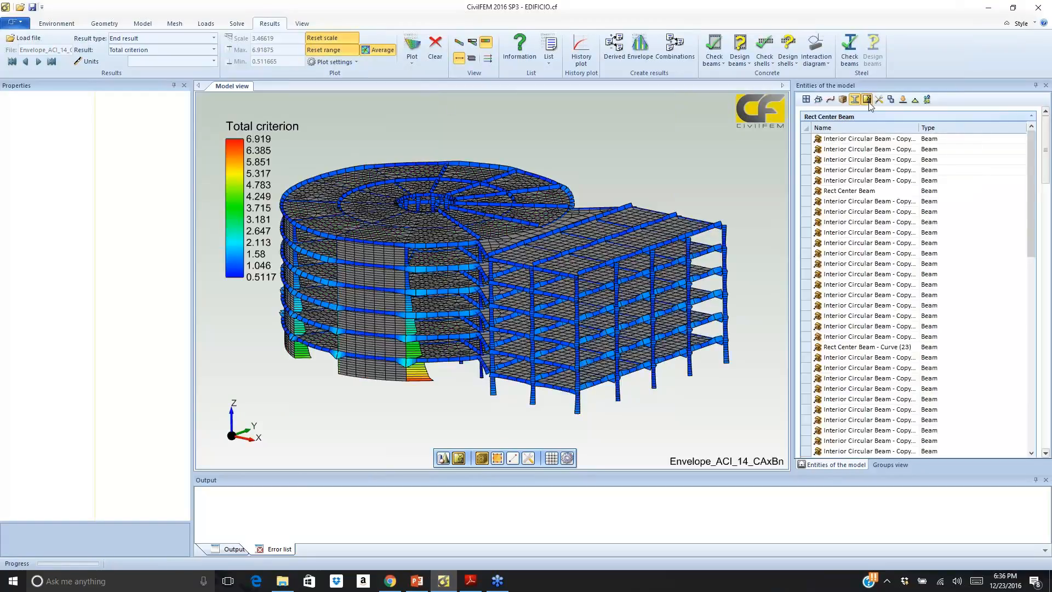
left_click(1031, 116)
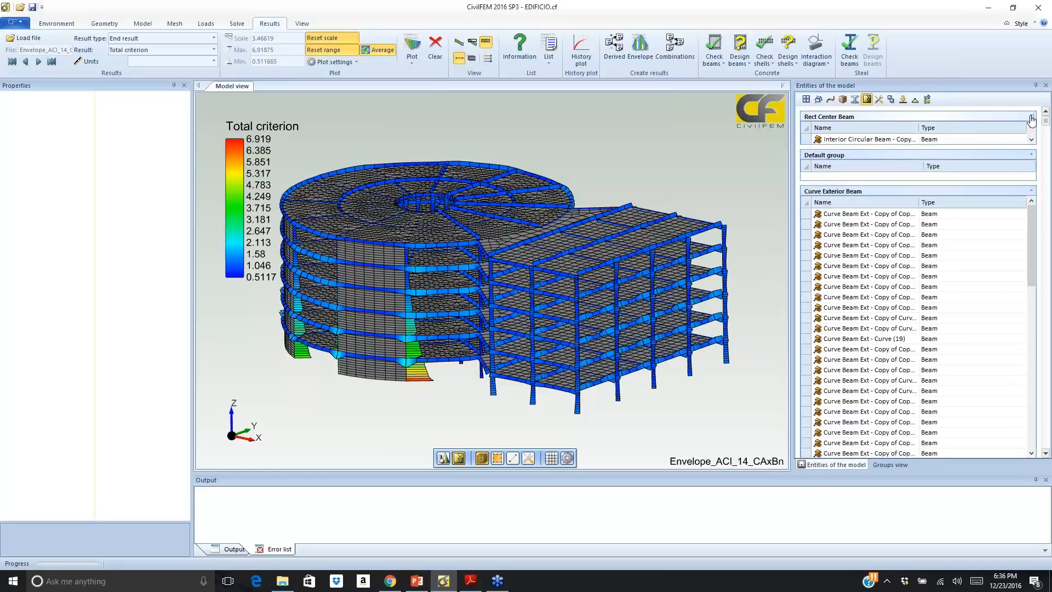
left_click(1031, 116)
left_click(1031, 167)
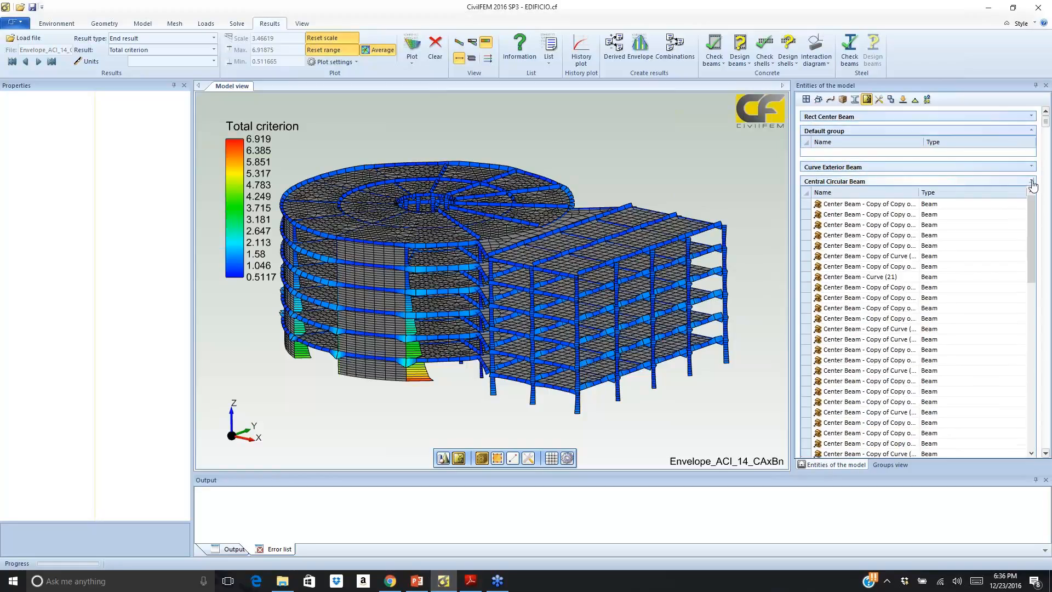
left_click(1031, 182)
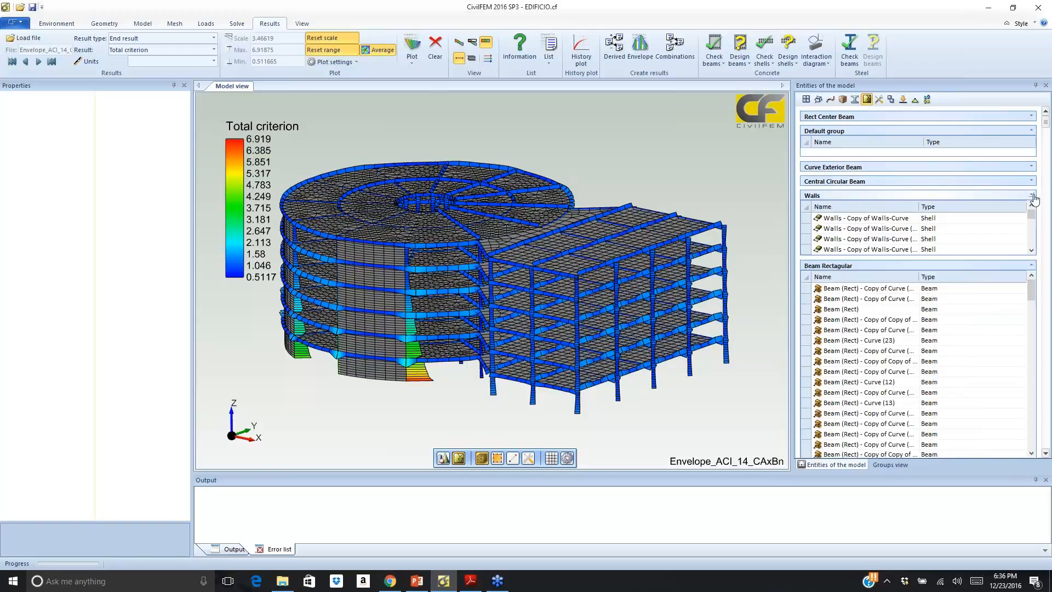
left_click(1030, 196)
left_click(1031, 210)
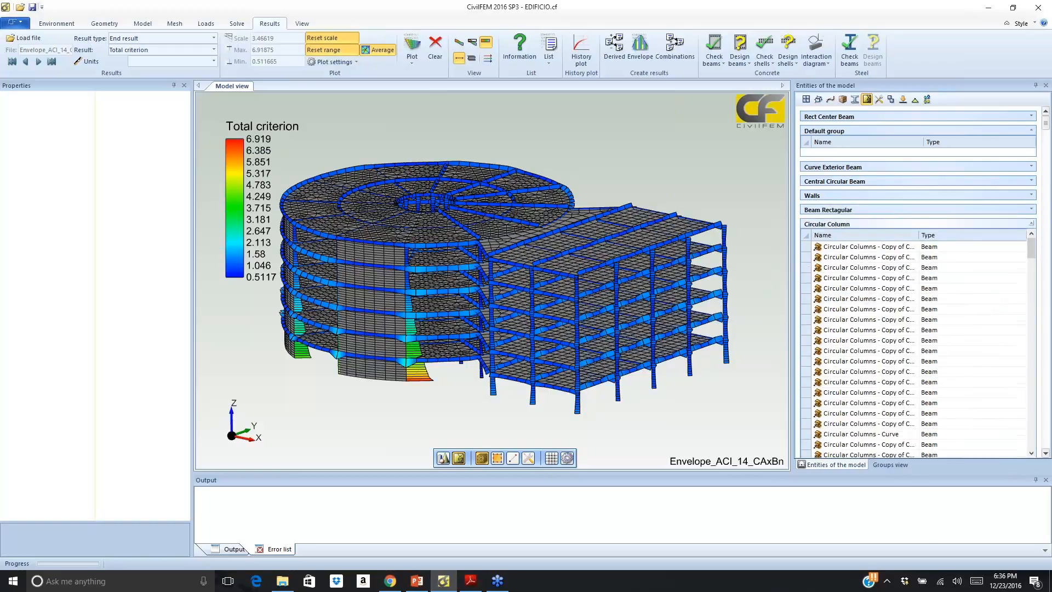
left_click(1031, 224)
left_click(1031, 239)
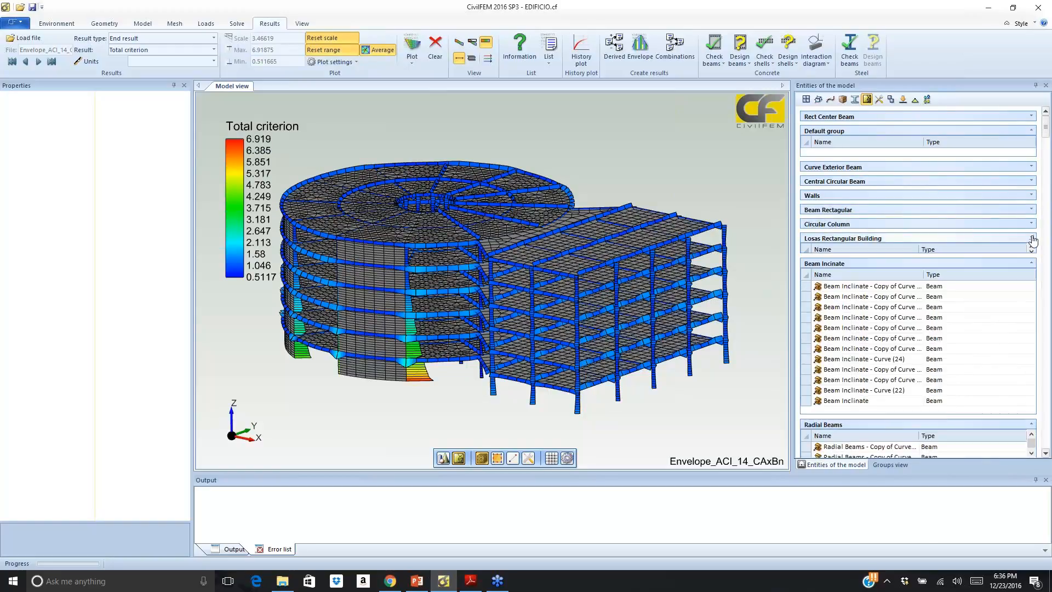
left_click(1031, 253)
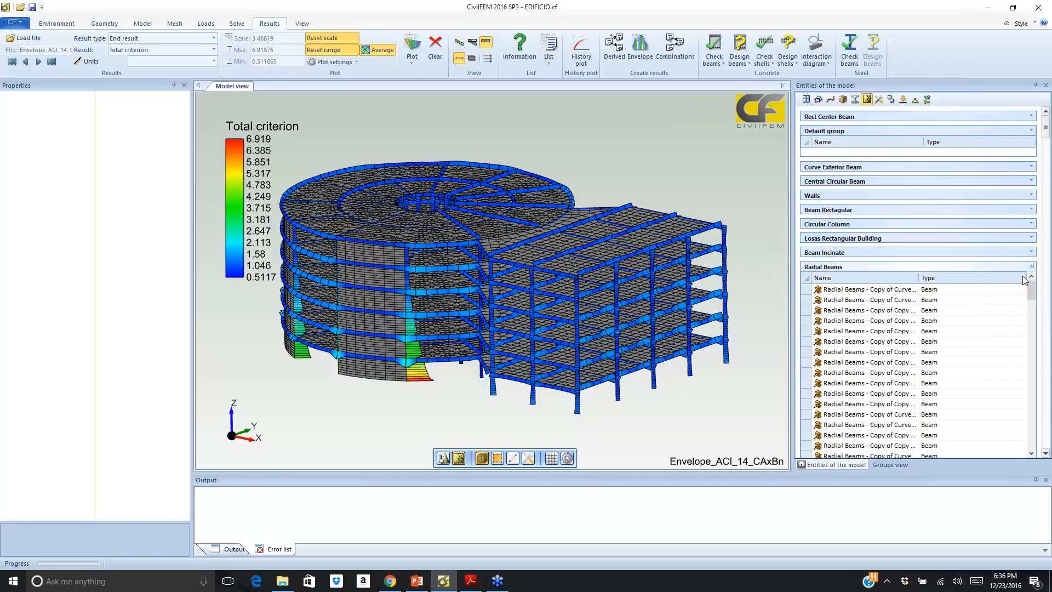
left_click(1031, 267)
left_click(1031, 281)
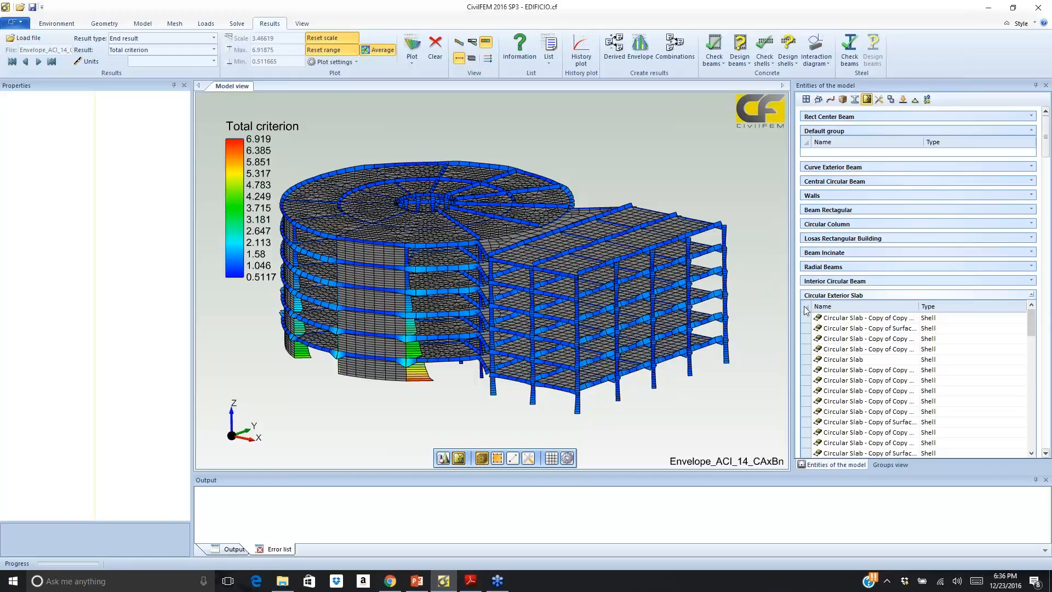
Hide all shells in the Circular Exterior Slab, Circular Slab Inner and Losas Rectangular Building groups
left_click(803, 306)
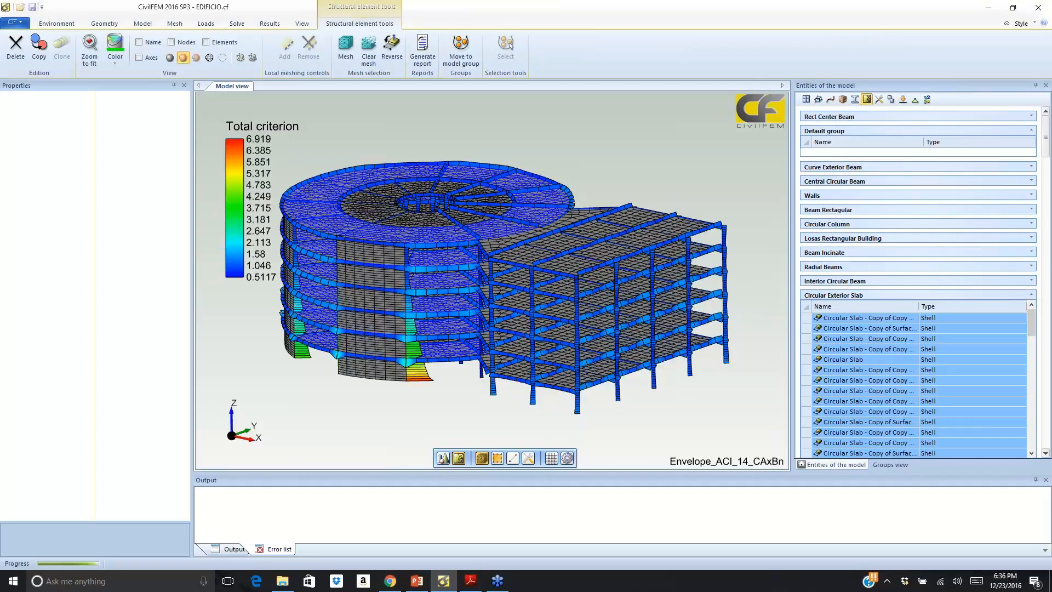
left_click(1002, 294)
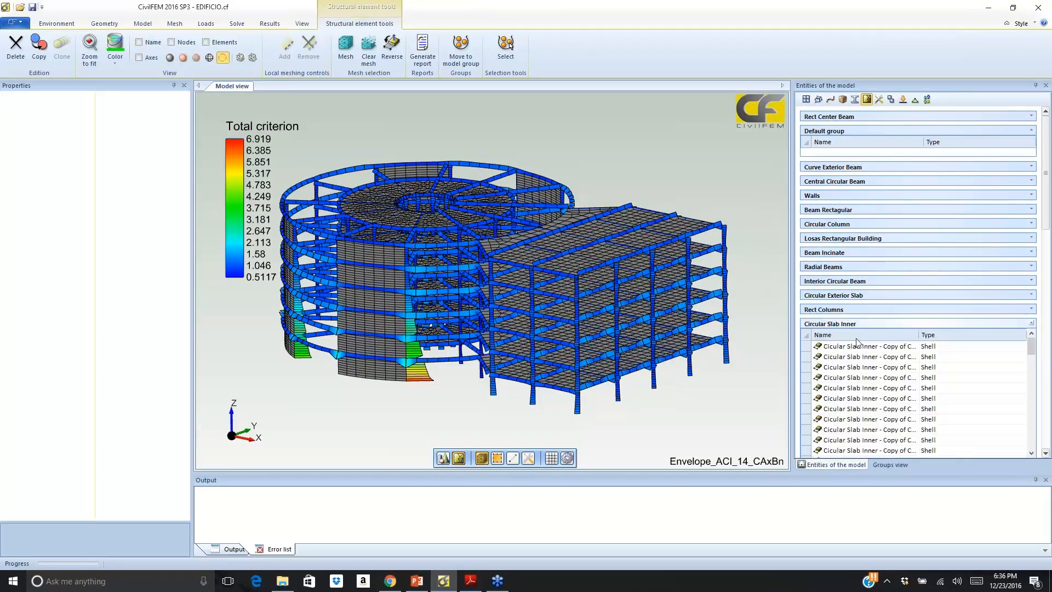
left_click(805, 334)
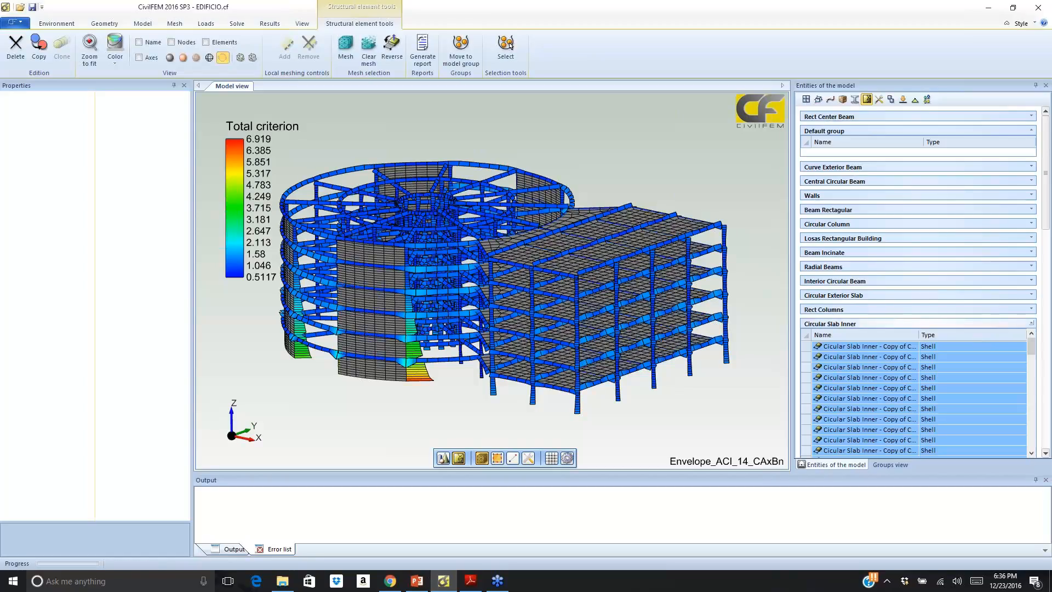
left_click(877, 238)
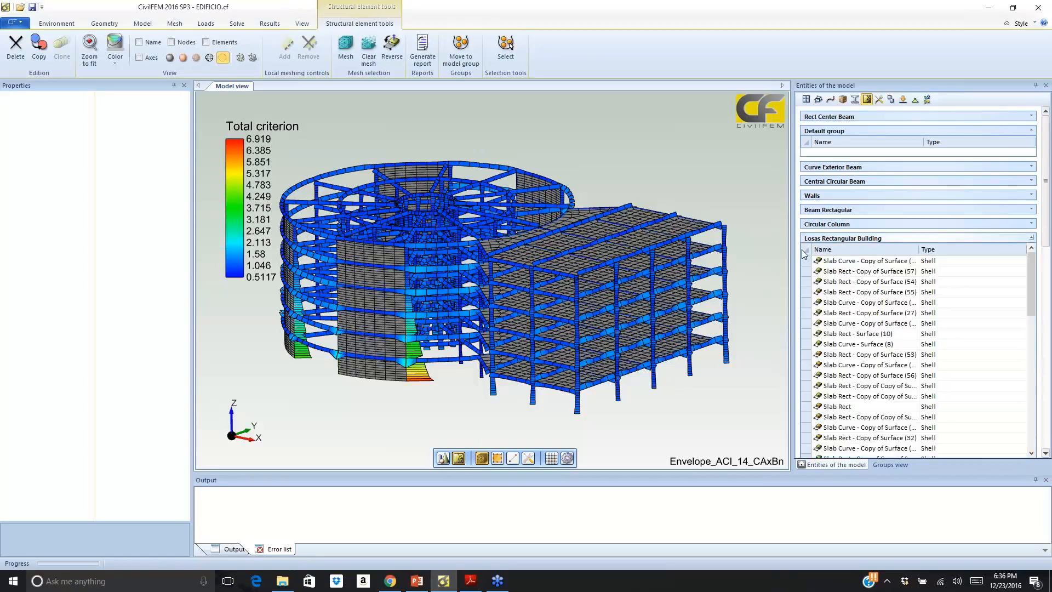
left_click(801, 250)
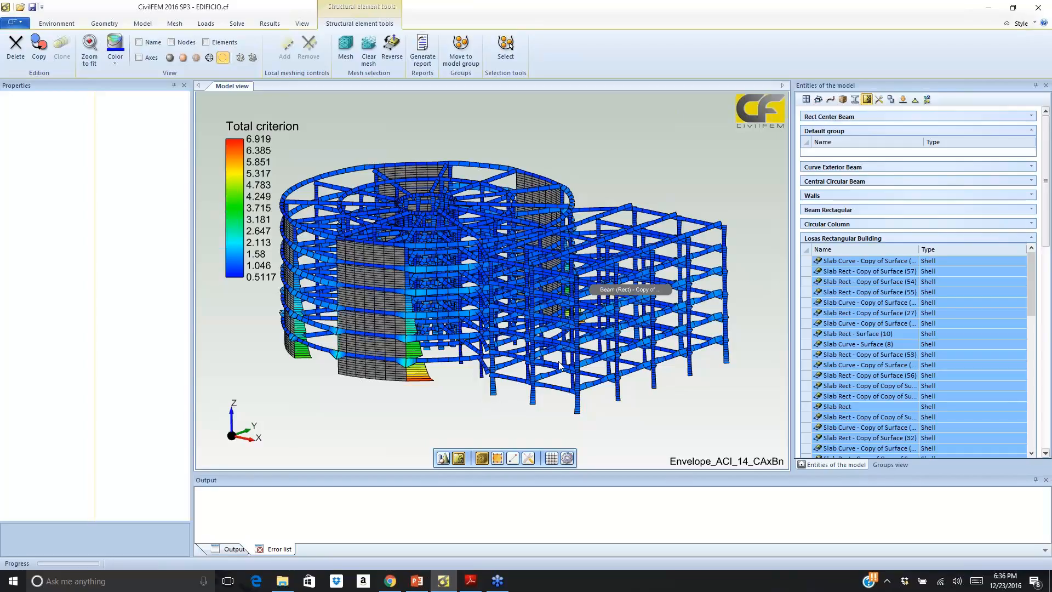
Hide all shells in the Walls group and inspect the Total criterion diagrams on the circular building's columns
scroll(425, 416, "up", 3)
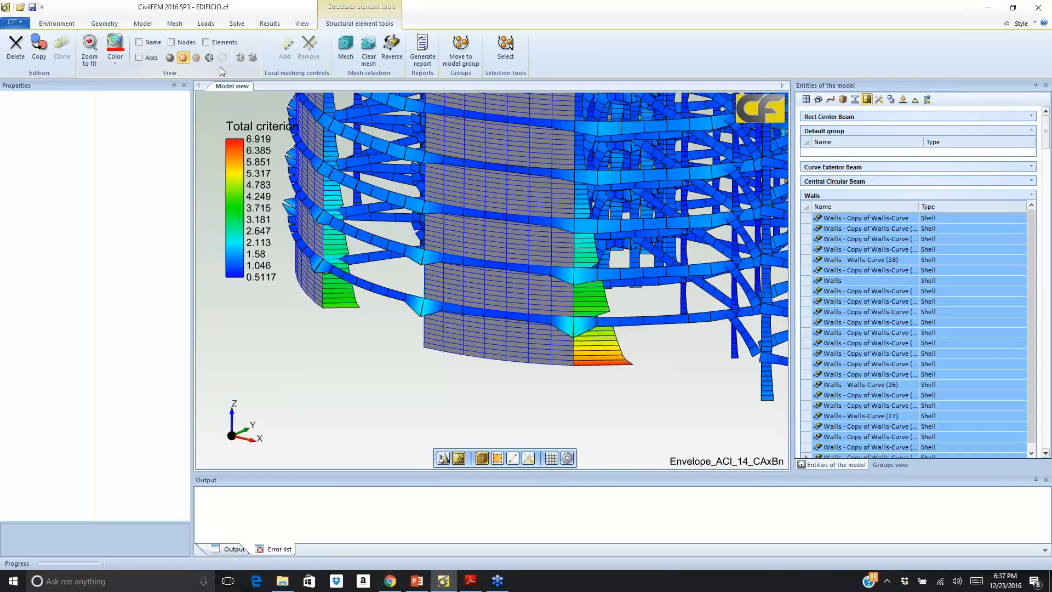
left_click(222, 57)
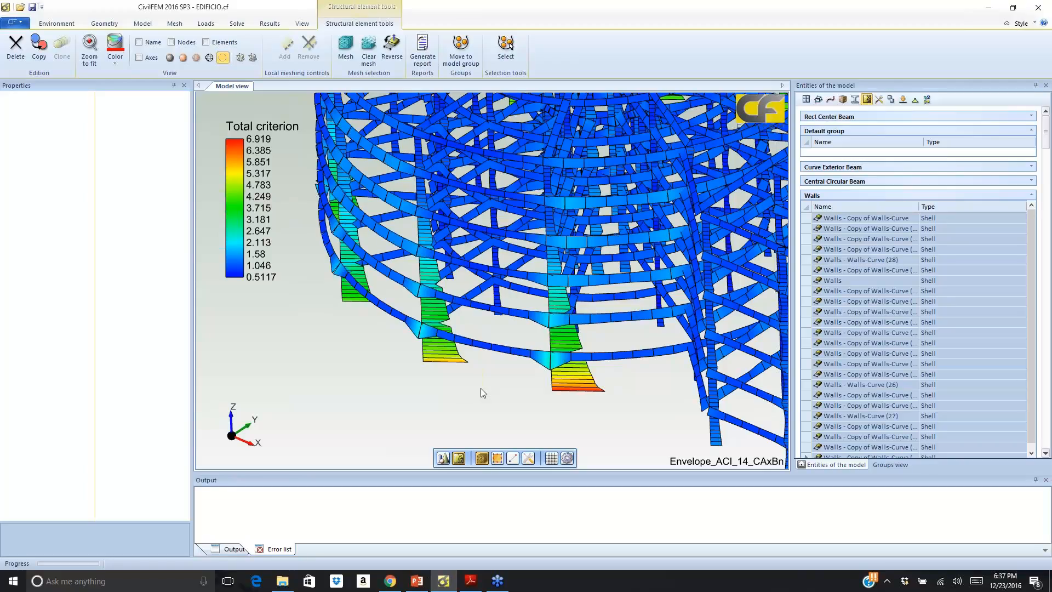
middle_click_drag(481, 388, 482, 343)
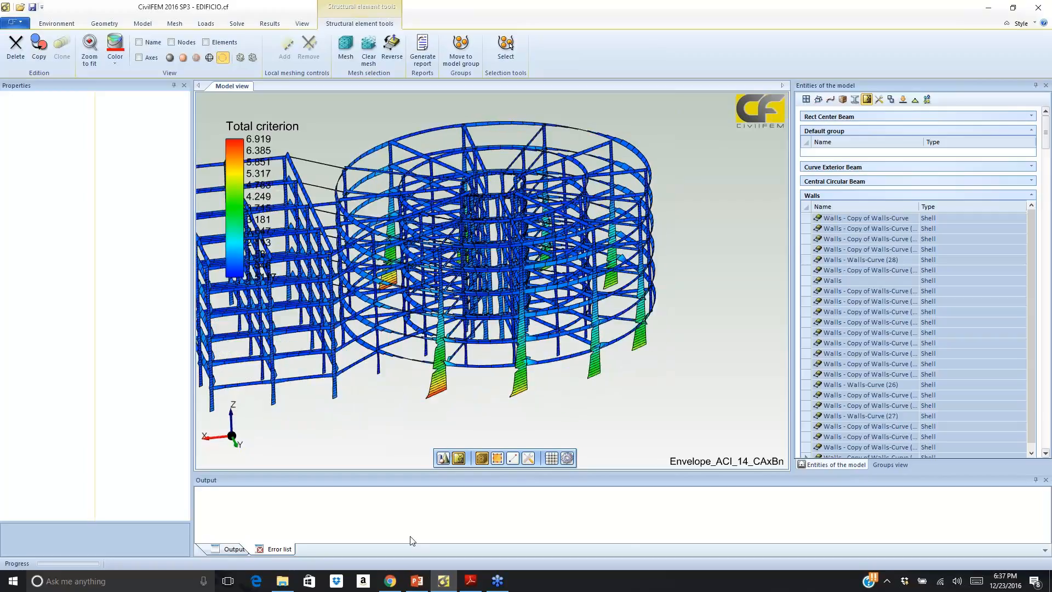
Switch to the PowerPoint presentation, review the Criterion Definition slide, and return to CivilFEM
left_click(416, 584)
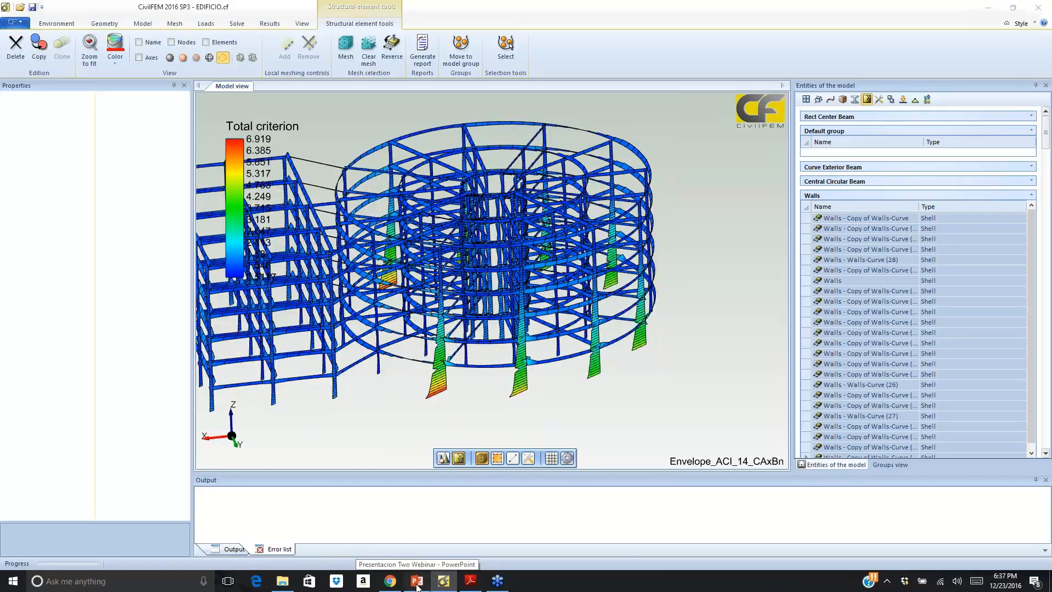
left_click(416, 584)
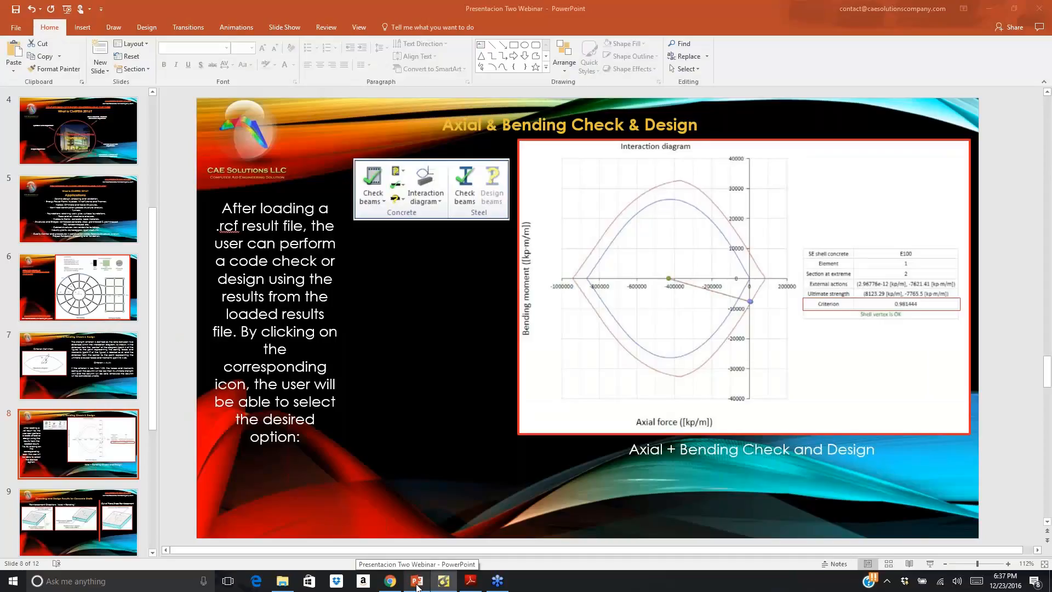
key("Page_Up")
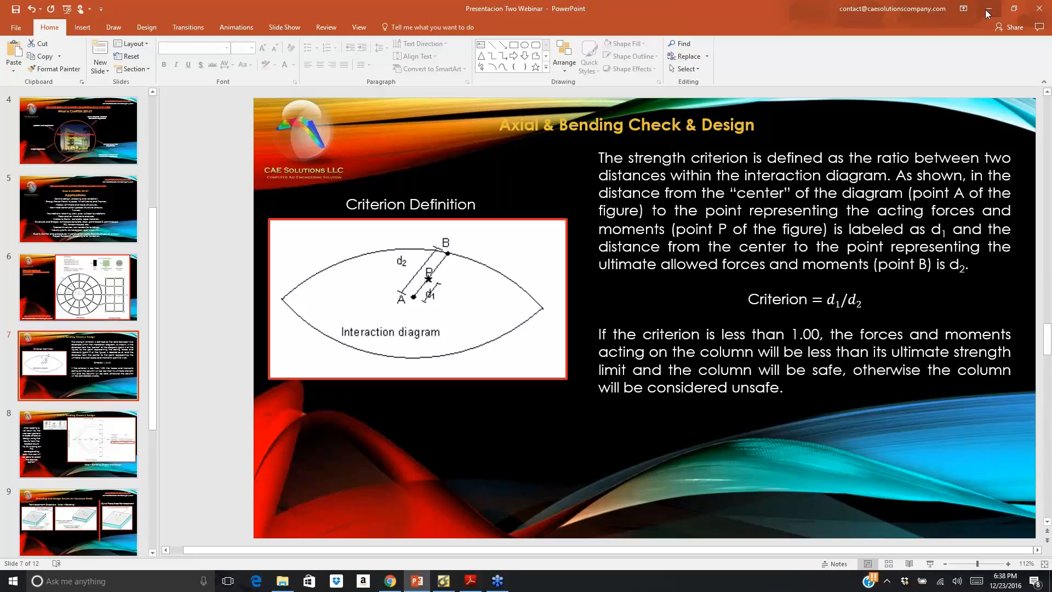
left_click(987, 9)
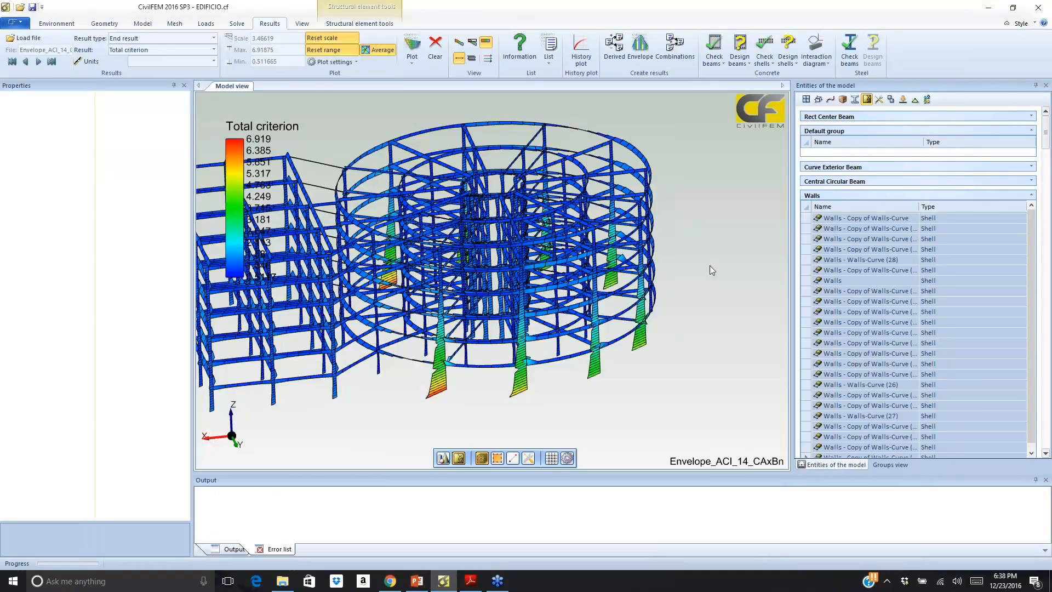
Review the Total criterion diagrams over the whole frame, deselect the walls, and clear the results plot
scroll(671, 313, "down", 2)
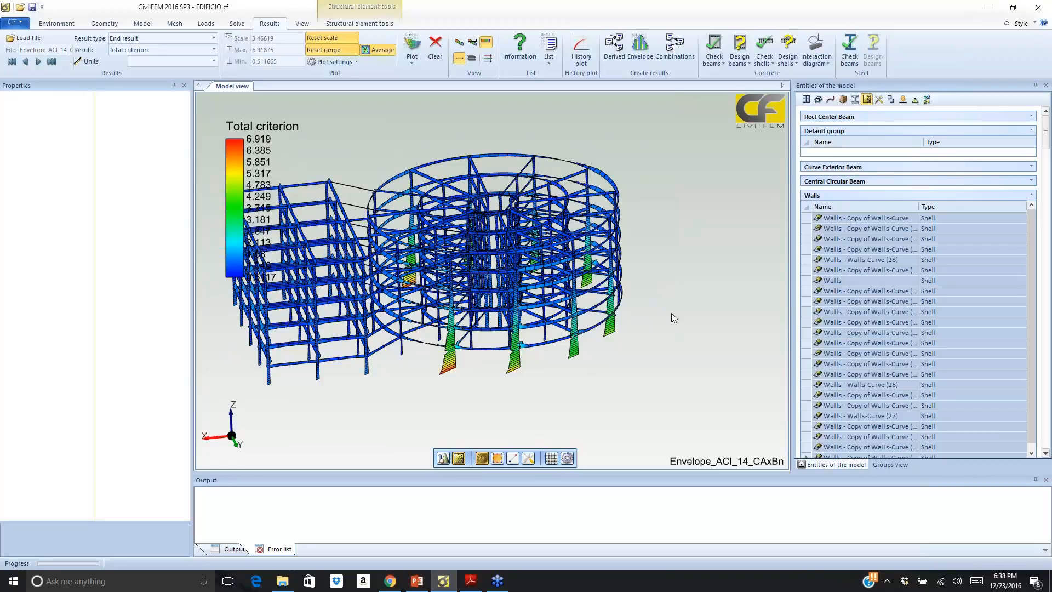
middle_click_drag(672, 313, 739, 305)
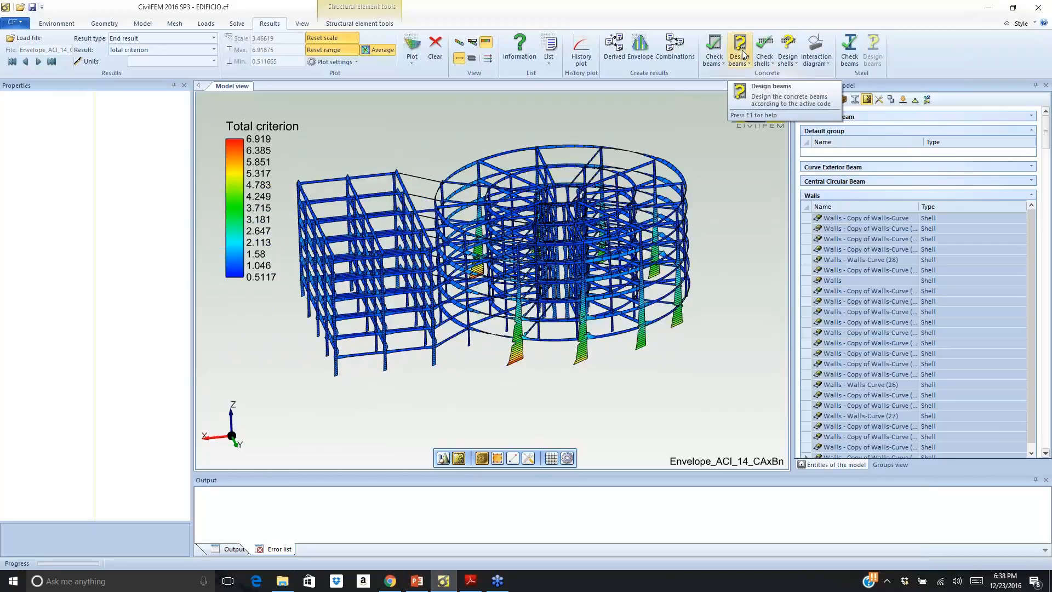
left_click(742, 163)
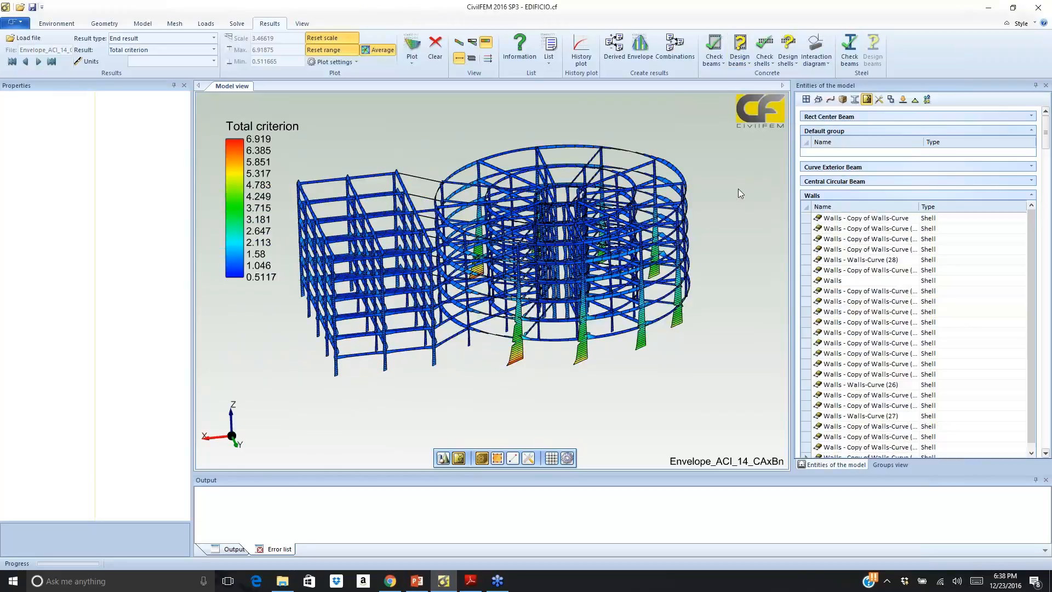
left_click(435, 45)
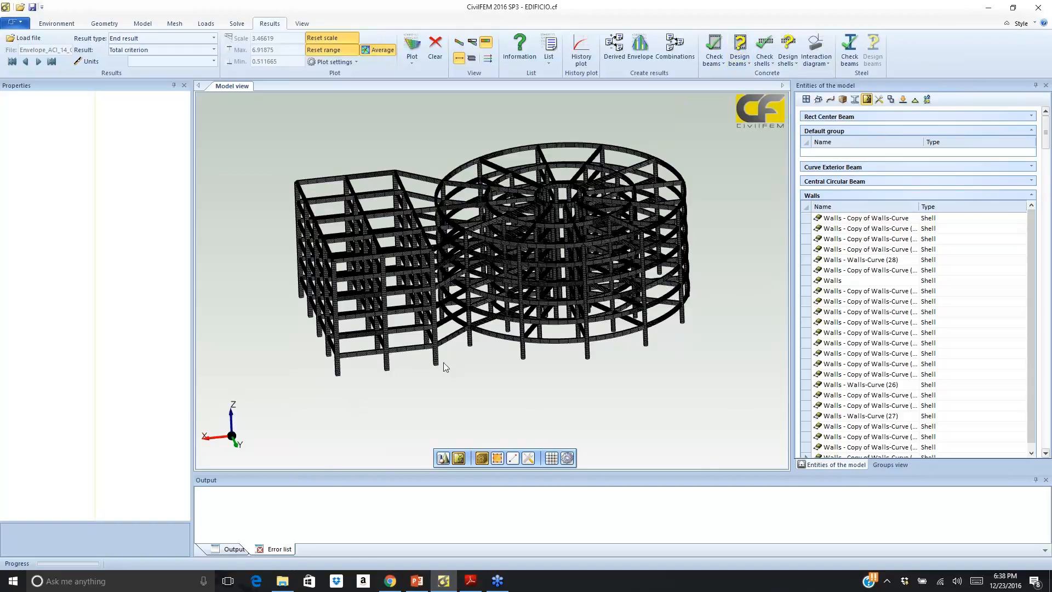
Select every structural element of the model from the complete entity list and hide them all
left_click(806, 100)
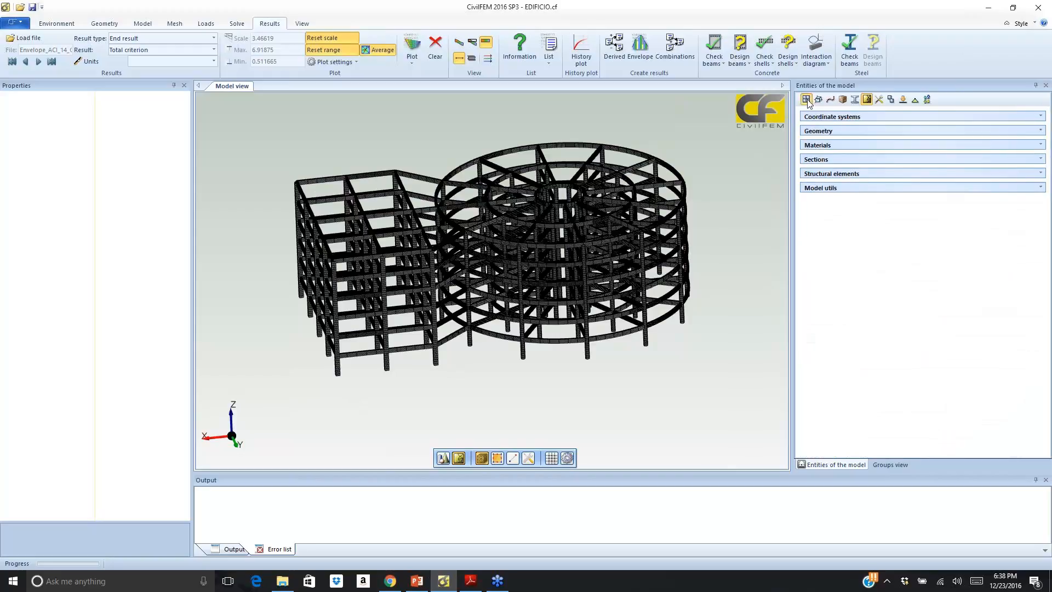
left_click(1041, 178)
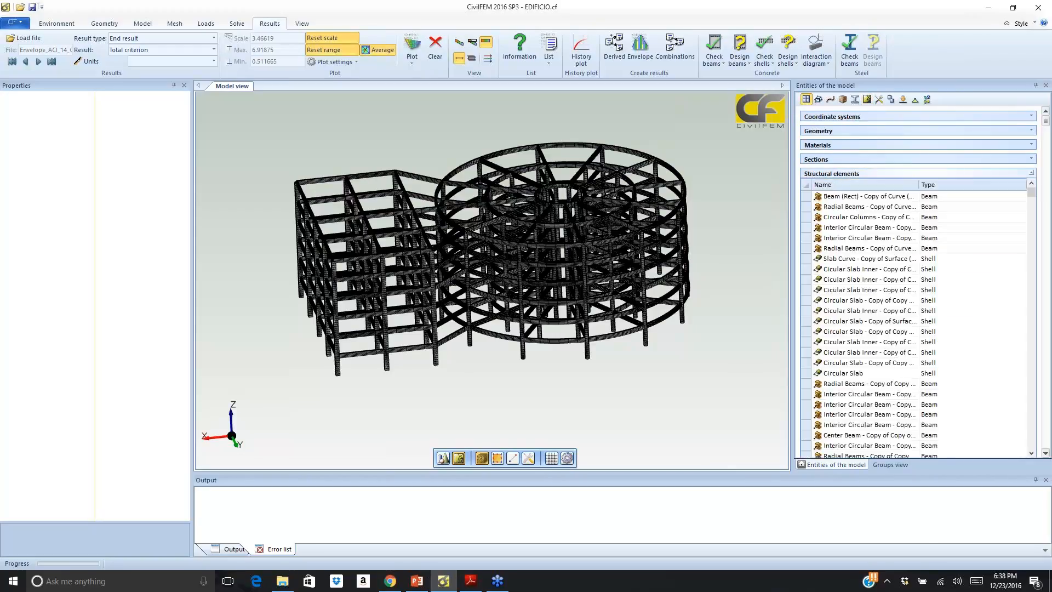
left_click(806, 187)
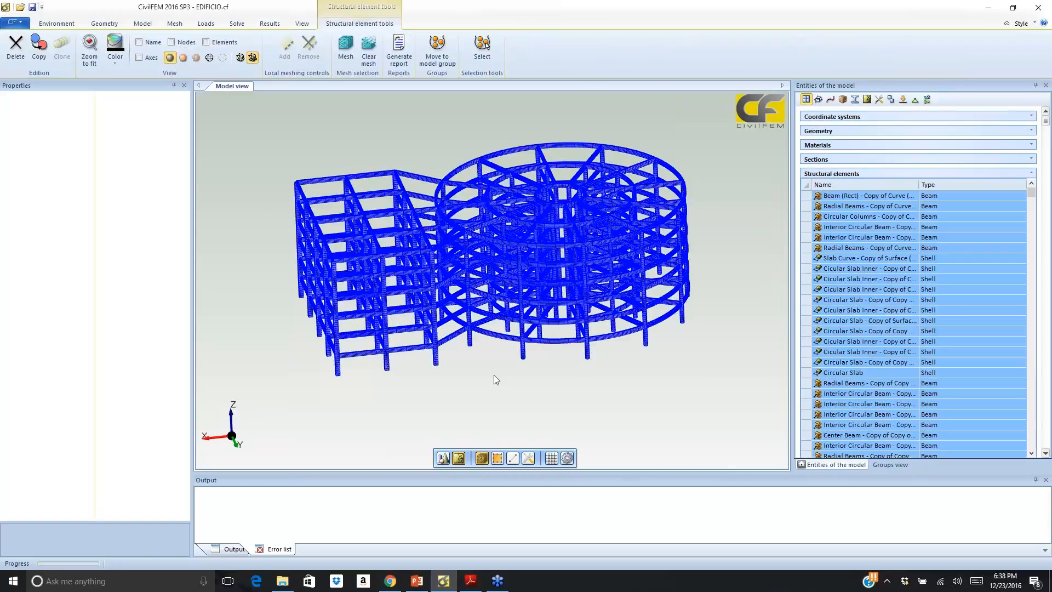
key("ctrl+h")
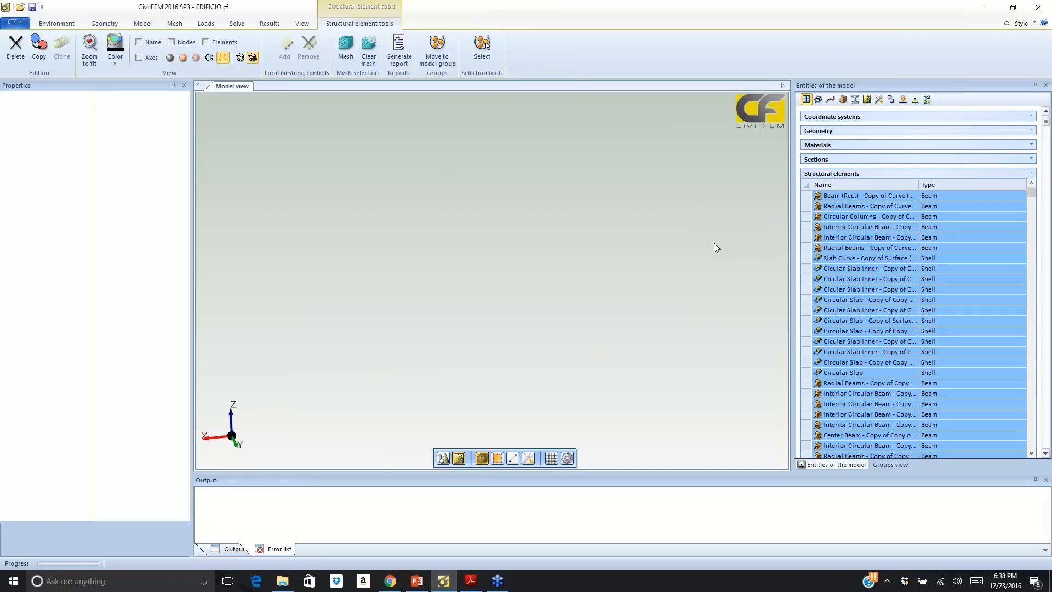
left_click(714, 243)
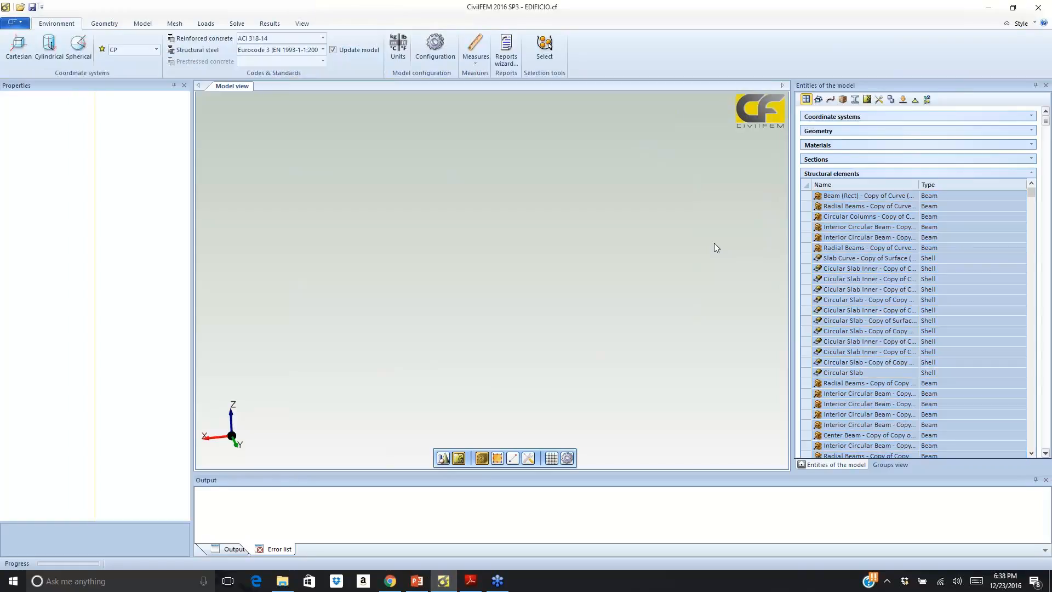
Show only the shells of the Walls group in the emptied model view
left_click(866, 99)
left_click(811, 195)
left_click(805, 208)
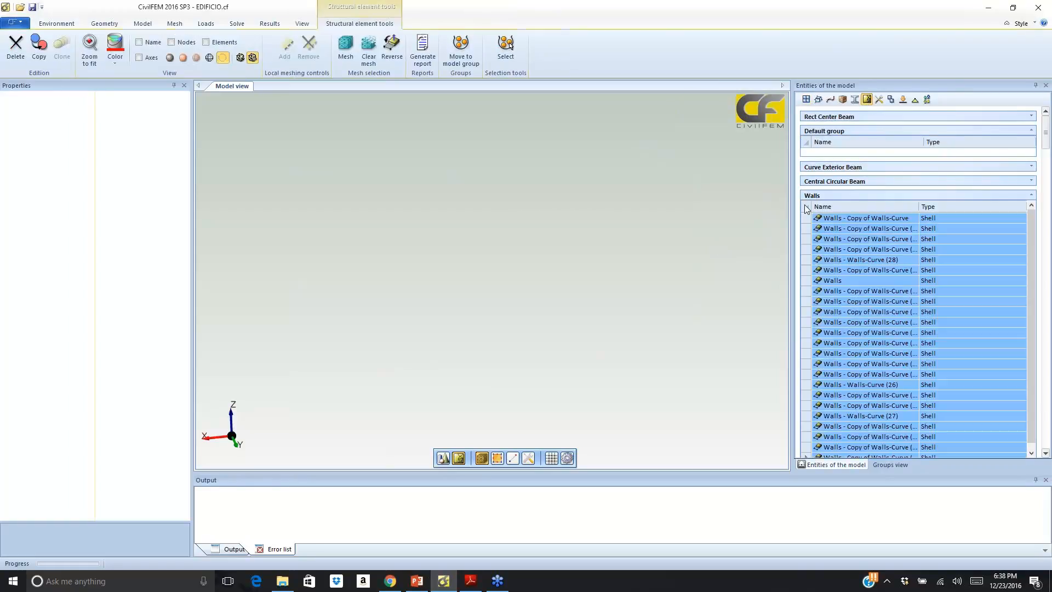
left_click(170, 58)
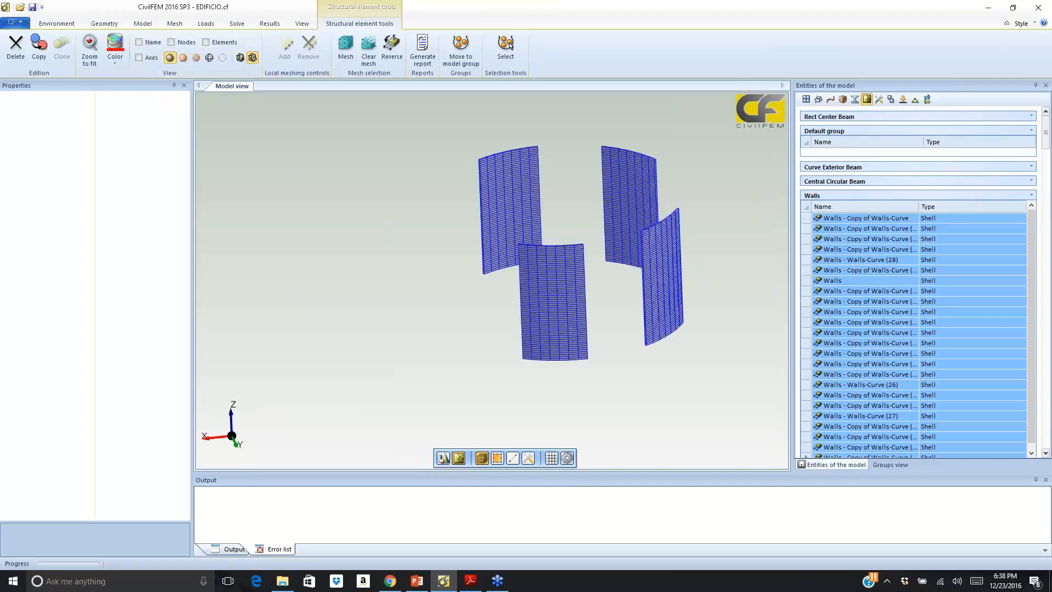
Make all shells in the Losas Rectangular Building group visible alongside the walls, and collapse the group
left_click(1031, 196)
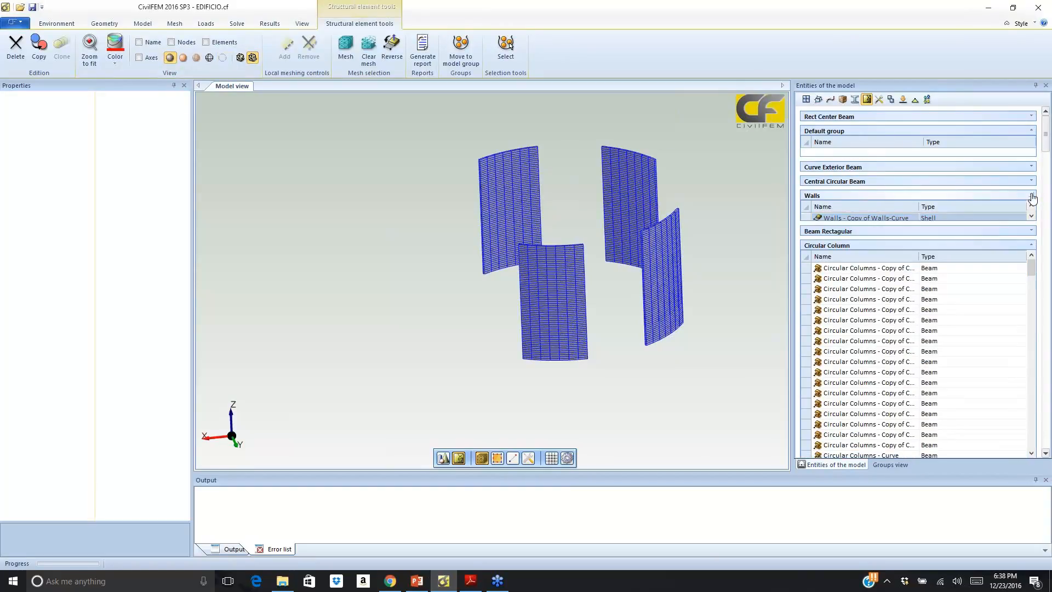
left_click(1031, 223)
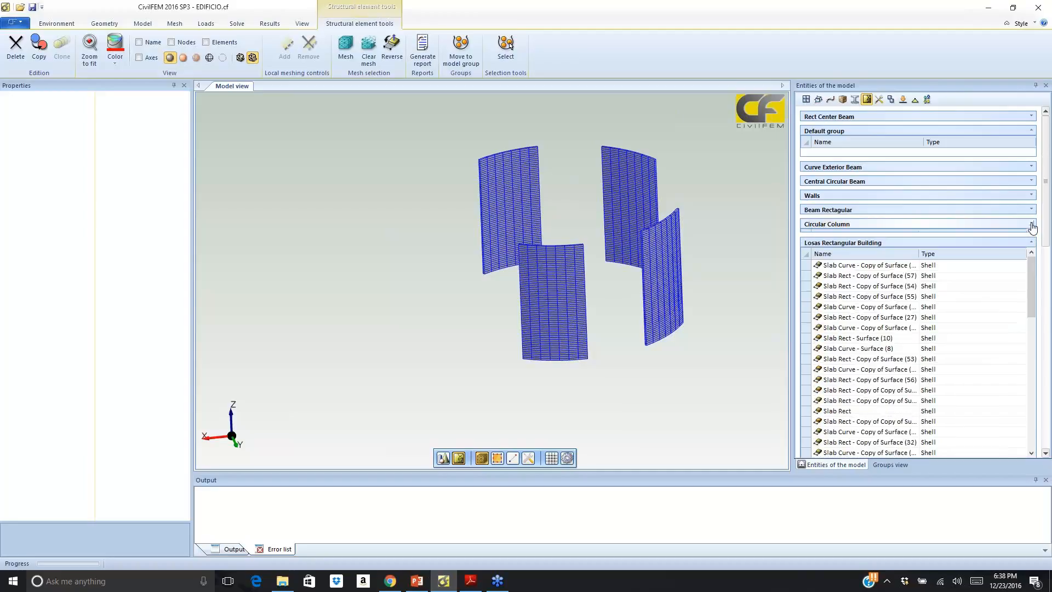
left_click(807, 249)
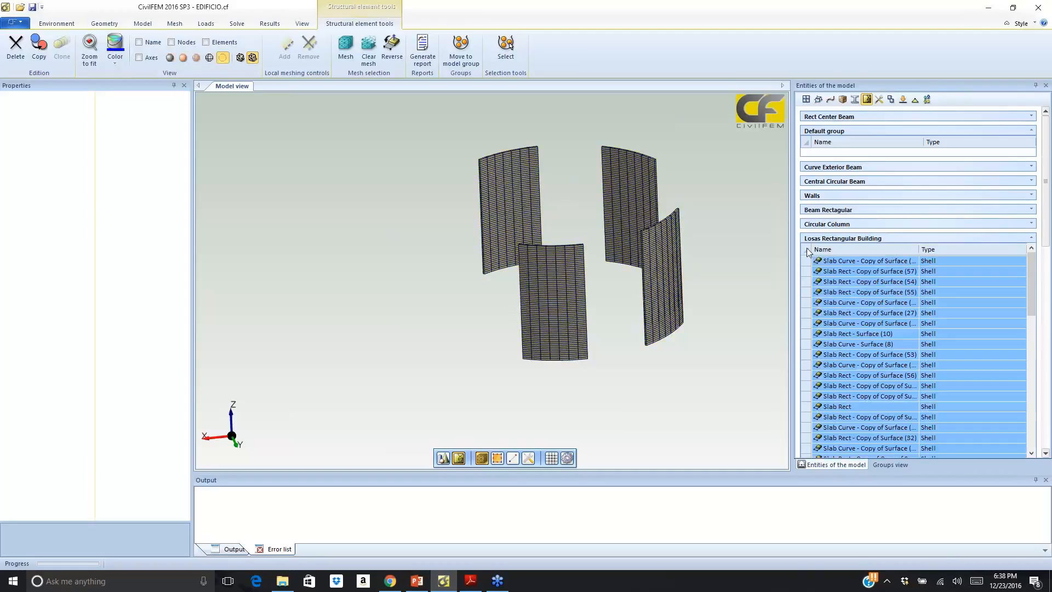
left_click(182, 59)
left_click(1030, 237)
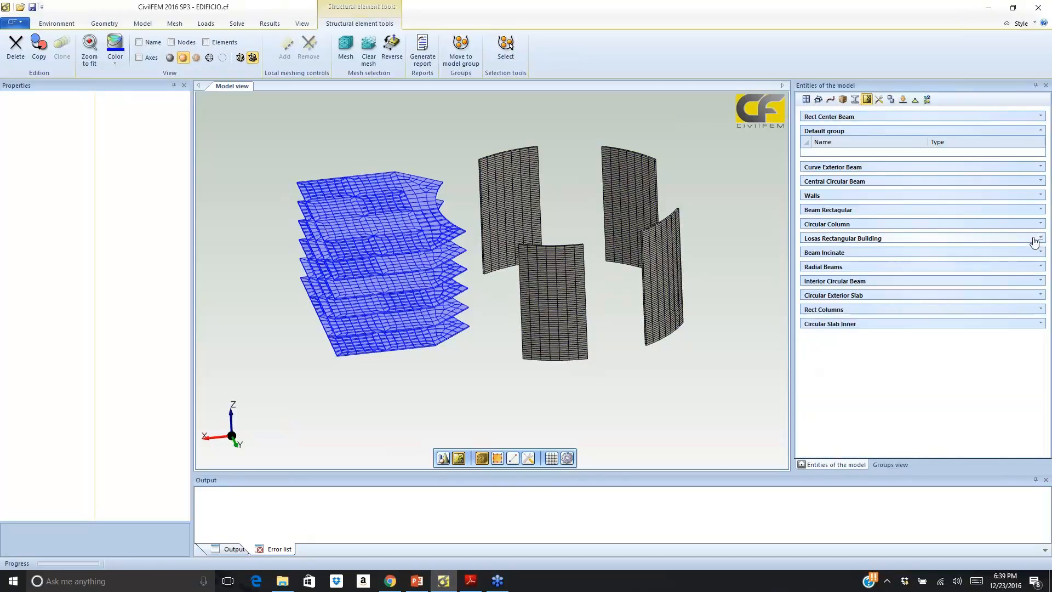
Make all shells in the Circular Exterior Slab group visible in the model view and clear the selection
left_click(809, 295)
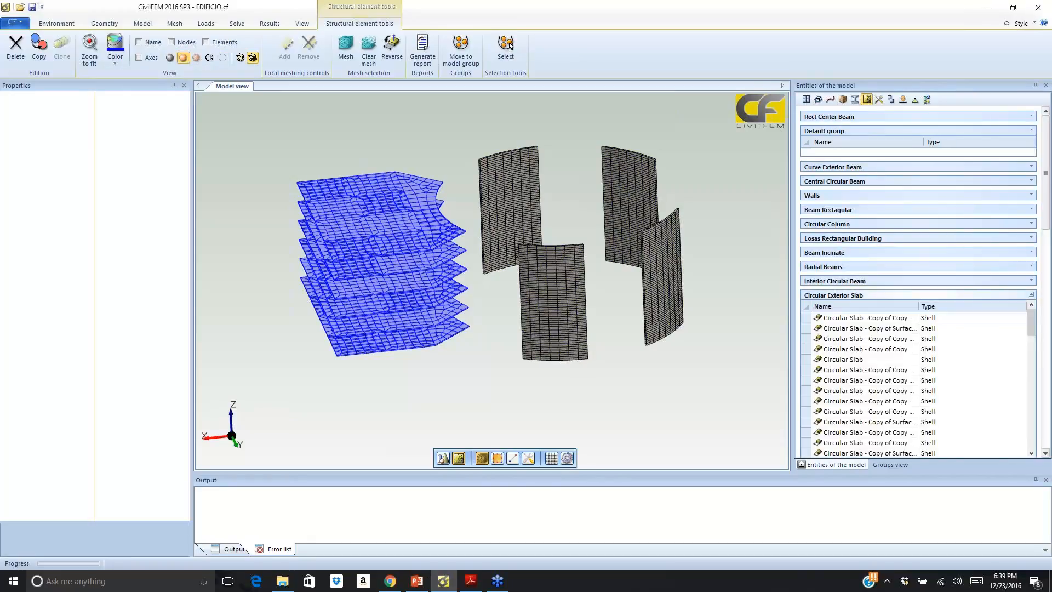
left_click(809, 307)
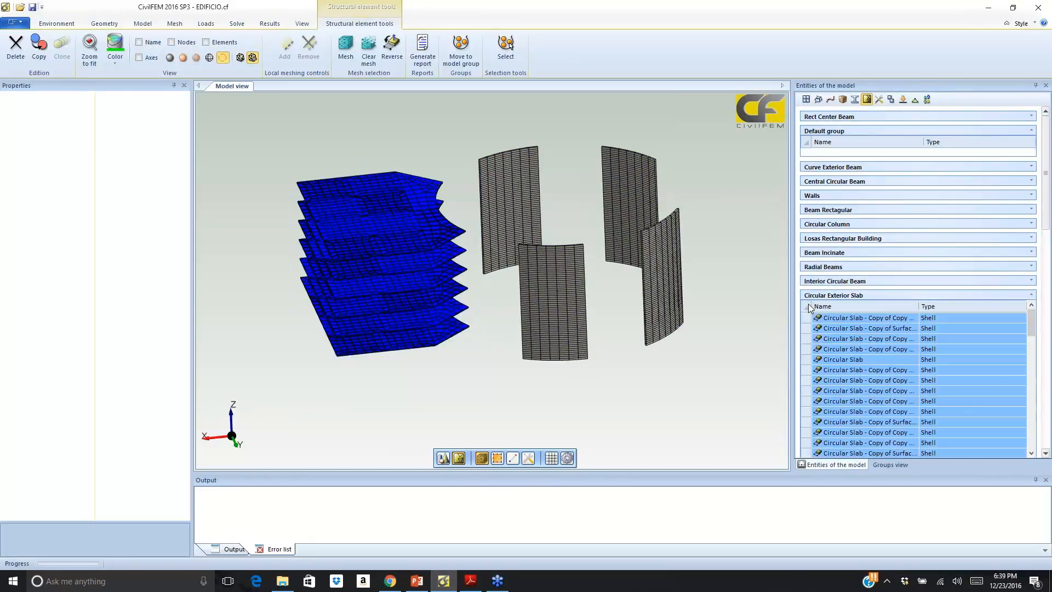
left_click(183, 58)
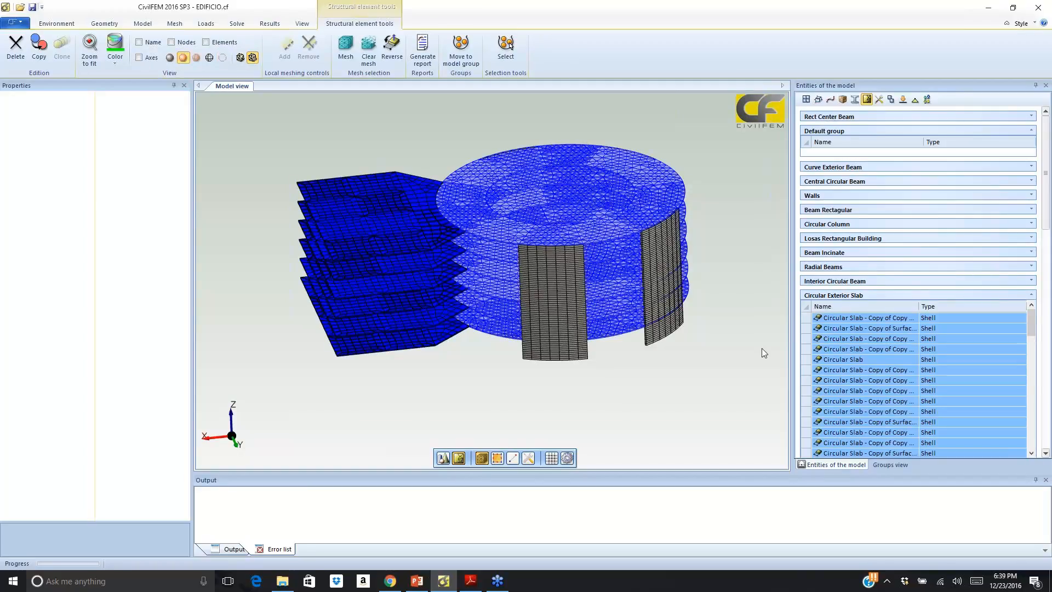
key("Escape")
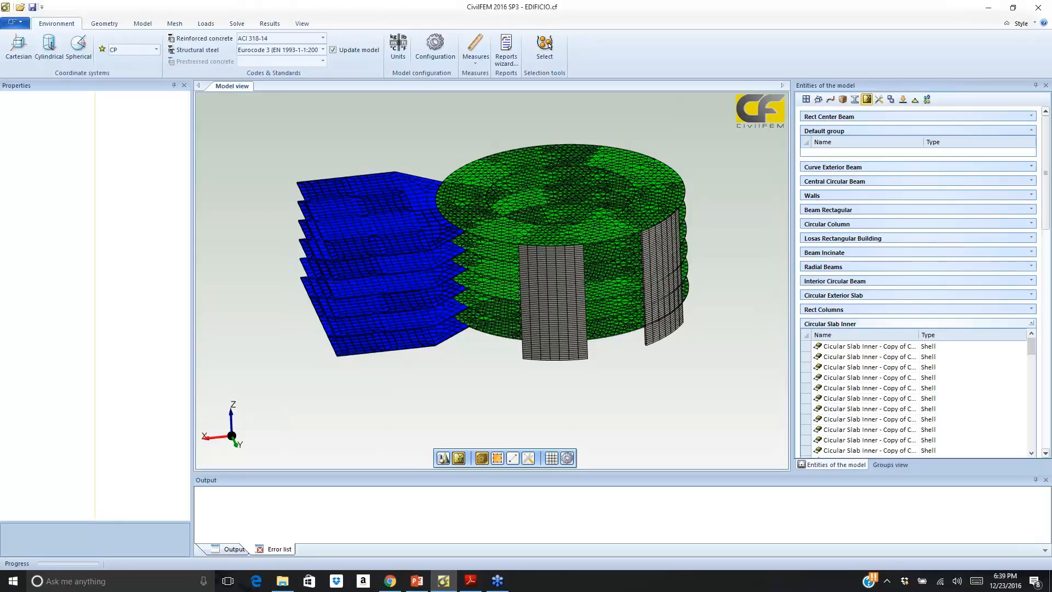
Make all shells in the Circular Slab Inner group visible alongside the other slabs and walls, and deselect them
left_click(808, 335)
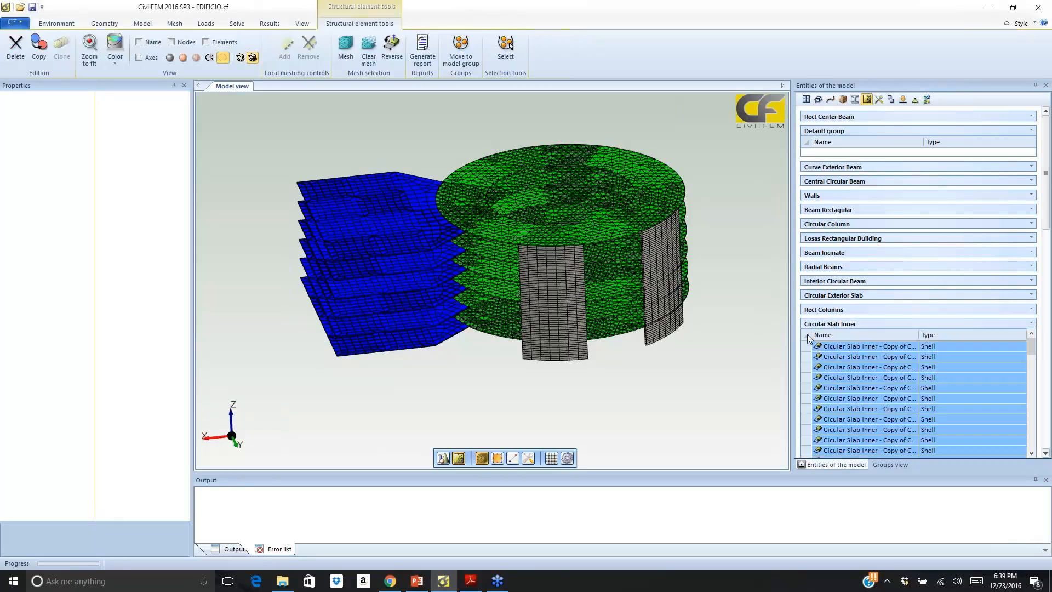
left_click(183, 58)
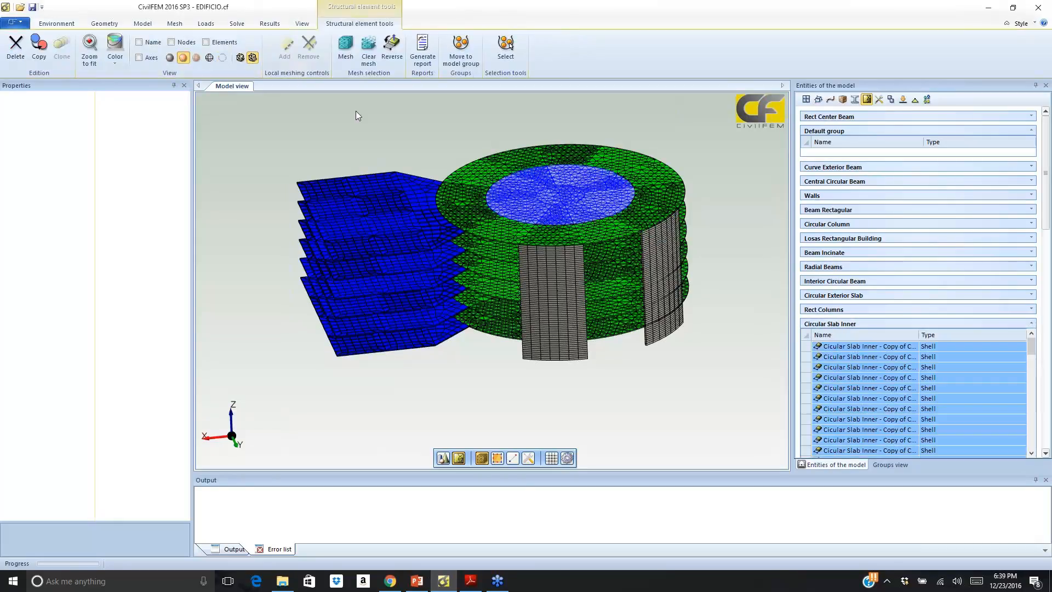
left_click(659, 360)
middle_click_drag(689, 391, 699, 315)
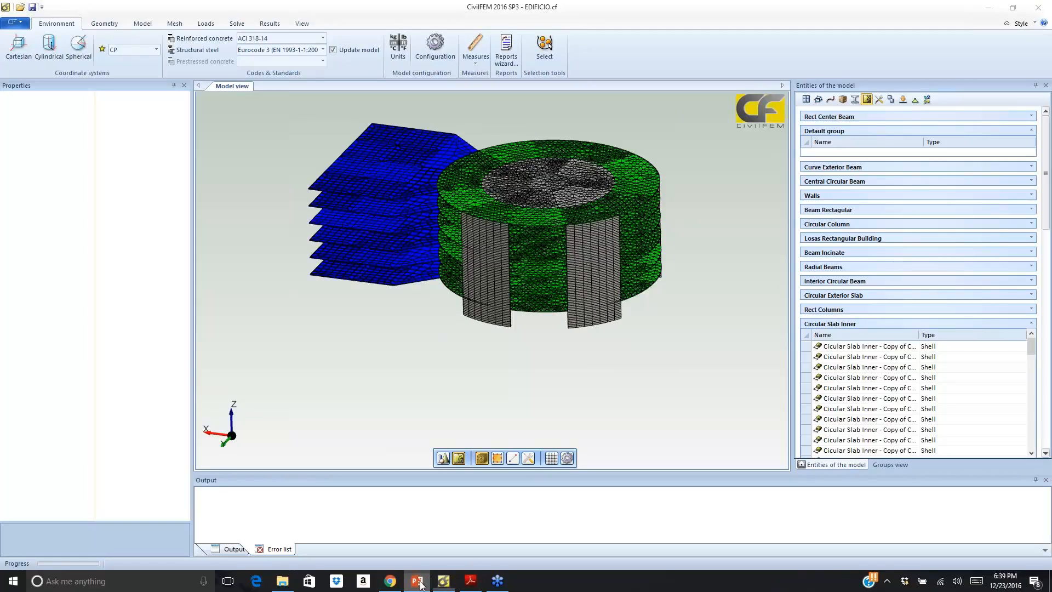
Switch to the PowerPoint presentation to consult its slides, and view the available concrete shell check types in CivilFEM
left_click(417, 580)
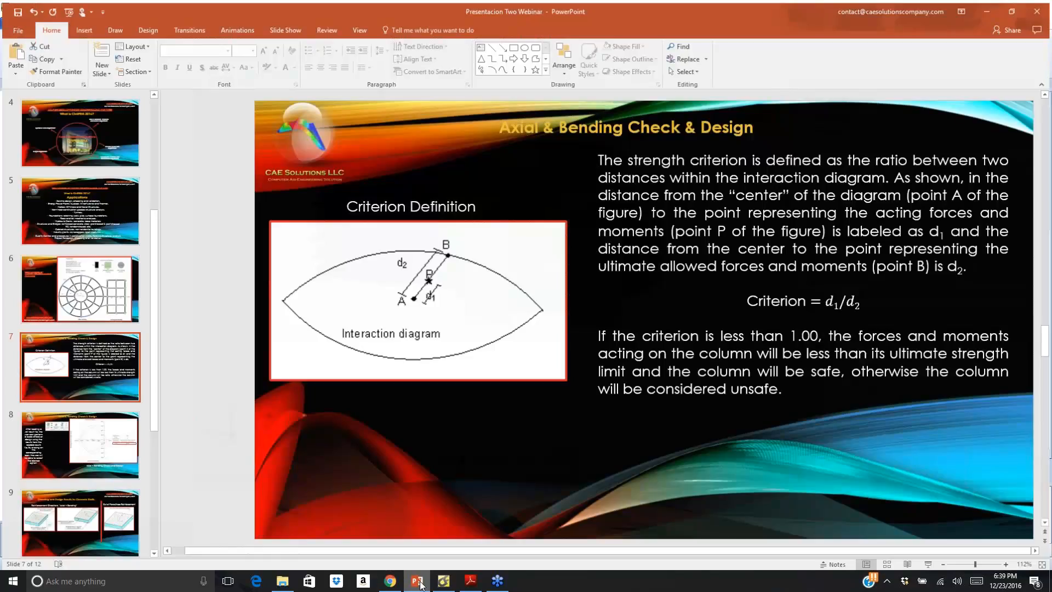
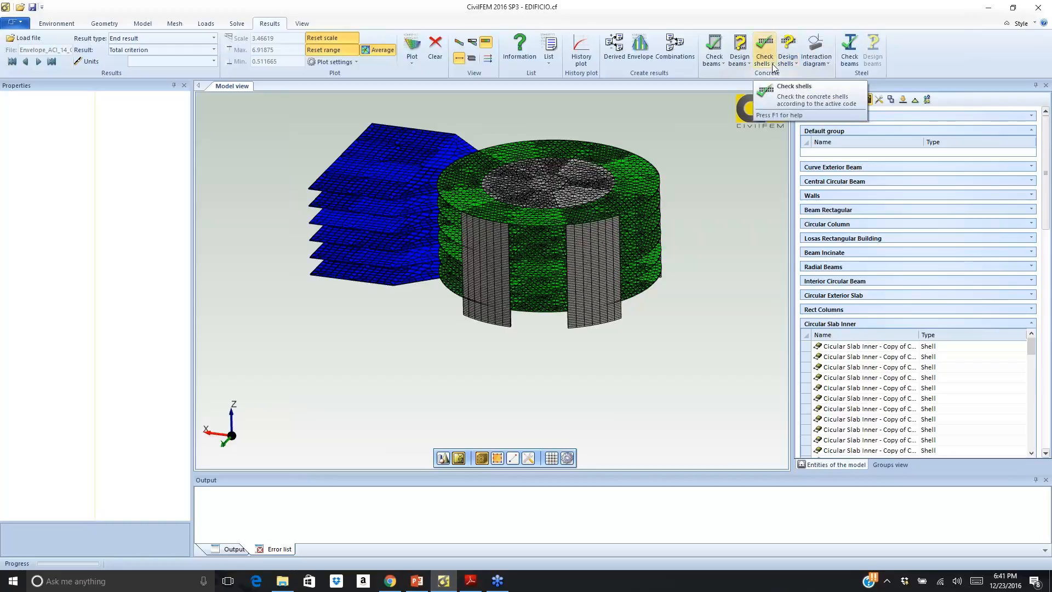
left_click(773, 64)
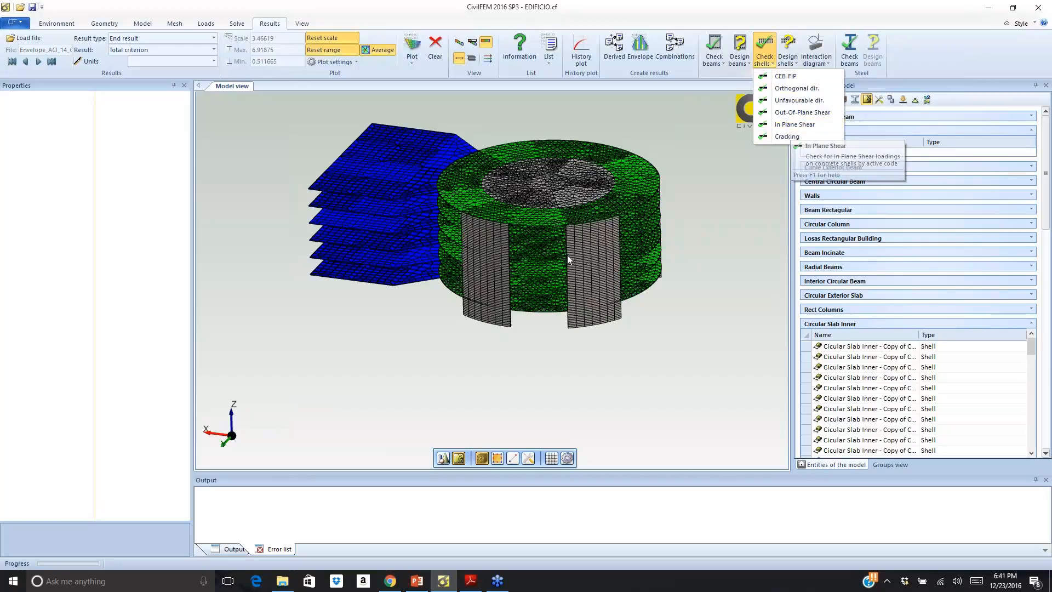
Switch to the CivilFEM Theory Manual in Adobe Reader and read the Wood-Armer Design Method section through its design results
left_click(468, 587)
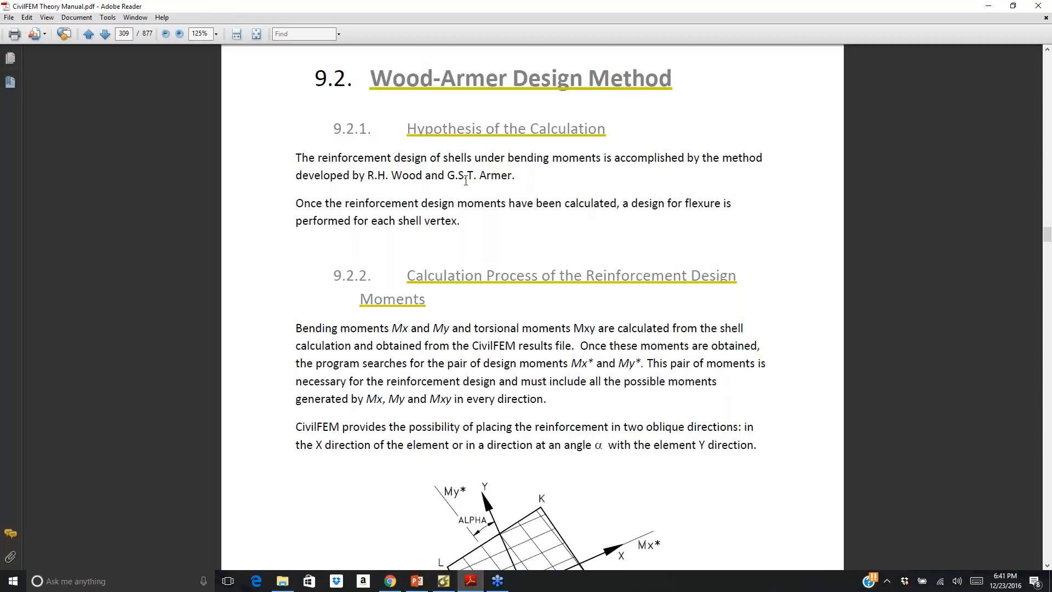
scroll(466, 180, "down", 1)
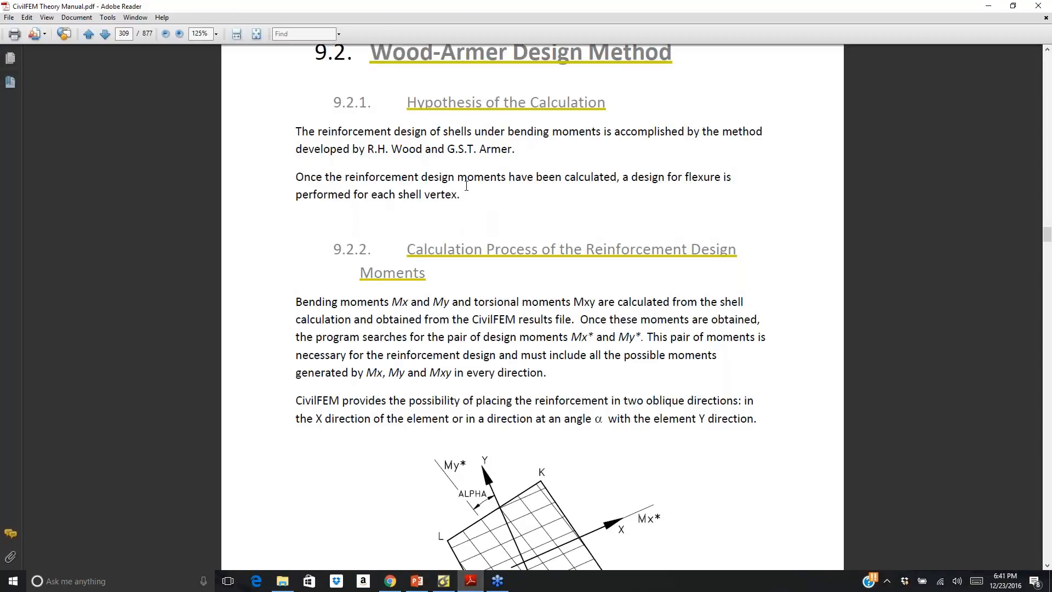
scroll(466, 185, "down", 3)
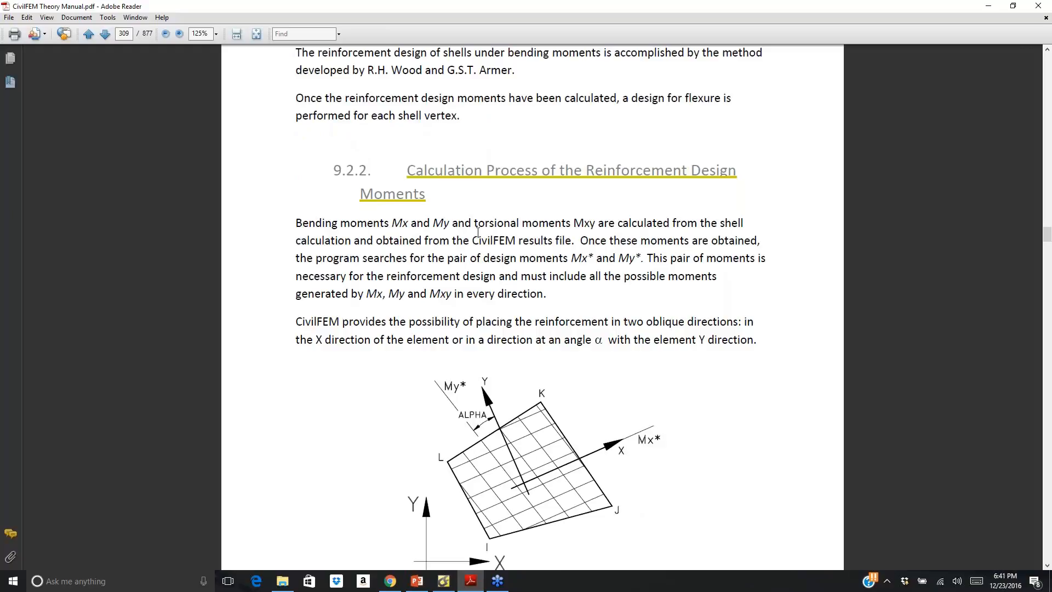
scroll(478, 232, "down", 20)
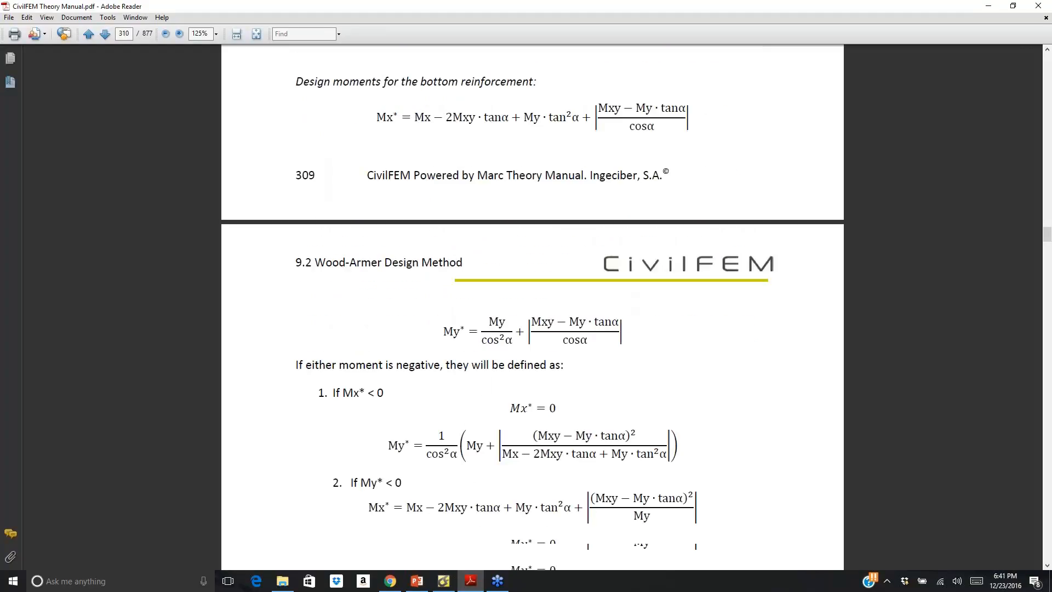
scroll(532, 307, "down", 11)
scroll(531, 306, "down", 20)
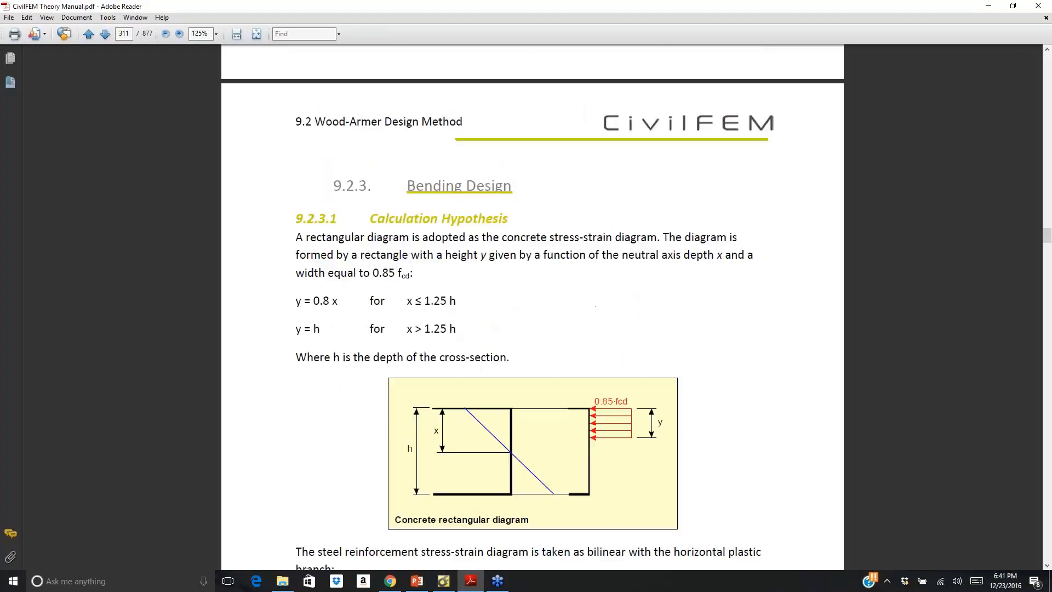
scroll(1045, 522, "down", 10)
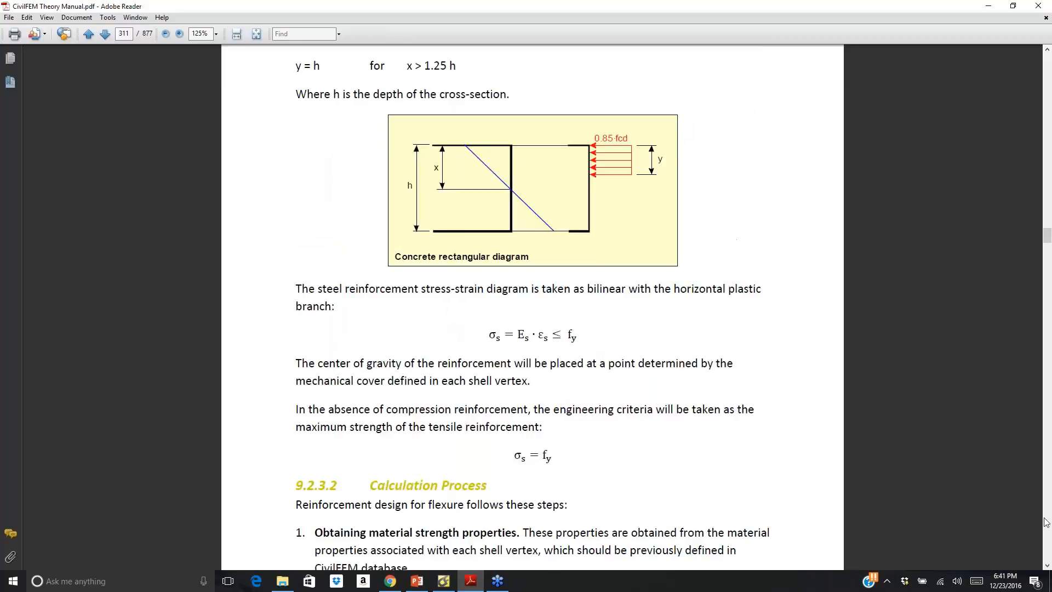
scroll(1046, 521, "down", 20)
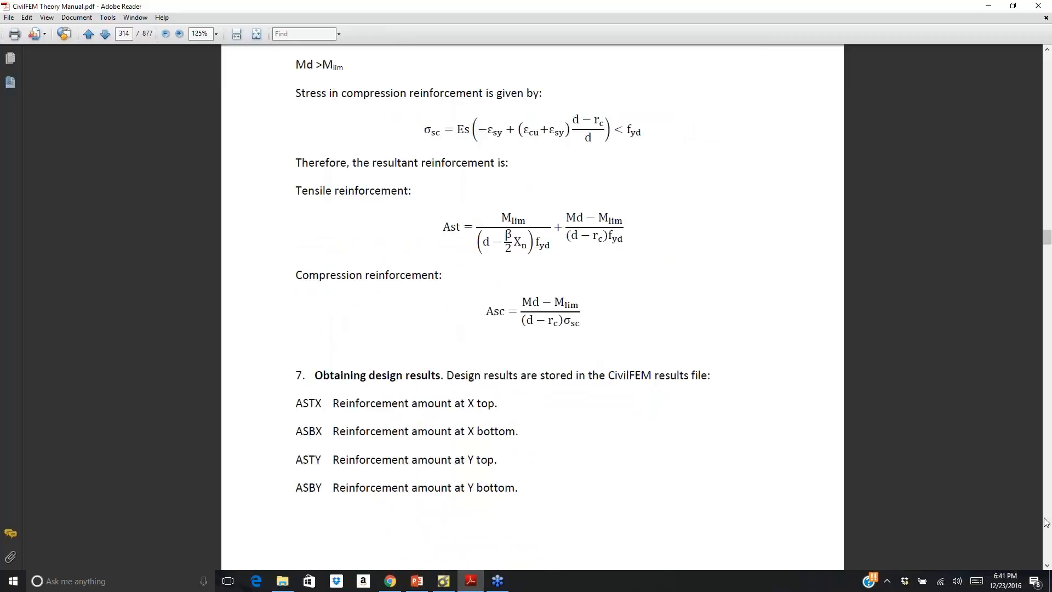
Read through the CEB-FIP Method section, covering equivalent forces, checking outline and cases, and close the manual
scroll(1045, 521, "down", 15)
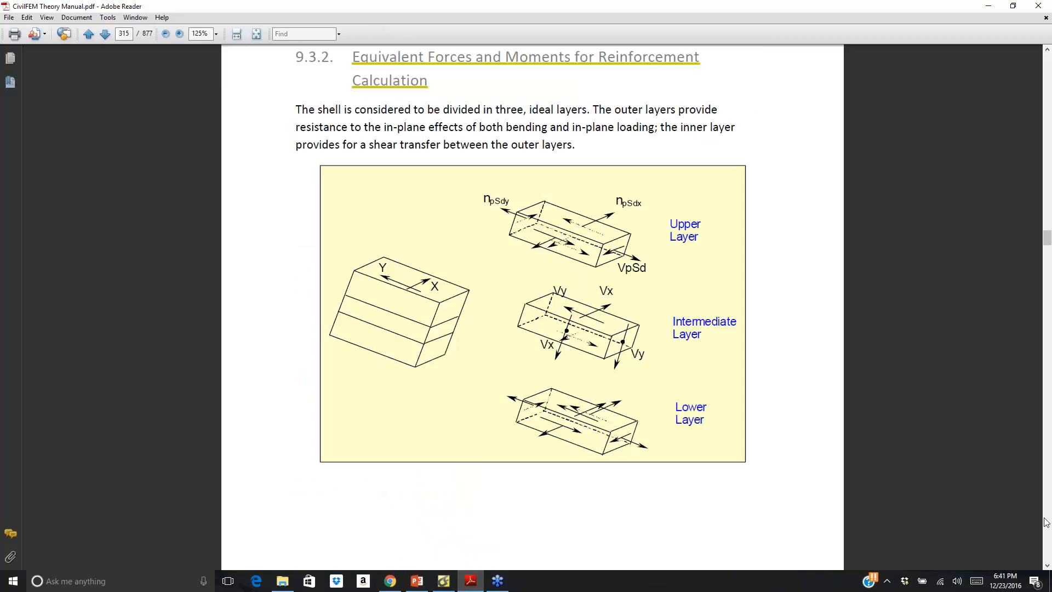
scroll(1046, 522, "down", 20)
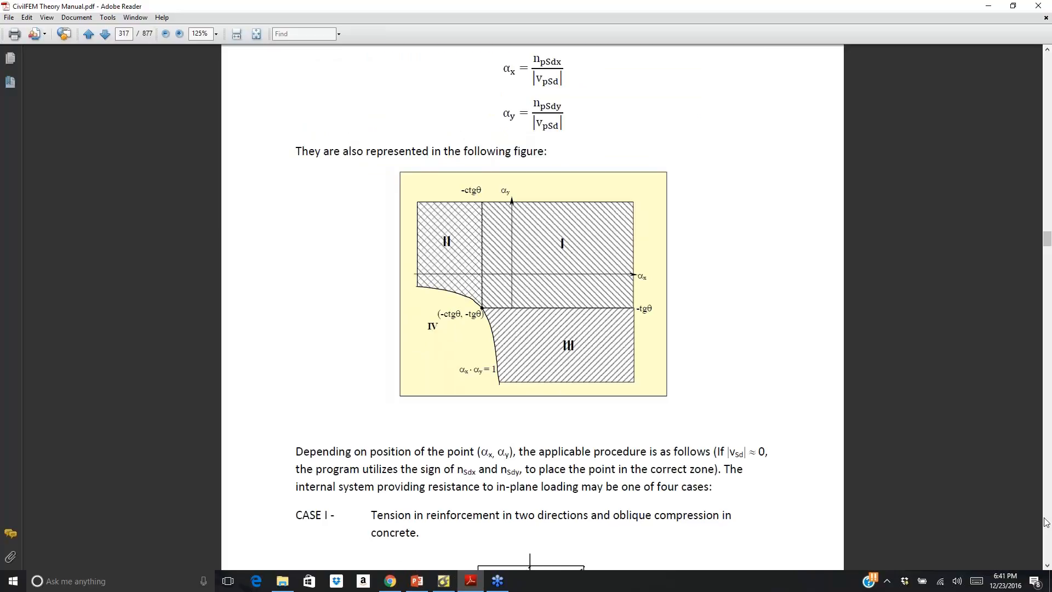
scroll(1046, 521, "down", 15)
scroll(1046, 529, "down", 15)
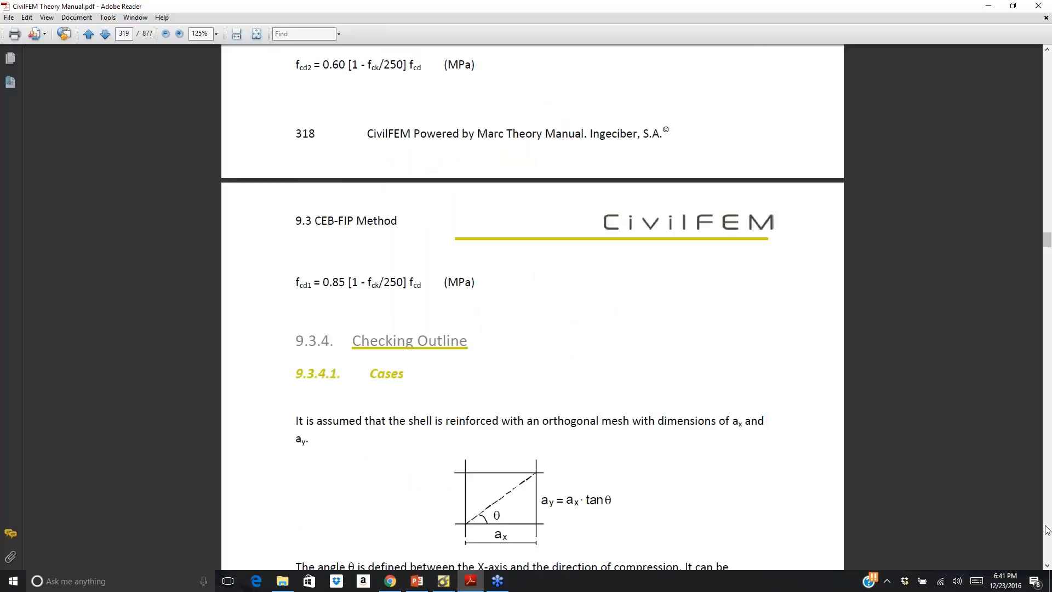
scroll(1046, 529, "down", 15)
scroll(1046, 529, "down", 15)
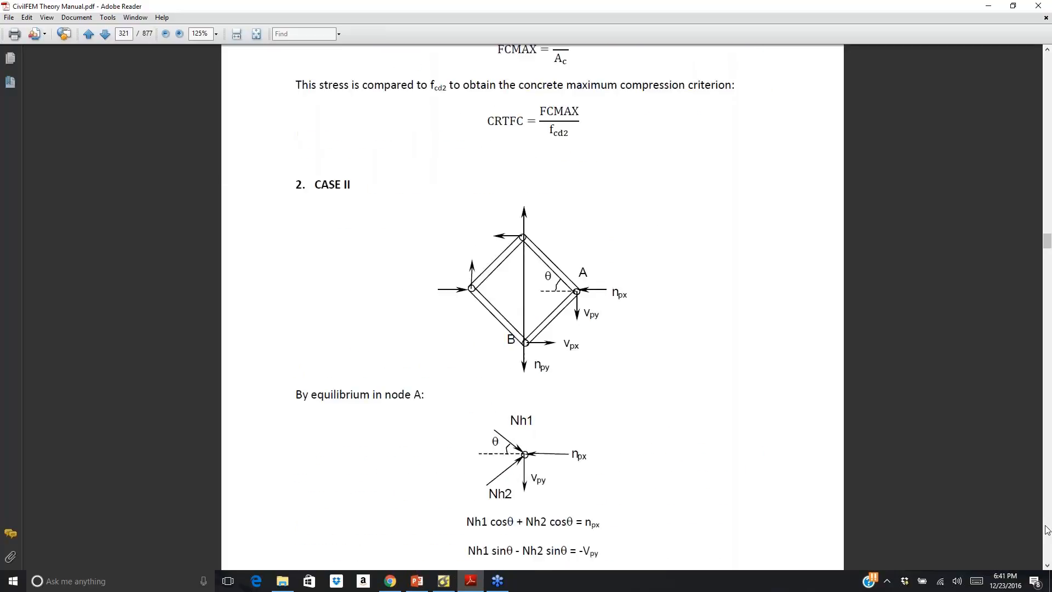
scroll(1046, 528, "down", 15)
scroll(1045, 529, "down", 15)
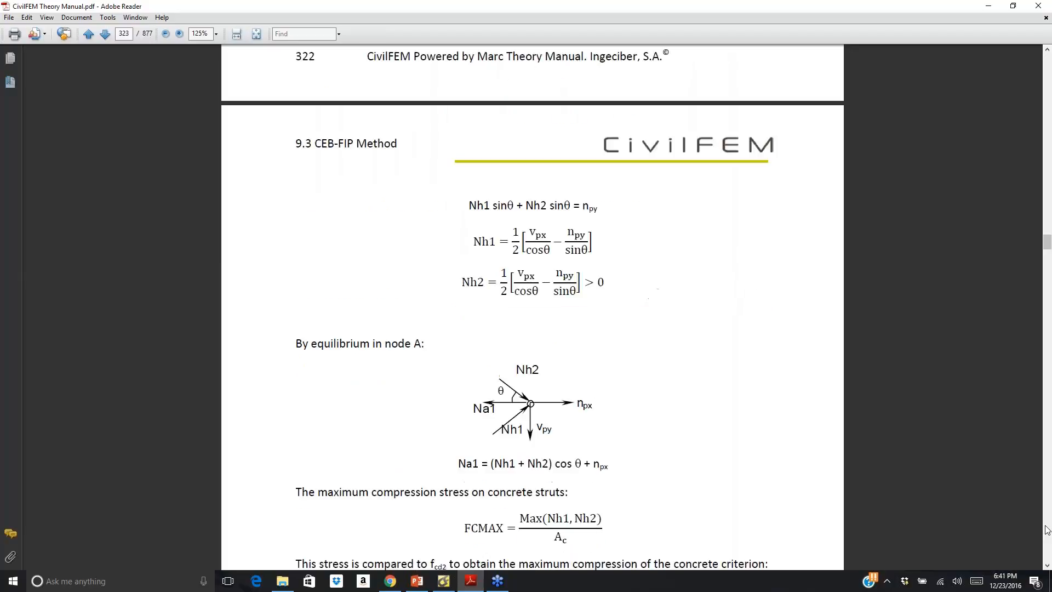
scroll(1046, 528, "down", 15)
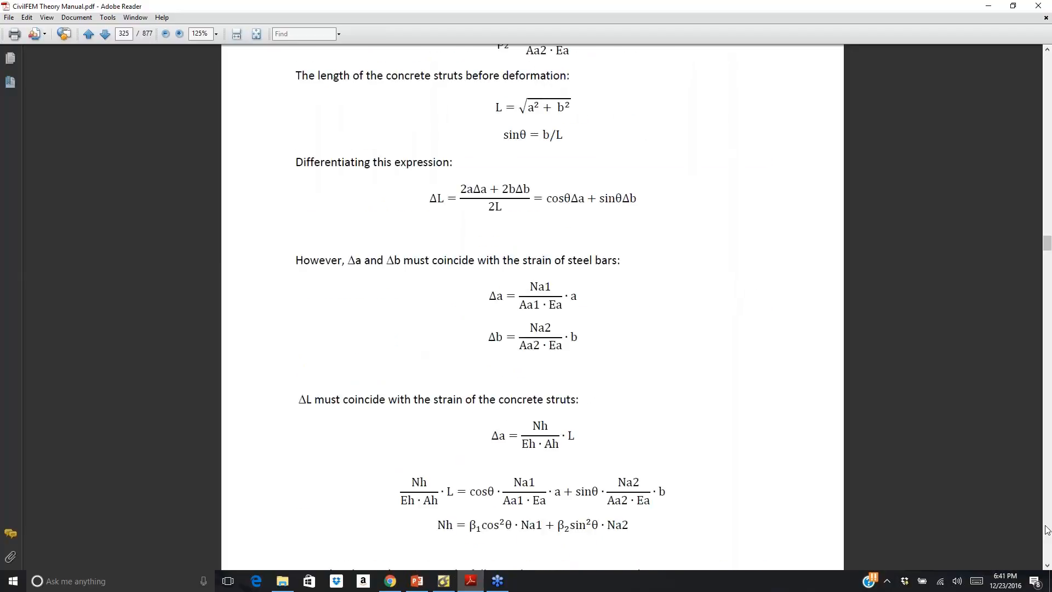
scroll(1047, 530, "down", 10)
scroll(1046, 529, "down", 10)
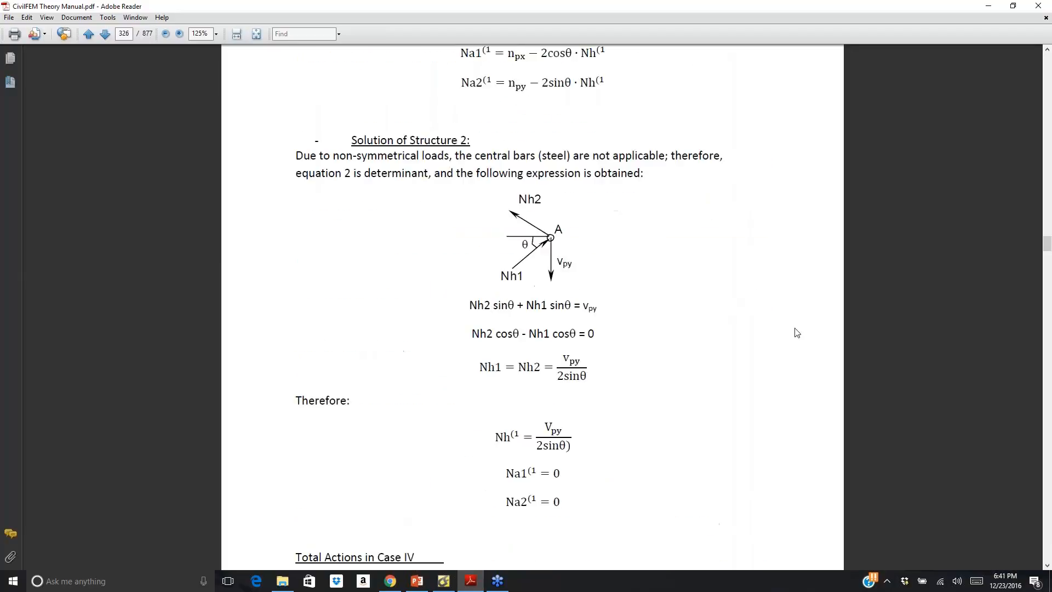
left_click(1039, 9)
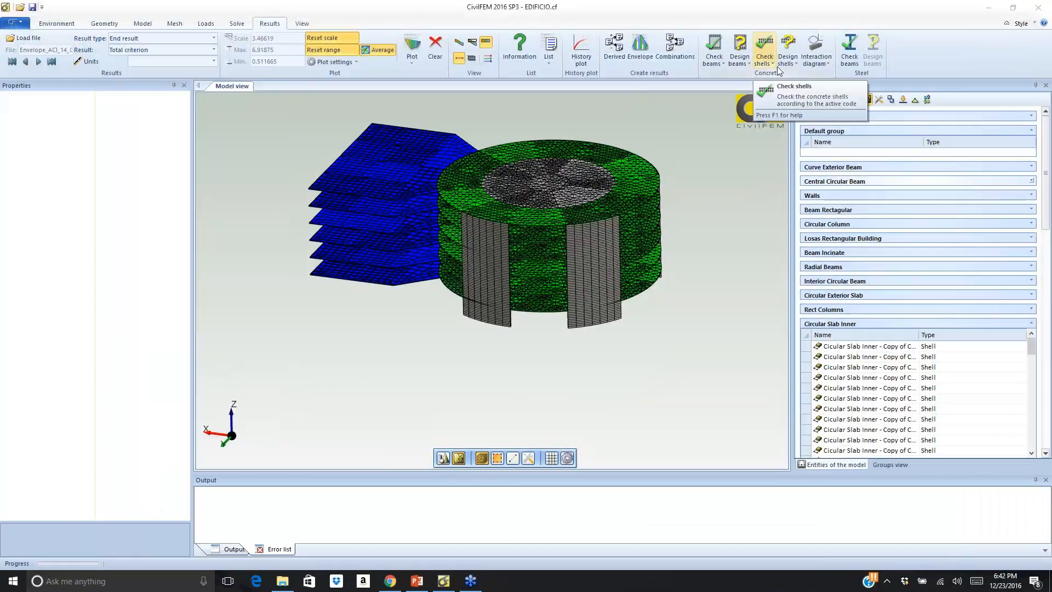
Design the concrete shells with the Wood-Armer method and load the results file Envelope_ACI_14_WoodArmer.crcf
left_click(794, 65)
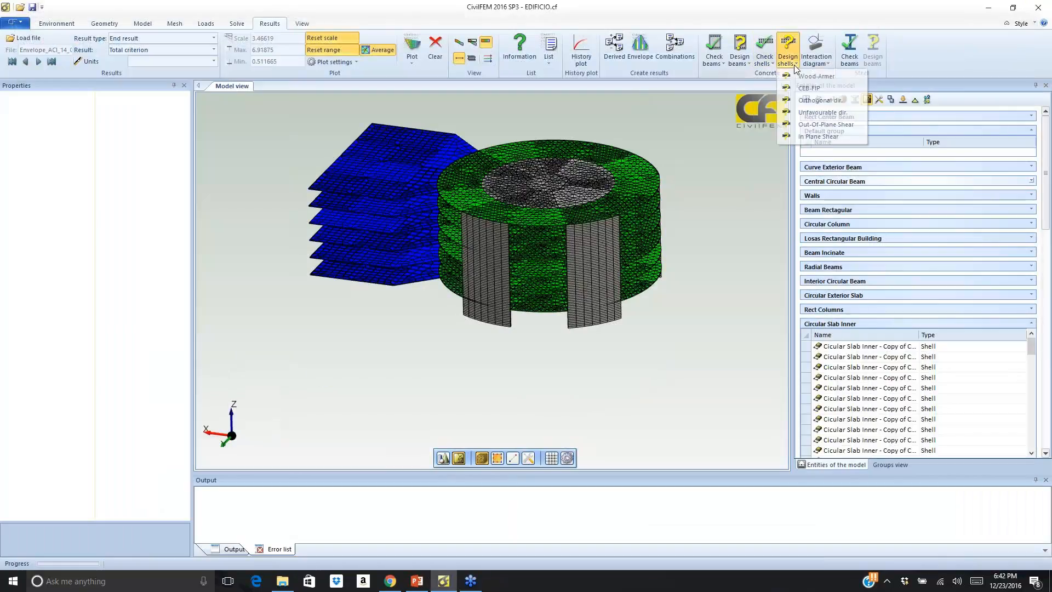
left_click(818, 77)
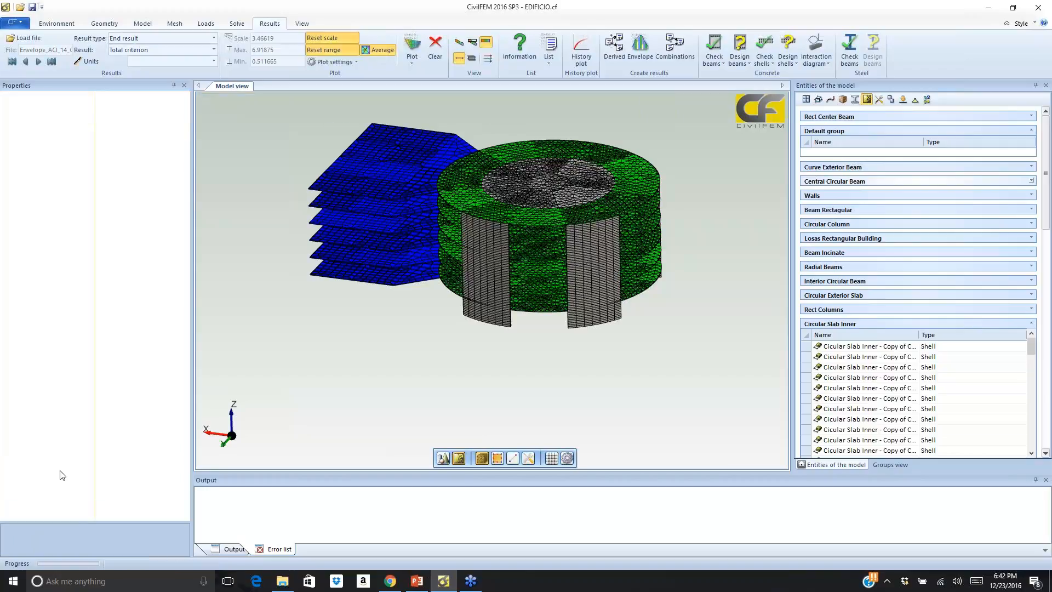
left_click(33, 43)
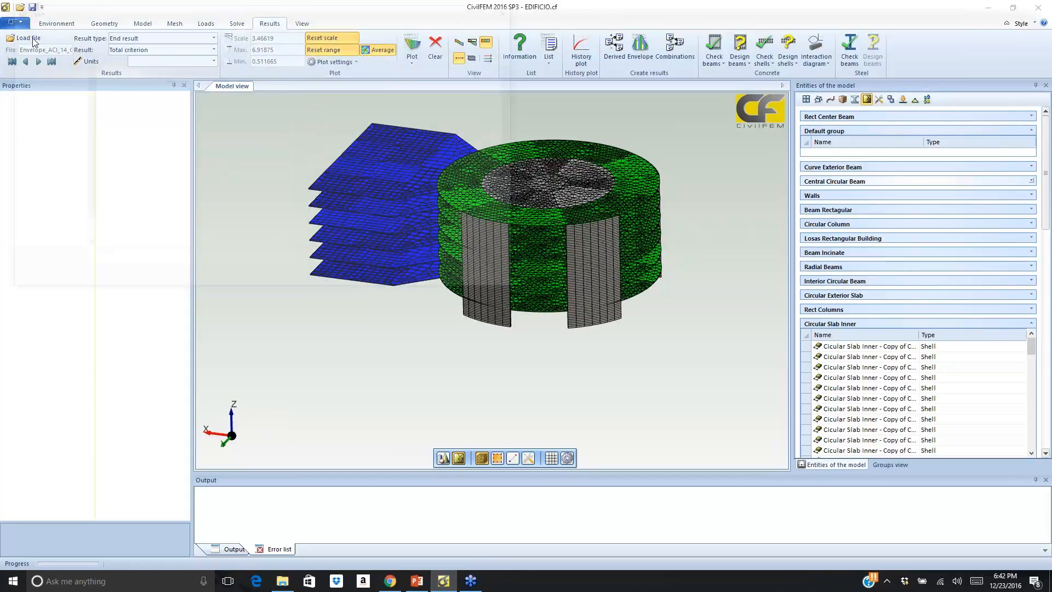
left_click(178, 111)
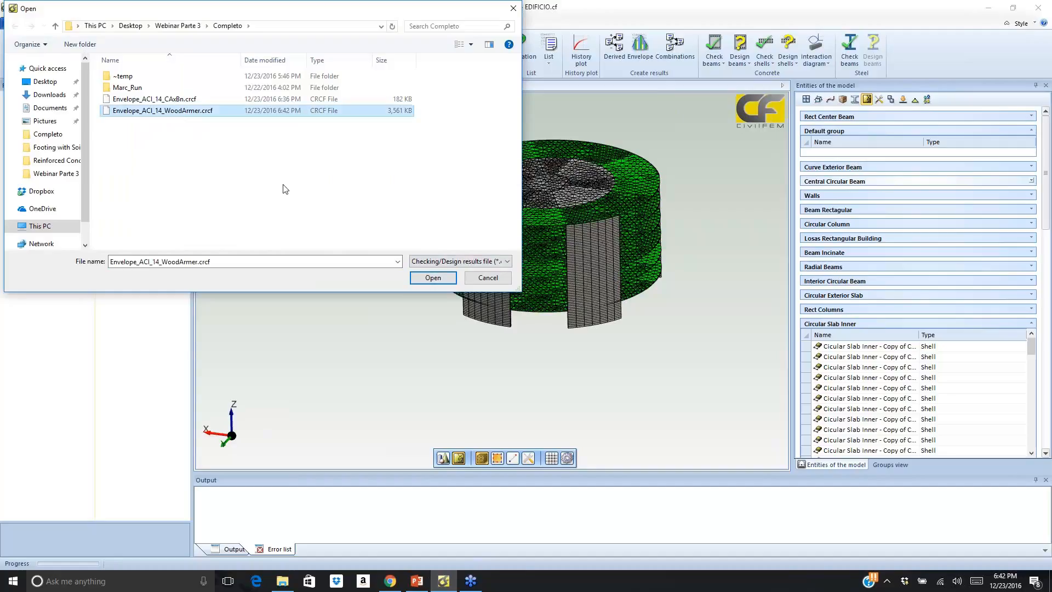
left_click(432, 277)
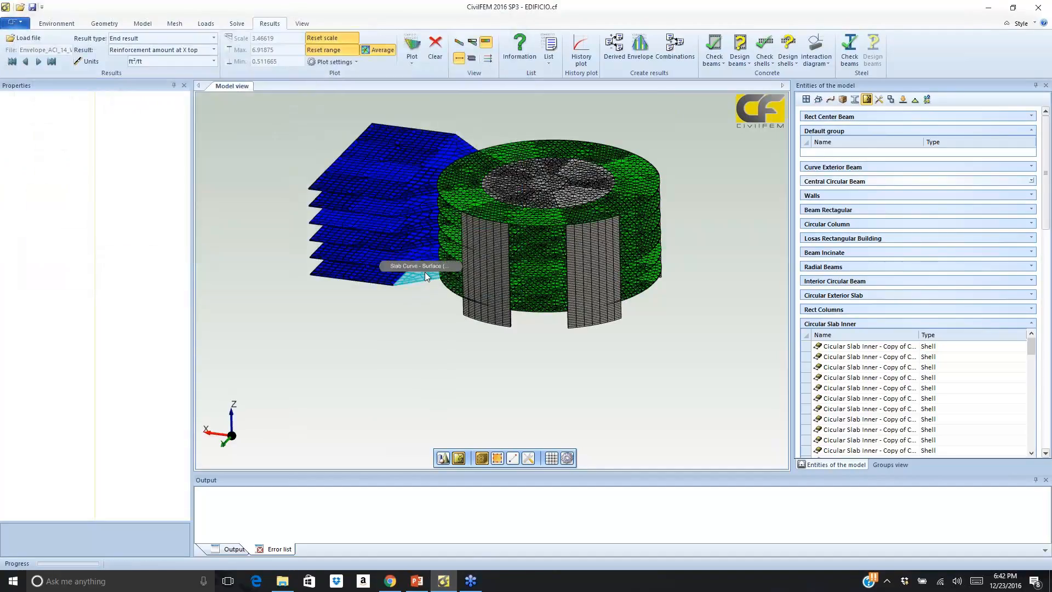
Look through the available shell design results and choose Reinforcement amount at X bottom with the End result type
left_click(214, 37)
left_click(214, 53)
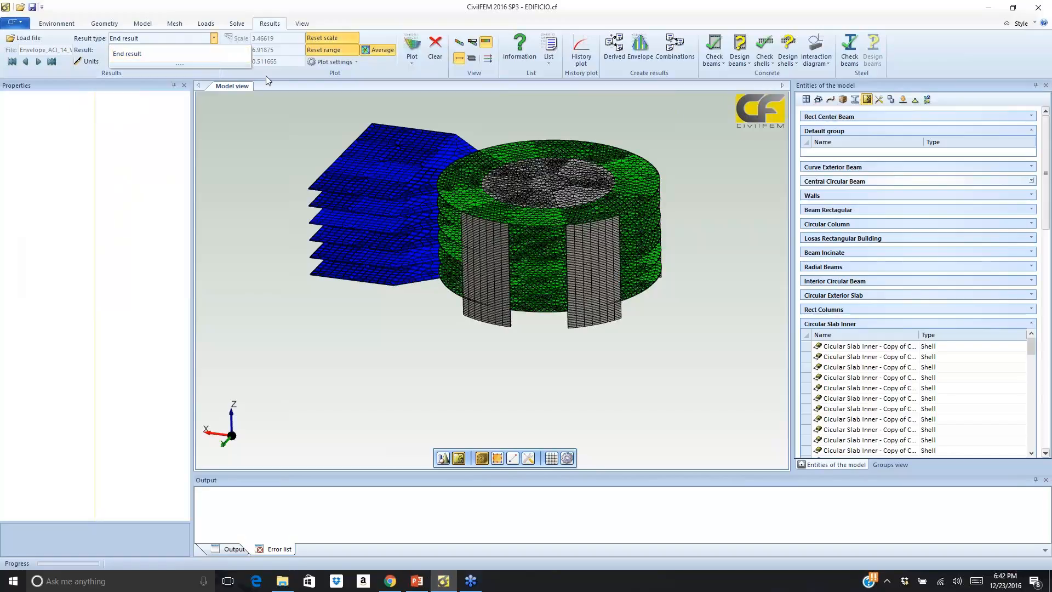
left_click(214, 50)
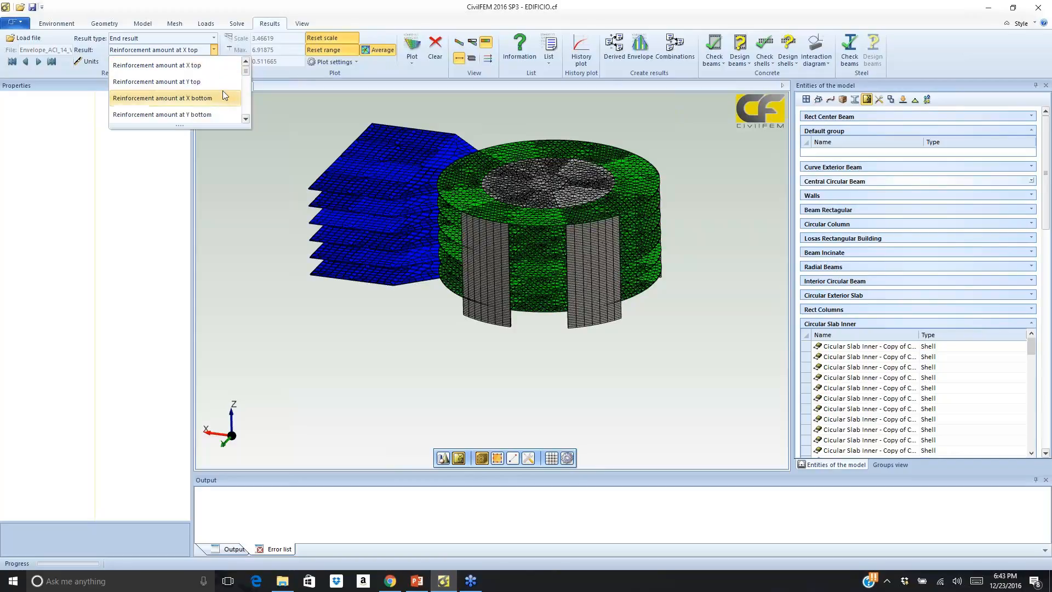
left_click(246, 118)
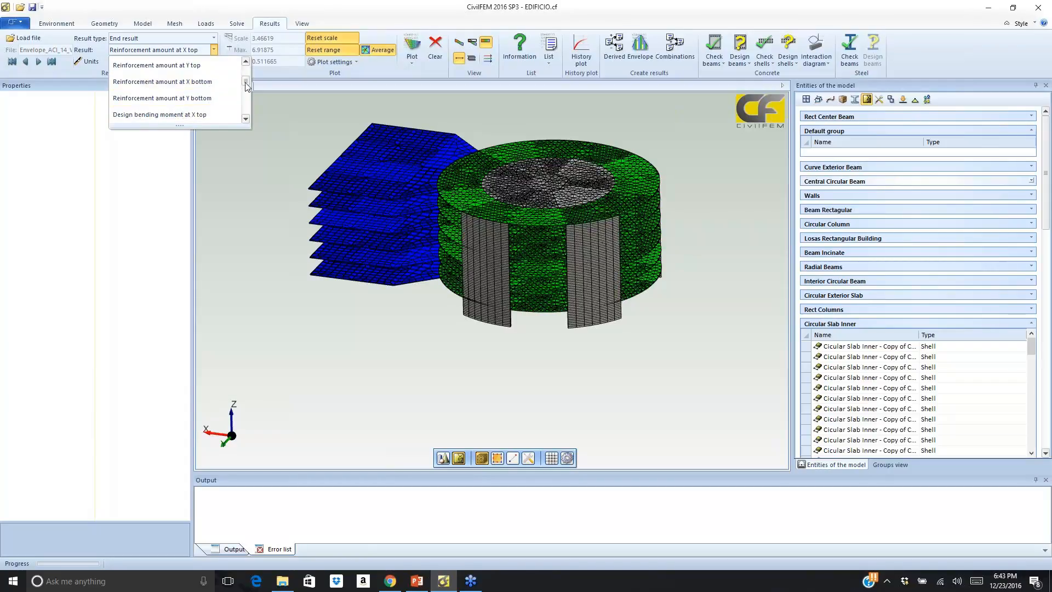
left_click(245, 63)
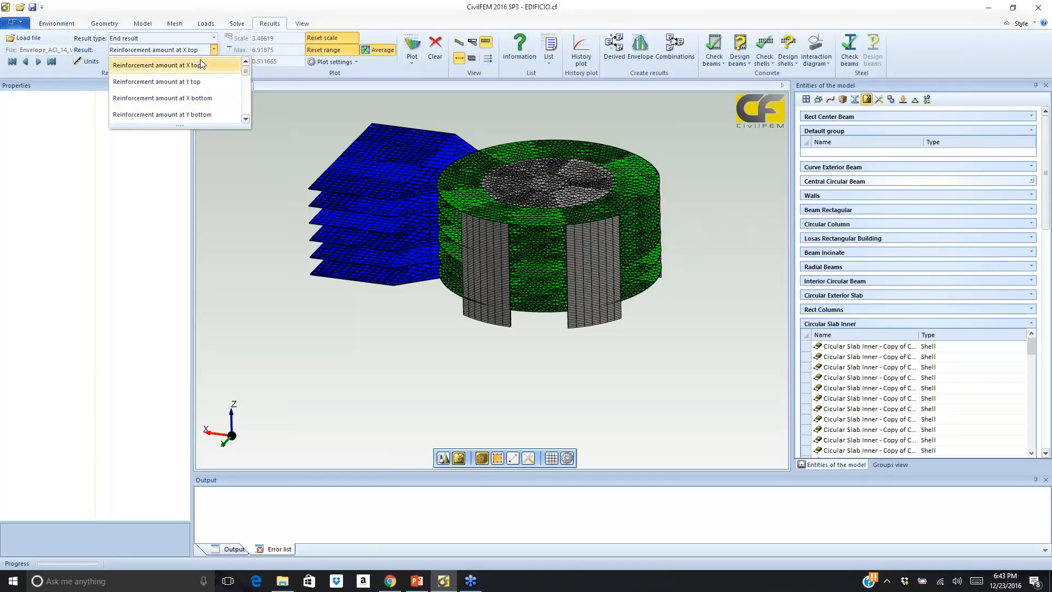
left_click(205, 99)
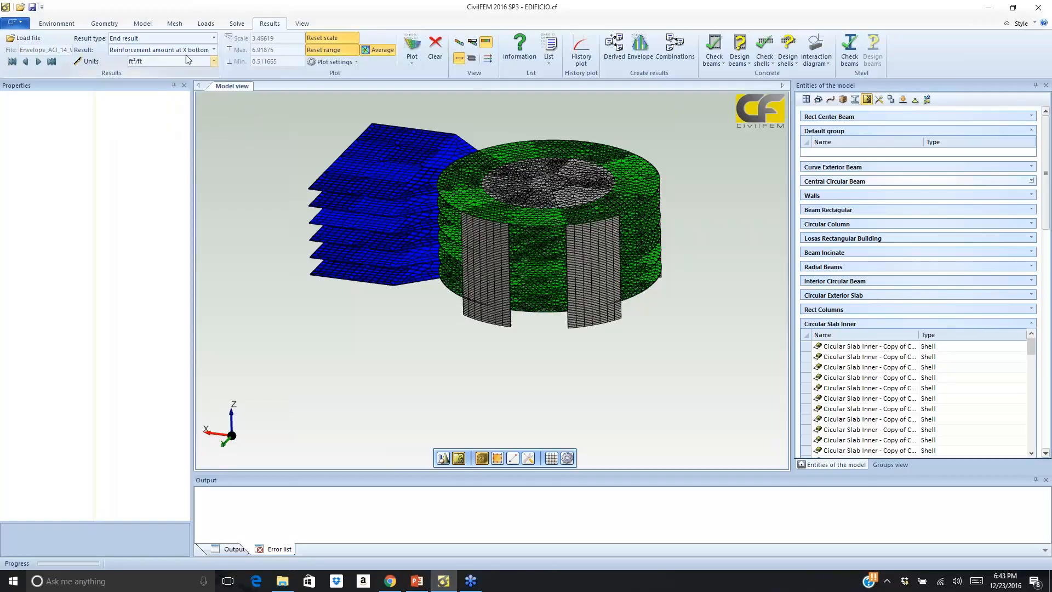
Plot the reinforcement amount at X bottom in in²/ft and inspect its distribution over the slabs from above
left_click(213, 62)
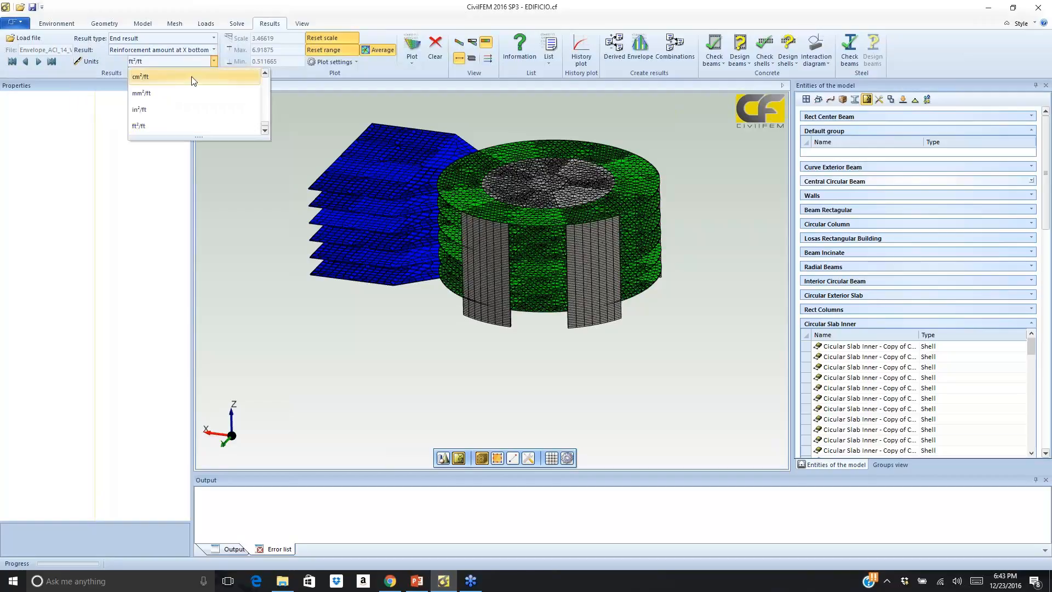
left_click(167, 110)
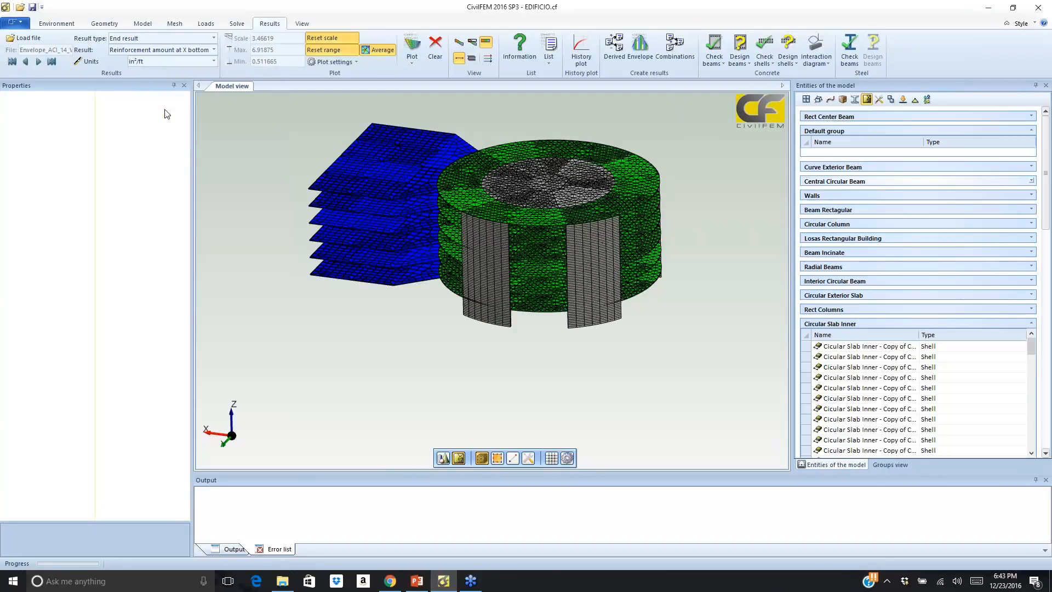
left_click(155, 62)
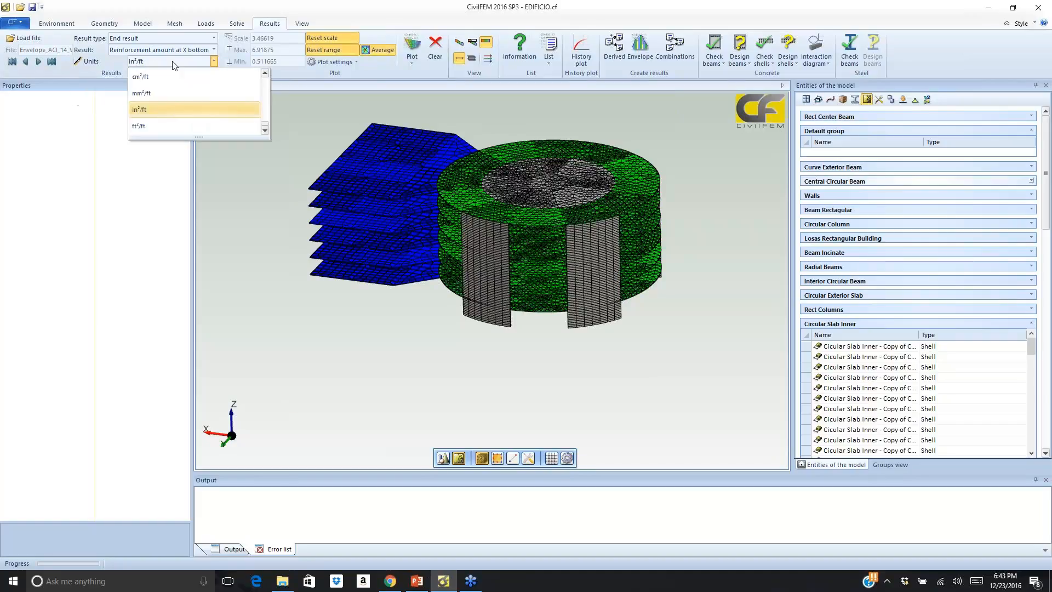
left_click(164, 110)
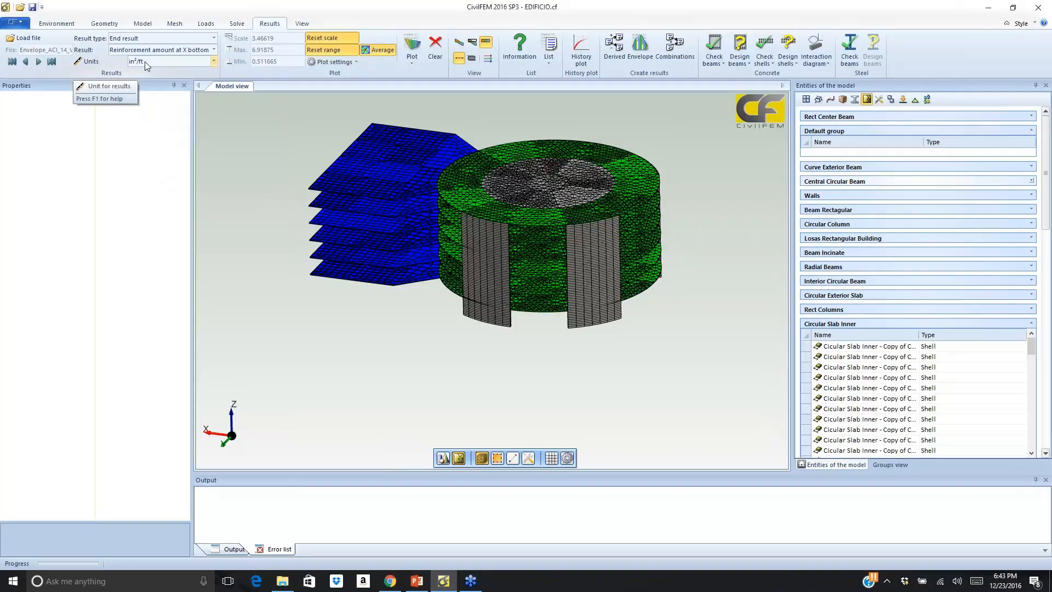
left_click(412, 47)
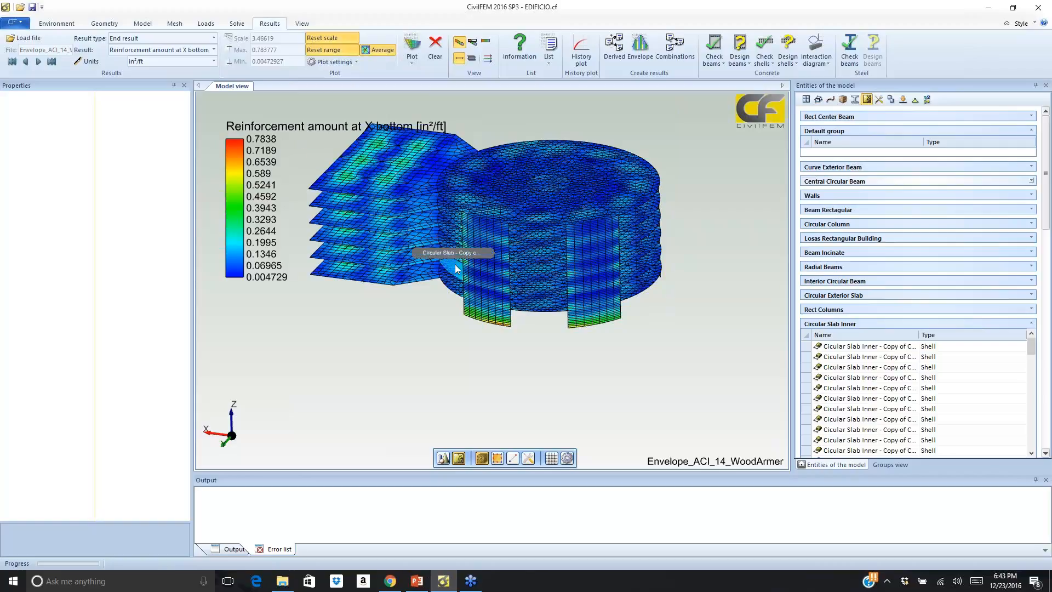
middle_click_drag(456, 268, 456, 295)
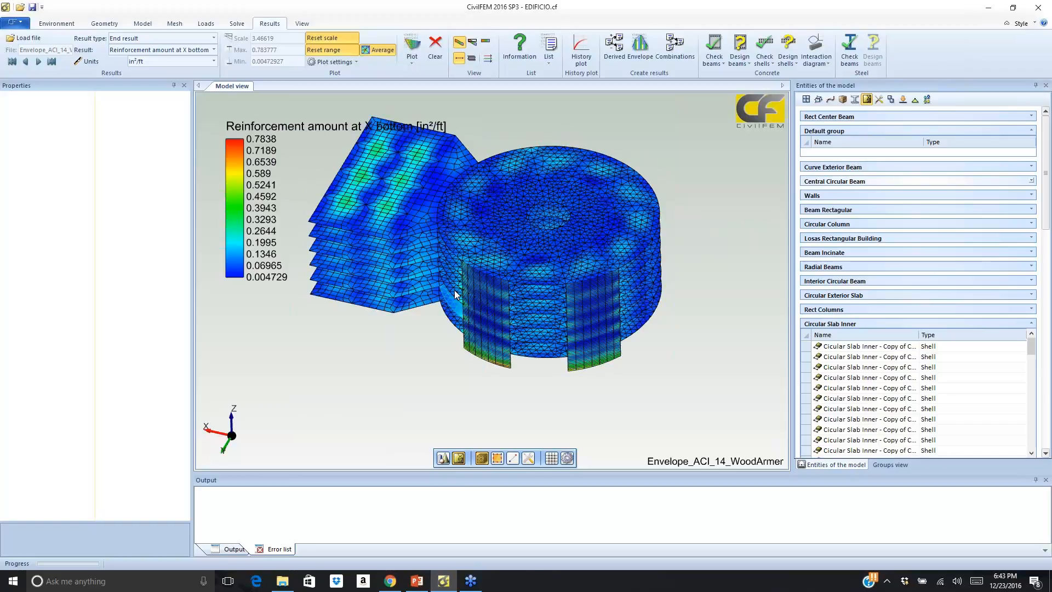
middle_click_drag(455, 294, 483, 322)
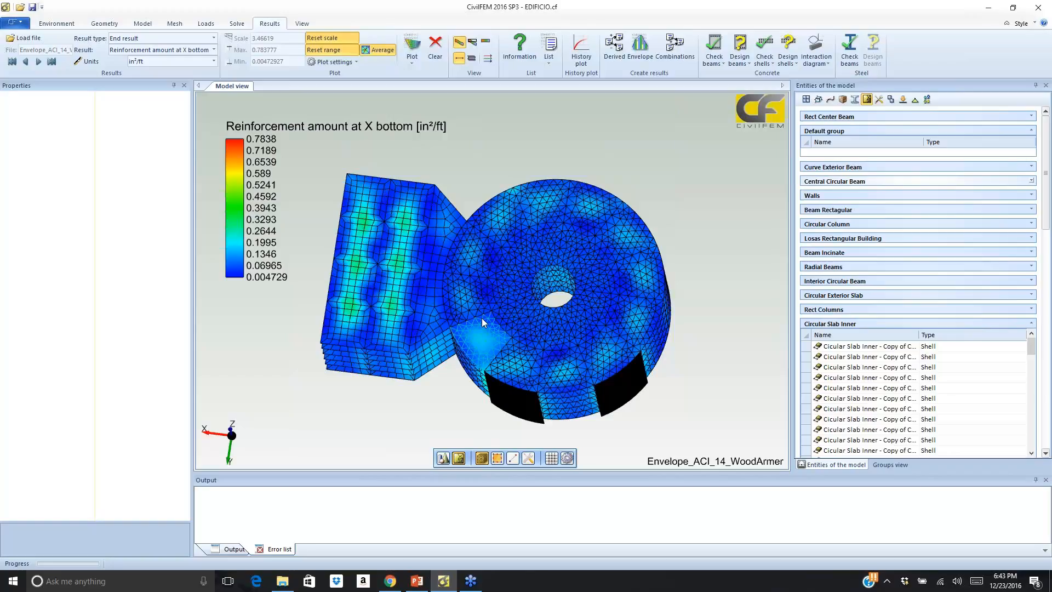
scroll(481, 318, "up", 5)
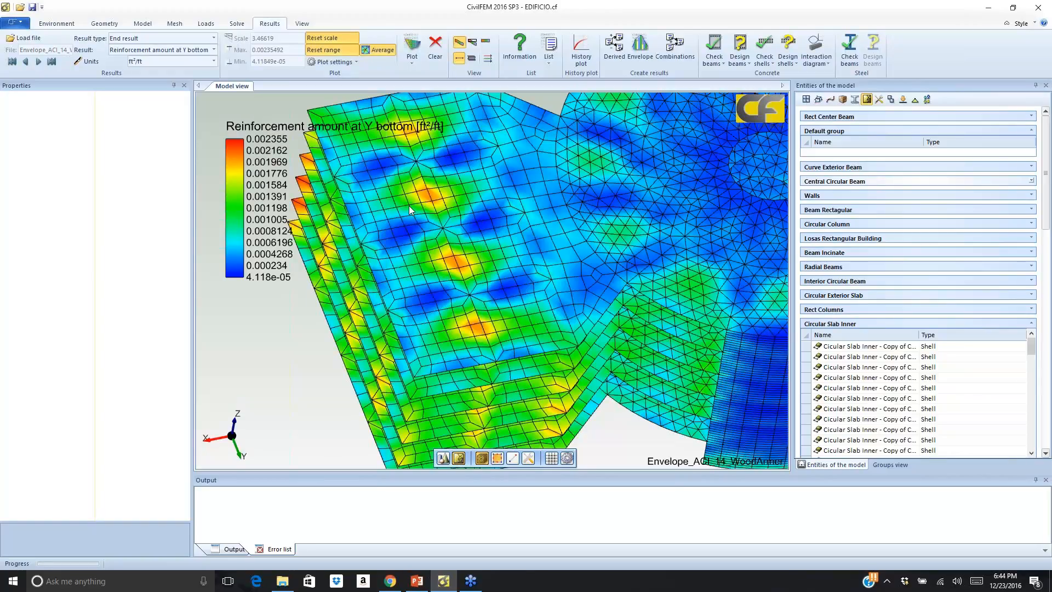
Set the units of the Y bottom reinforcement plot to in²/ft and inspect the slabs and walls
middle_click_drag(409, 211, 360, 297)
scroll(360, 297, "down", 3)
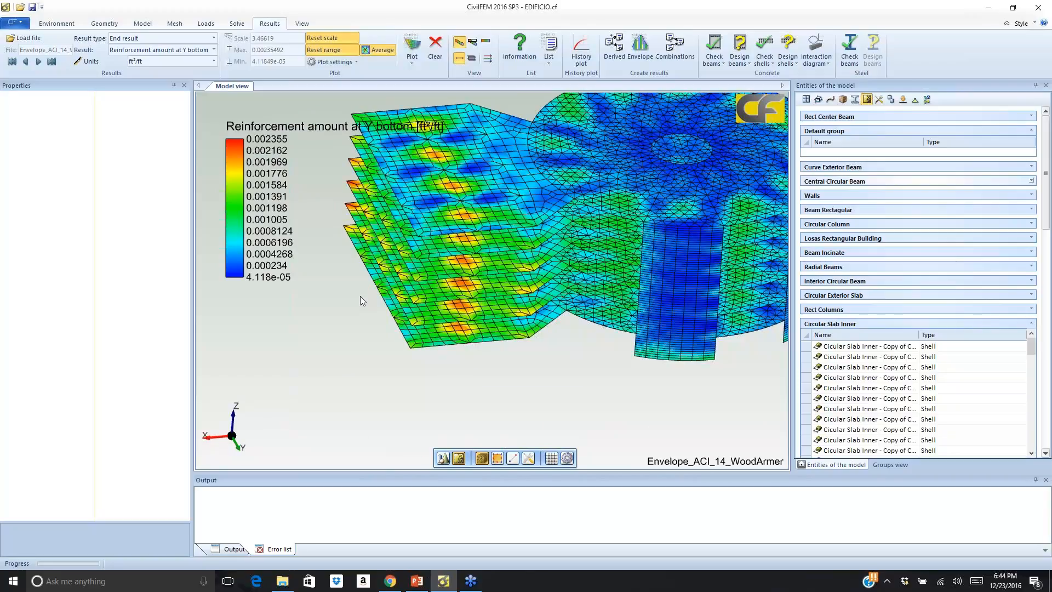
scroll(356, 299, "down", 2)
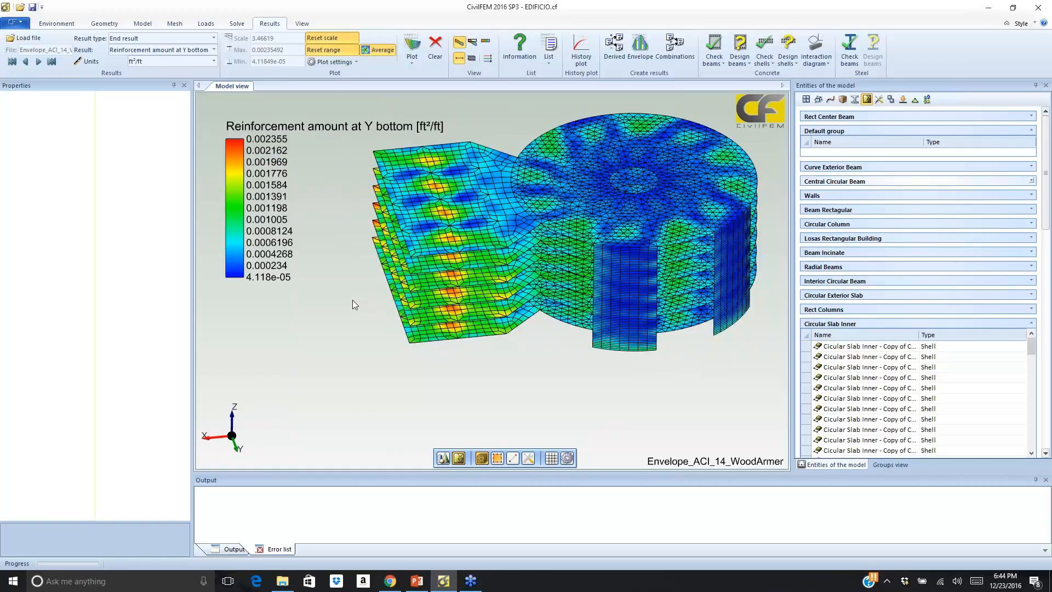
scroll(353, 300, "down", 1)
left_click(214, 61)
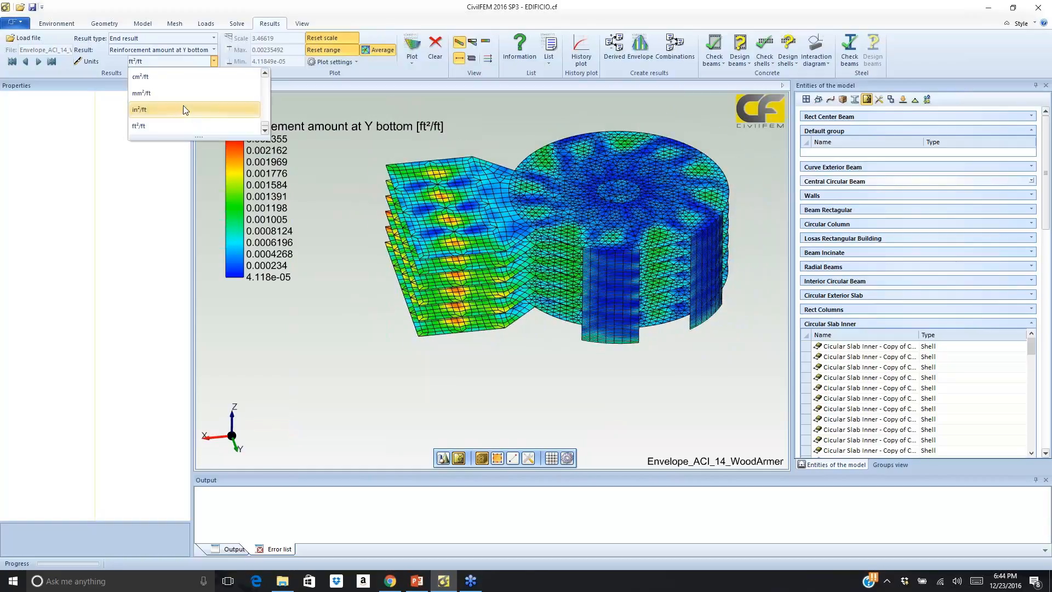
left_click(184, 107)
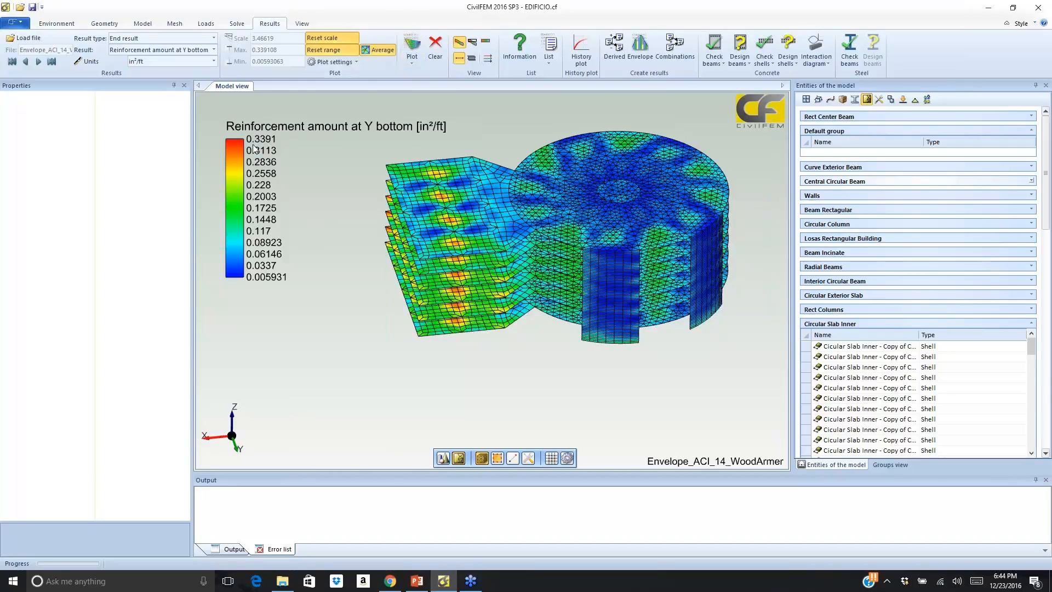
scroll(254, 149, "up", 1)
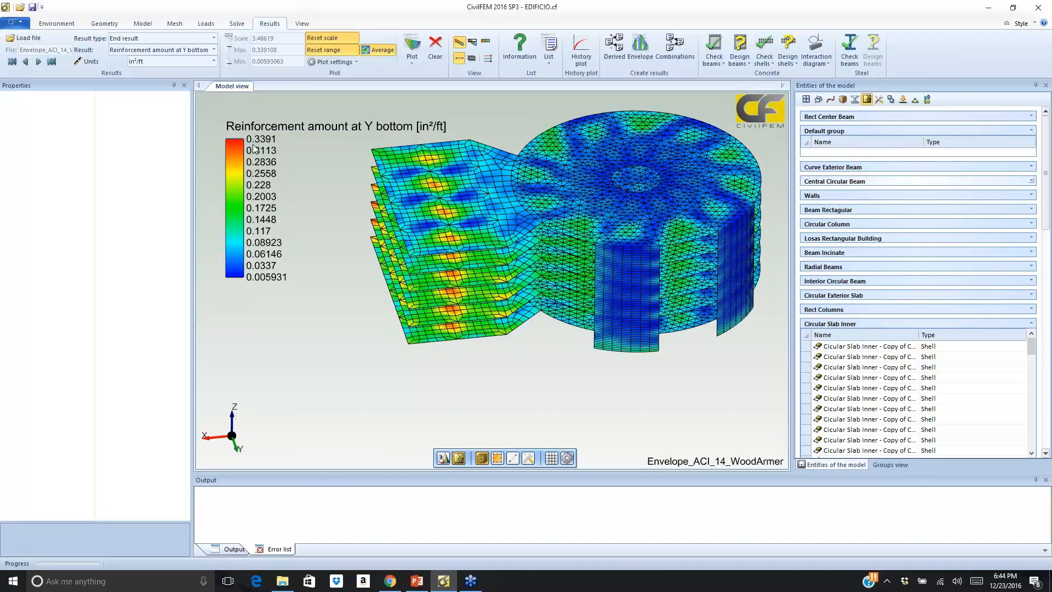
scroll(385, 198, "up", 1)
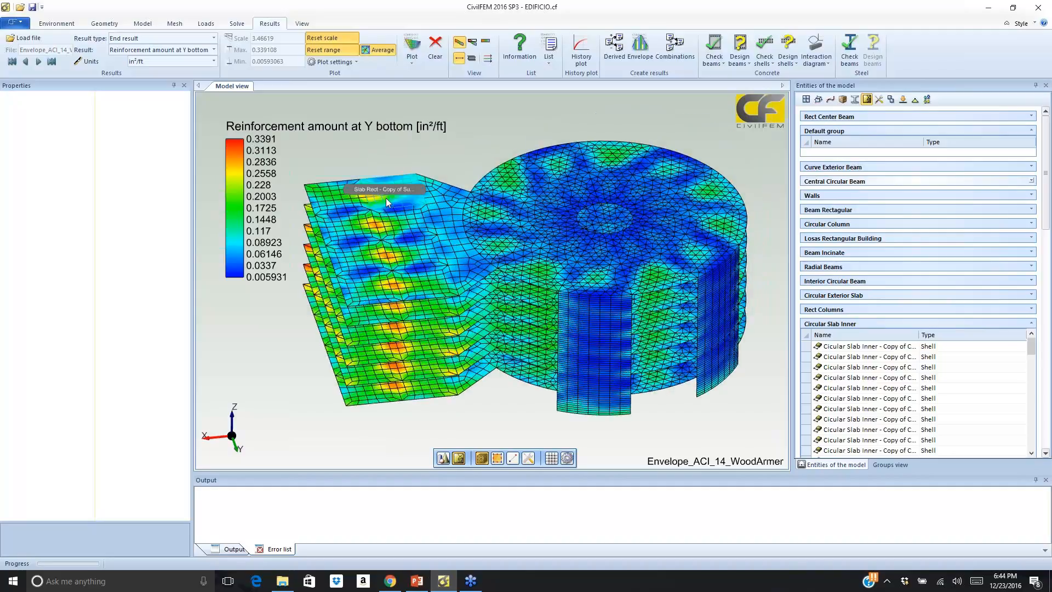
Clear the reinforcement plot and show all structural elements of the building again
left_click(436, 48)
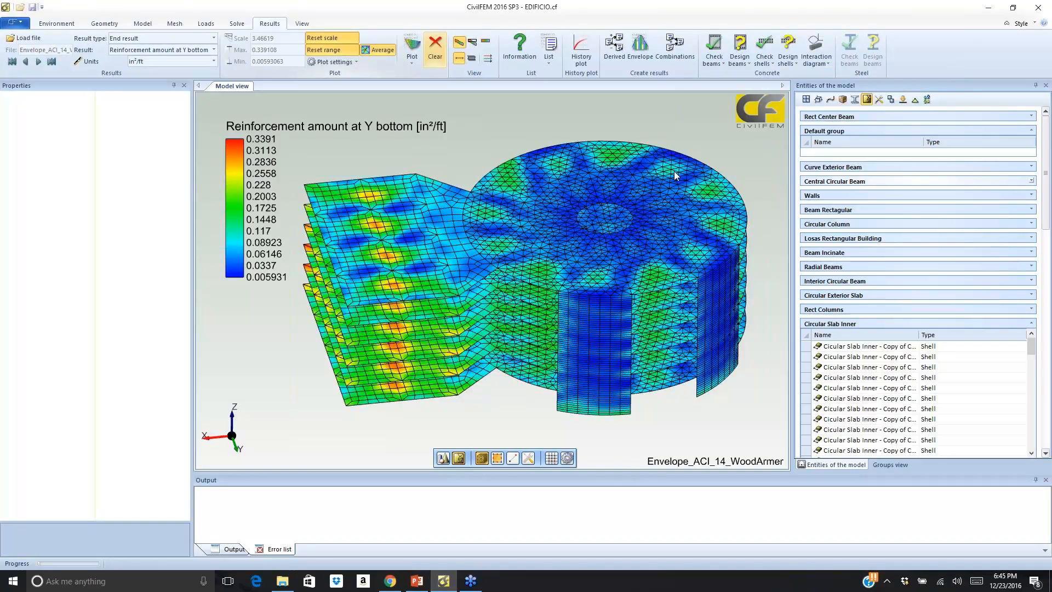
left_click(806, 100)
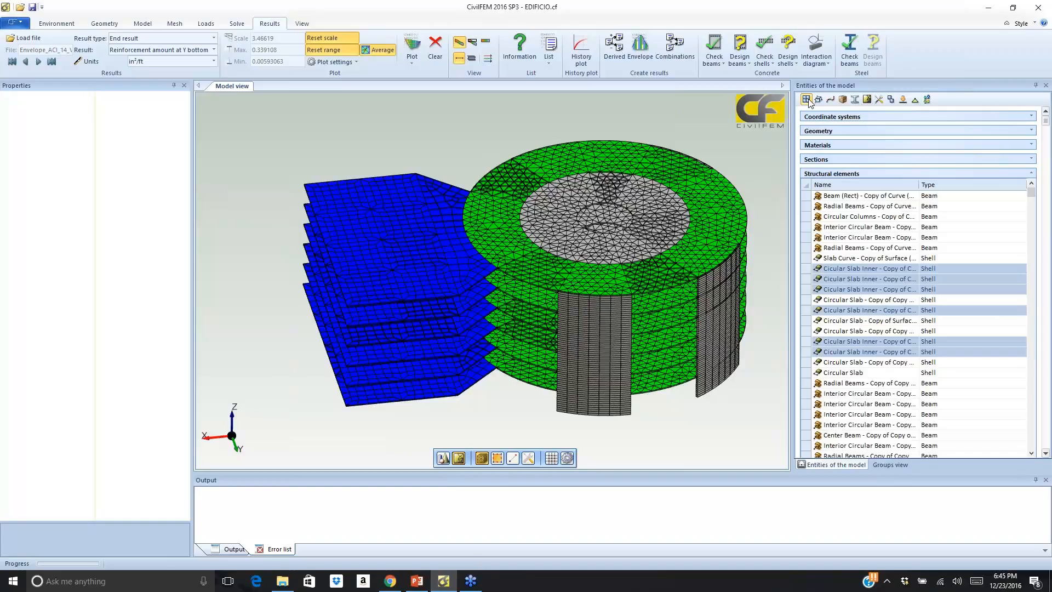
key("ctrl+a")
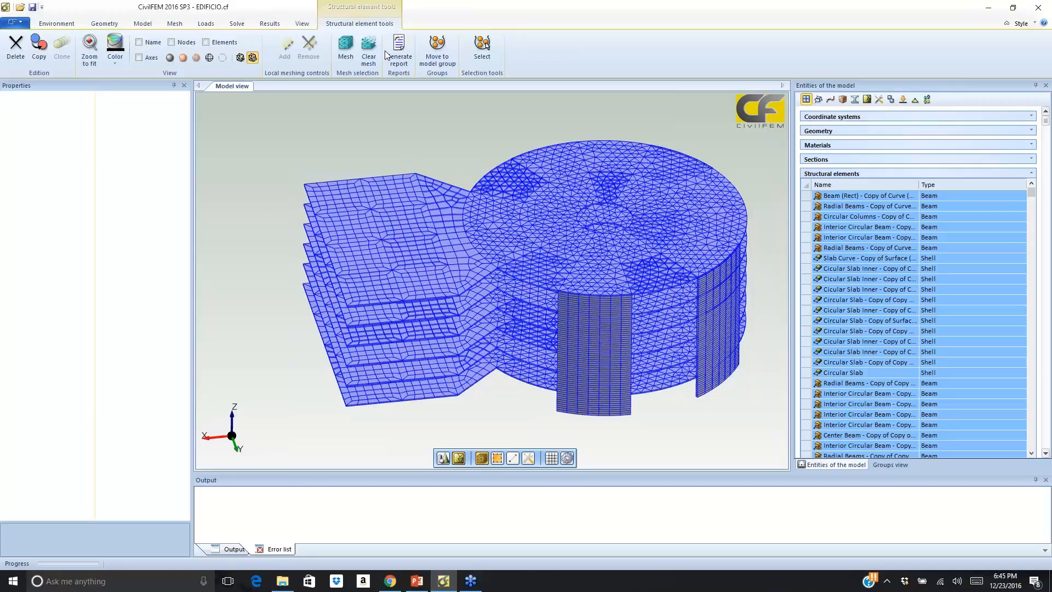
left_click(469, 441)
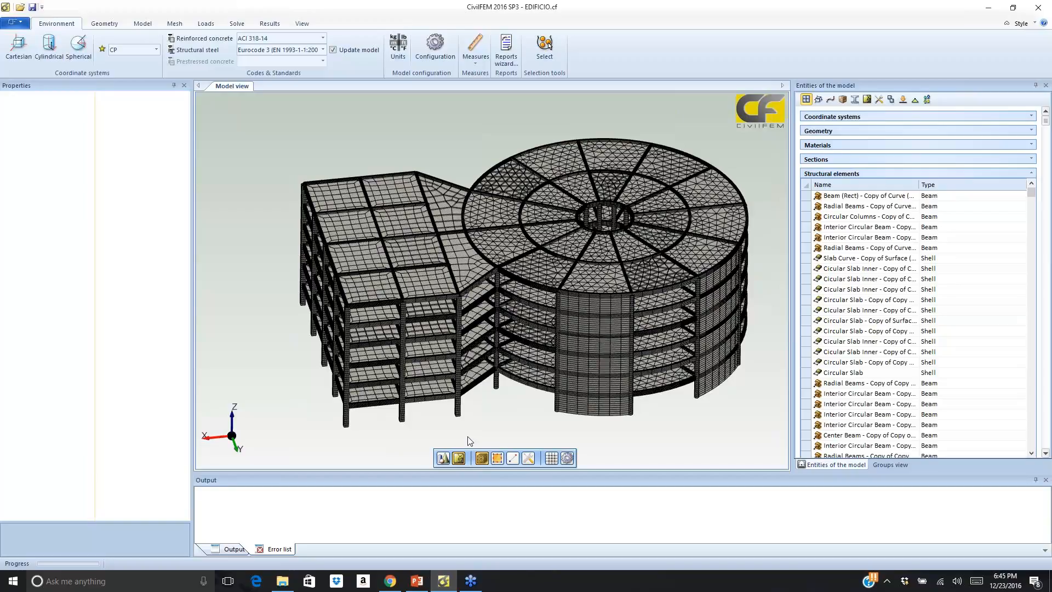
Show the element numbers of the ground-floor circular column between the two building wings and display it as a line without its section
scroll(469, 440, "up", 10)
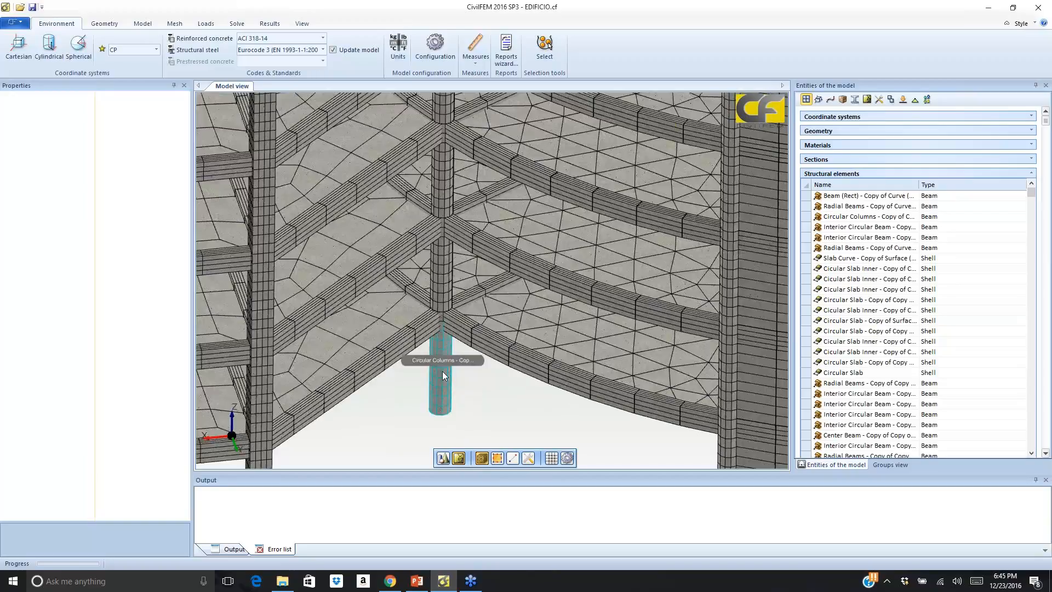
left_click(442, 375)
left_click(139, 42)
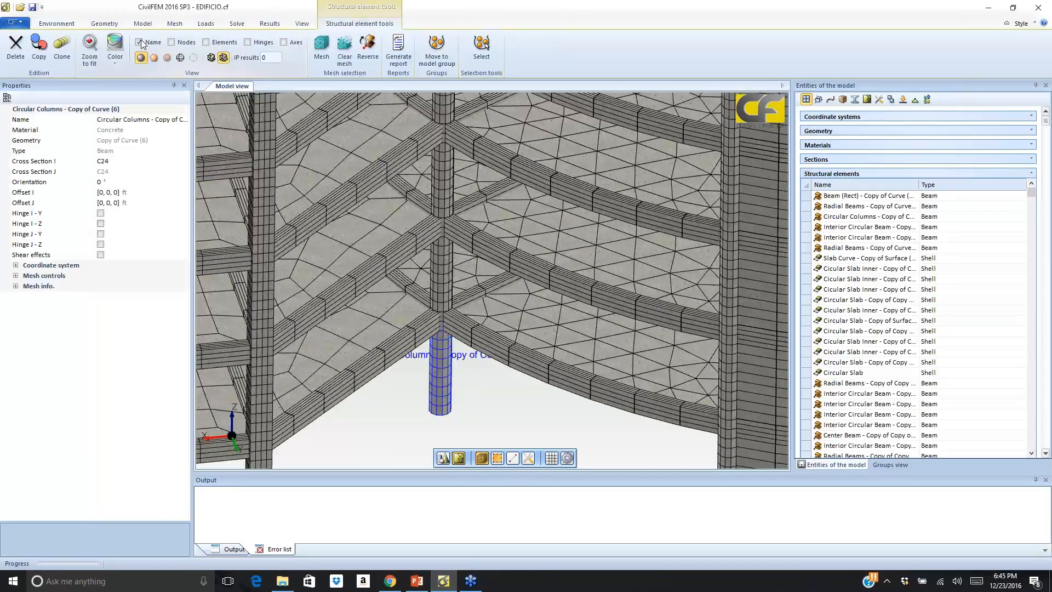
left_click(206, 42)
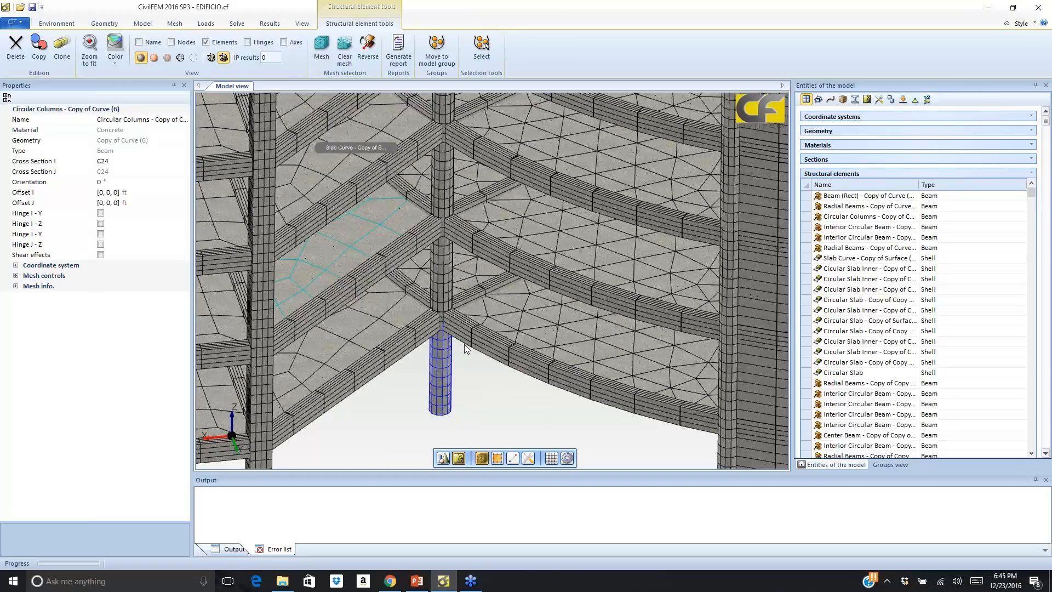
scroll(464, 344, "down", 2)
left_click(462, 397)
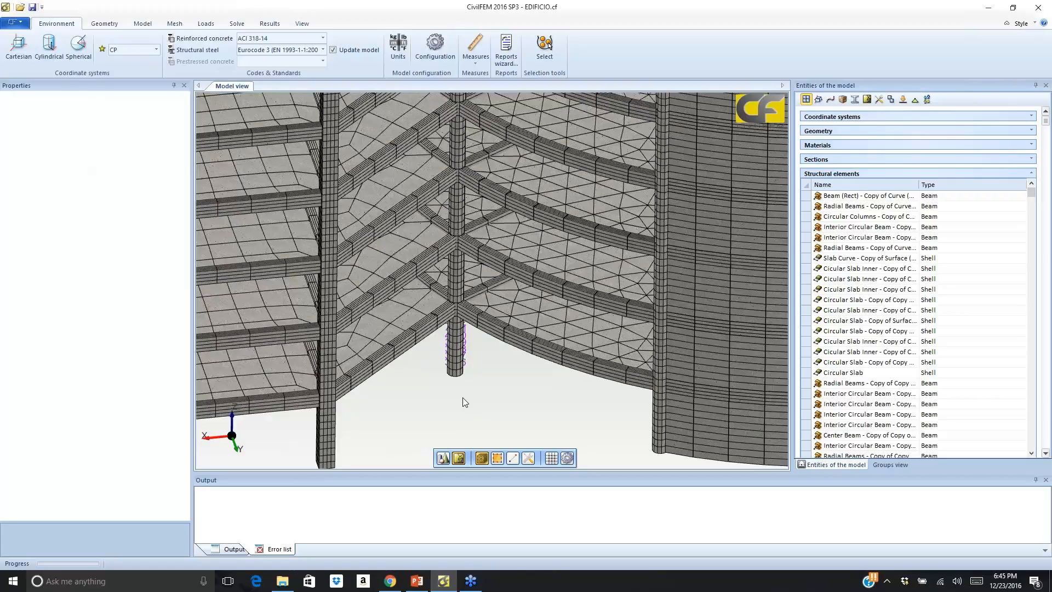
left_click(455, 361)
scroll(449, 350, "up", 2)
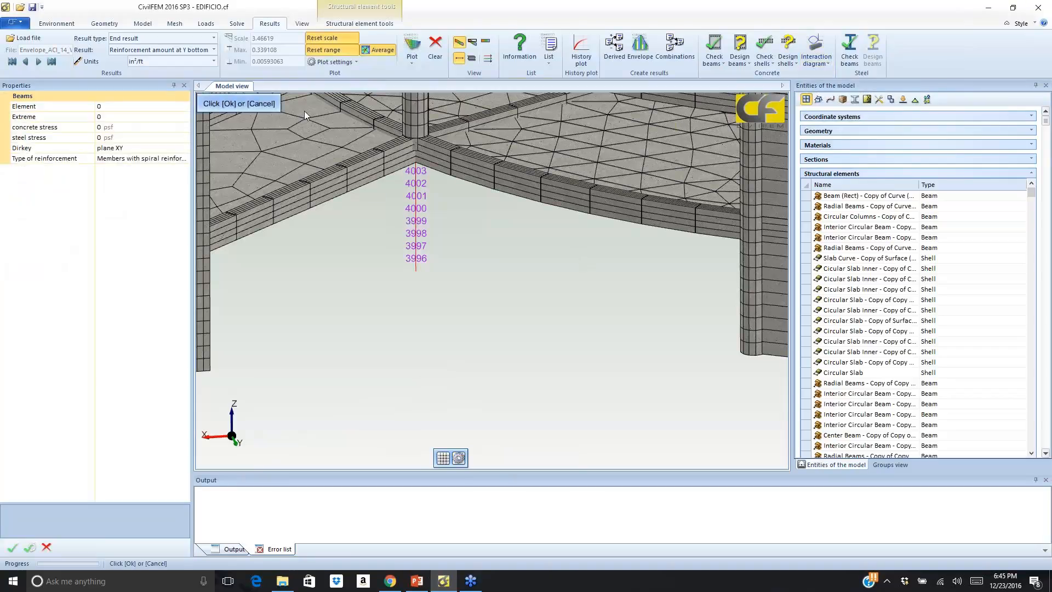
Generate the interaction diagram for column element 4003 at extreme 1, review it, and close it
left_click(119, 107)
double_click(113, 108)
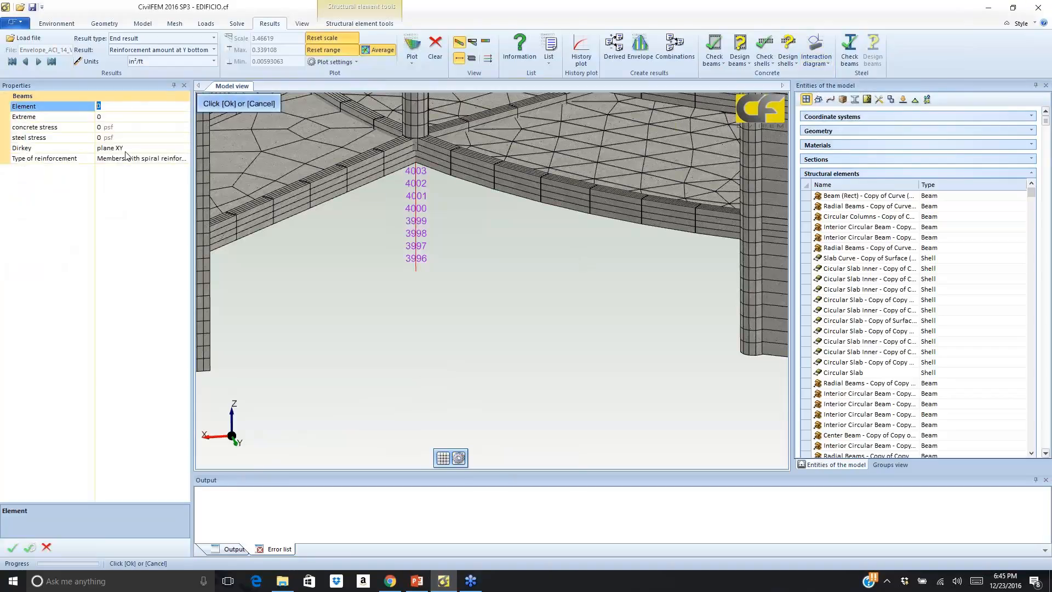
type("4003")
left_click(12, 547)
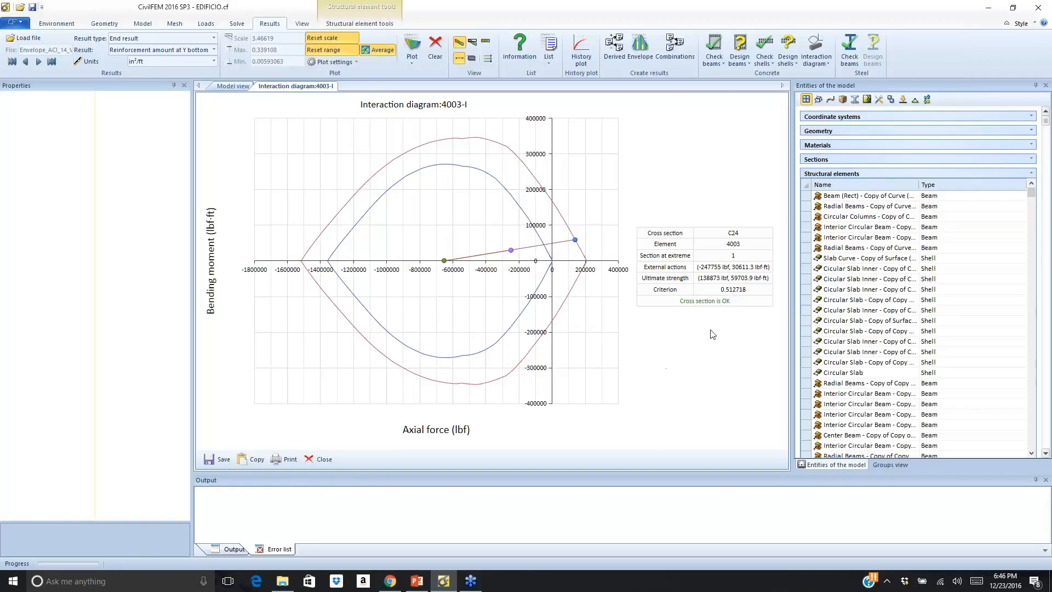
left_click(316, 459)
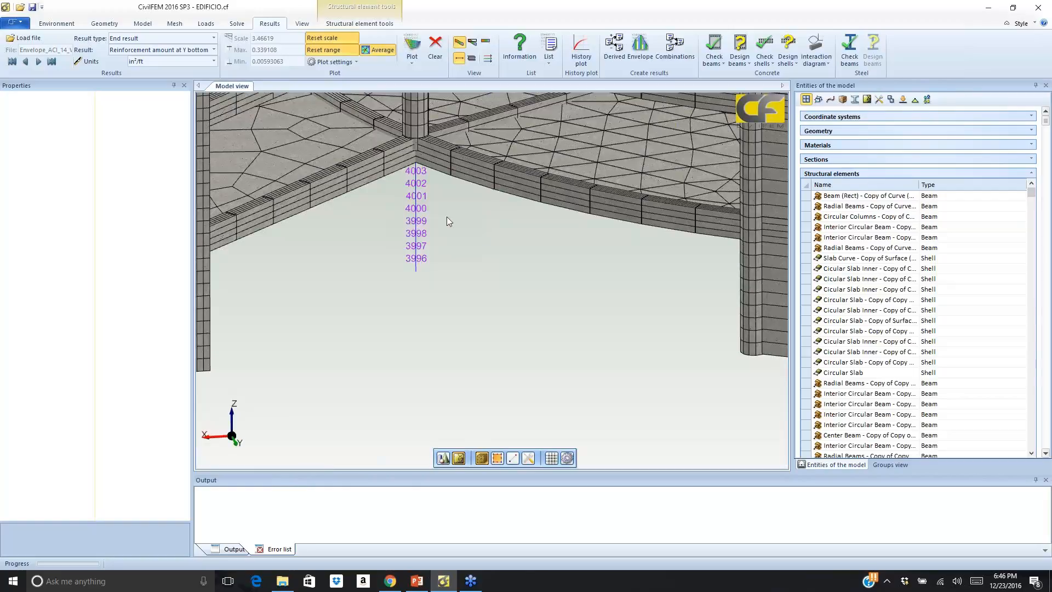
Hide the column's element numbers, restore its solid section display, and return to a view of the whole building
left_click(414, 216)
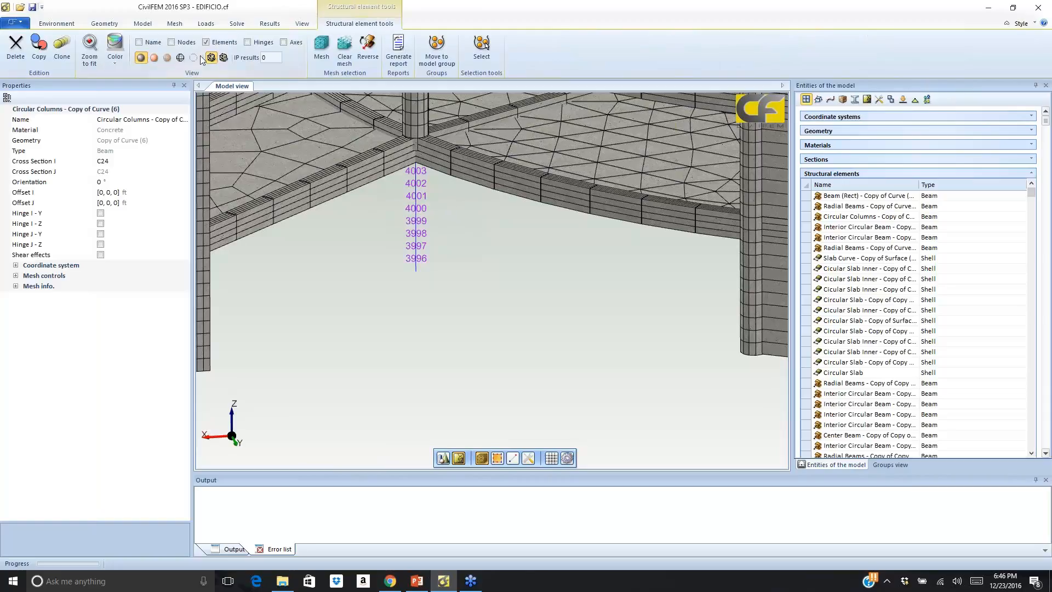
left_click(212, 58)
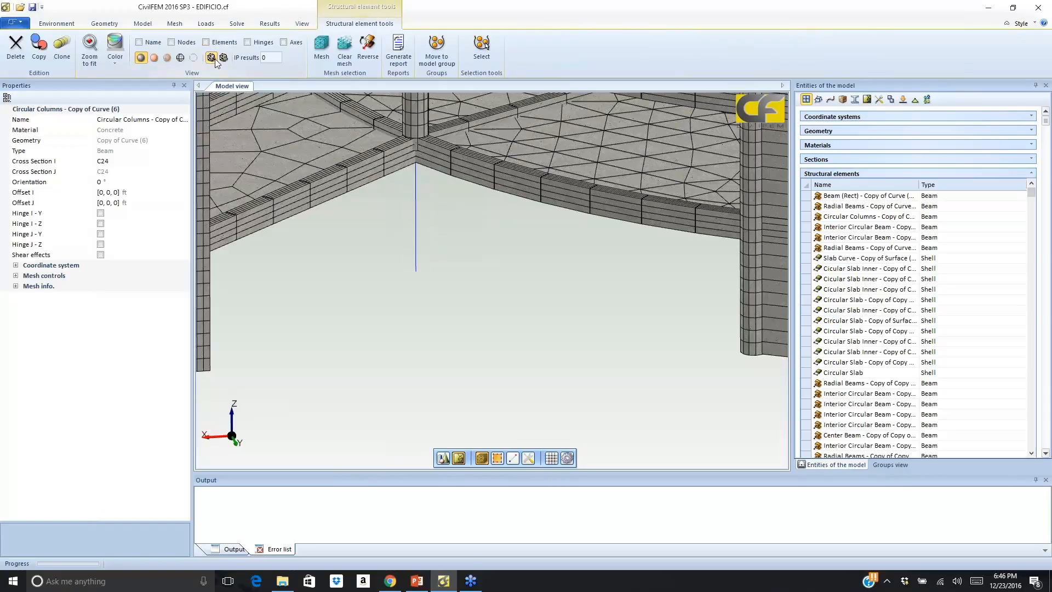
left_click(508, 234)
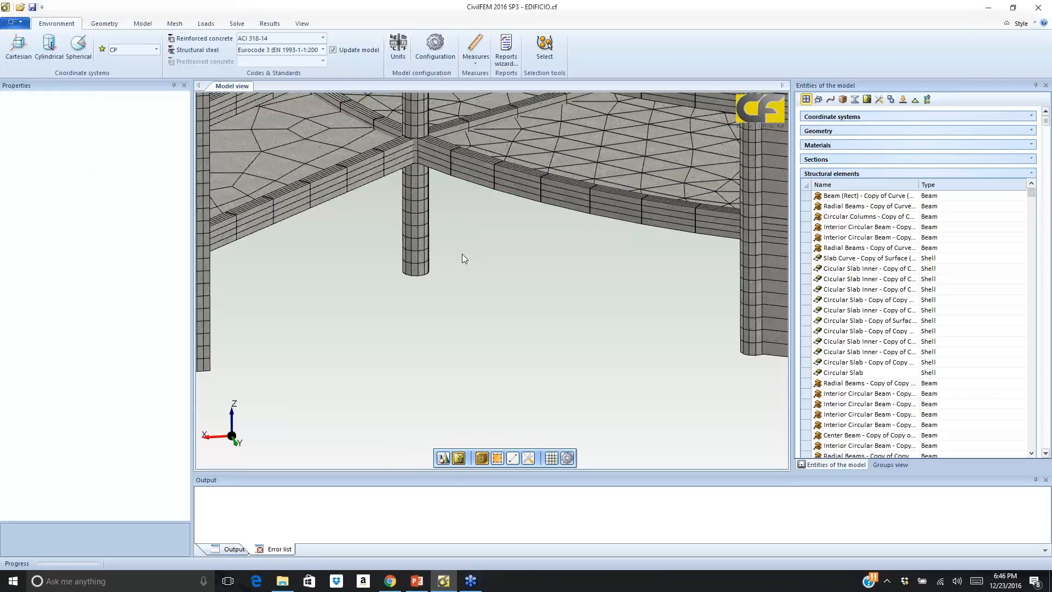
scroll(458, 262, "down", 2)
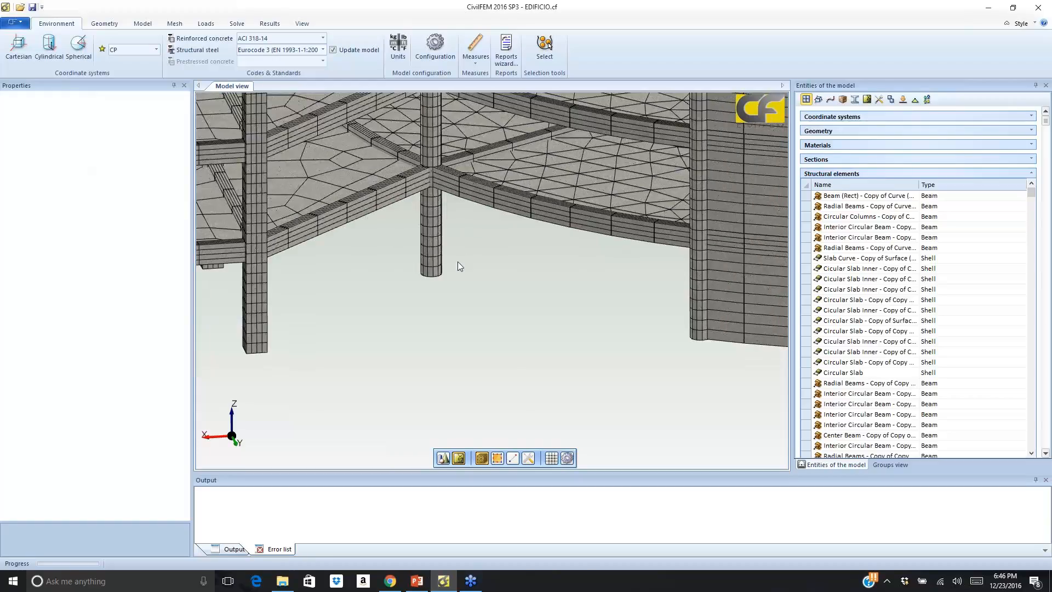
scroll(458, 261, "down", 5)
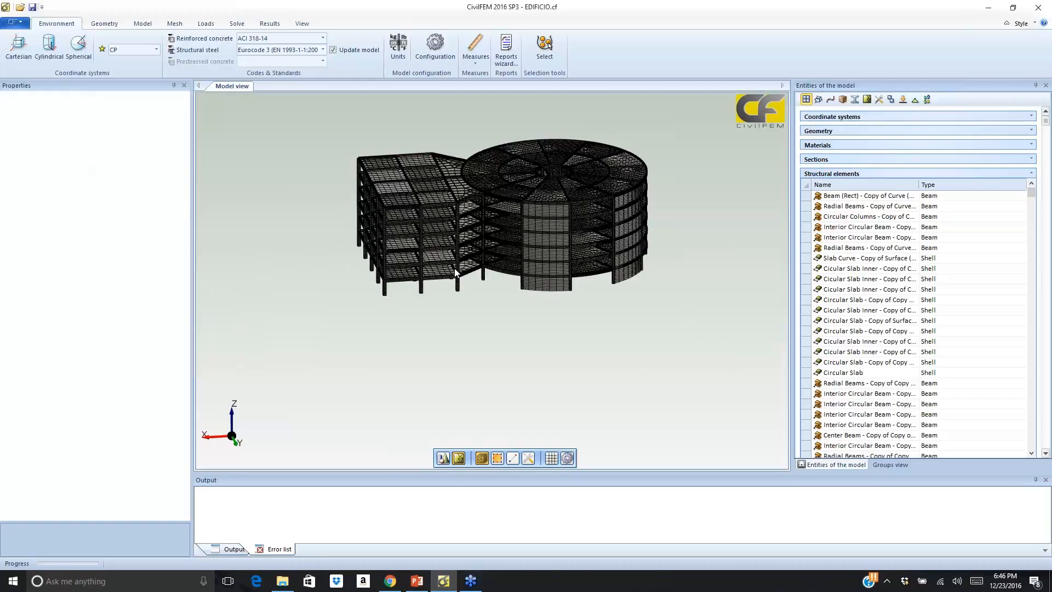
middle_click_drag(455, 268, 436, 371)
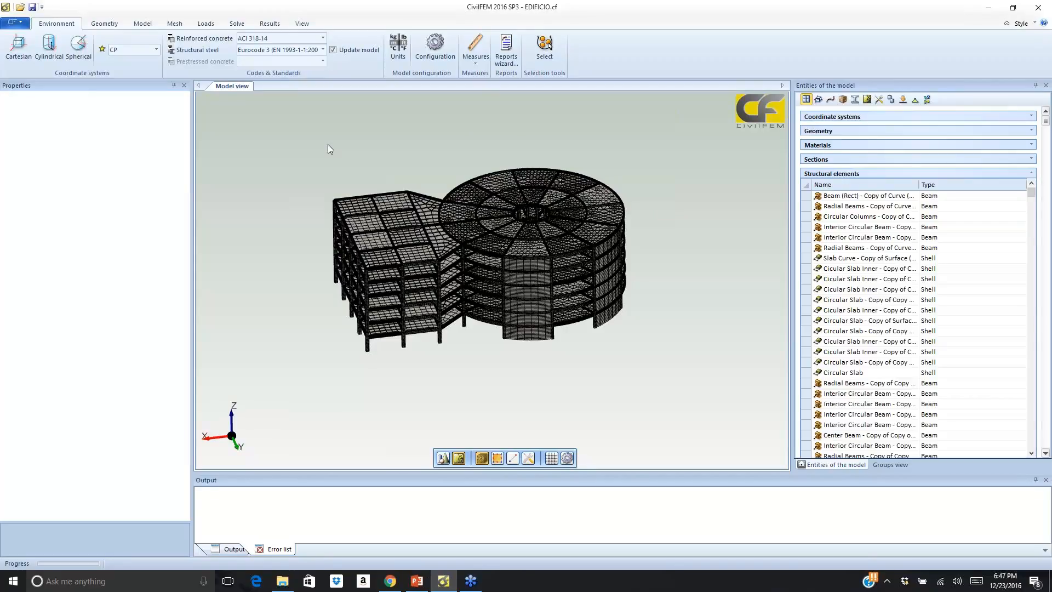
left_click(25, 25)
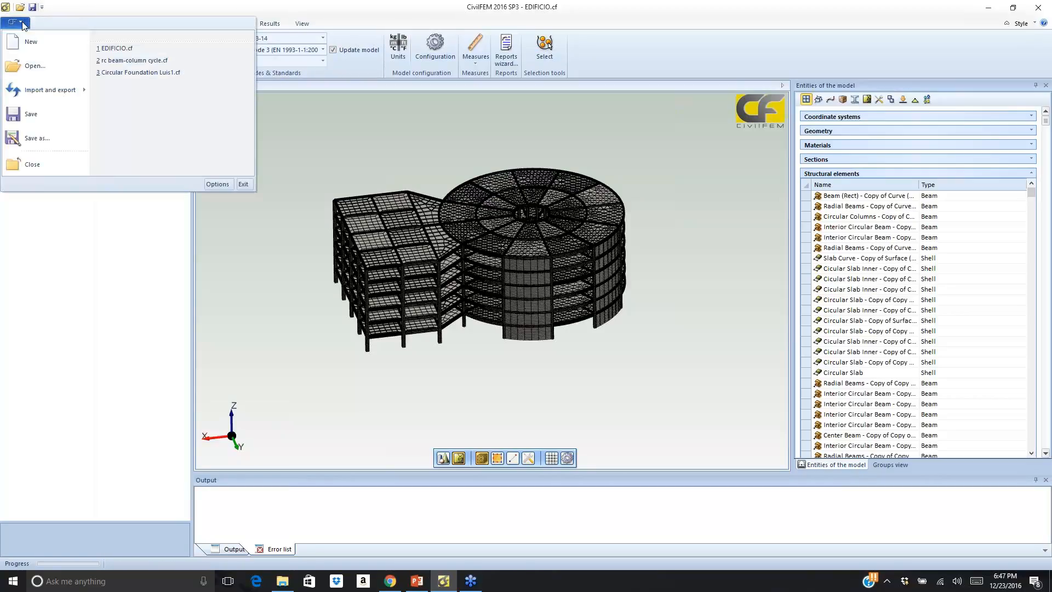
left_click(33, 66)
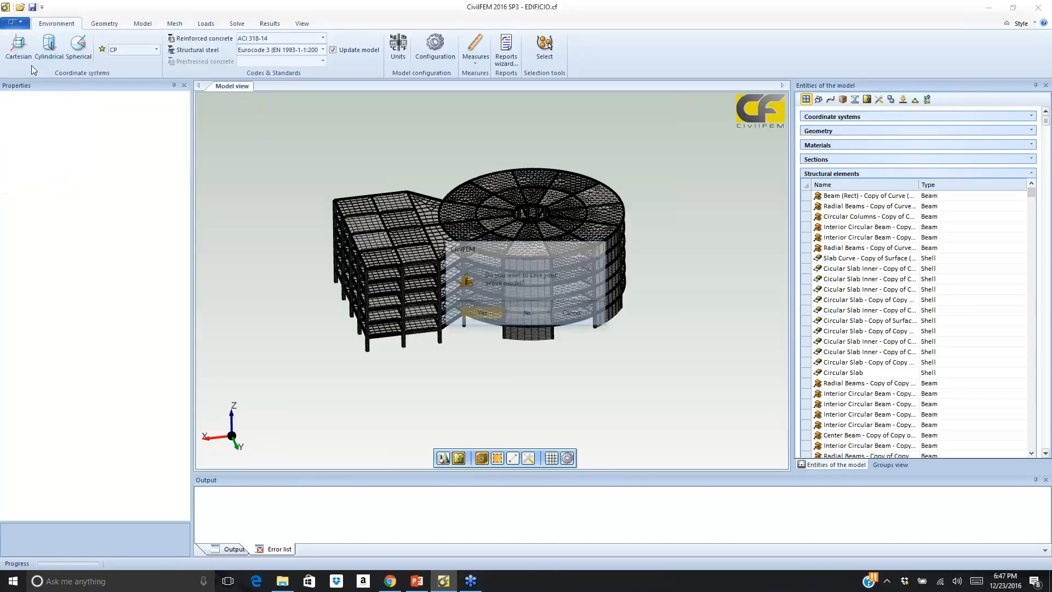
left_click(527, 316)
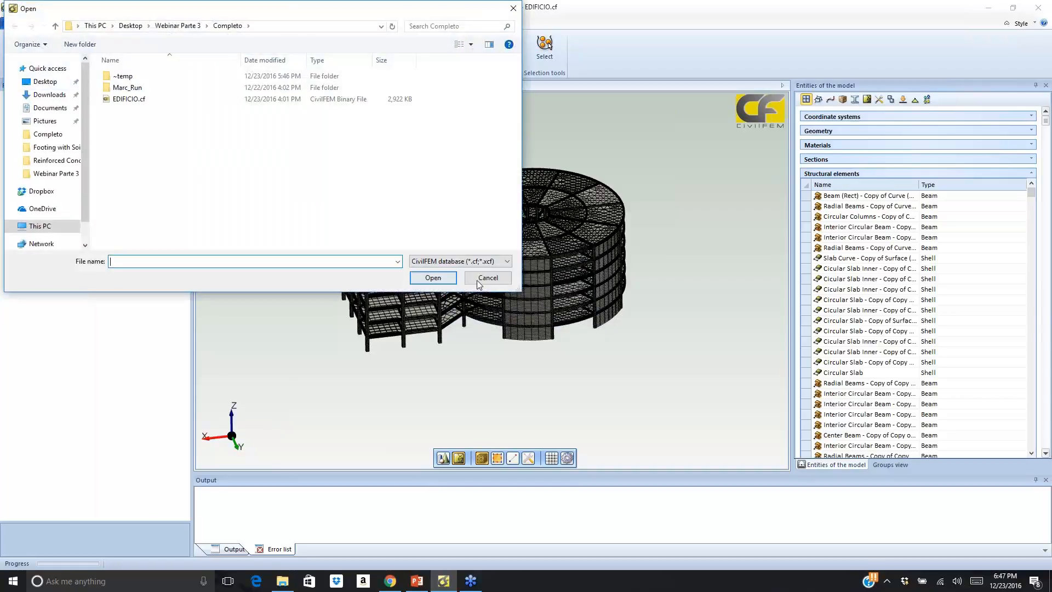
left_click(479, 284)
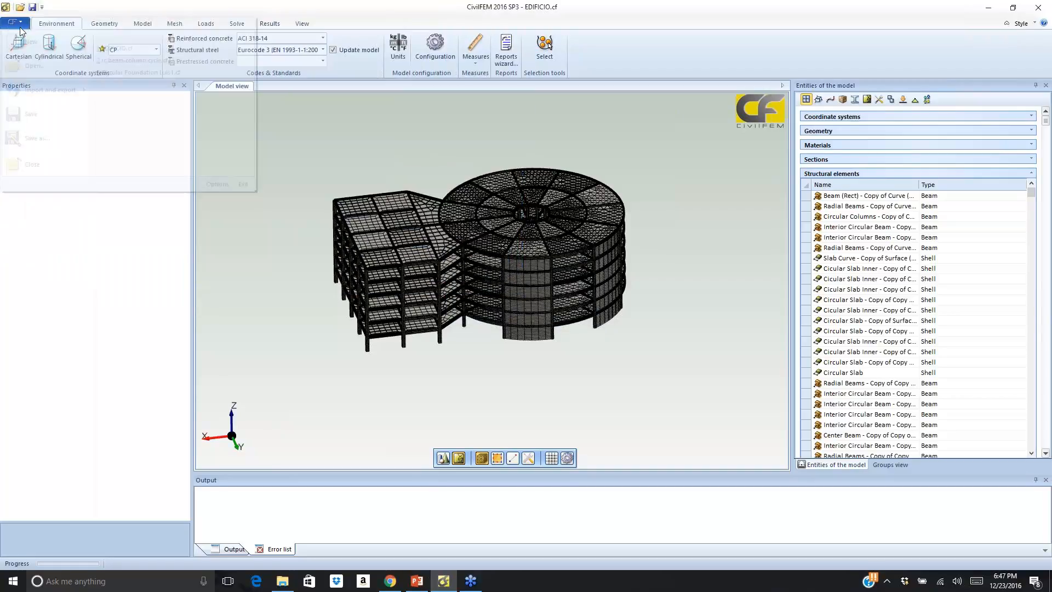
Save the building model and create a new 3D static structural model
left_click(26, 41)
left_click(472, 315)
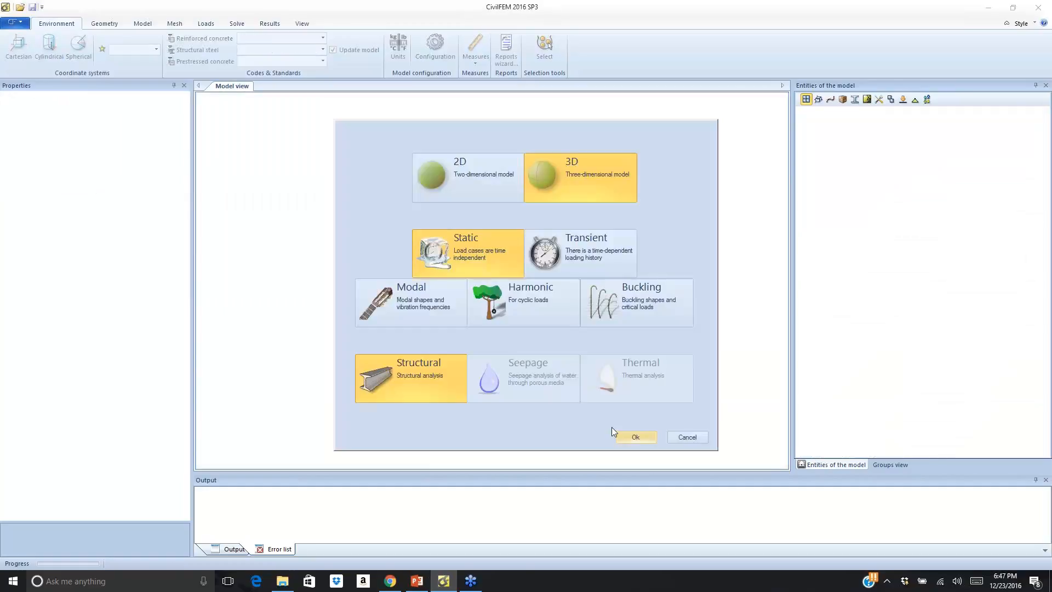
left_click(612, 430)
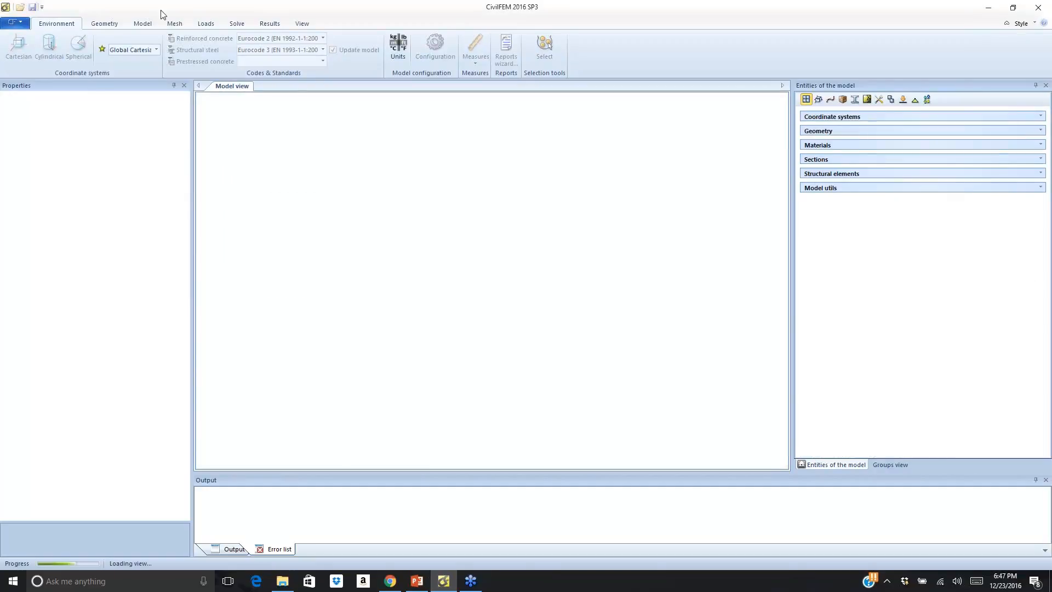
Open the circular foundation model from the Foundation Model folder on the Desktop, without saving the empty model
left_click(21, 7)
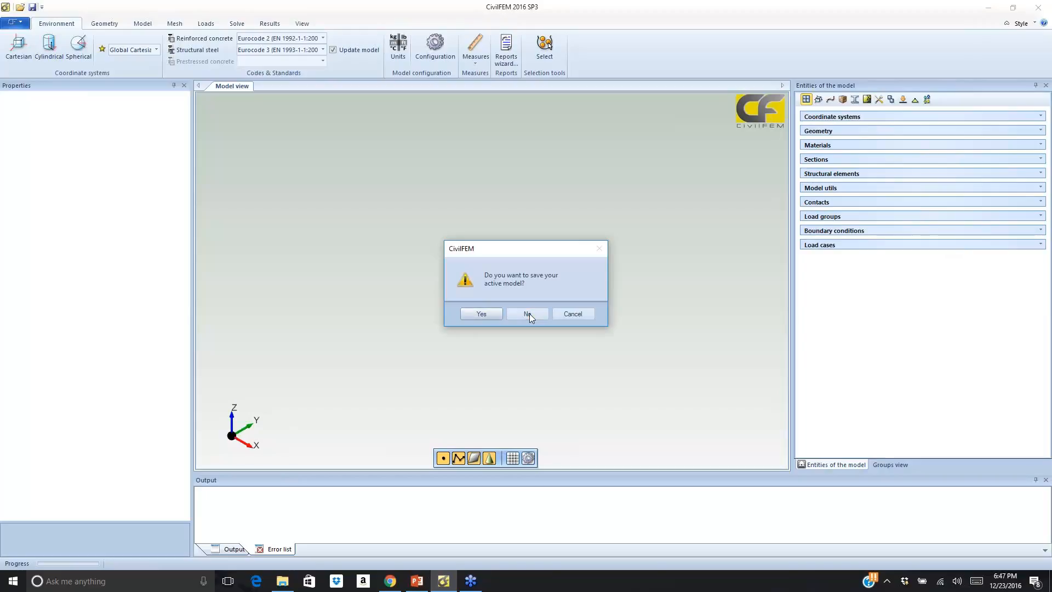
left_click(529, 313)
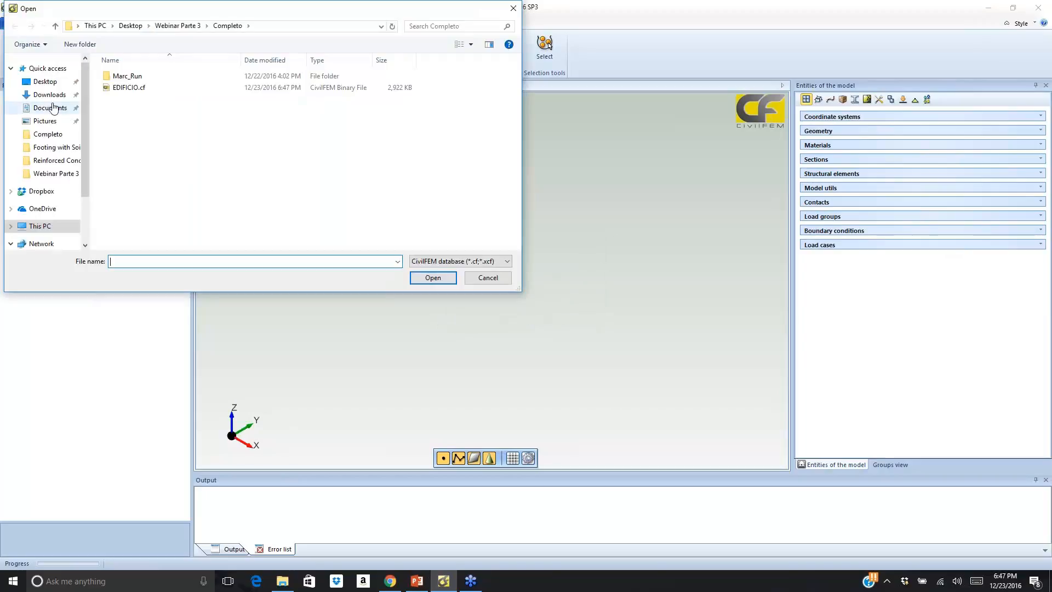
left_click(45, 81)
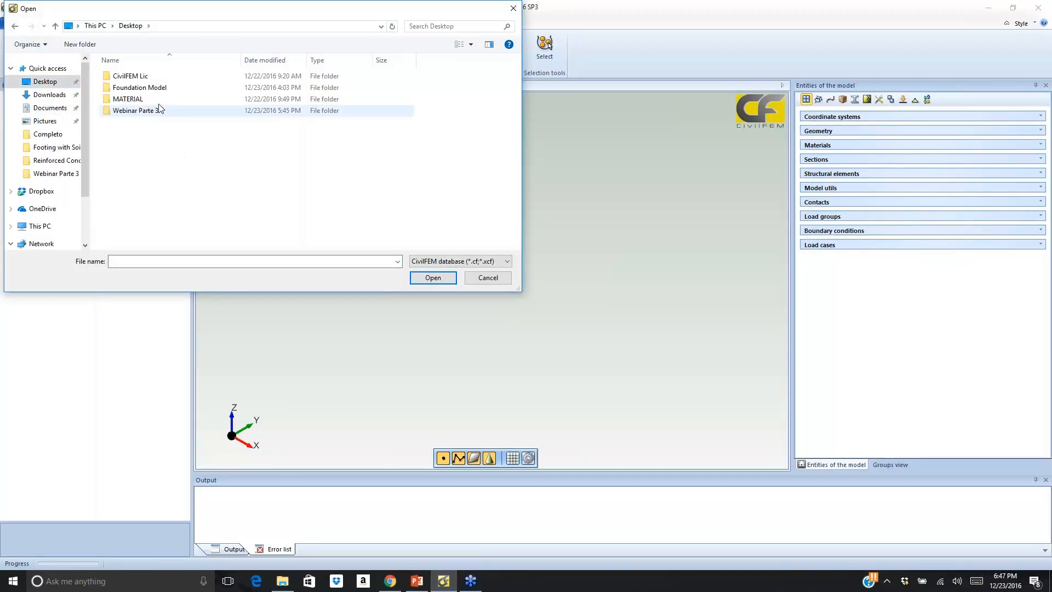
double_click(140, 88)
double_click(140, 75)
left_click(143, 76)
left_click(431, 282)
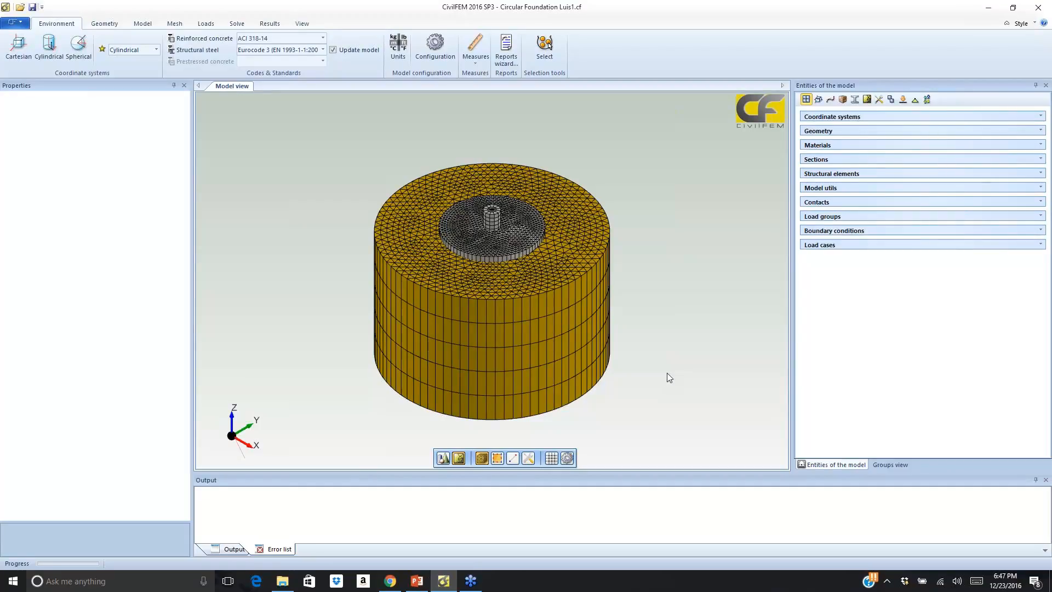
View the foundation from the side along X and review the Sand - clay soil's properties, including its Drucker-Prager parameters
left_click(250, 449)
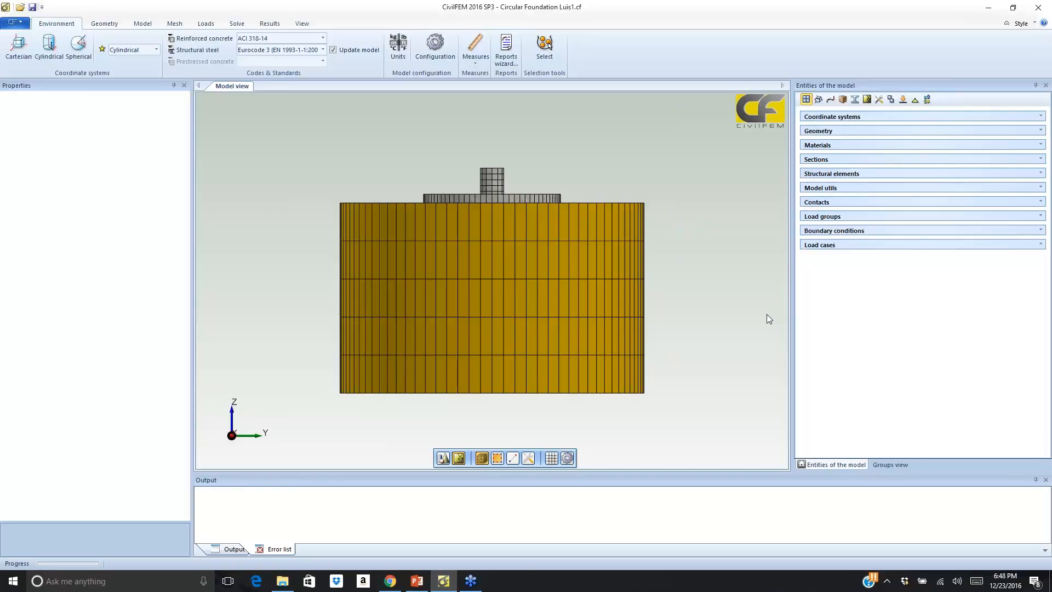
left_click(842, 99)
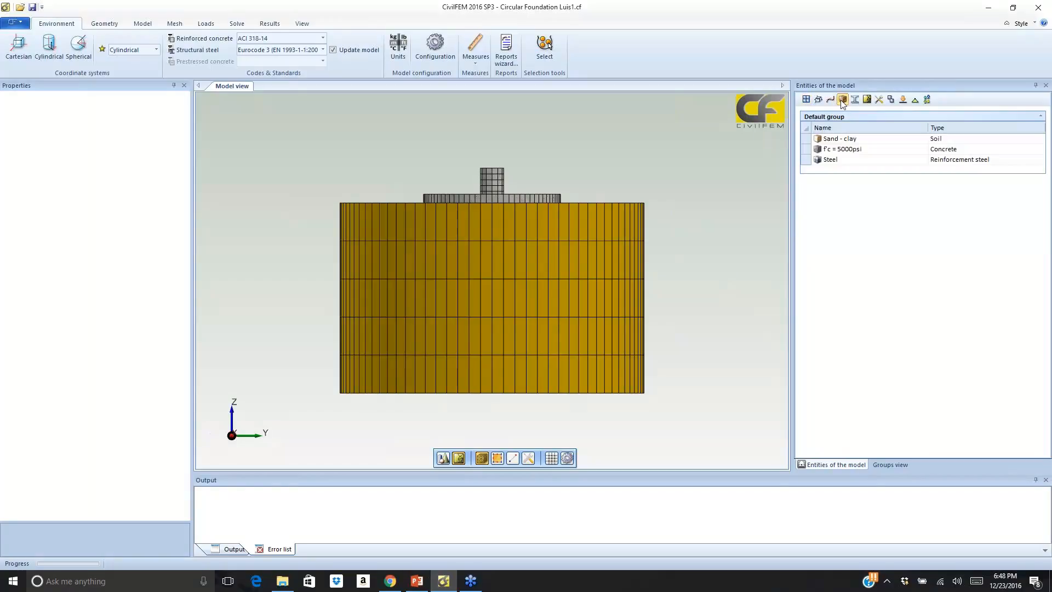
left_click(831, 142)
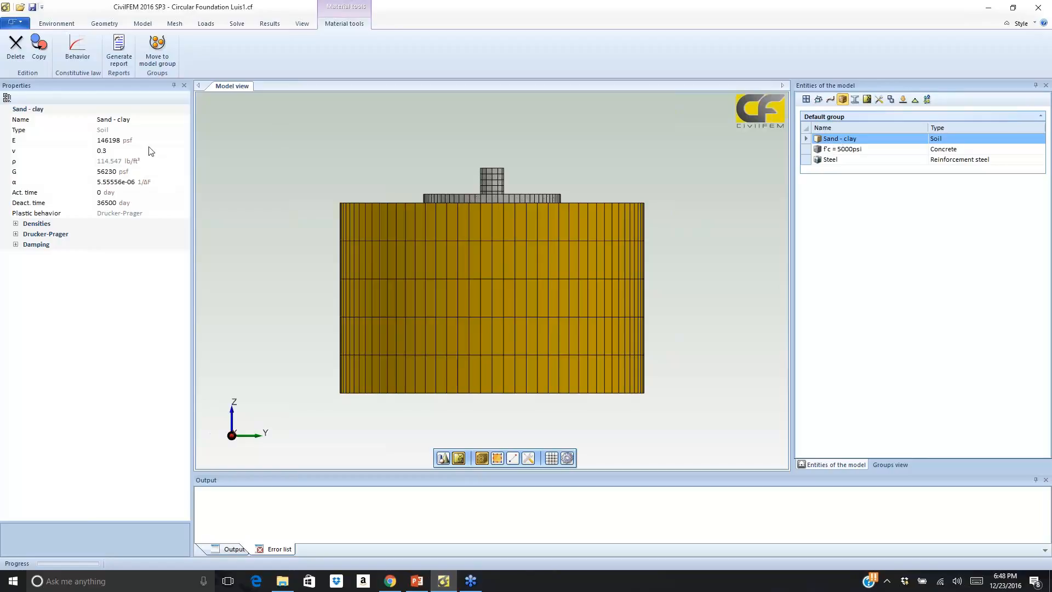
left_click(16, 234)
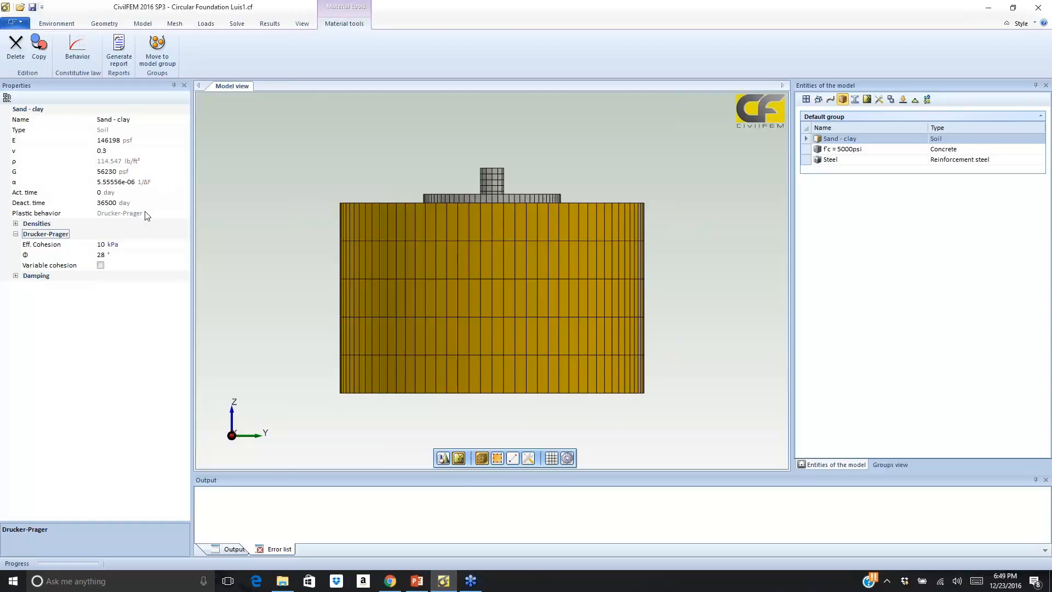
left_click(256, 178)
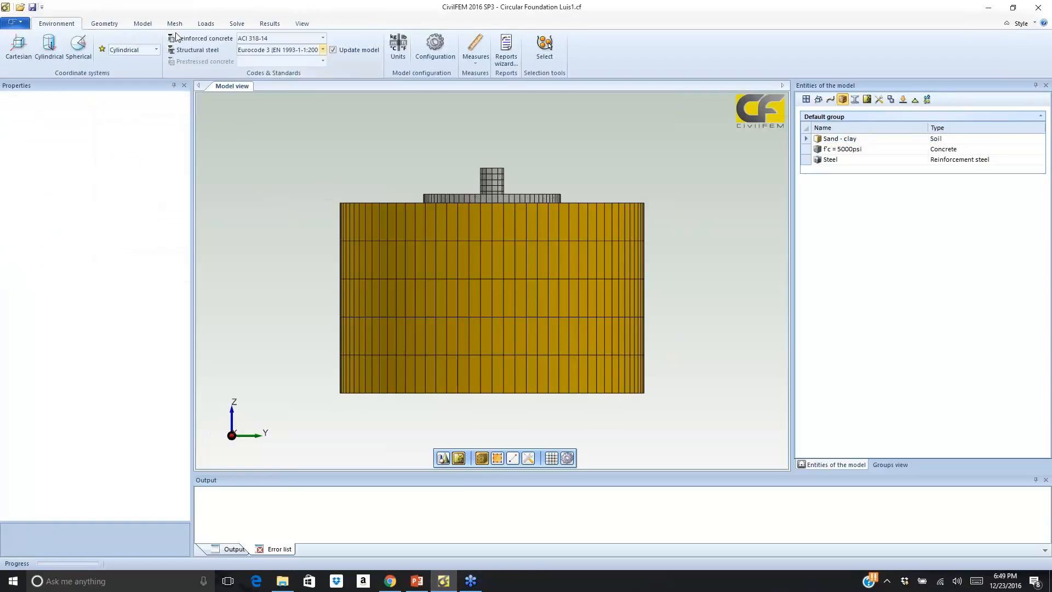
Start a new rock material and browse the available rock types
left_click(141, 24)
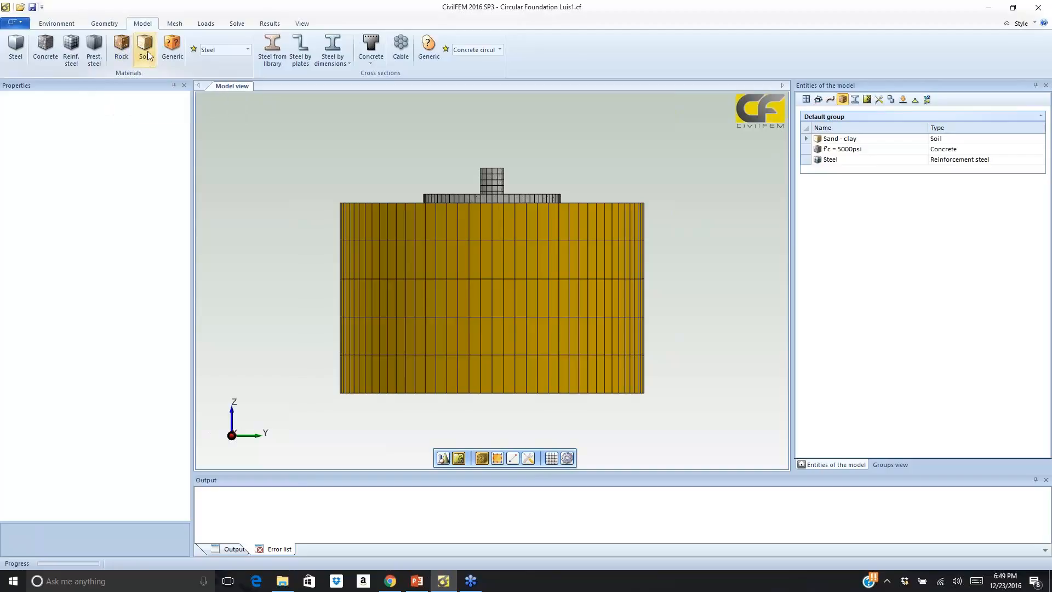
left_click(118, 55)
left_click(178, 119)
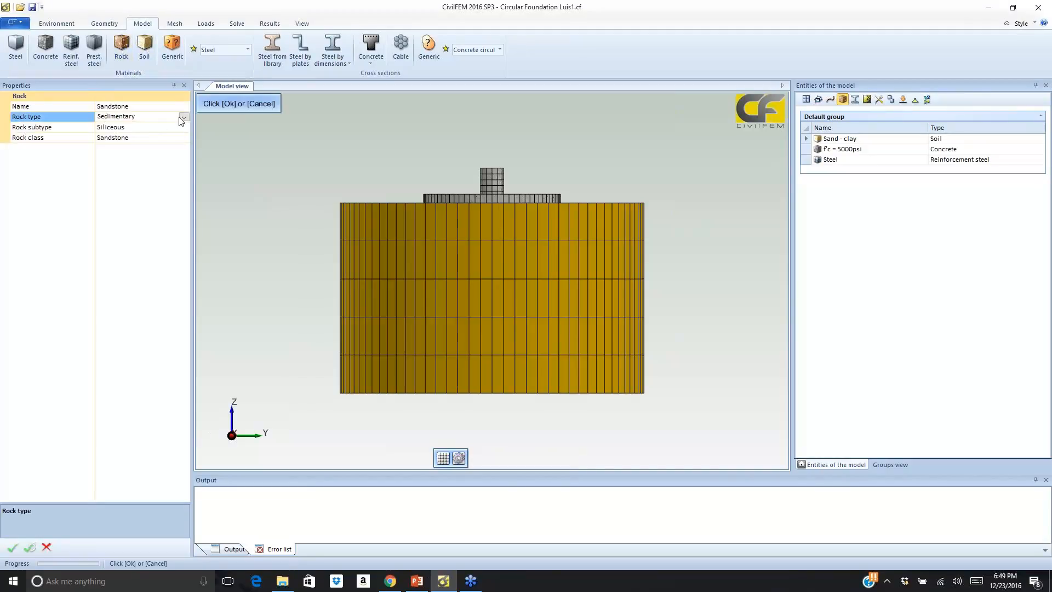
left_click(183, 117)
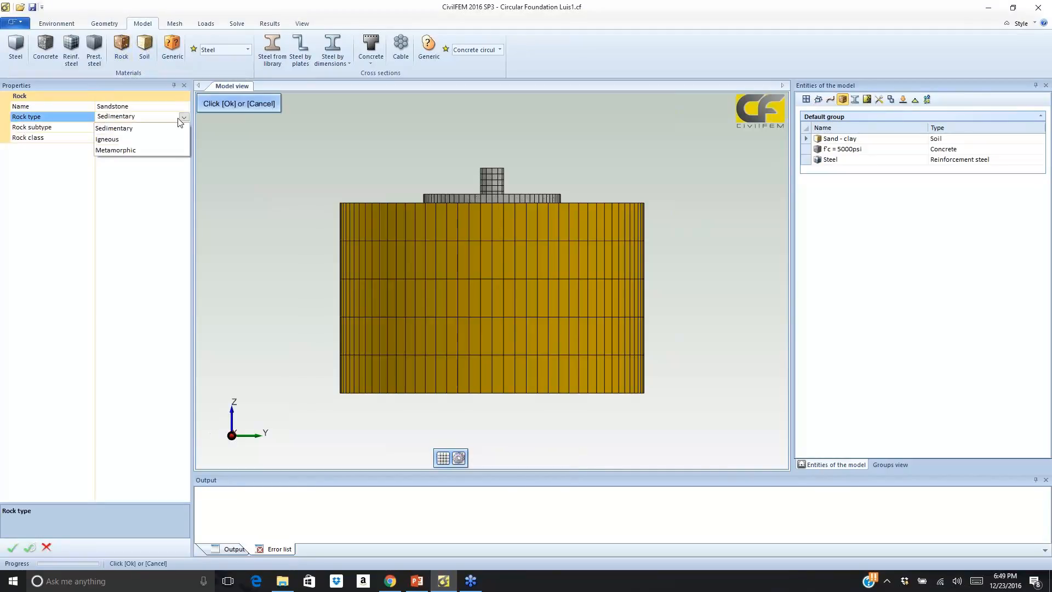
left_click(157, 148)
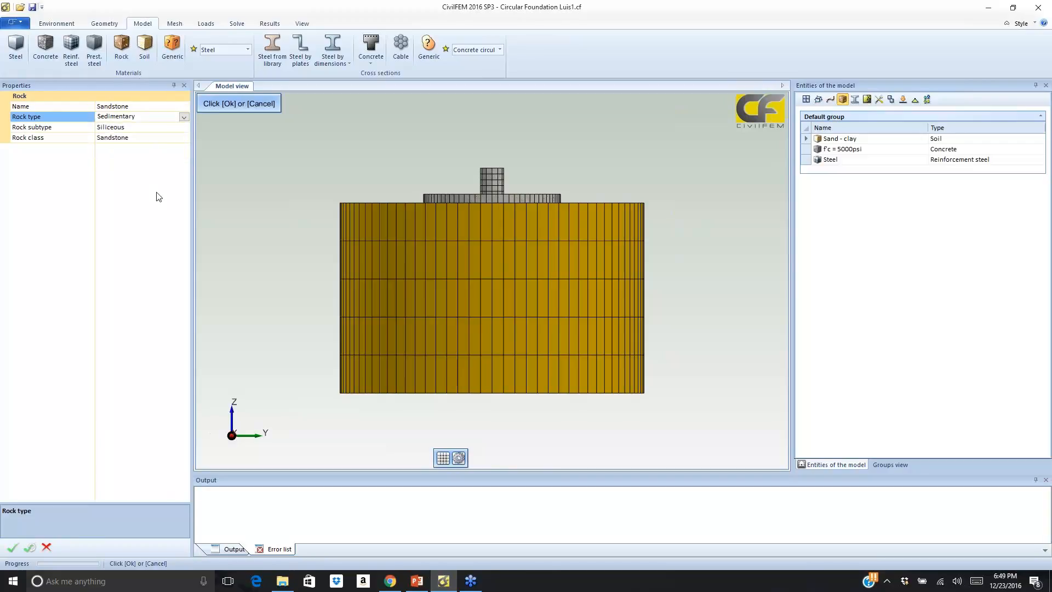
Browse the soil types available for a new soil material and cancel its creation
left_click(144, 48)
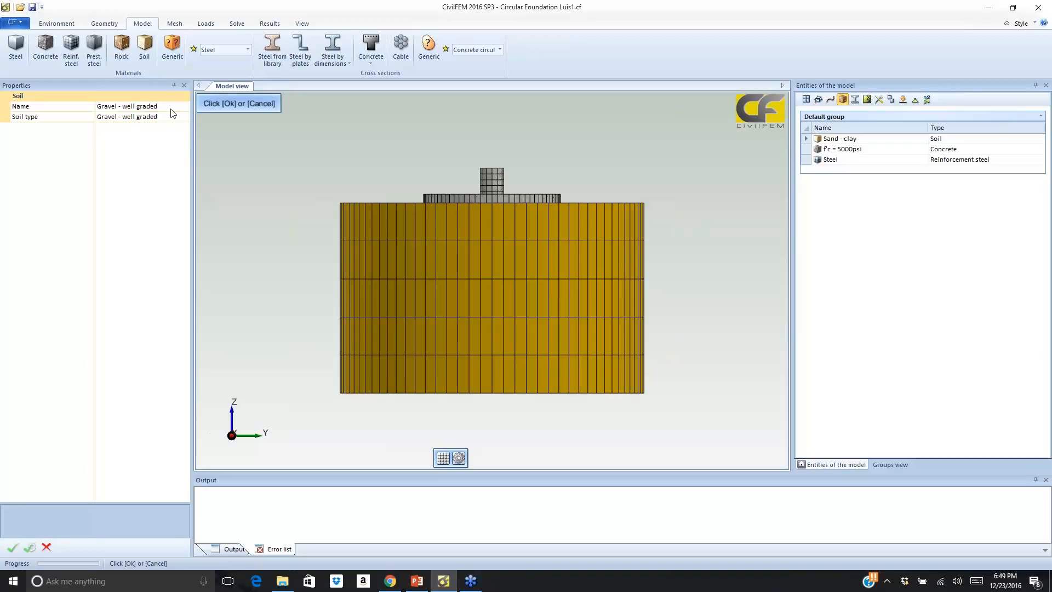
left_click(167, 106)
left_click(184, 117)
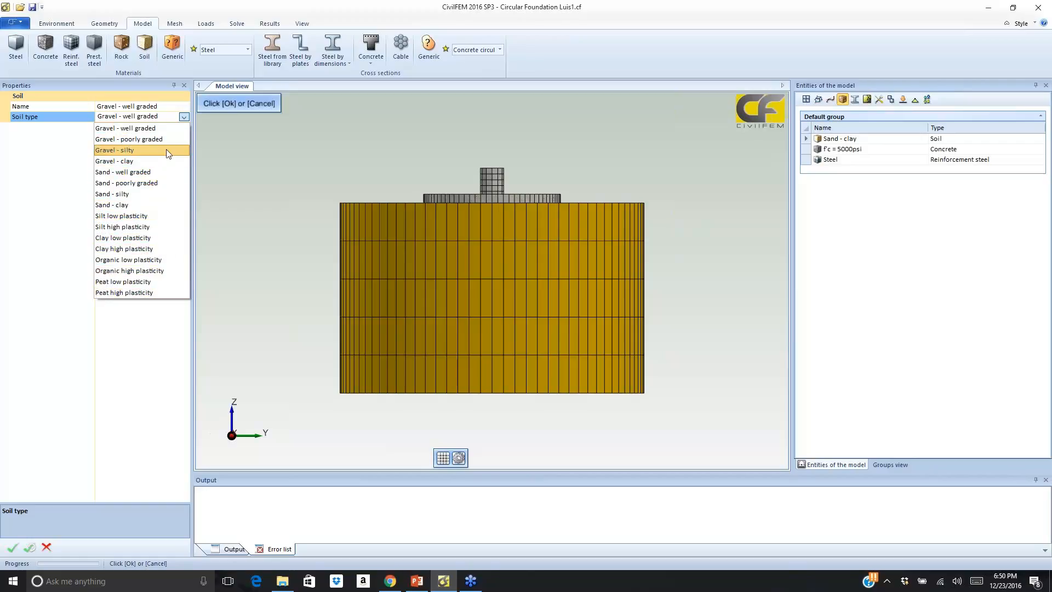
left_click(278, 154)
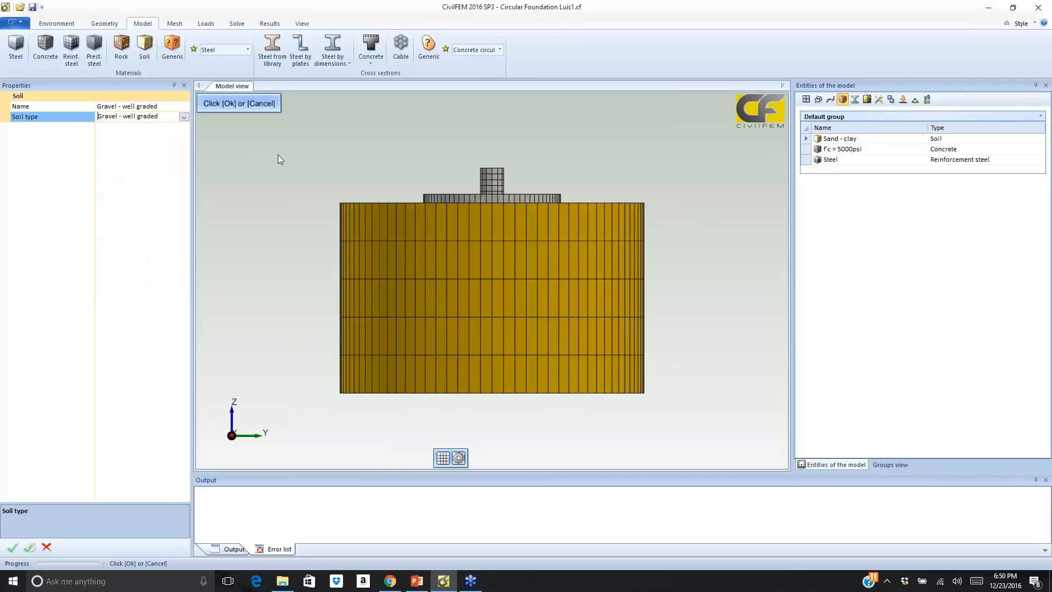
left_click(48, 548)
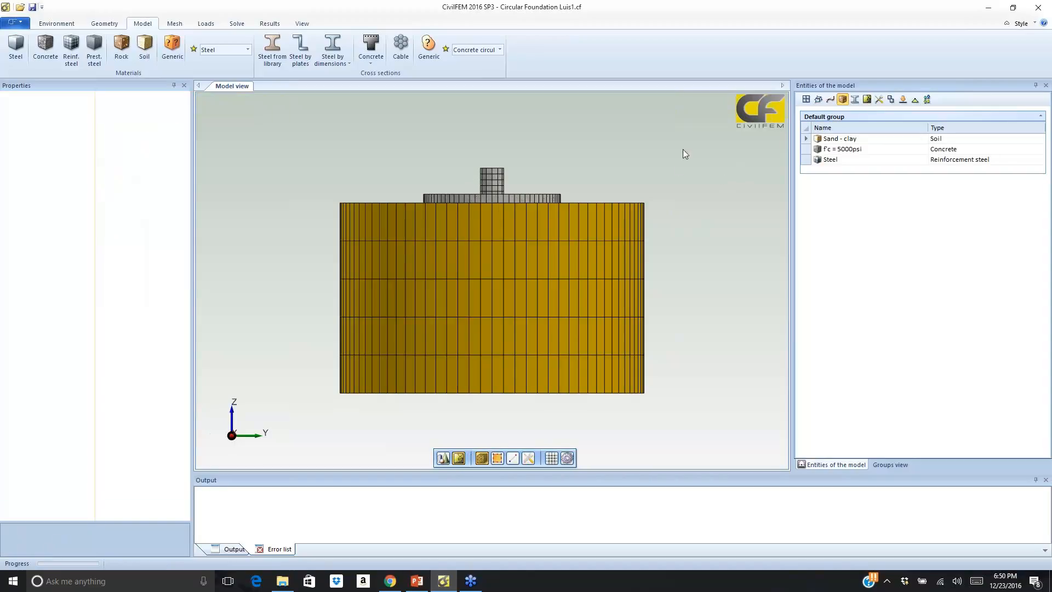
Plot the Axial Load load case on the foundation mesh and inspect its loads and boundary conditions from an oblique view
left_click(237, 23)
left_click(206, 23)
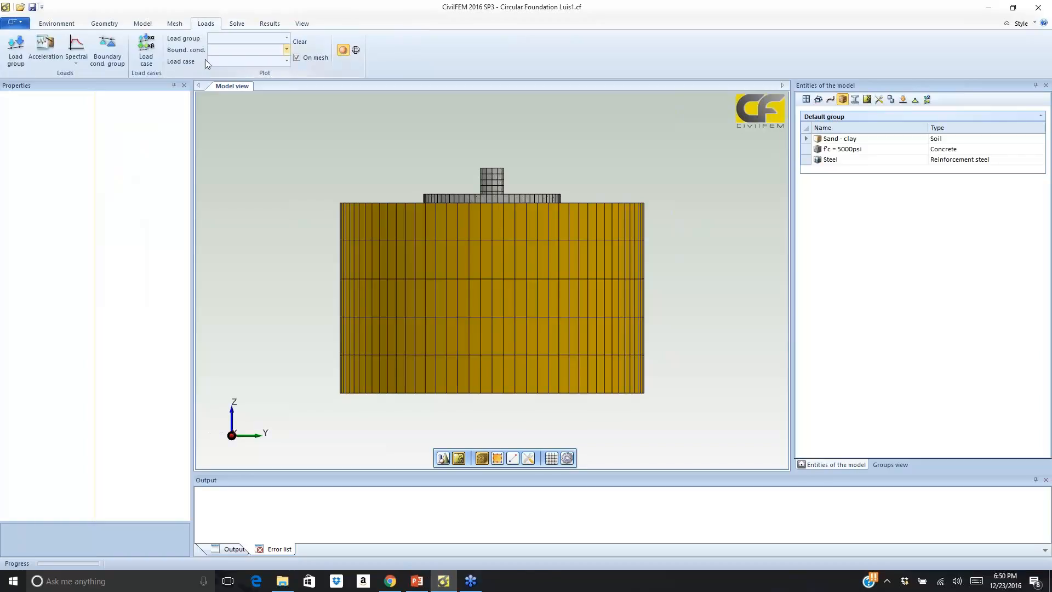
left_click(285, 61)
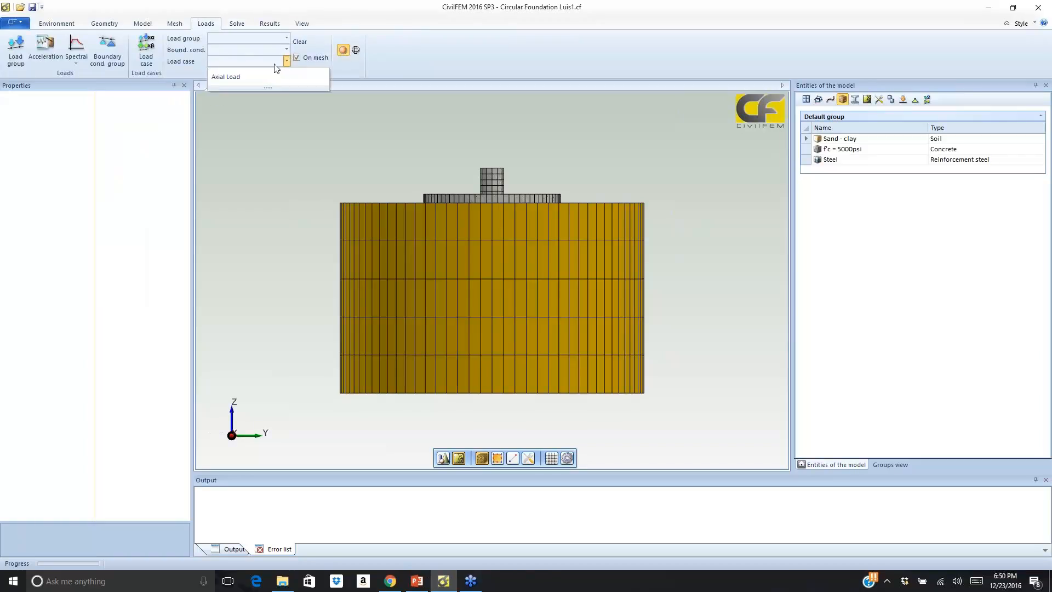
left_click(255, 77)
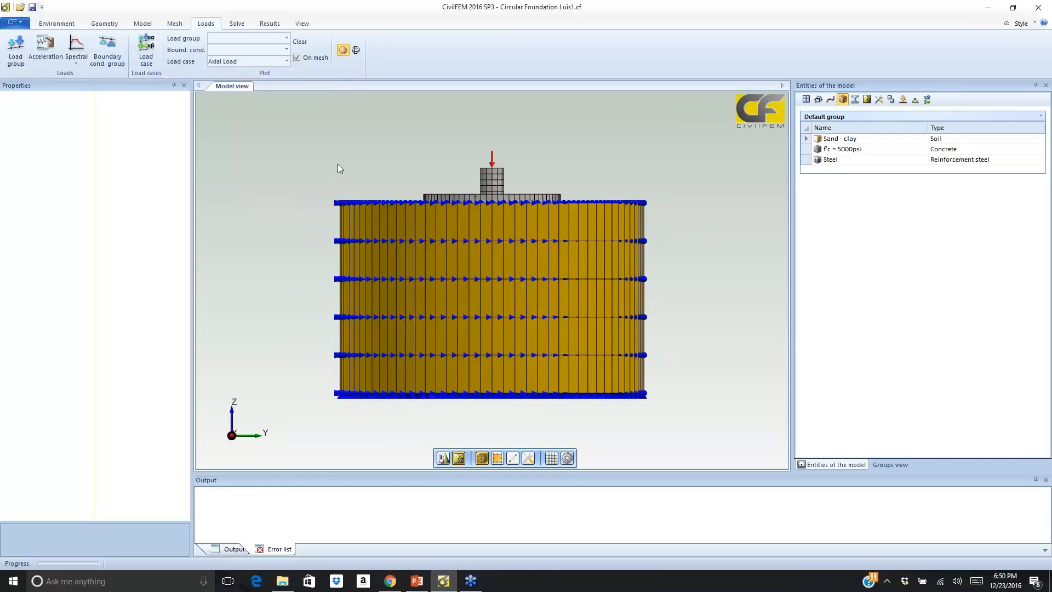
middle_click_drag(338, 164, 334, 193)
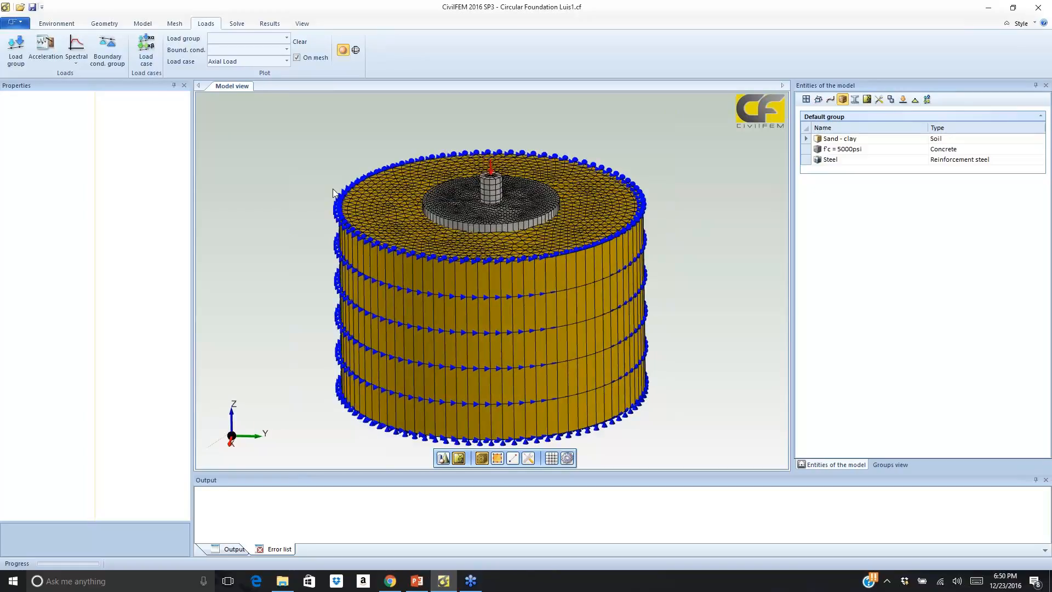
middle_click_drag(332, 193, 355, 198)
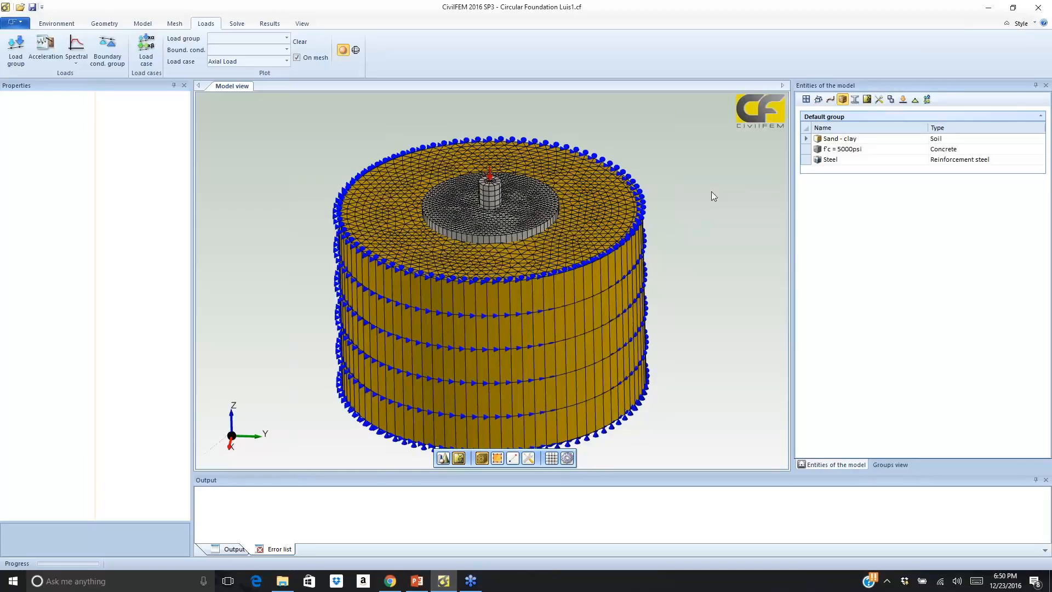
scroll(711, 197, "down", 1)
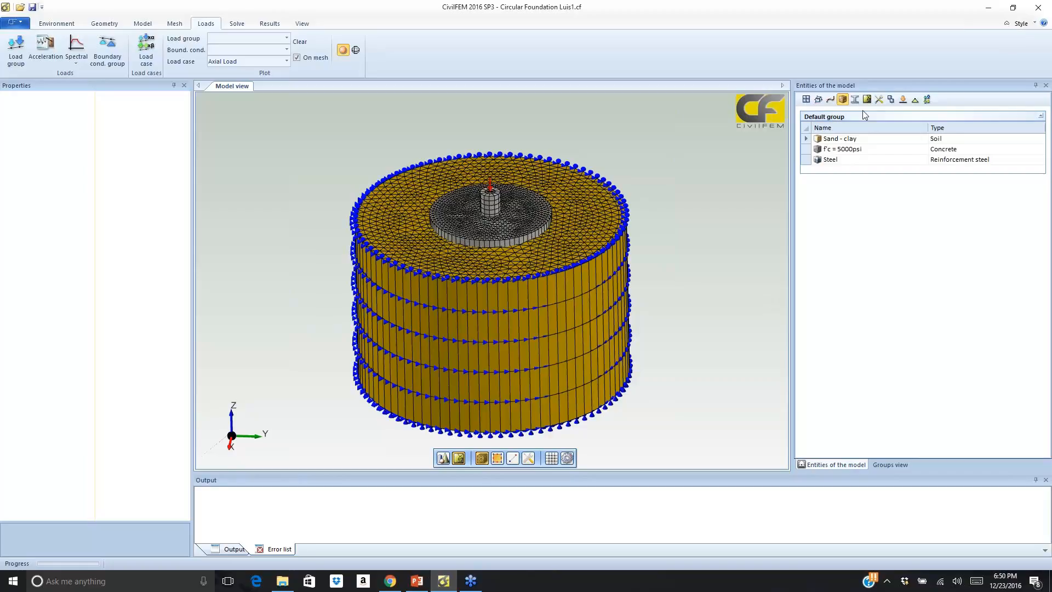
Review the Footin-Soil contact's interaction properties and the available contact types, leaving the definition as is
left_click(891, 100)
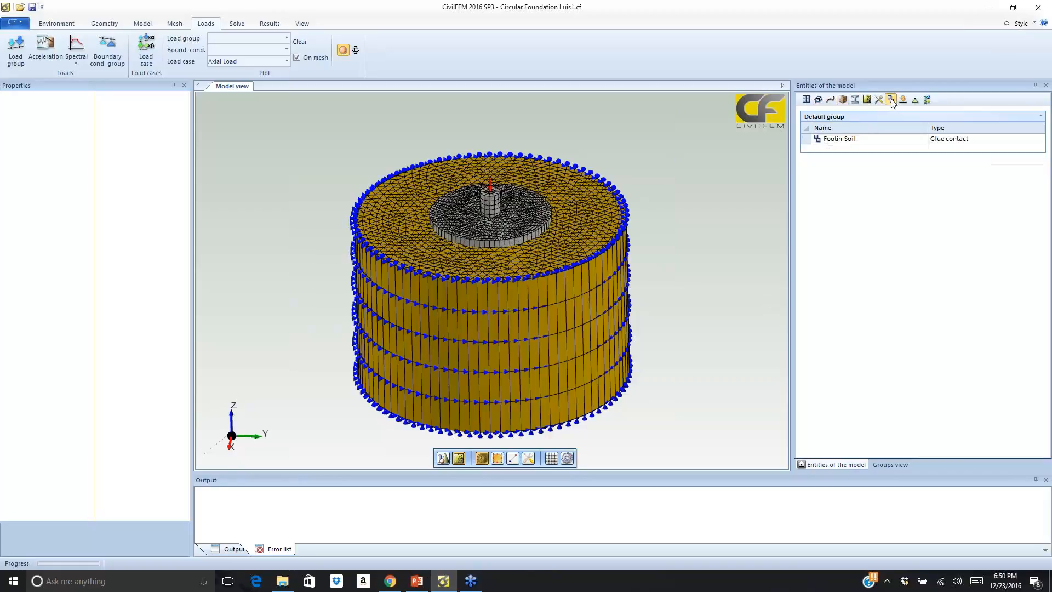
left_click(853, 141)
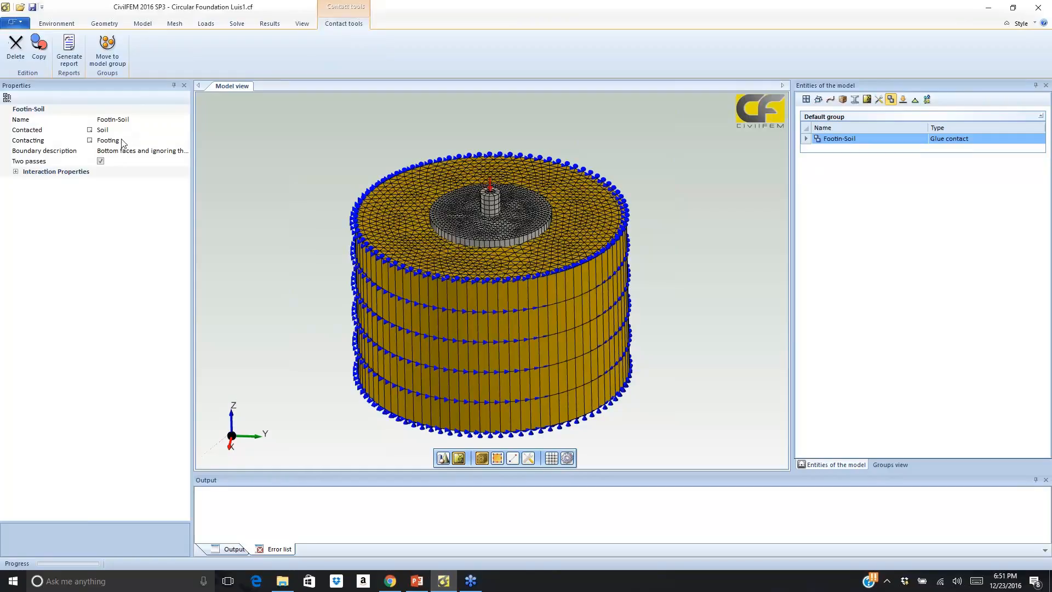
left_click(16, 172)
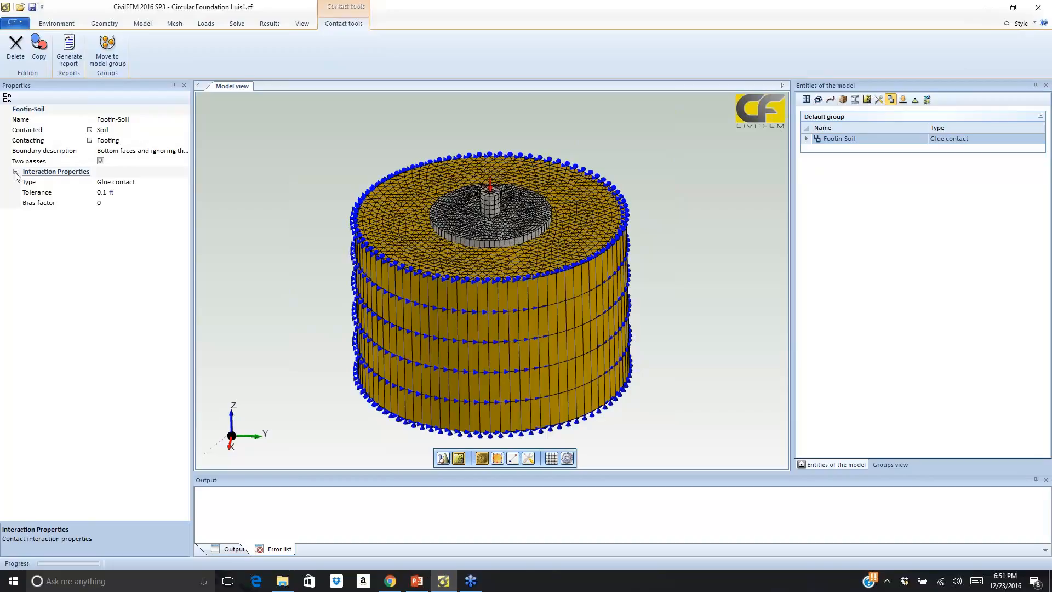
left_click(183, 183)
left_click(184, 182)
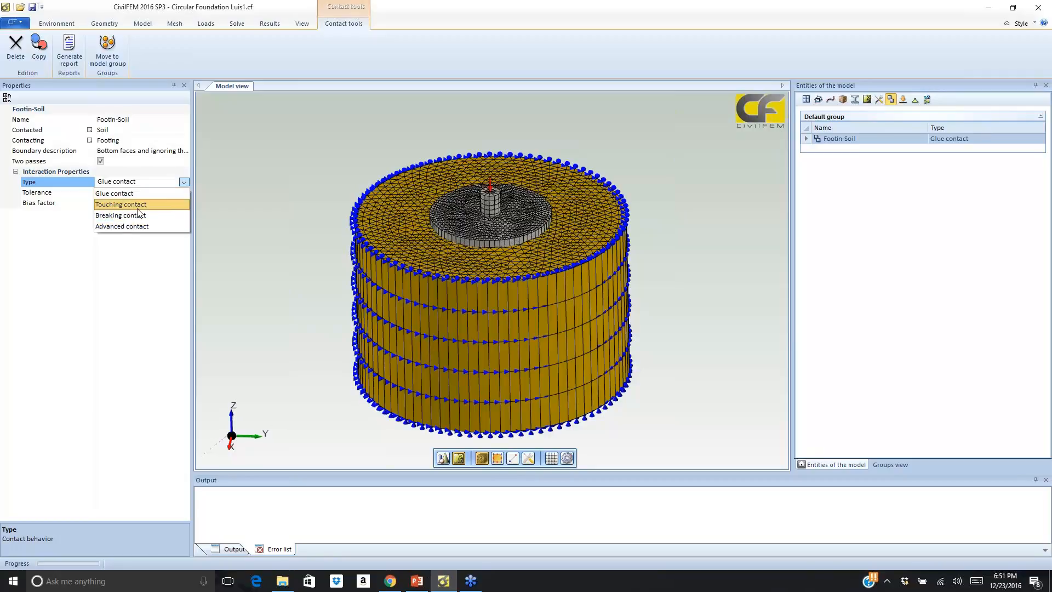
left_click(224, 216)
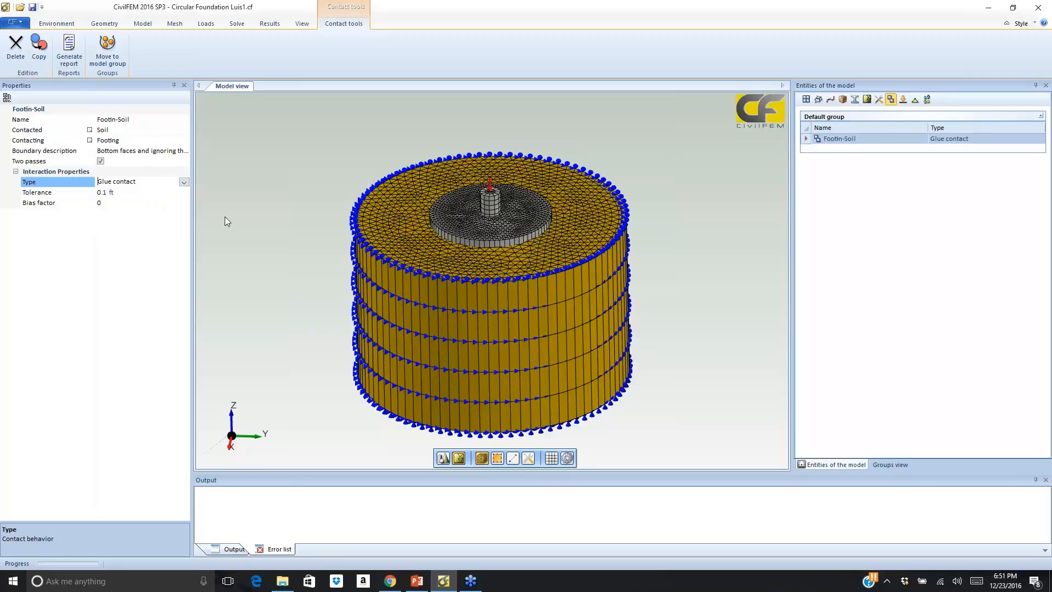
left_click(268, 193)
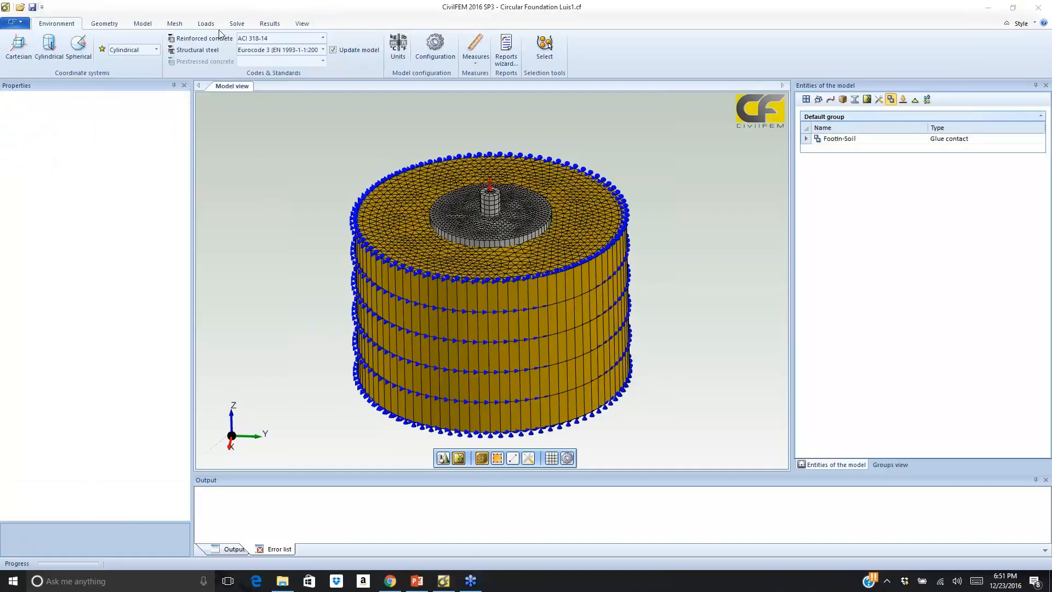
Load the results file Axial Load_20.rcf from the Footing with Soil folder
left_click(270, 24)
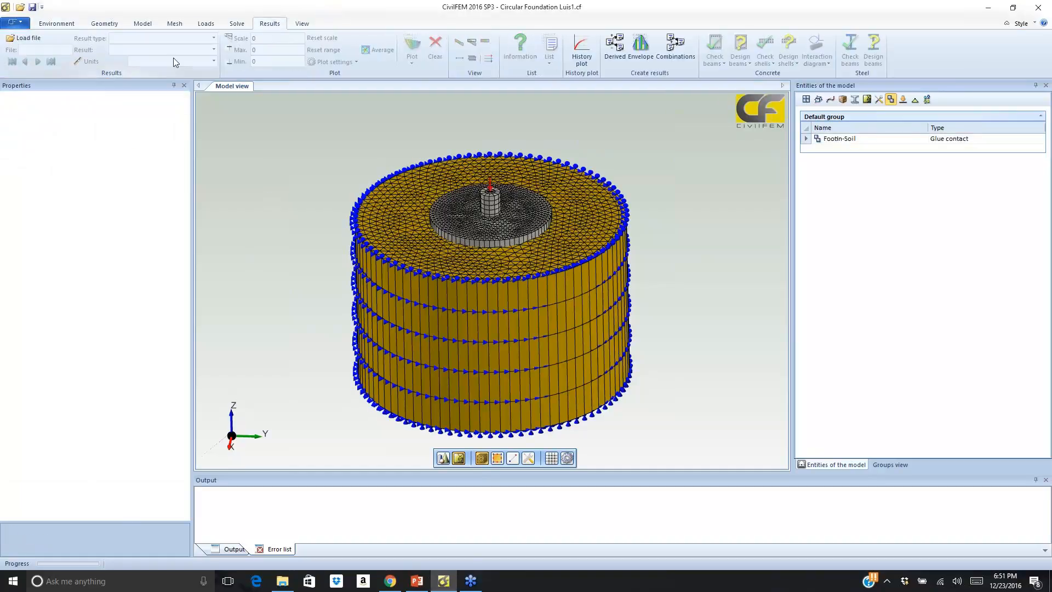
left_click(27, 38)
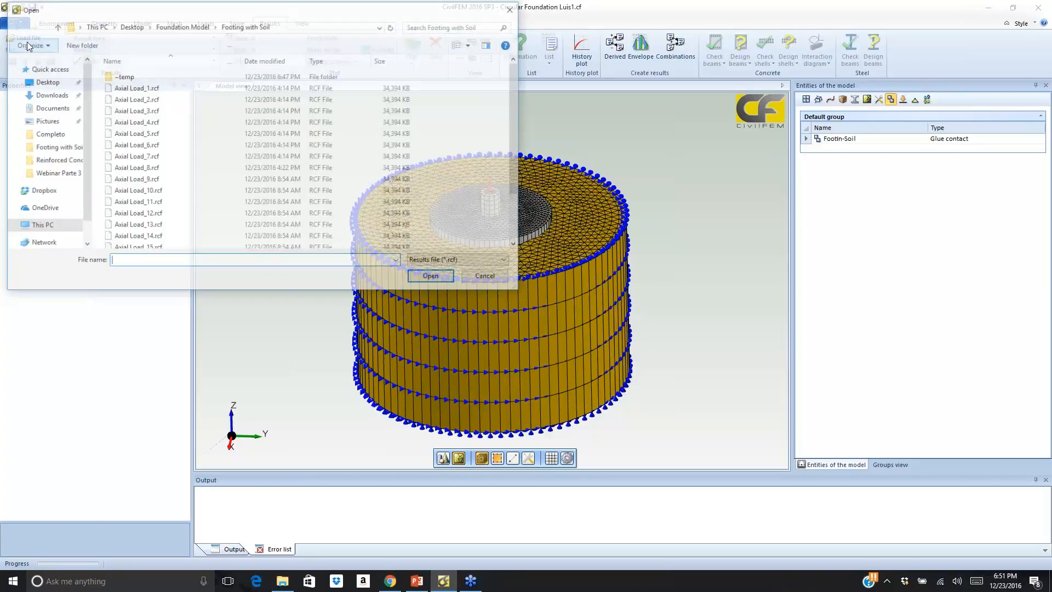
scroll(516, 145, "down", 2)
left_click(137, 244)
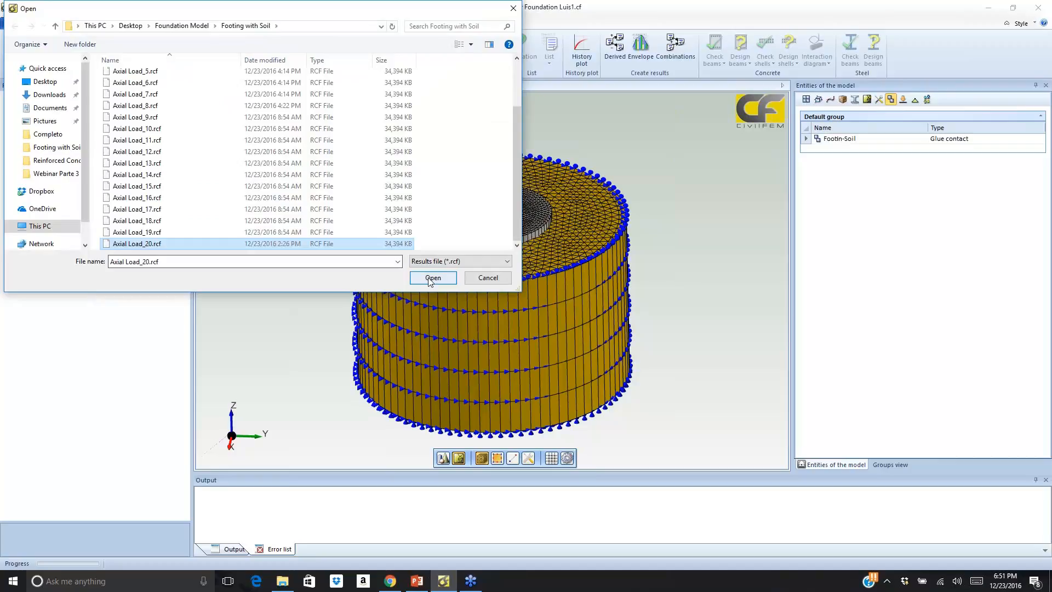
left_click(432, 277)
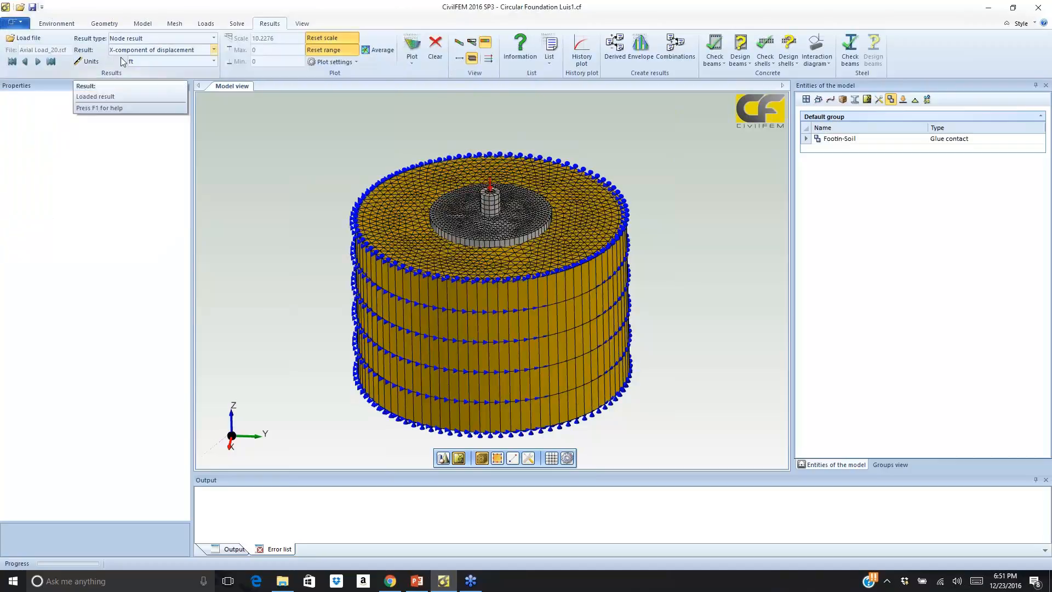
Choose Total displacement as the node result and set its units to inches
left_click(213, 49)
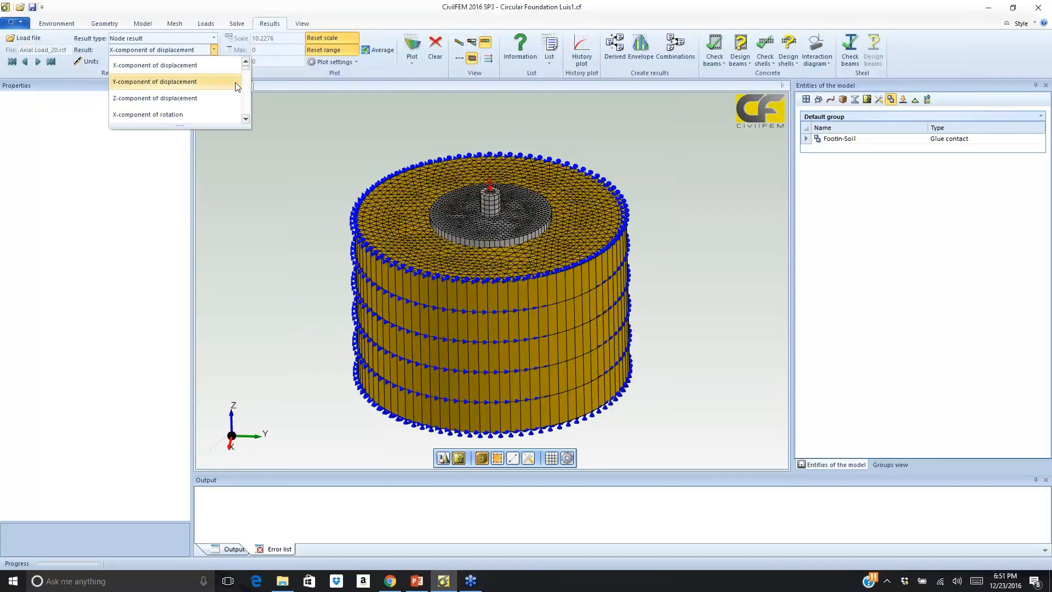
left_click_drag(246, 67, 246, 118)
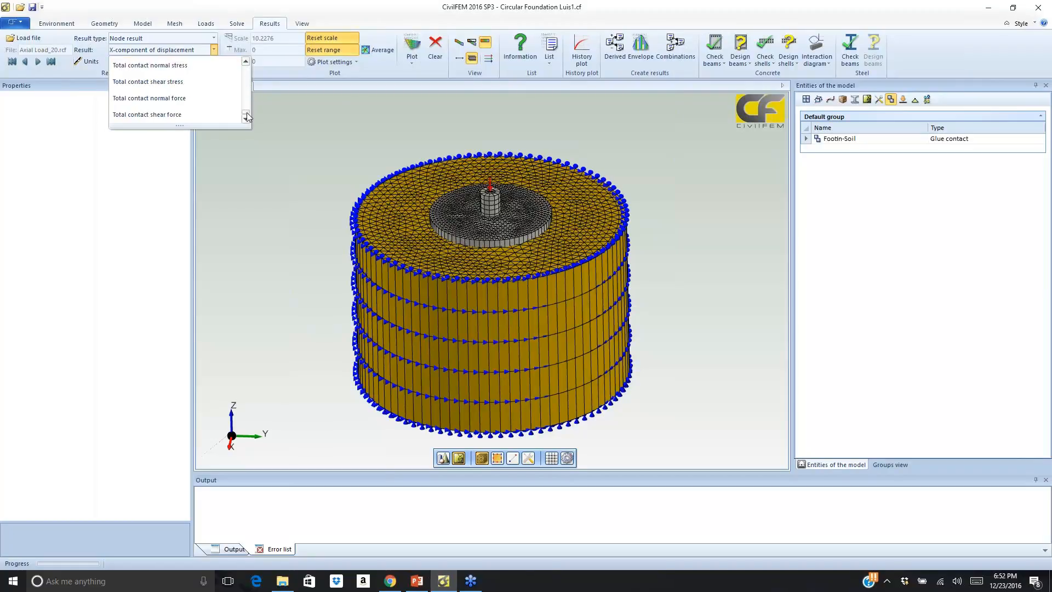
left_click(246, 109)
left_click(245, 89)
left_click(246, 93)
left_click(246, 93)
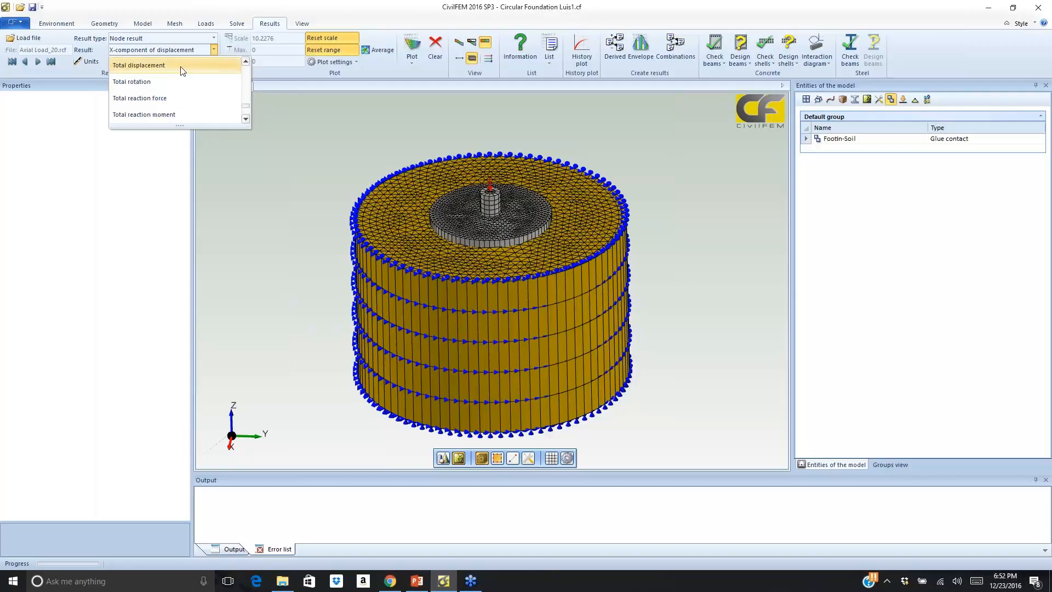
left_click(181, 70)
left_click(211, 63)
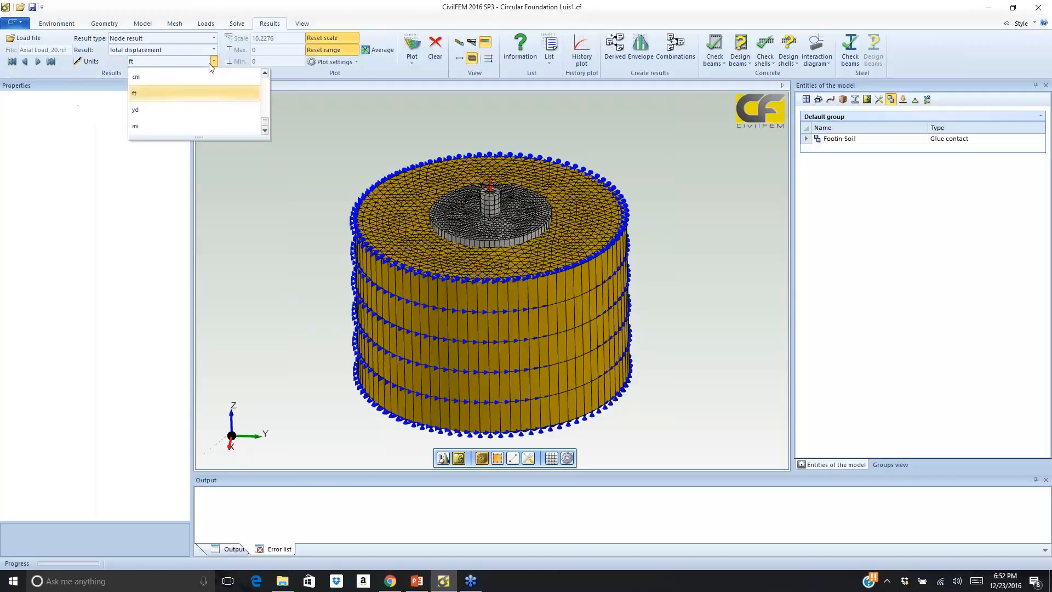
scroll(257, 88, "up", 4)
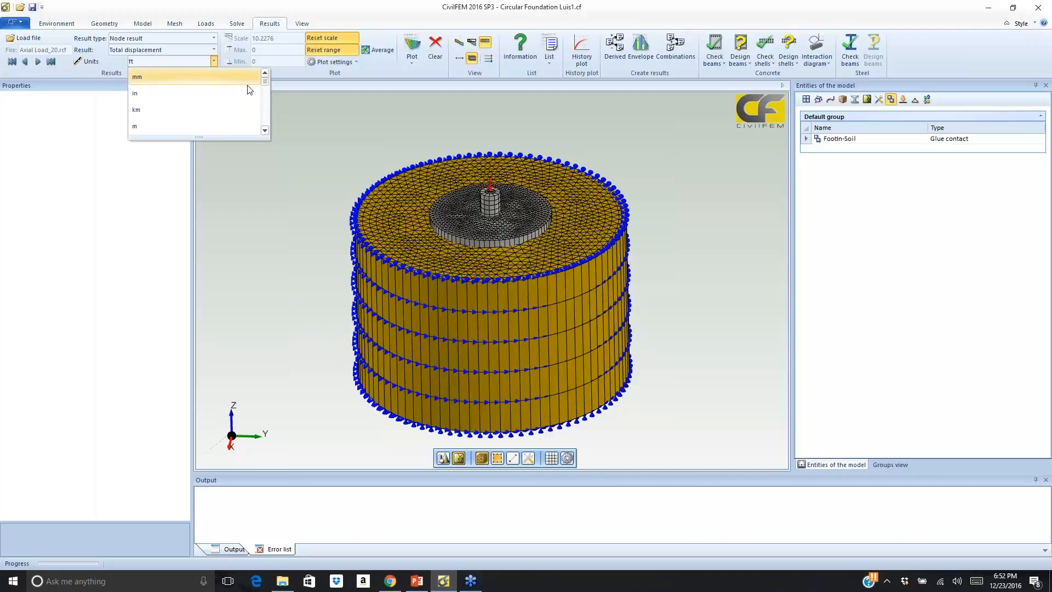
left_click(231, 93)
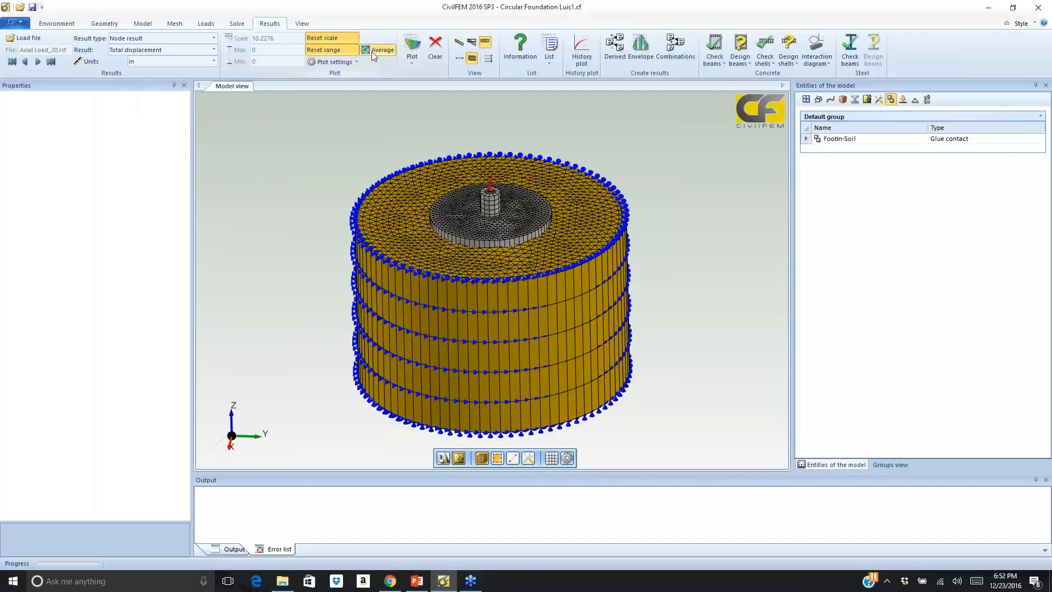
Clear the load and boundary condition symbols from the mesh and plot the total displacement on the deformed shape
left_click(206, 24)
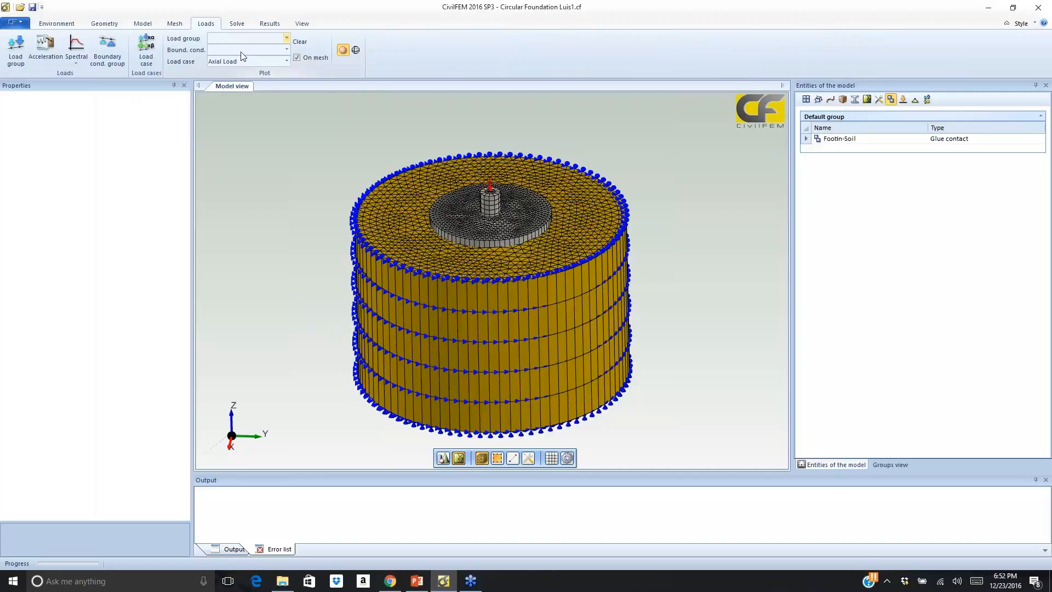
left_click(296, 44)
left_click(269, 23)
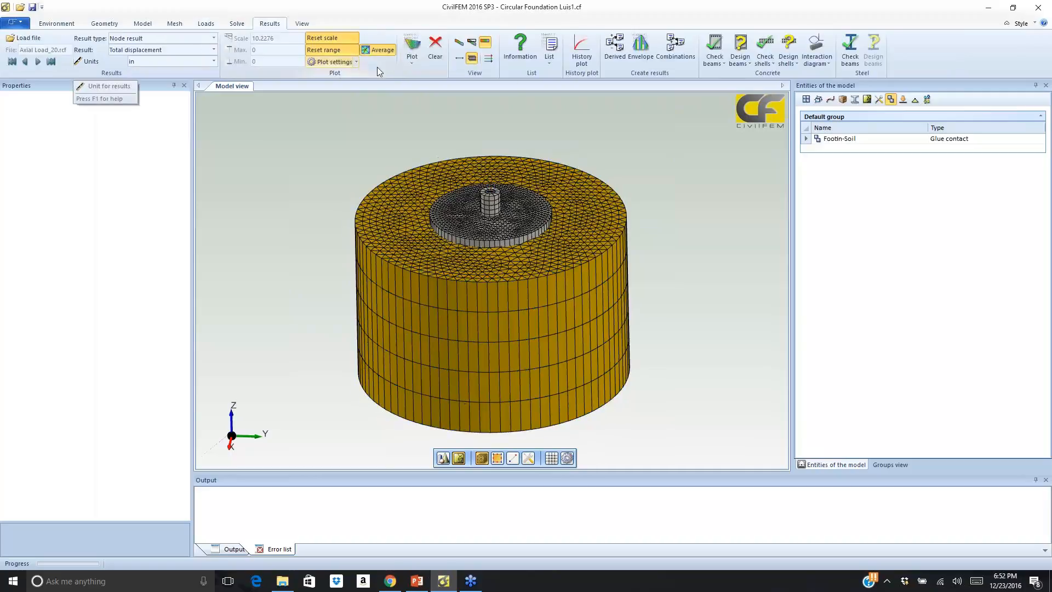
left_click(459, 43)
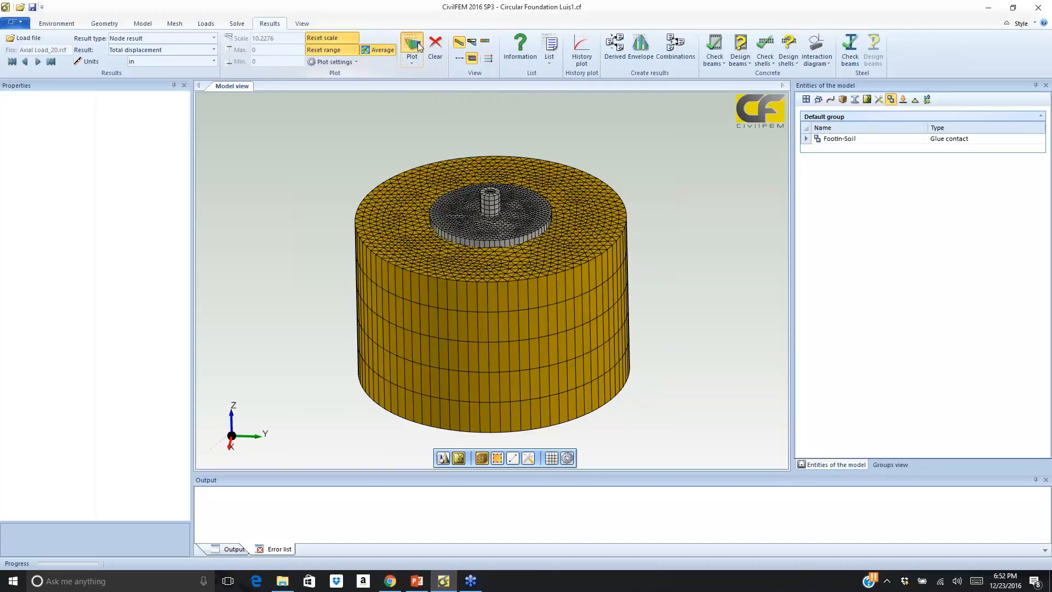
left_click(418, 43)
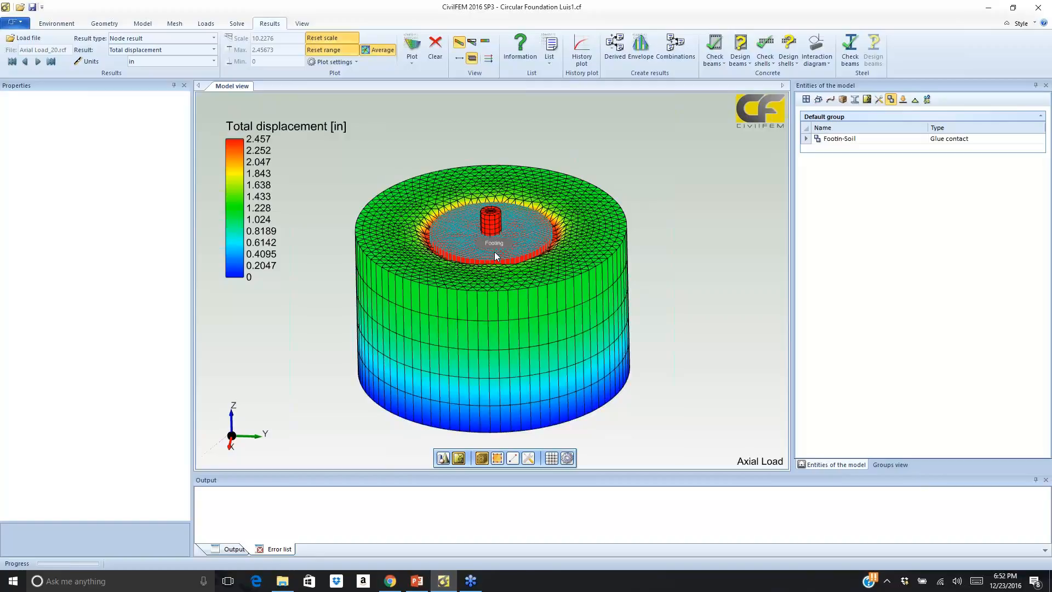
Examine the total displacement contours on the footing and surrounding soil, both close up and over the whole model
scroll(494, 255, "up", 3)
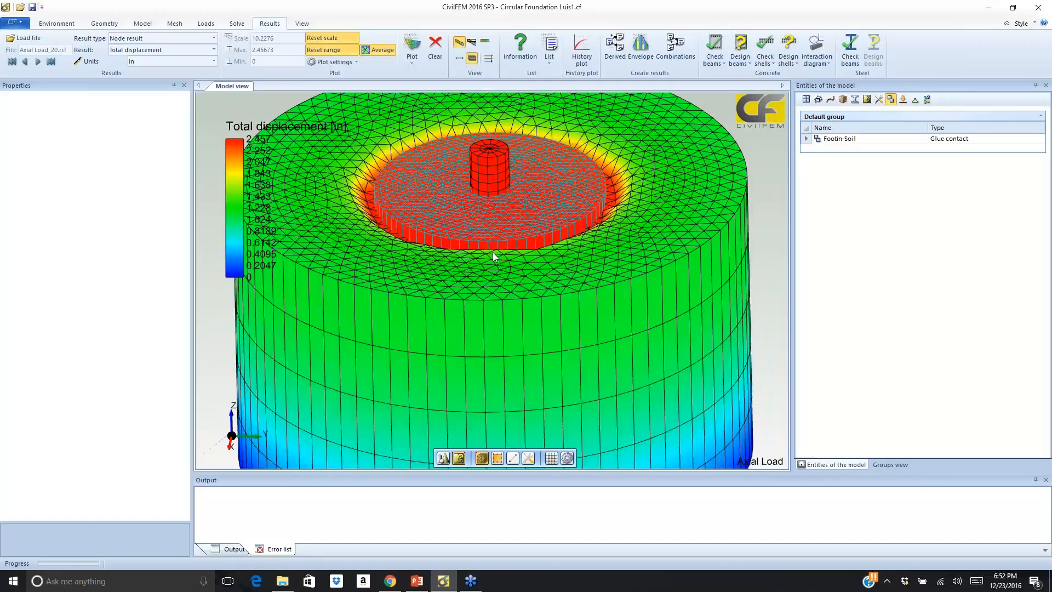
scroll(492, 252, "up", 2)
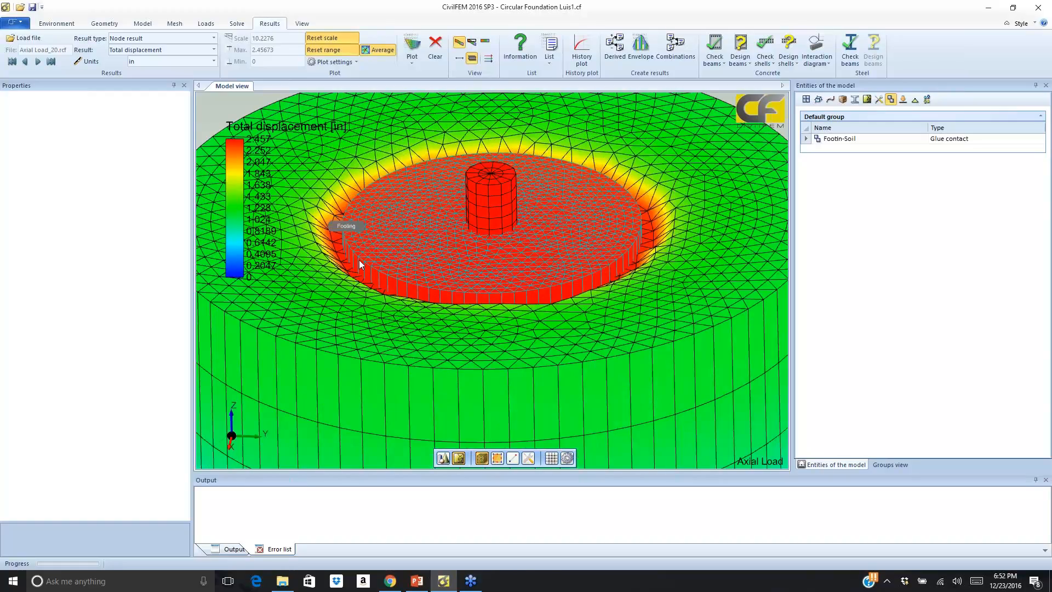
scroll(359, 259, "down", 5)
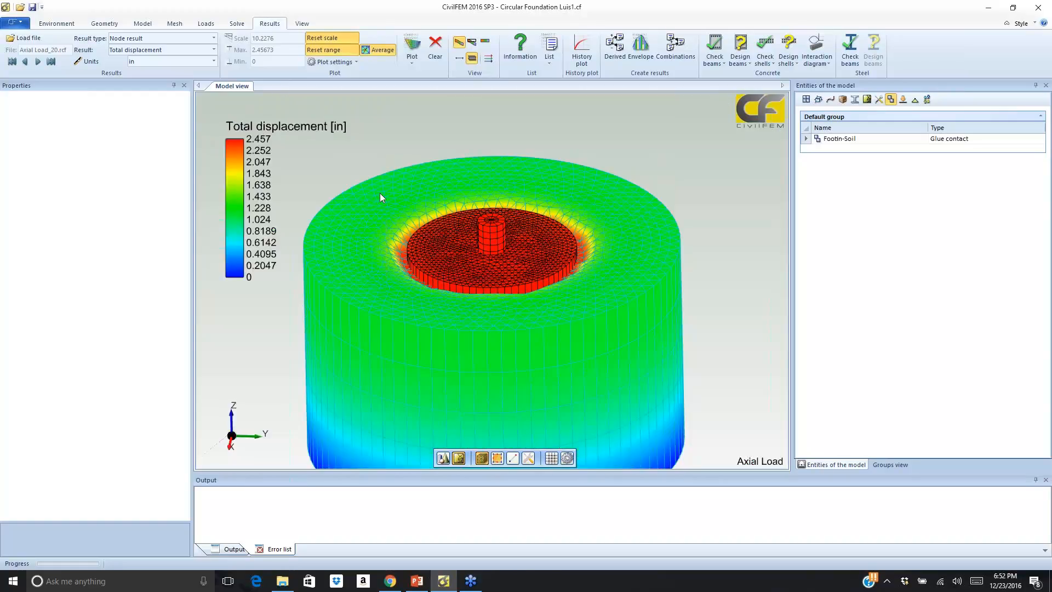
scroll(380, 193, "down", 1)
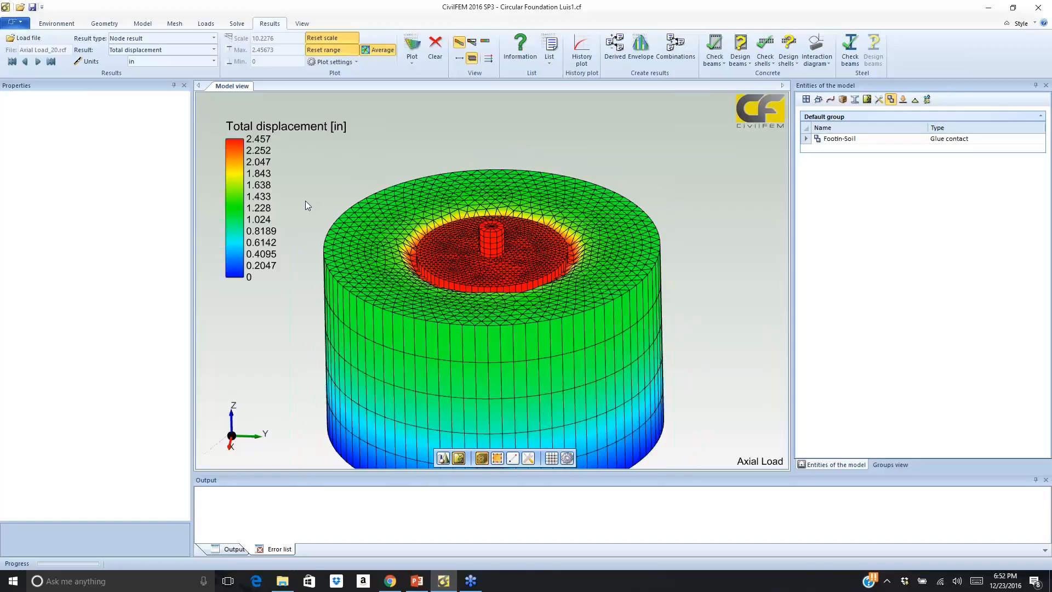
scroll(305, 204, "down", 1)
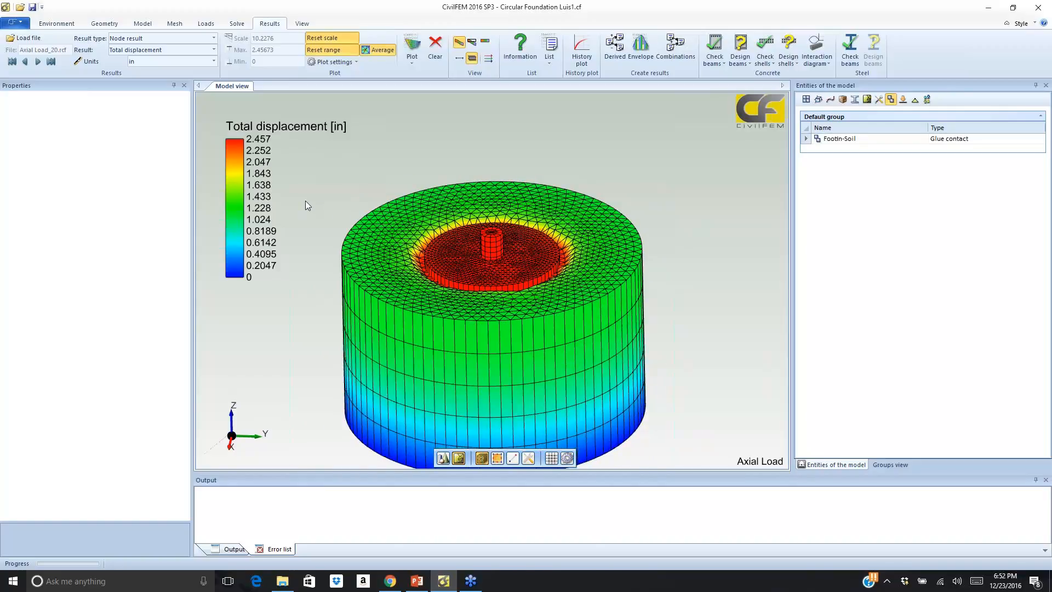
scroll(305, 204, "up", 1)
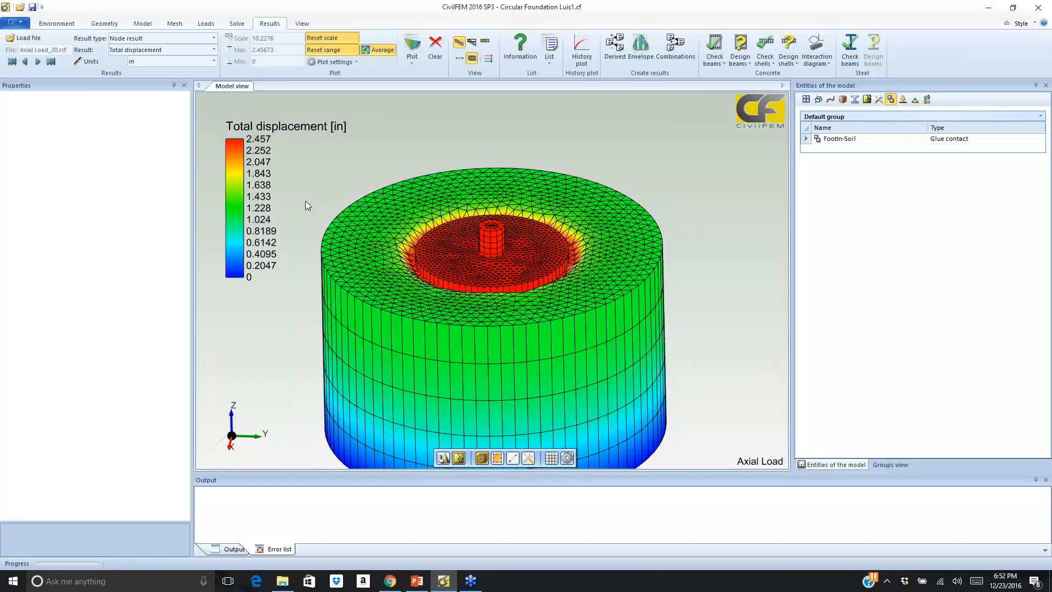
scroll(305, 202, "up", 1)
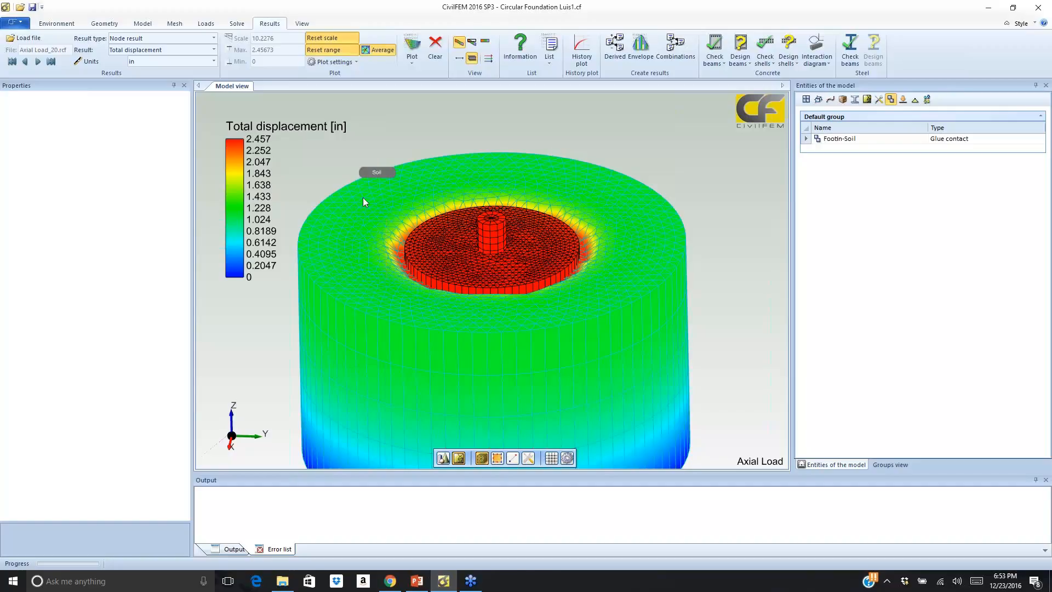
Plot the maximum principal stress as an element result on the foundation model
left_click(203, 38)
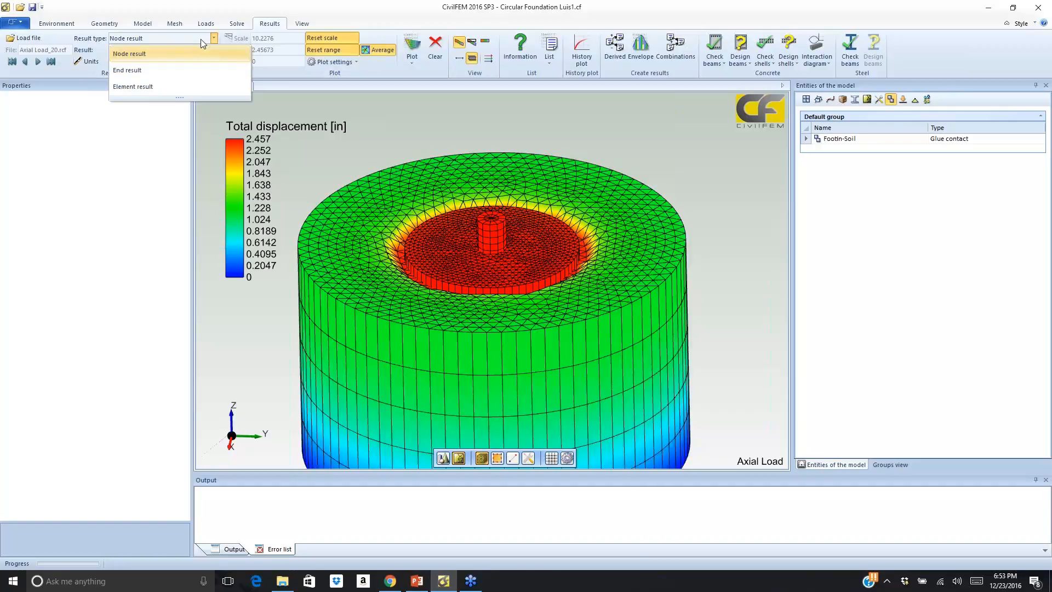
left_click(169, 87)
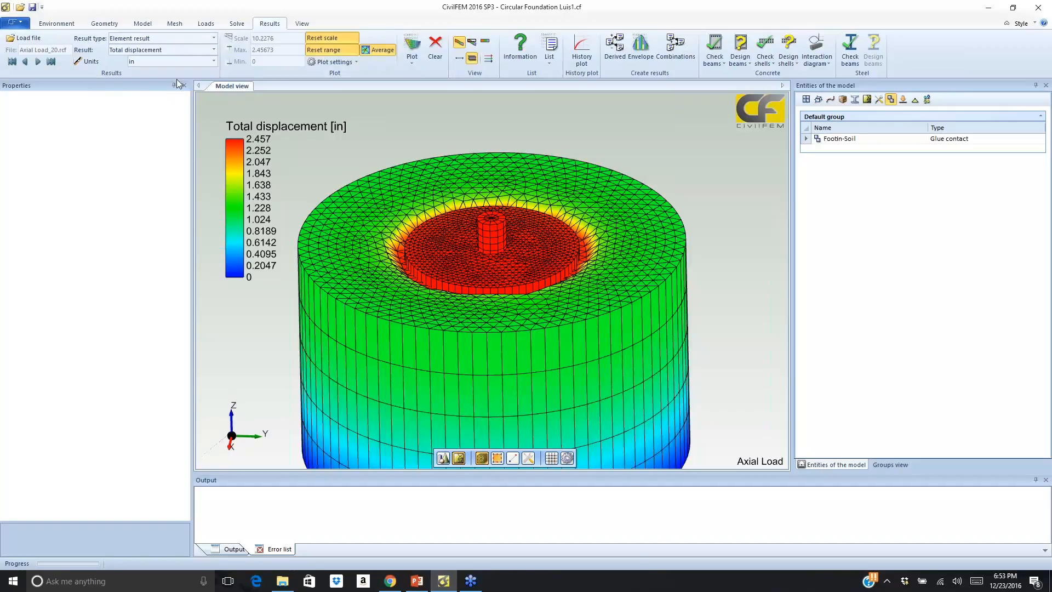
left_click(213, 50)
scroll(228, 84, "down", 2)
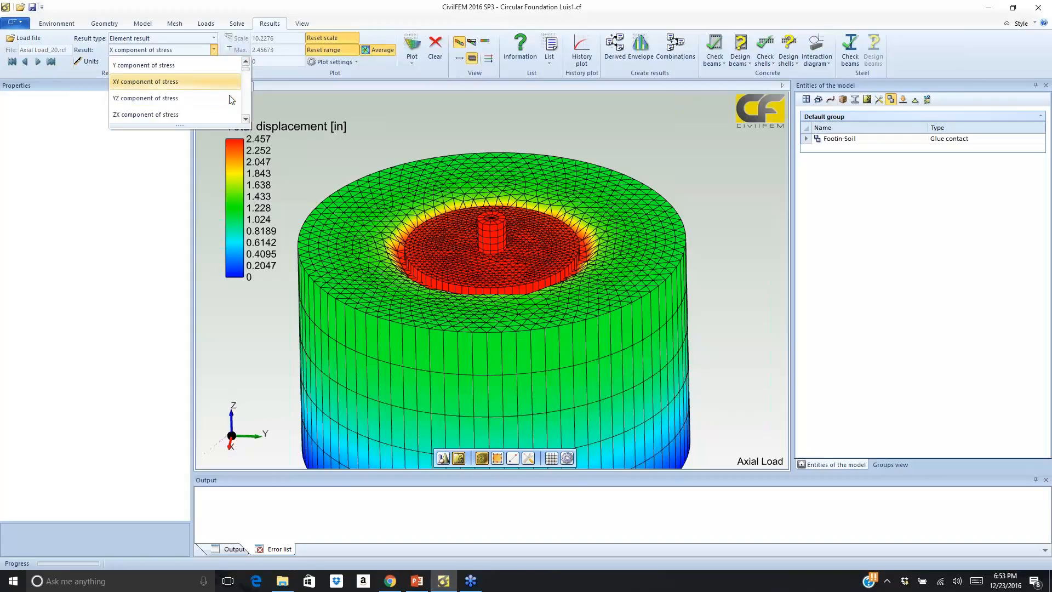
scroll(229, 99, "down", 3)
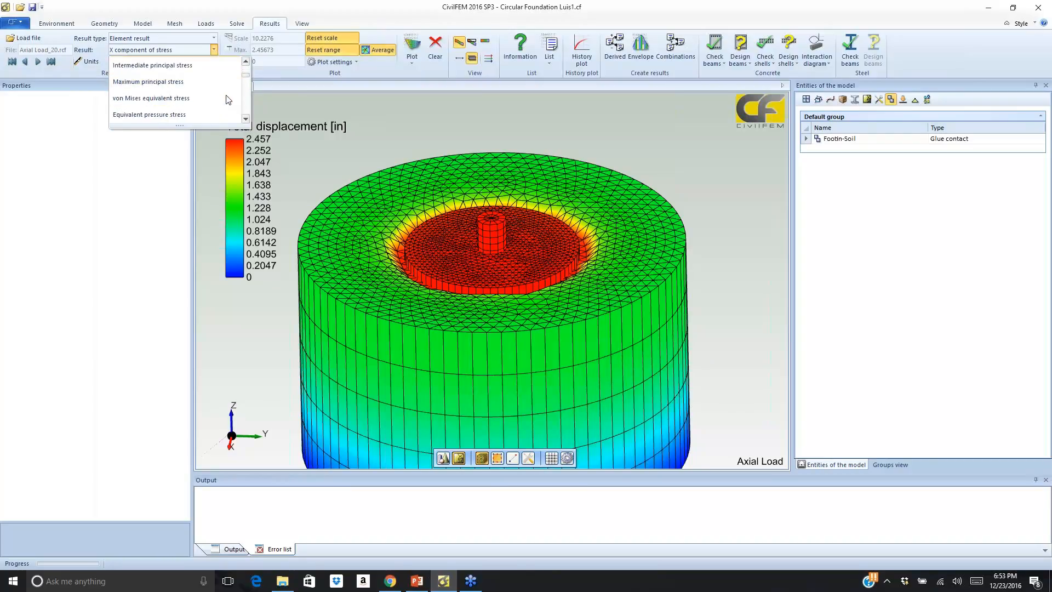
left_click(220, 81)
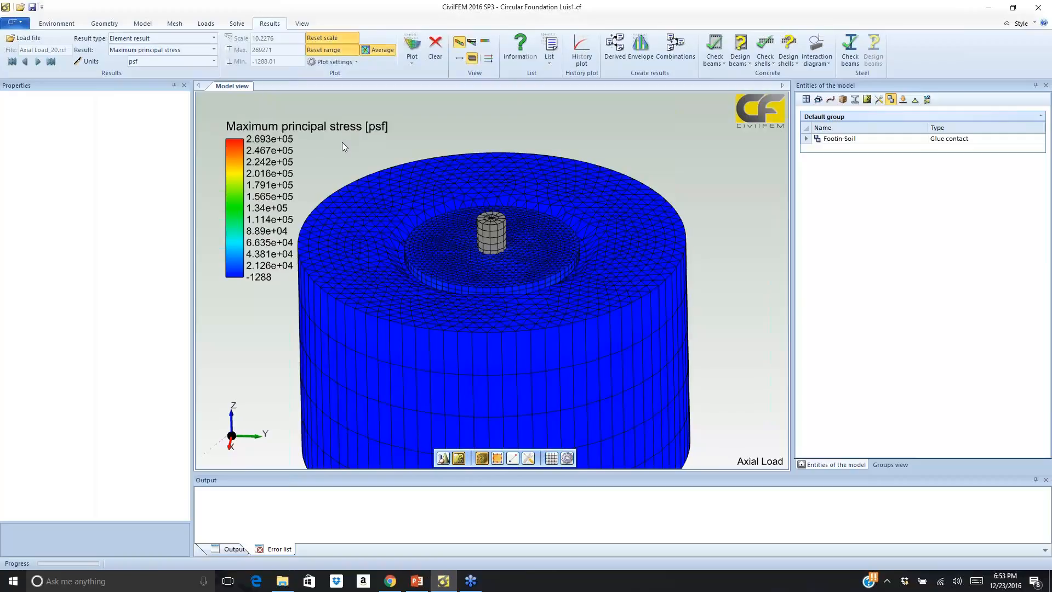
Plot the equivalent pressure stress on the foundation model, followed by the equivalent plastic strain
left_click(213, 50)
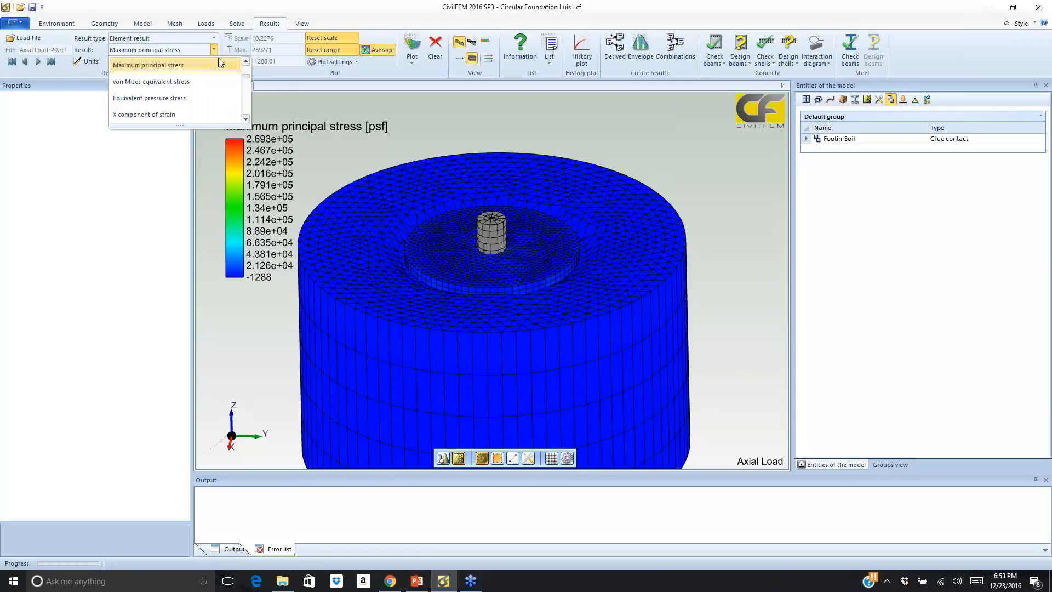
left_click(226, 98)
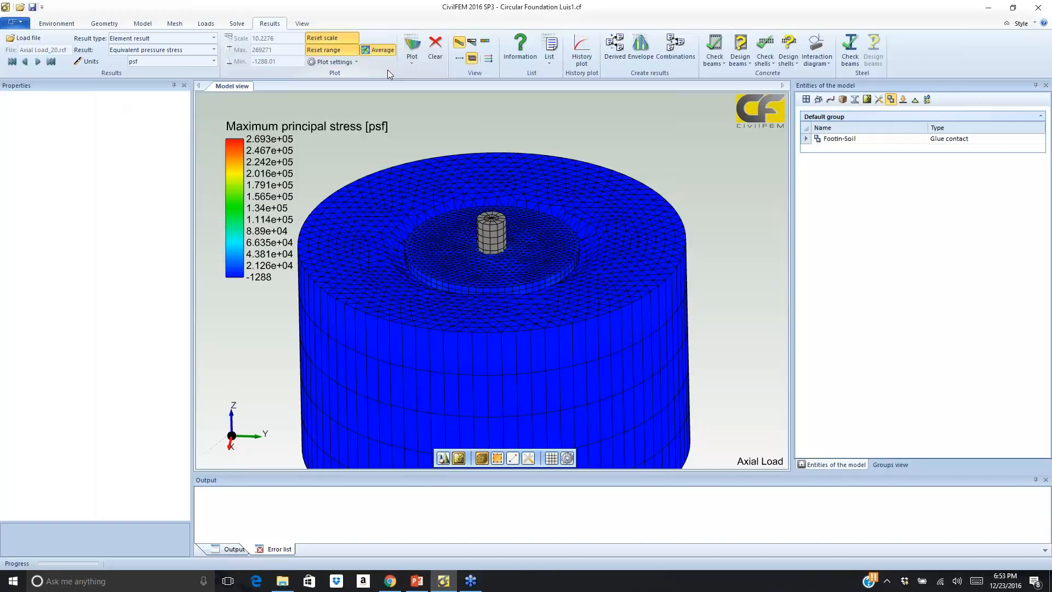
left_click(214, 53)
left_click_drag(246, 78, 248, 115)
left_click(195, 115)
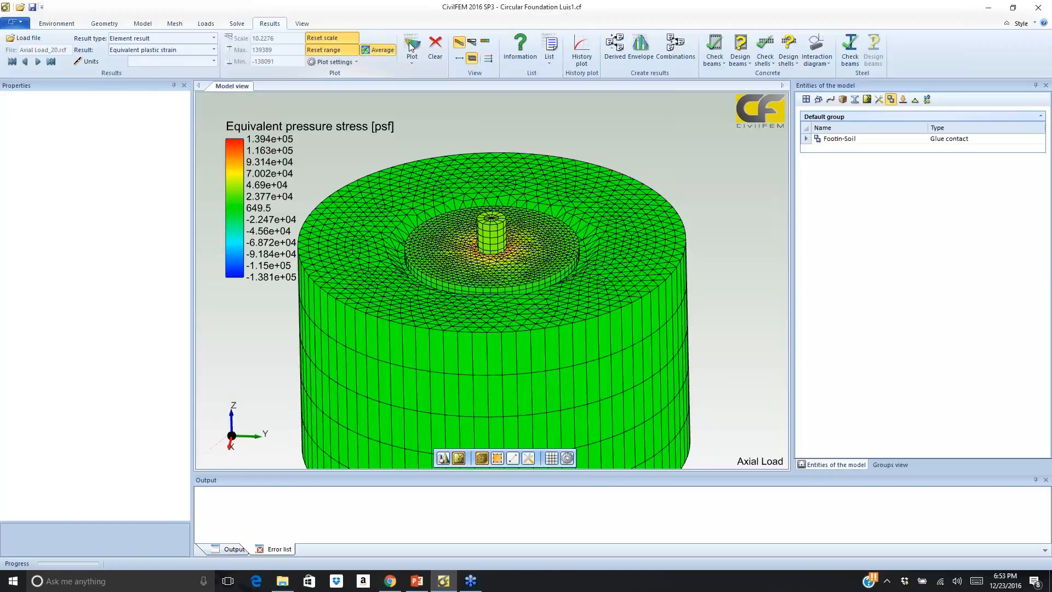
left_click(373, 50)
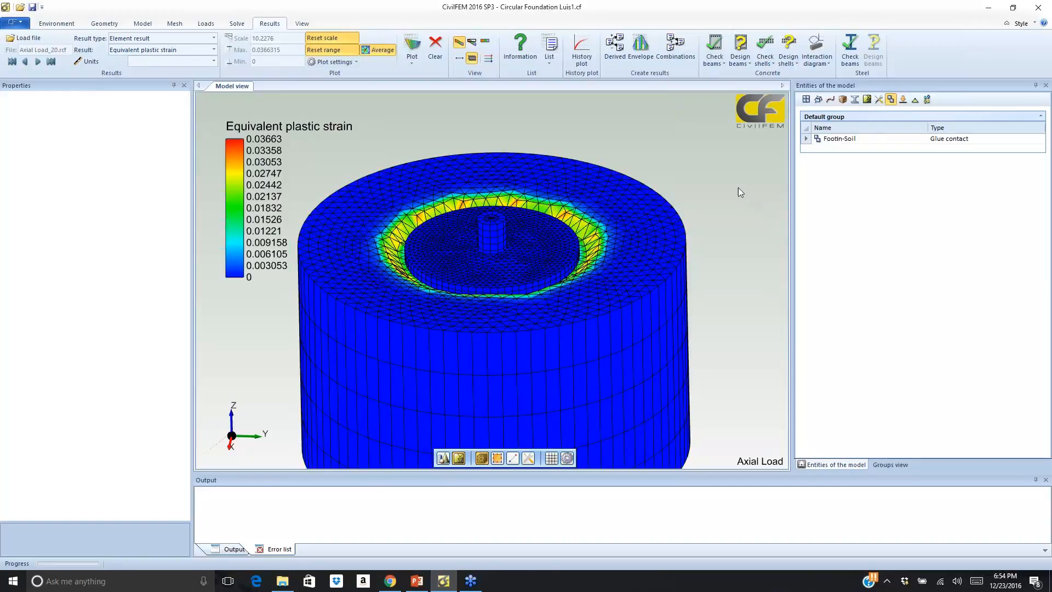
Clear the plastic strain plot and run the Wood-Armer shell design on the Footing only, instead of the whole model
left_click(436, 48)
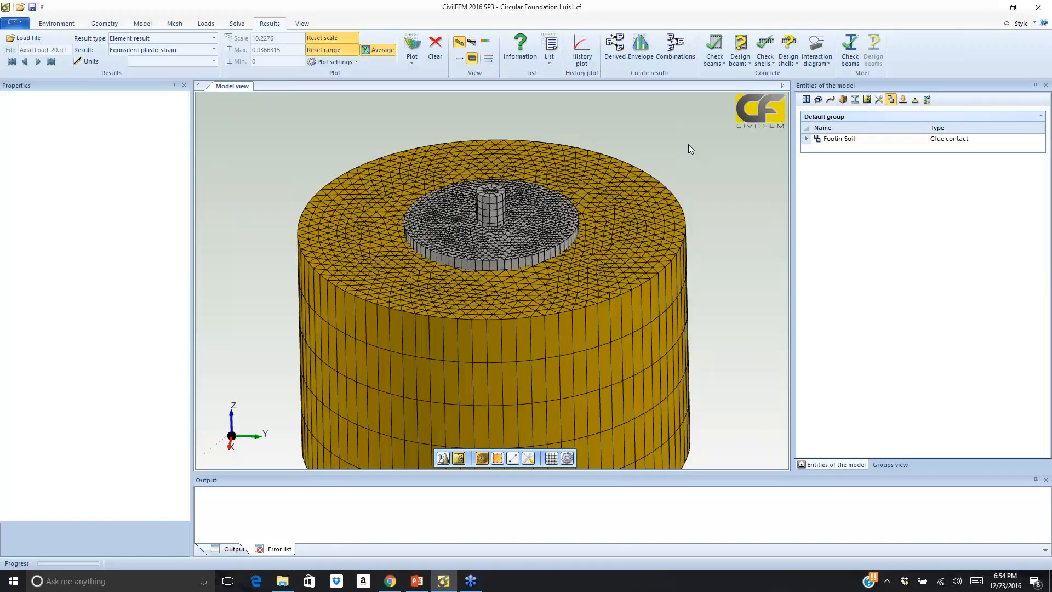
scroll(688, 144, "down", 2)
left_click(791, 62)
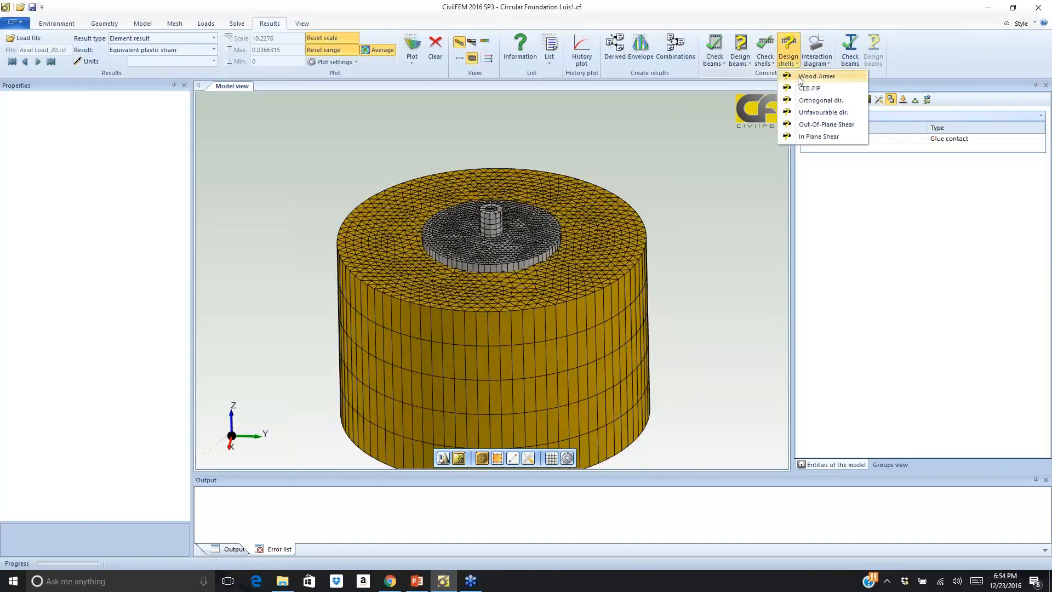
left_click(797, 76)
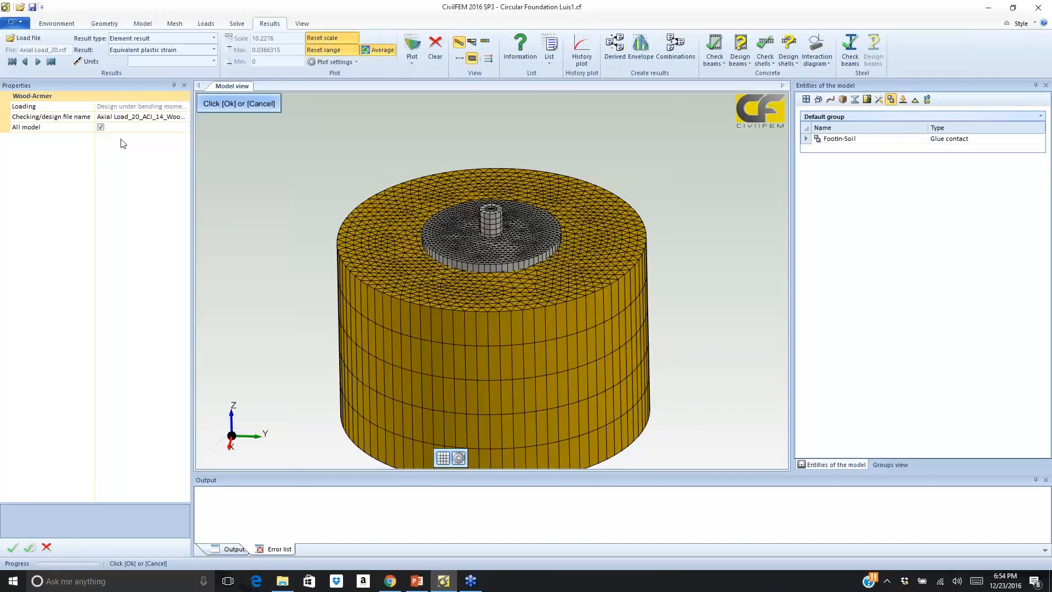
left_click(101, 127)
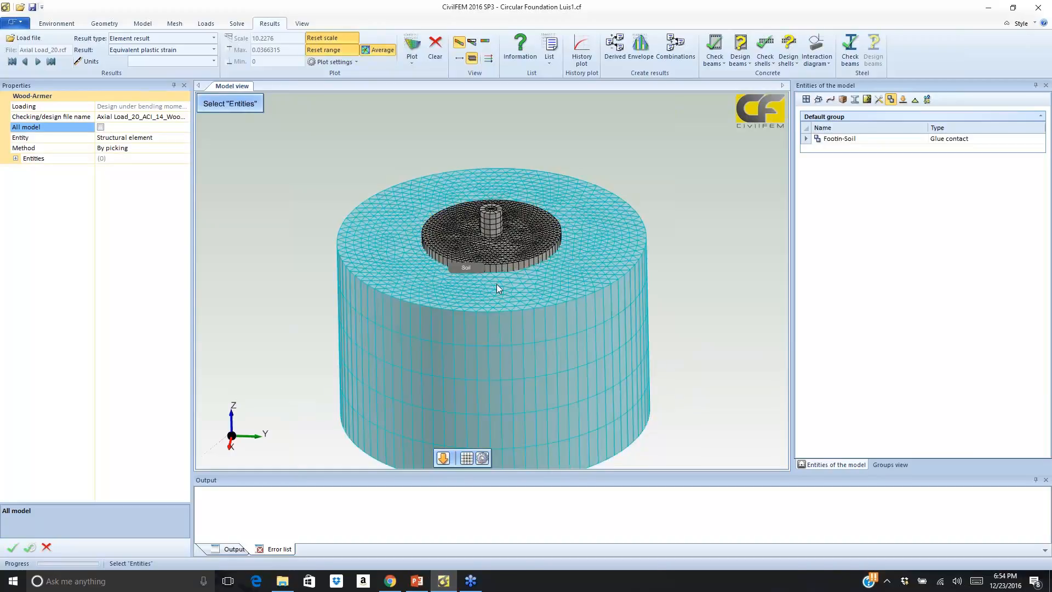
left_click(478, 253)
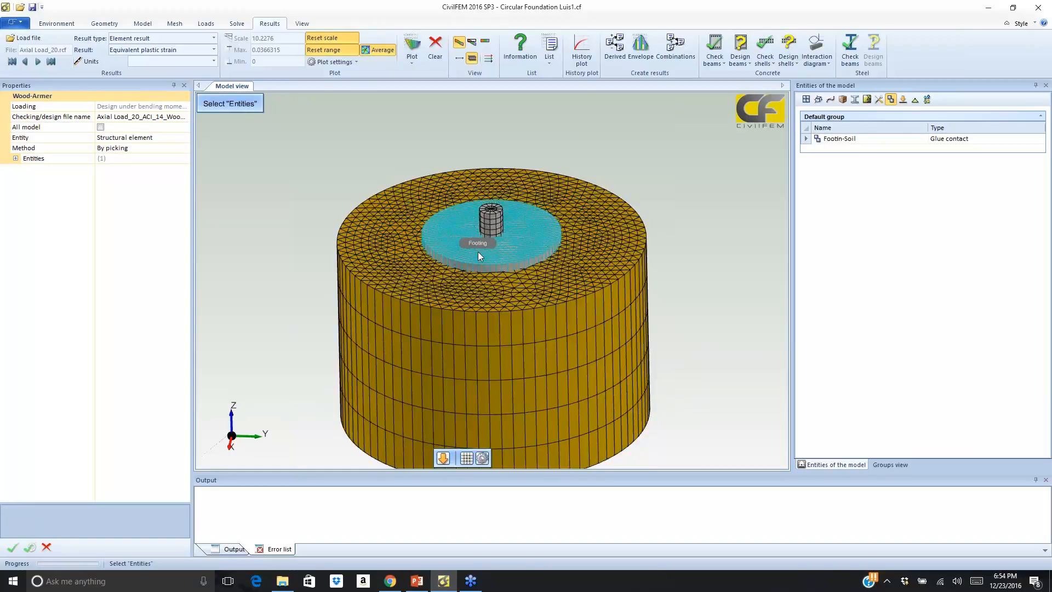
left_click(32, 546)
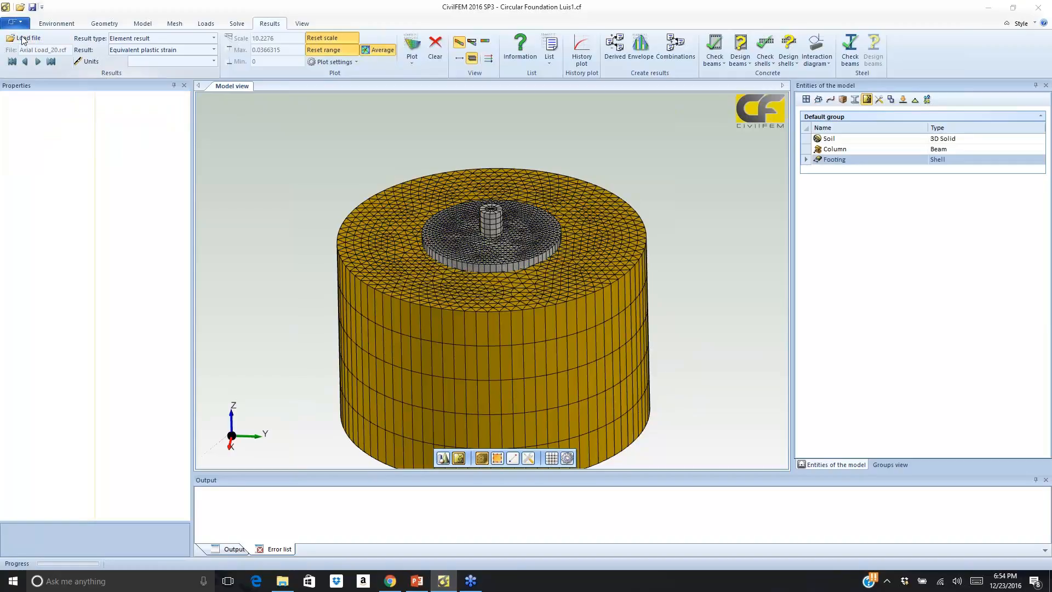
Load the Wood-Armer design results file Axial Load_20_ACI_14_WoodArmer
left_click(22, 38)
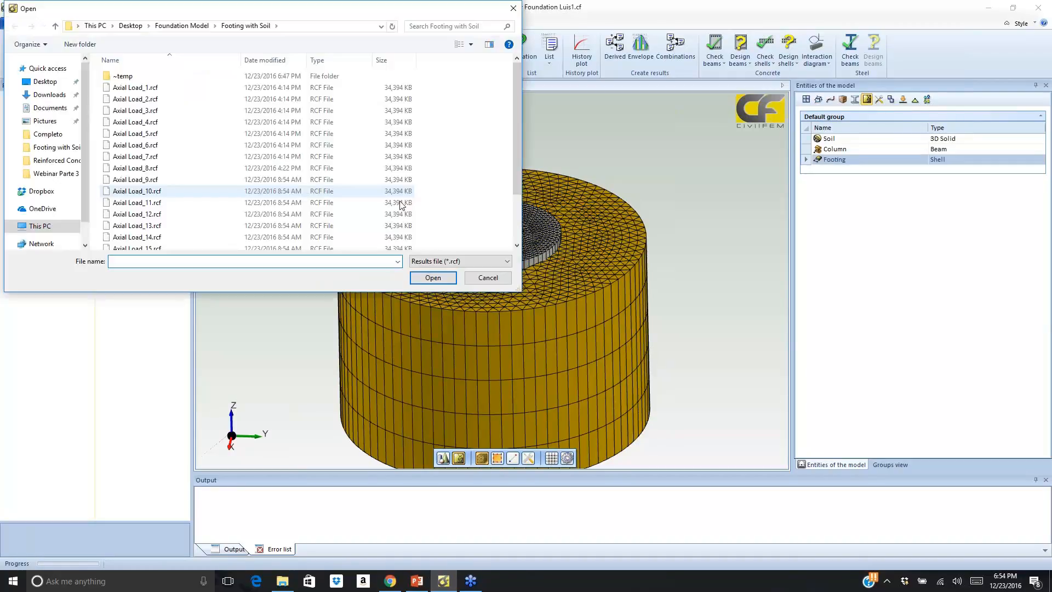
left_click(428, 261)
left_click(428, 278)
left_click(170, 88)
left_click(431, 277)
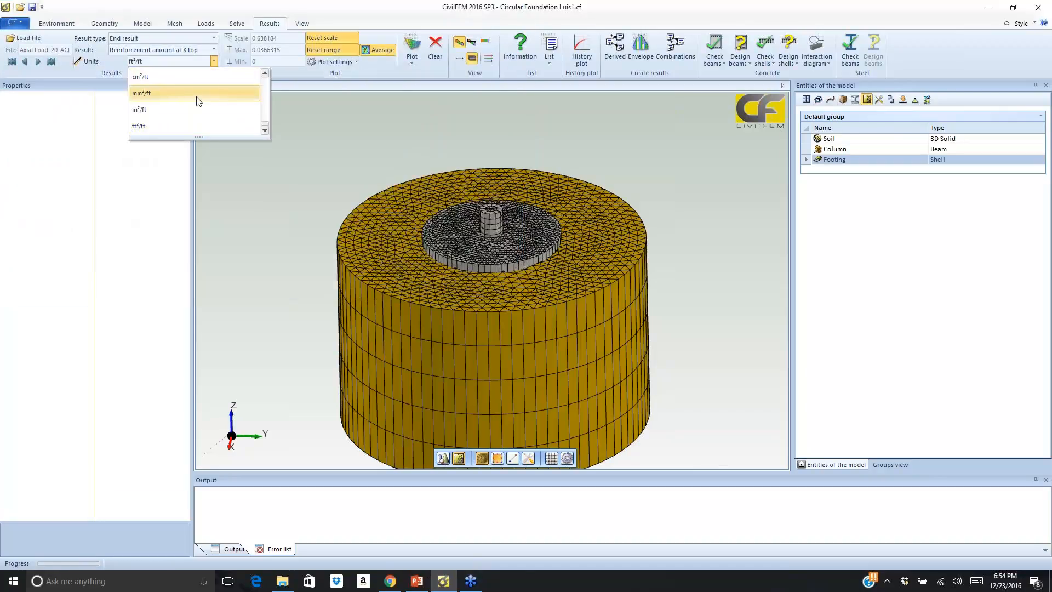
Plot the reinforcement amount at X bottom on the footing and display it in in²/ft
left_click(195, 94)
left_click(212, 50)
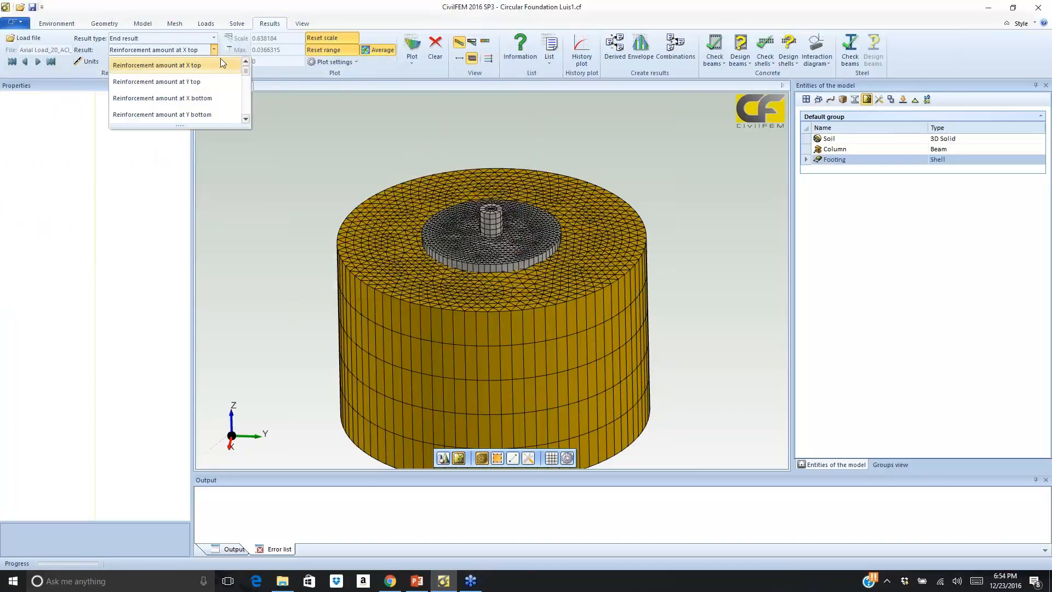
left_click(217, 97)
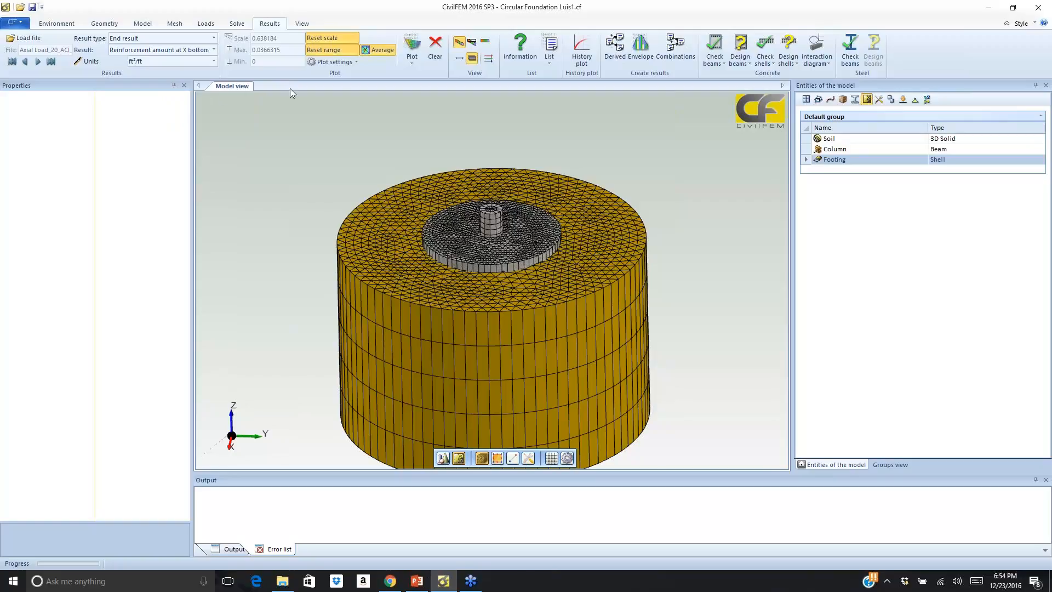
left_click(415, 46)
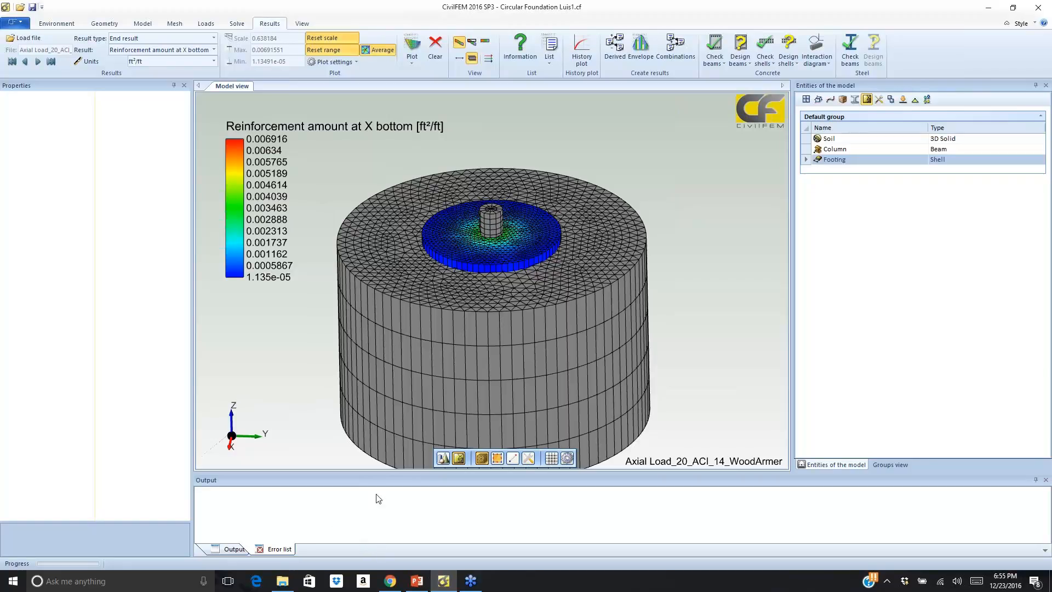
left_click(213, 61)
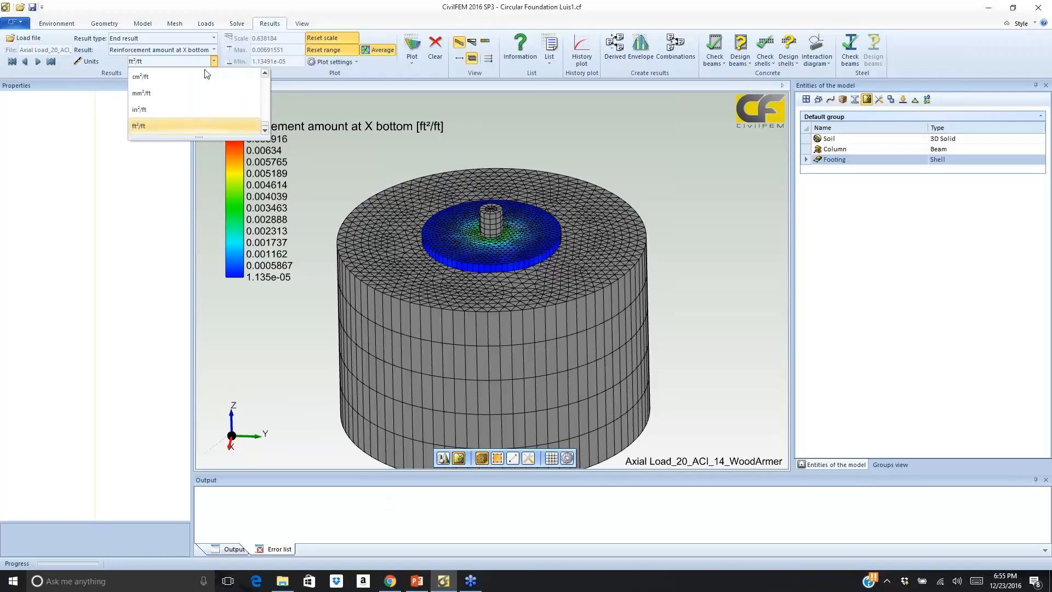
left_click(142, 124)
left_click(411, 45)
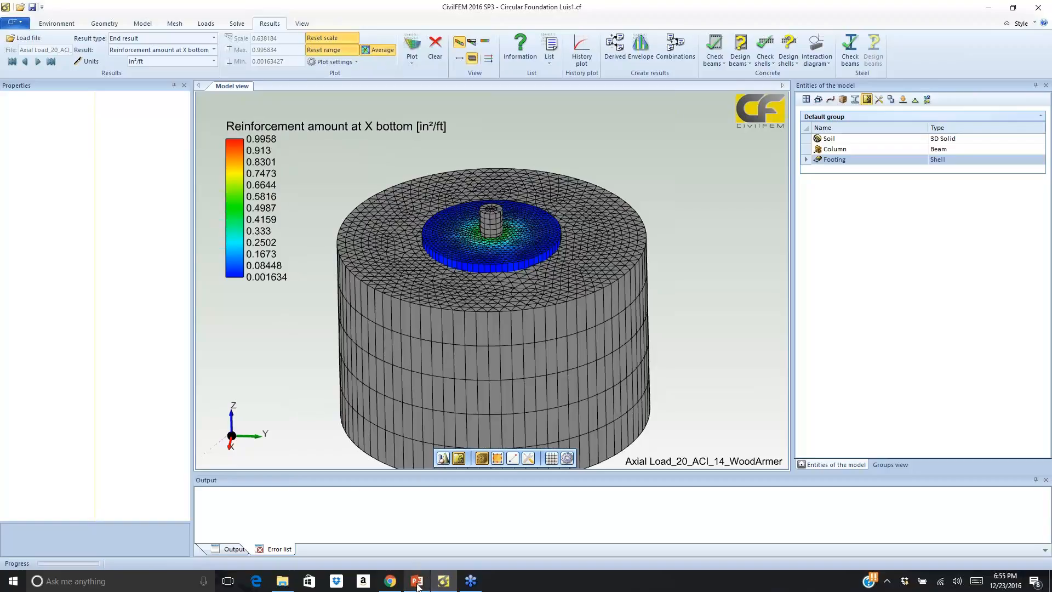
Switch to the PowerPoint presentation and advance from the in-plane shear slide to the Beam-Column slide
mouse_move(417, 585)
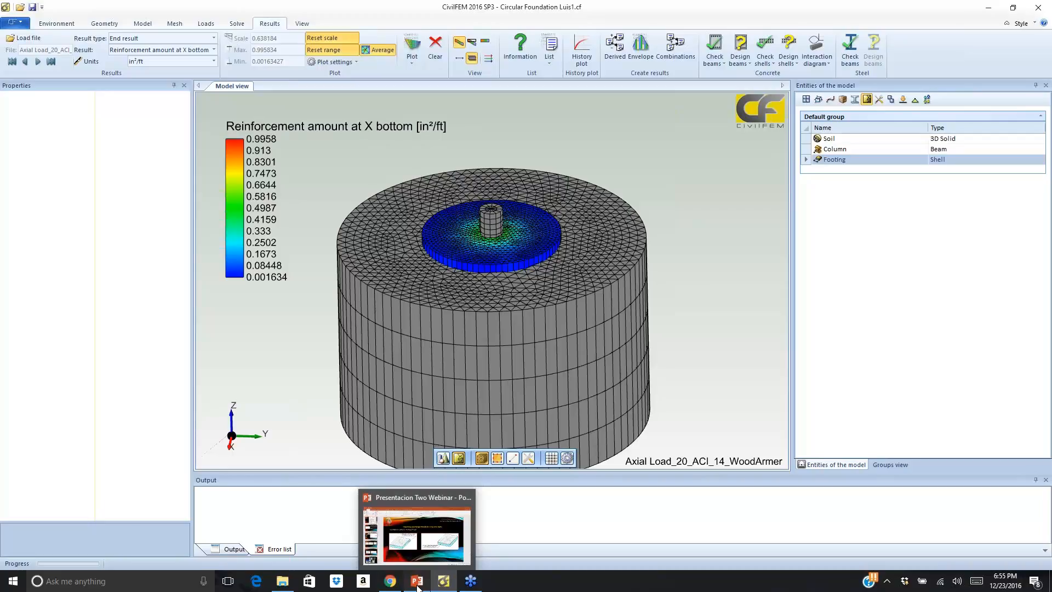
left_click(417, 585)
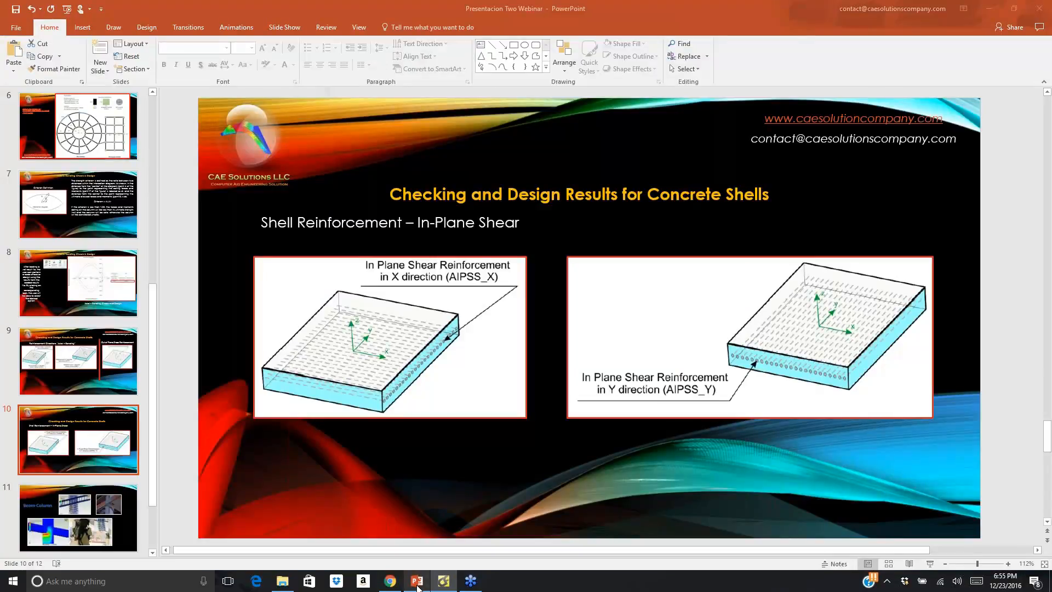
scroll(735, 382, "down", 1)
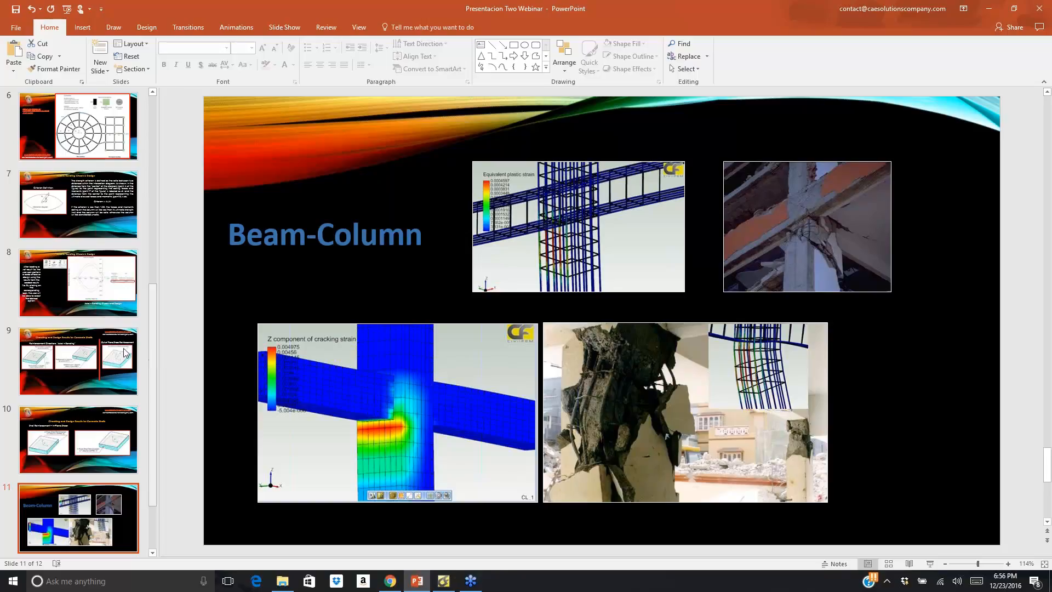
Switch back to CivilFEM and open rc beam-column cycle.cf from the Reinforced Concrete Beam to Column Connection folder without saving the foundation model
left_click(444, 579)
left_click(20, 7)
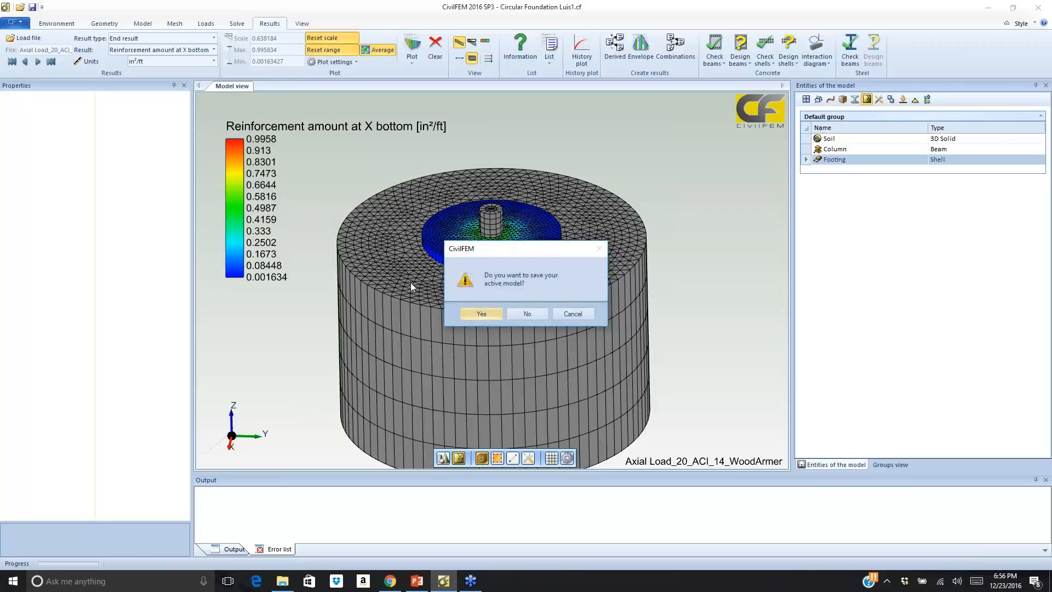
left_click(527, 315)
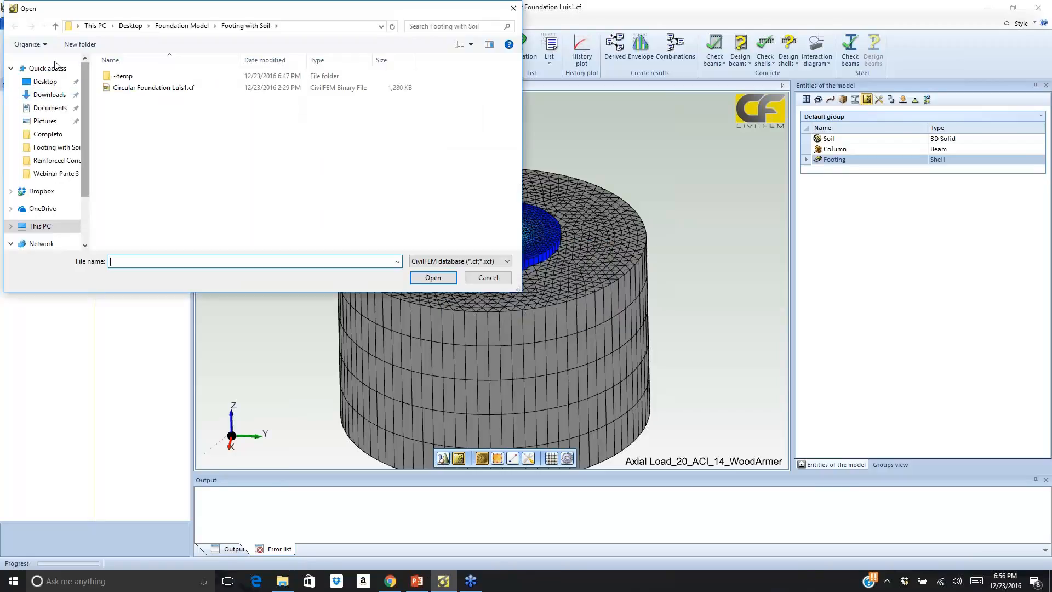
left_click(45, 81)
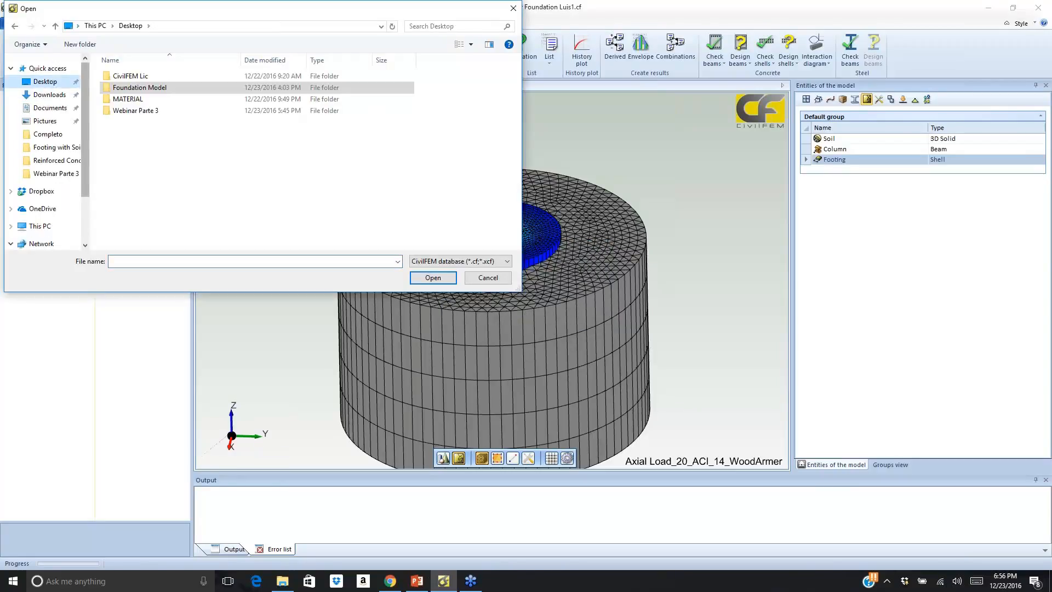
left_click(133, 112)
double_click(134, 112)
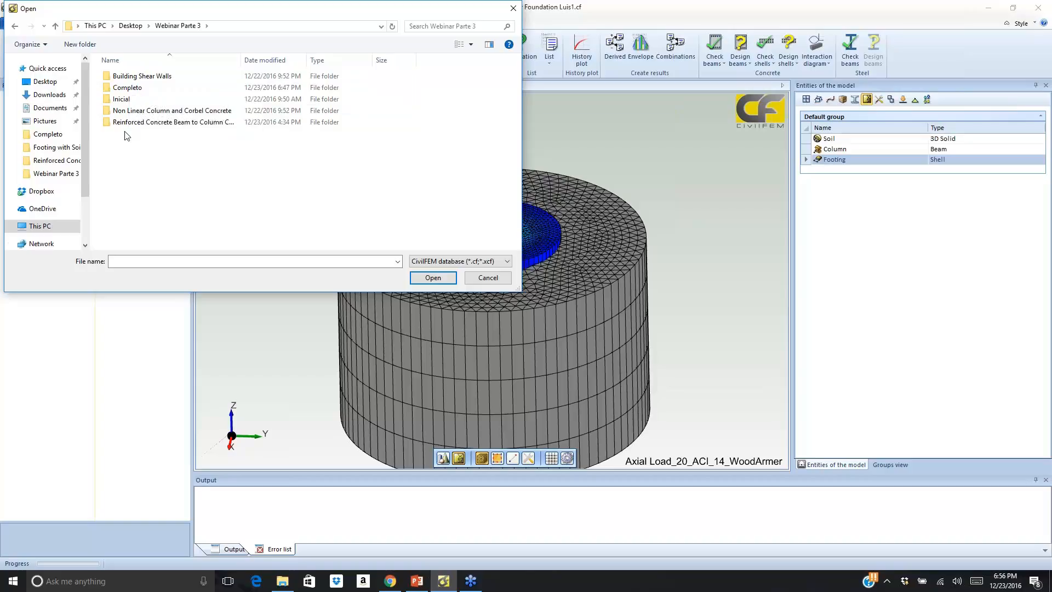
double_click(133, 121)
left_click(137, 88)
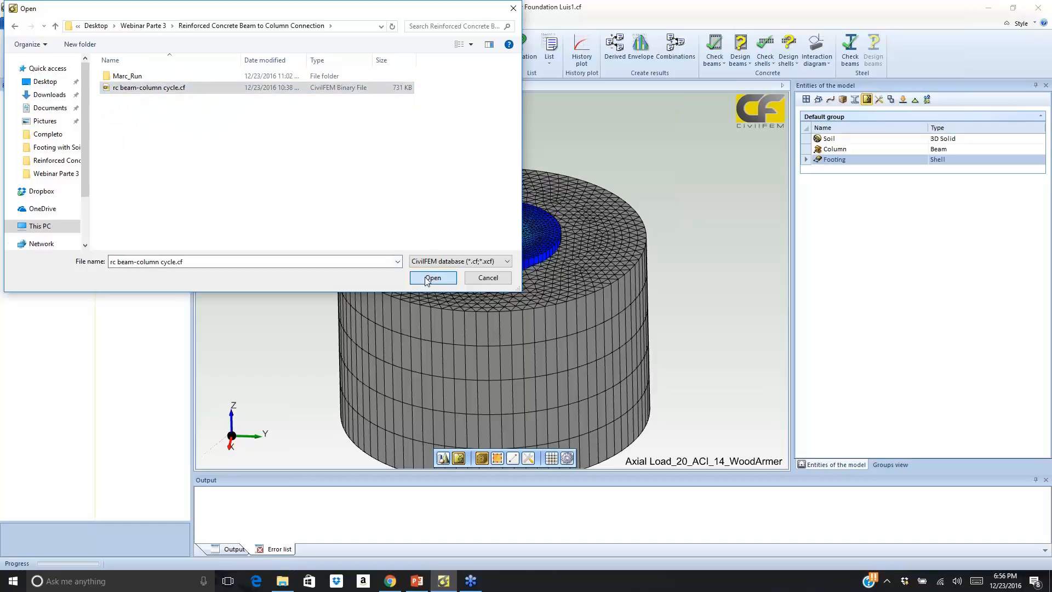
left_click(427, 278)
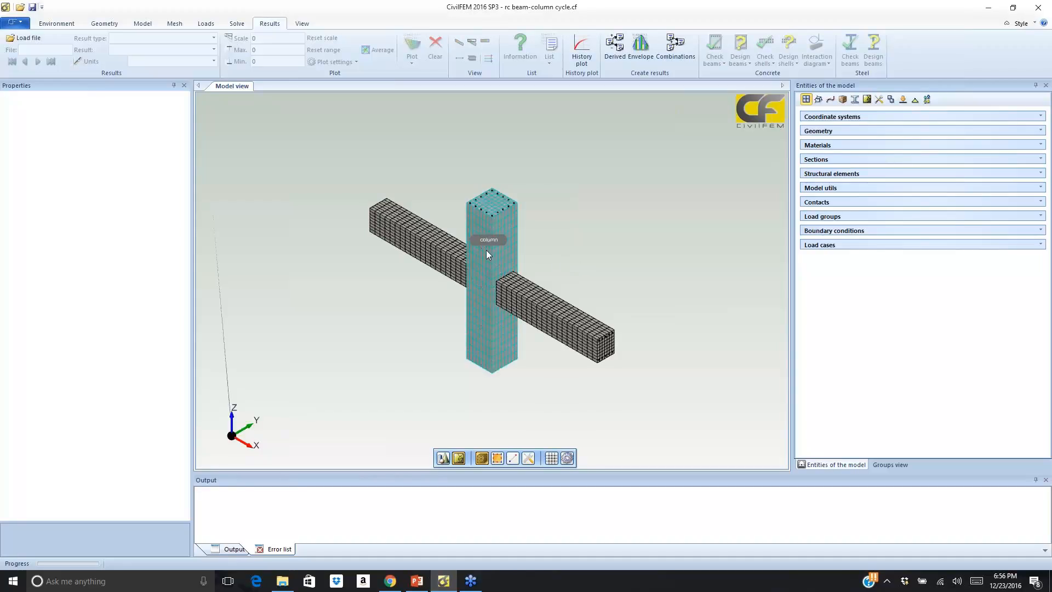
Hide the concrete solids beam2, column and beam1, leaving only the reinforcement bars displayed
scroll(488, 255, "up", 1)
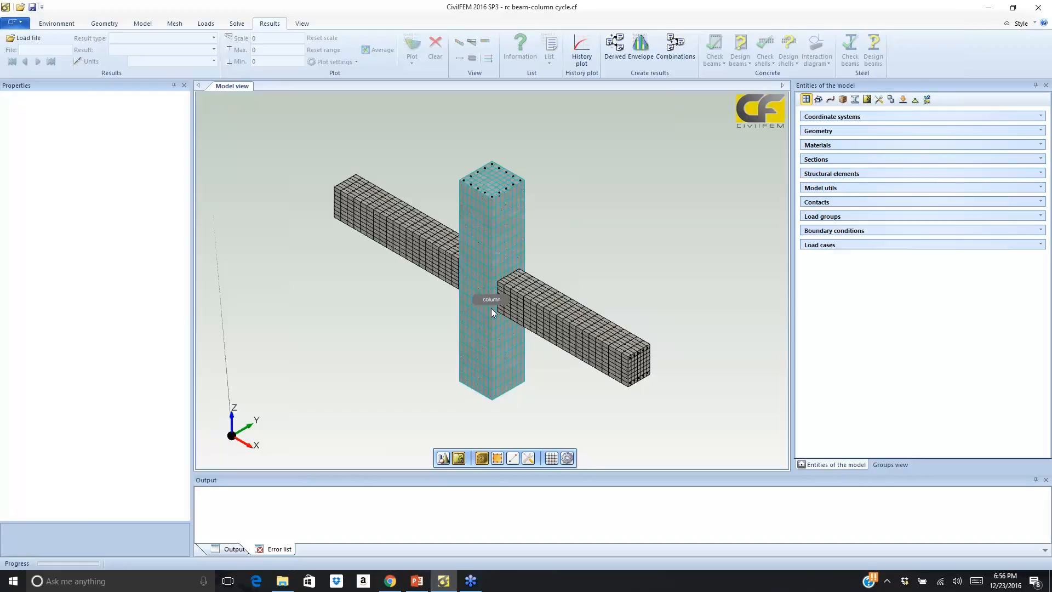
left_click(559, 320)
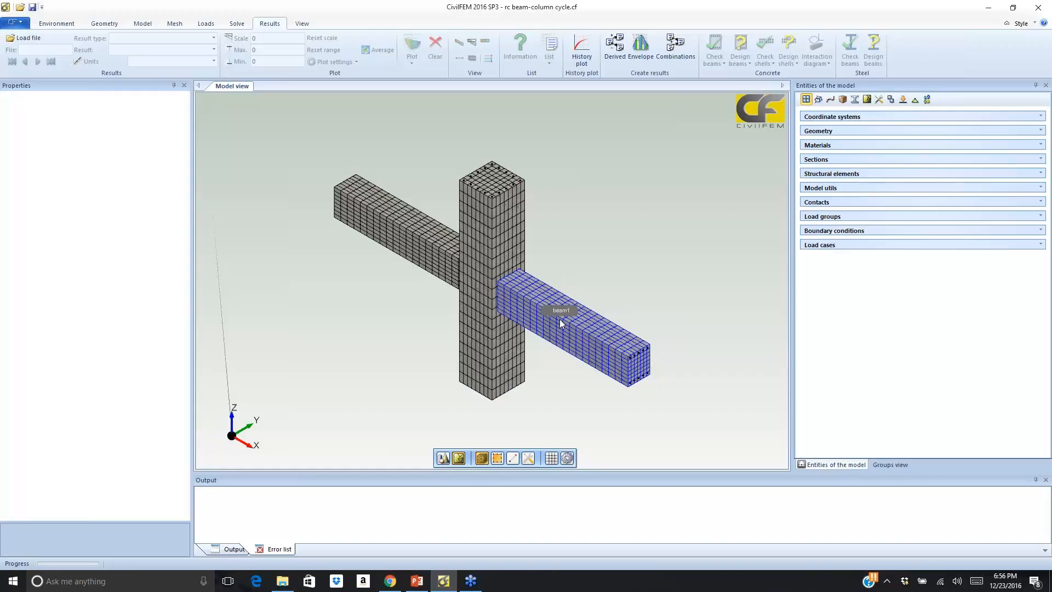
left_click(491, 350)
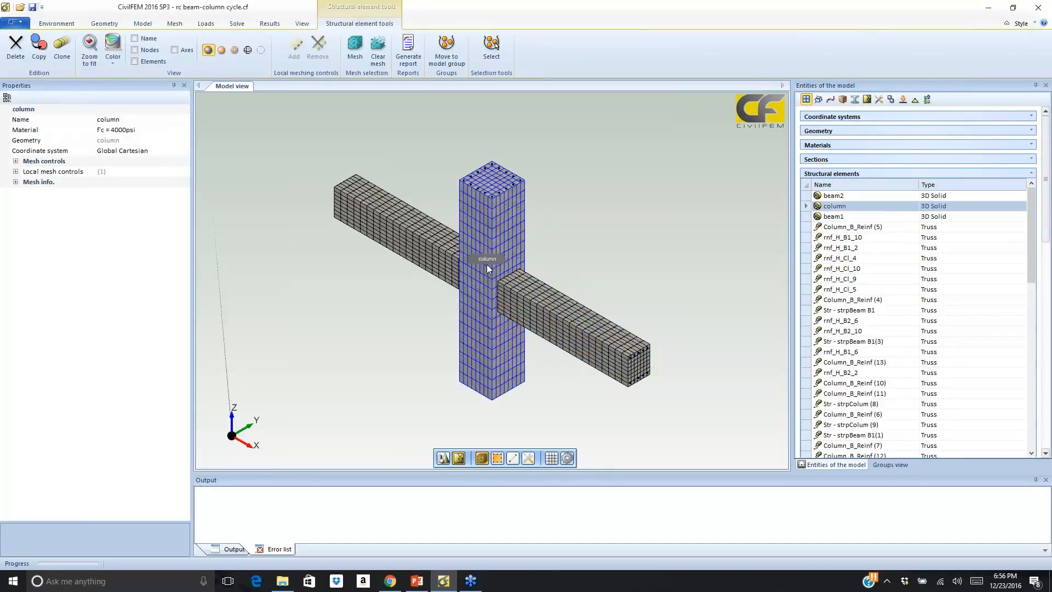
left_click(831, 197)
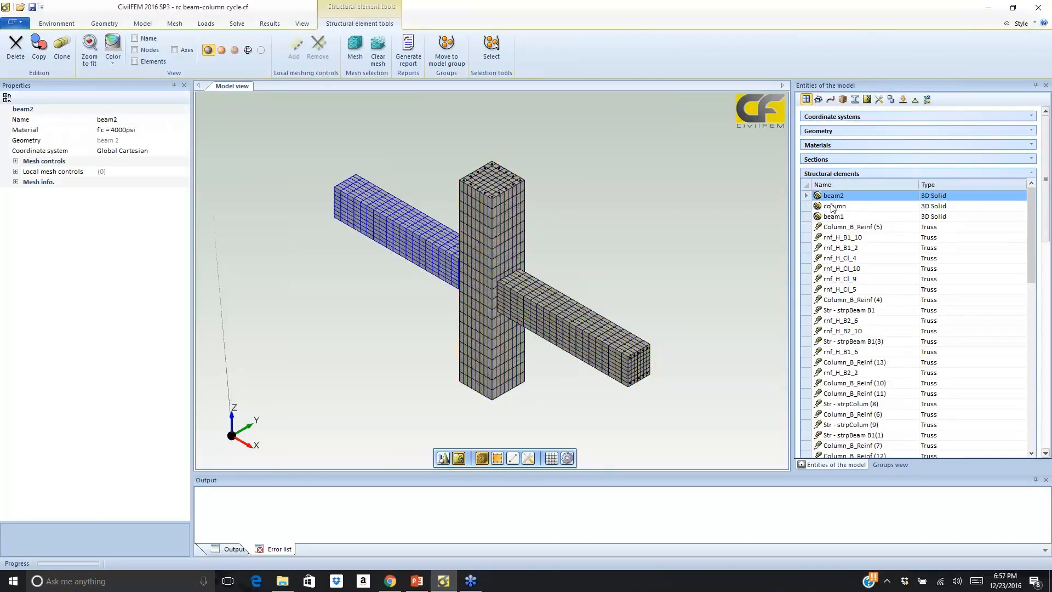
left_click(832, 206, "ctrl")
left_click(832, 217, "ctrl")
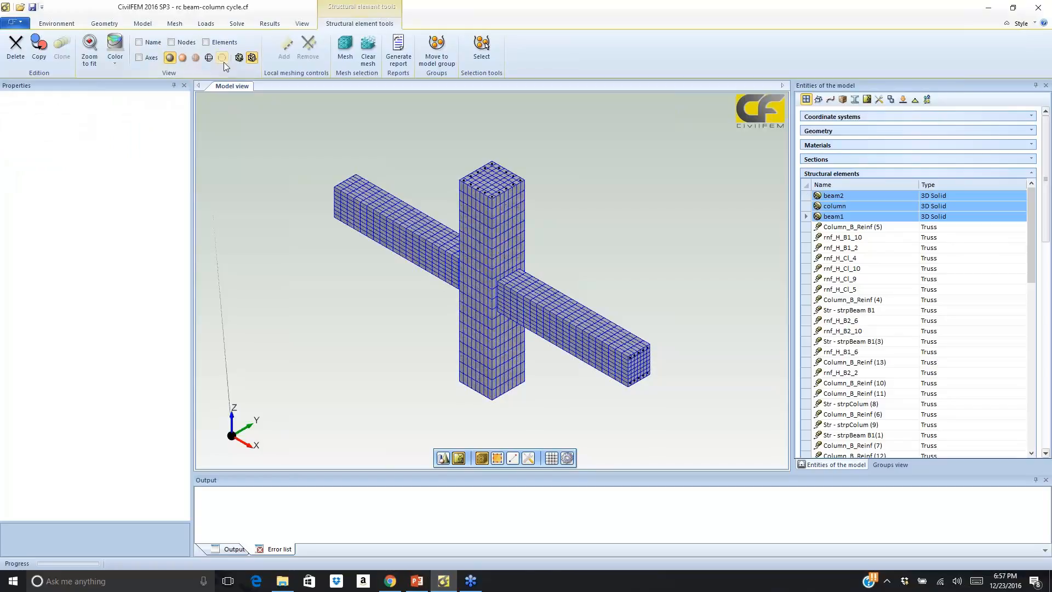
left_click(222, 59)
Inspect the reinforcement cage at the beam-column joint, and show beam2, column and beam1 as wireframe around the bars
scroll(484, 326, "up", 2)
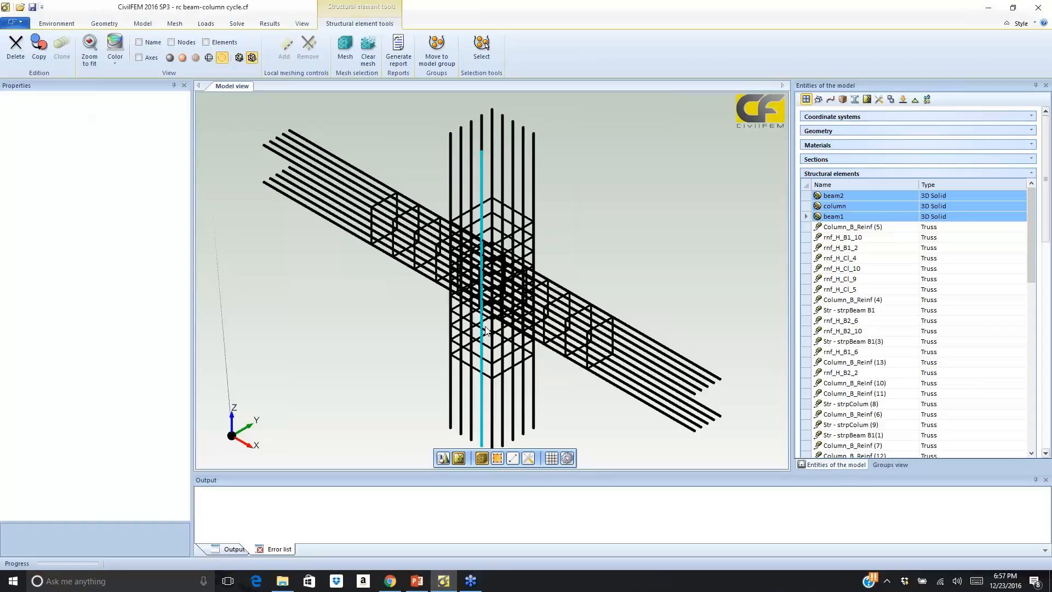
scroll(476, 302, "up", 6)
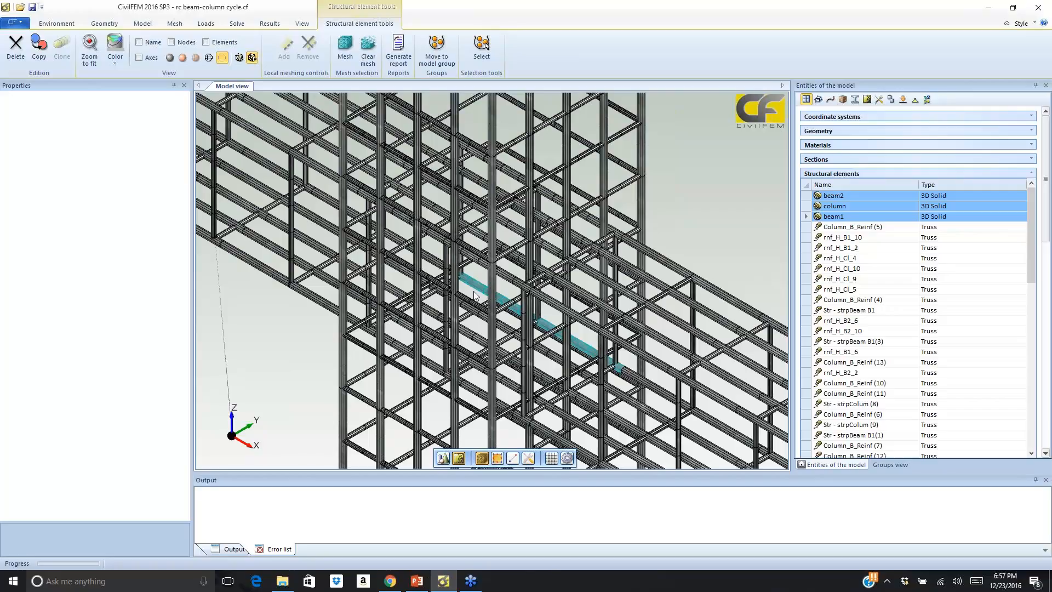
middle_click_drag(473, 291, 529, 244)
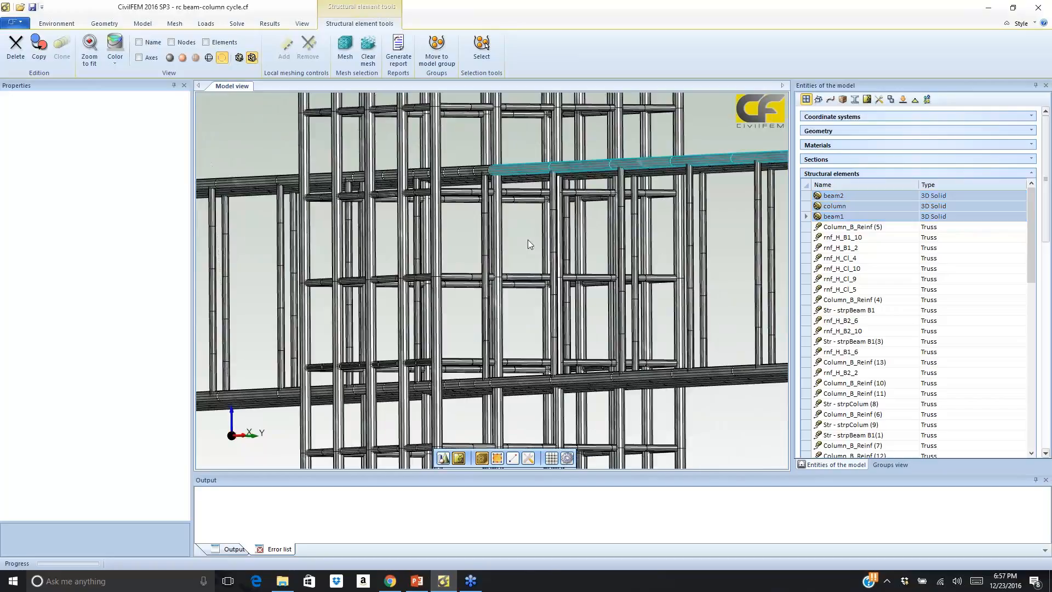
middle_click_drag(528, 242, 494, 246)
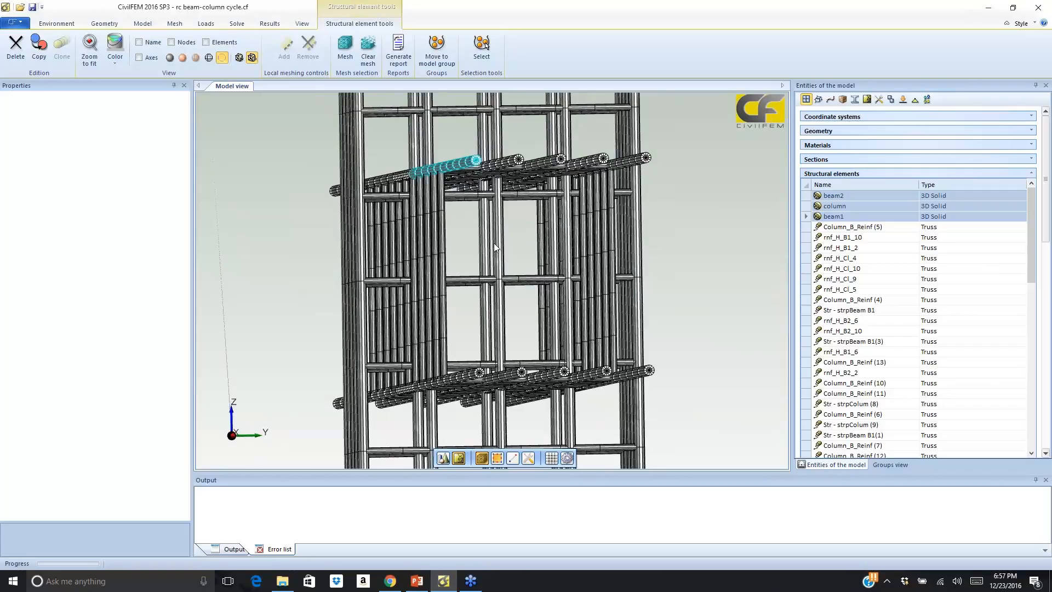
middle_click_drag(494, 242, 517, 253)
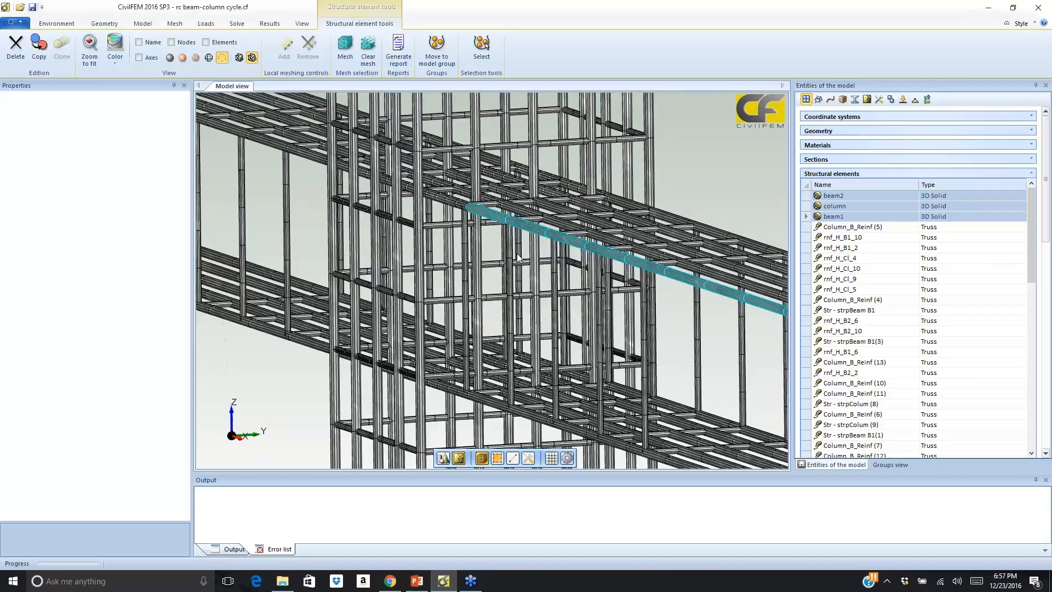
left_click(830, 195)
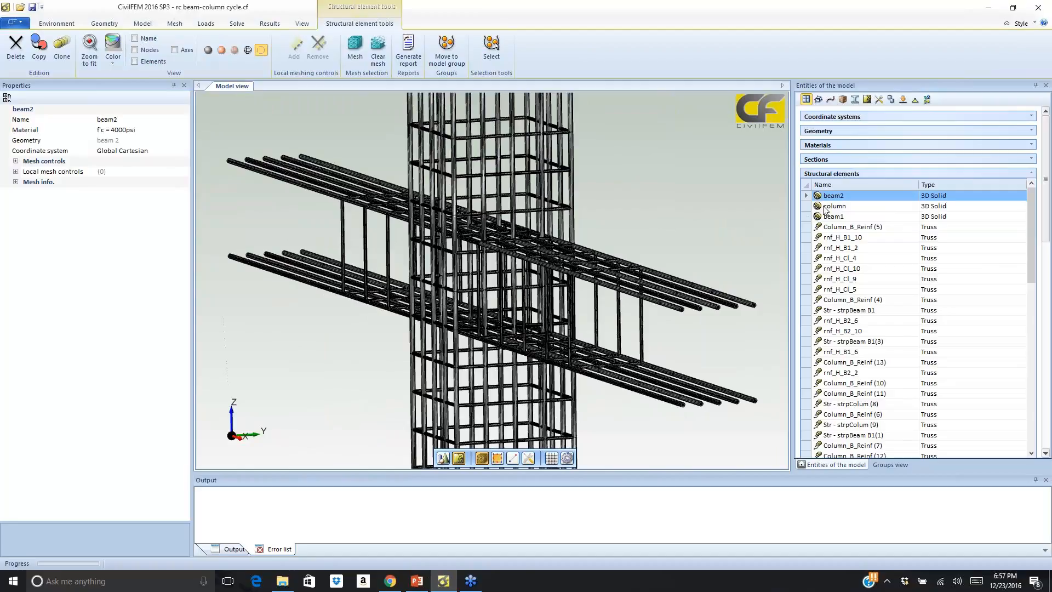
left_click(830, 216, "shift")
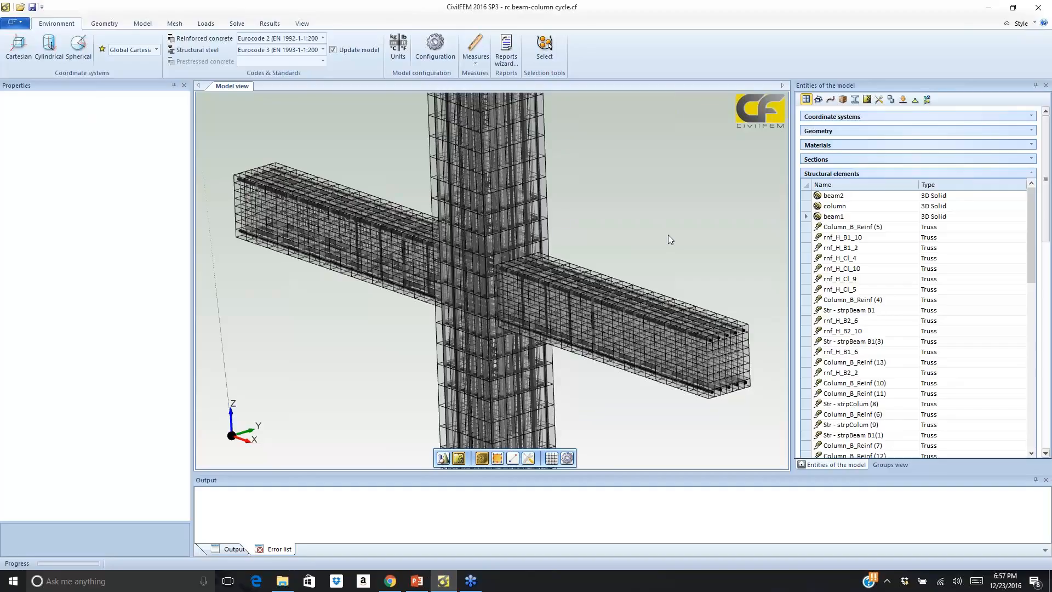
scroll(668, 236, "down", 1)
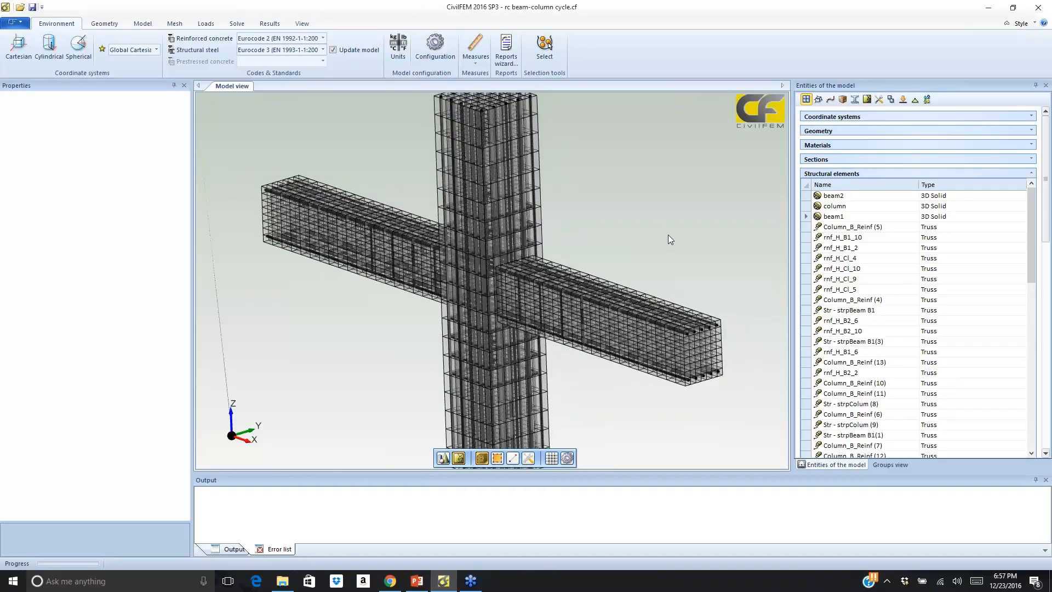
Review the contacted and contacting parts of glue contacts column_b2 and column_B1, and inspect the reinforcement at the column top
scroll(669, 235, "down", 1)
left_click(891, 99)
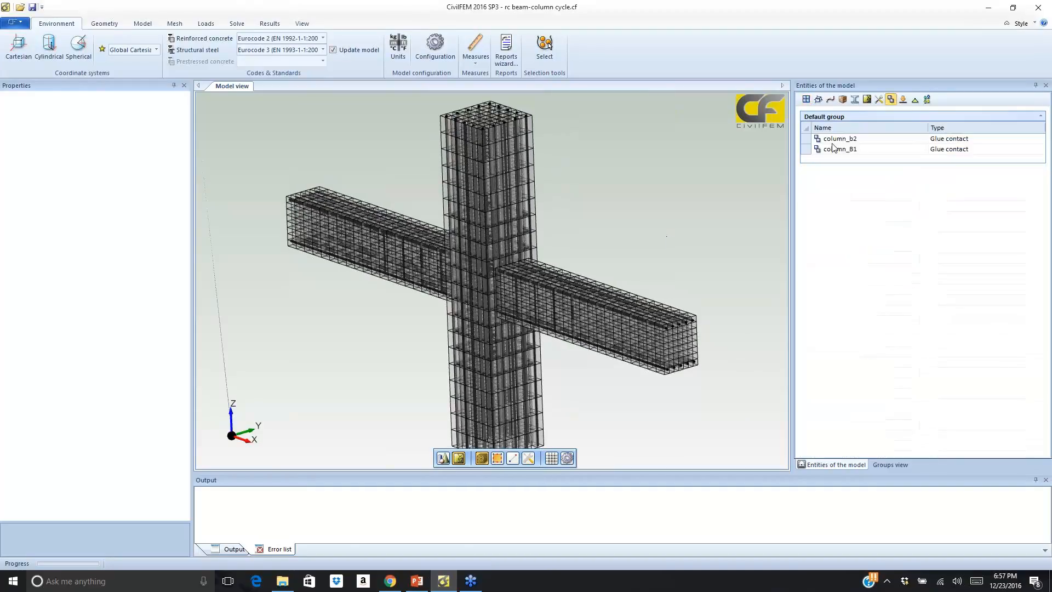
left_click(834, 140)
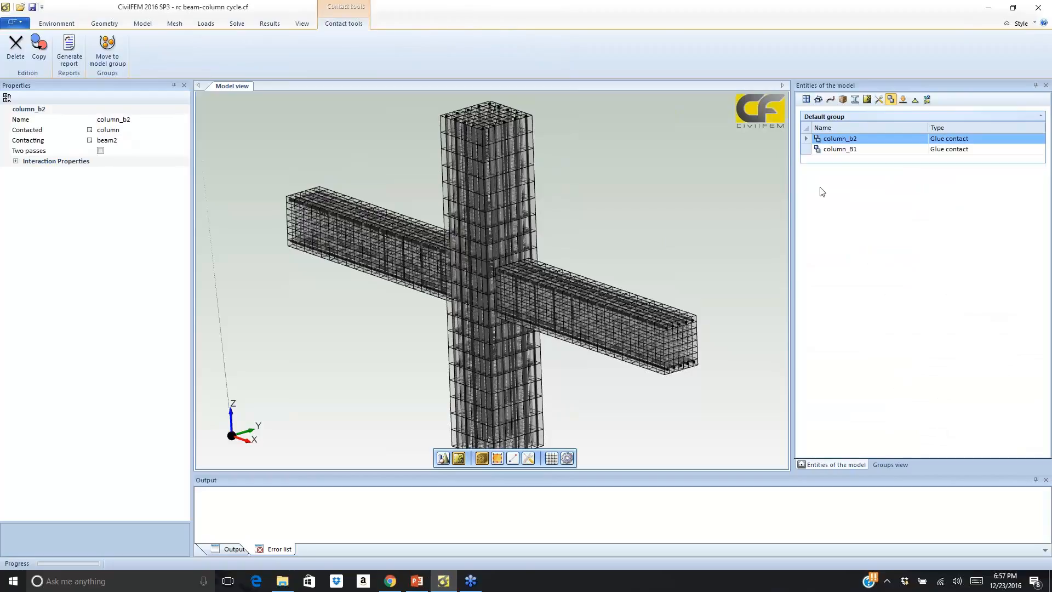
left_click(834, 151)
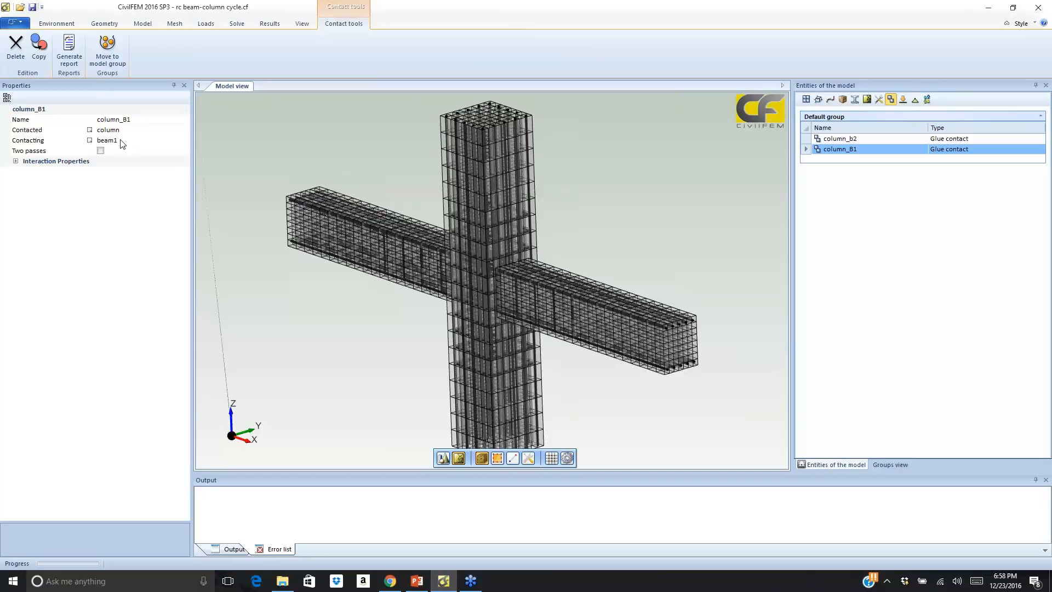
left_click(561, 168)
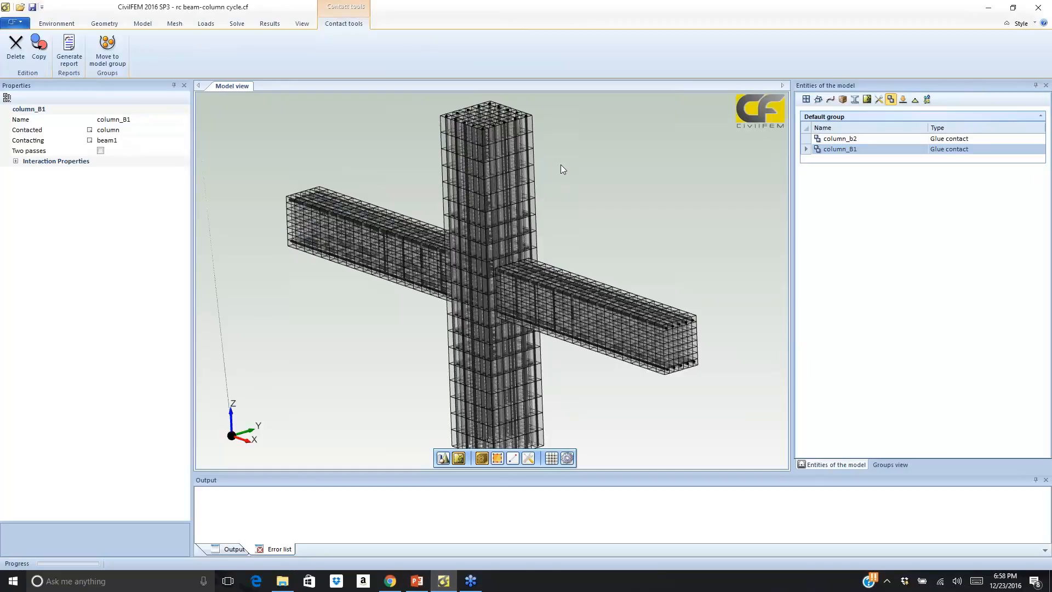
middle_click_drag(560, 165, 563, 199)
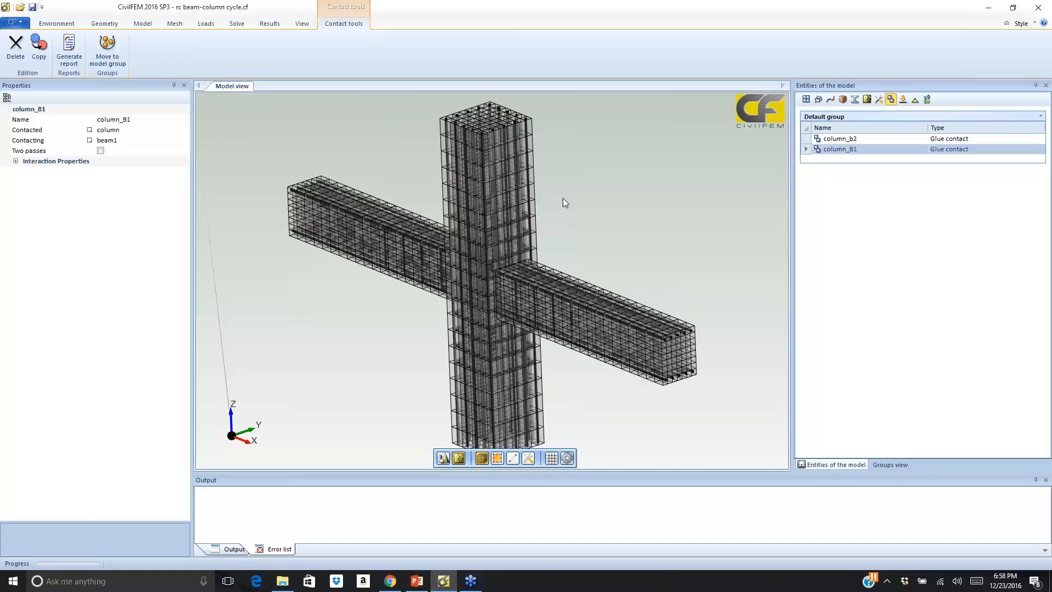
middle_click_drag(563, 199, 475, 149)
scroll(475, 149, "up", 3)
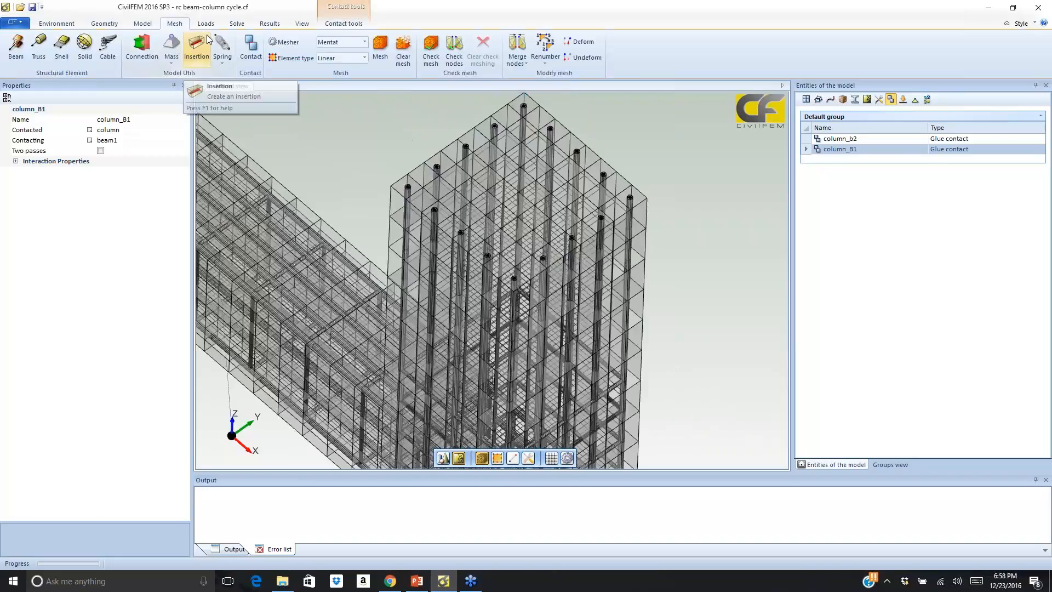
Examine the cracking properties of the f'c = 4000psi concrete material
left_click(842, 99)
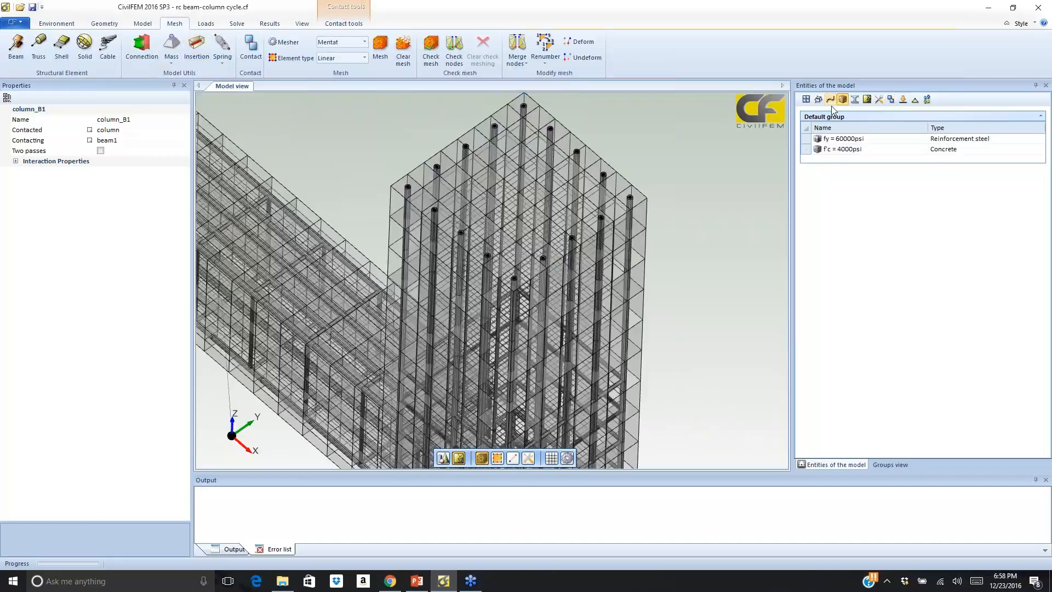
left_click(841, 150)
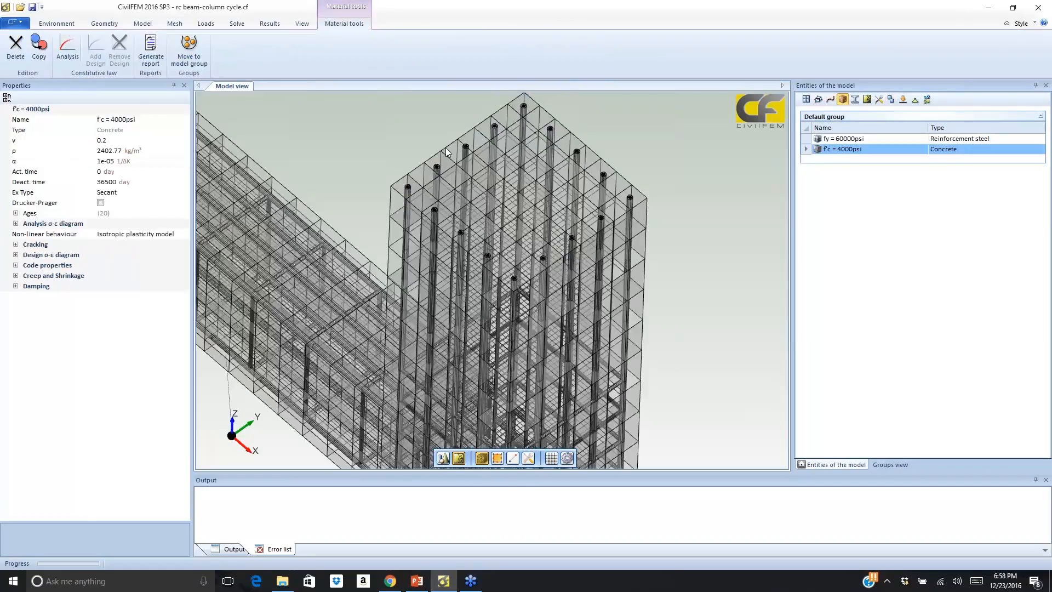
left_click(16, 244)
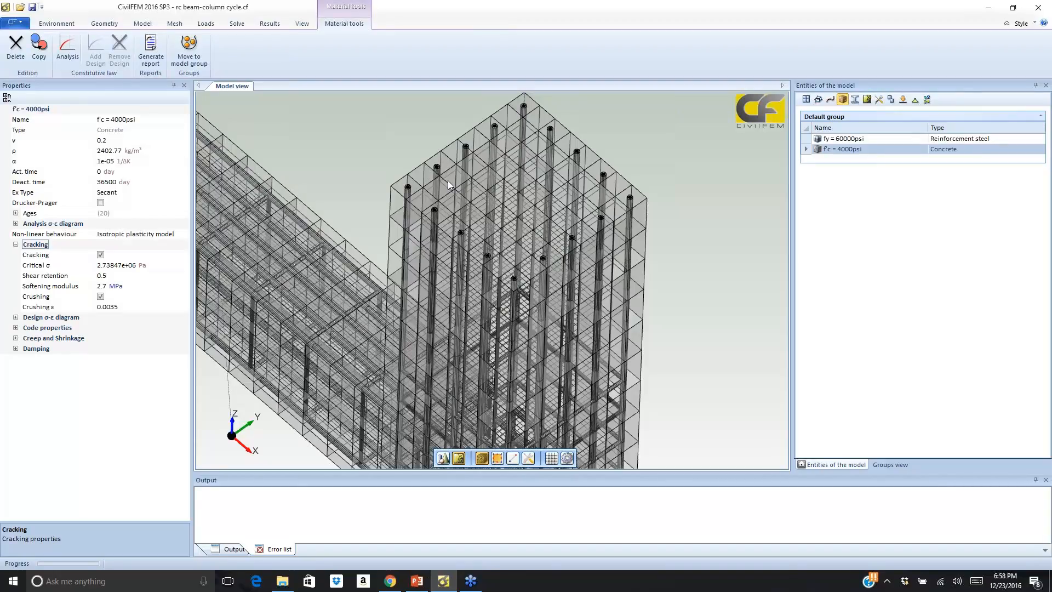
Load the results file CL_4_350.rcf from the Reinforced Concrete Beam to Column Connection folder
scroll(448, 185, "down", 1)
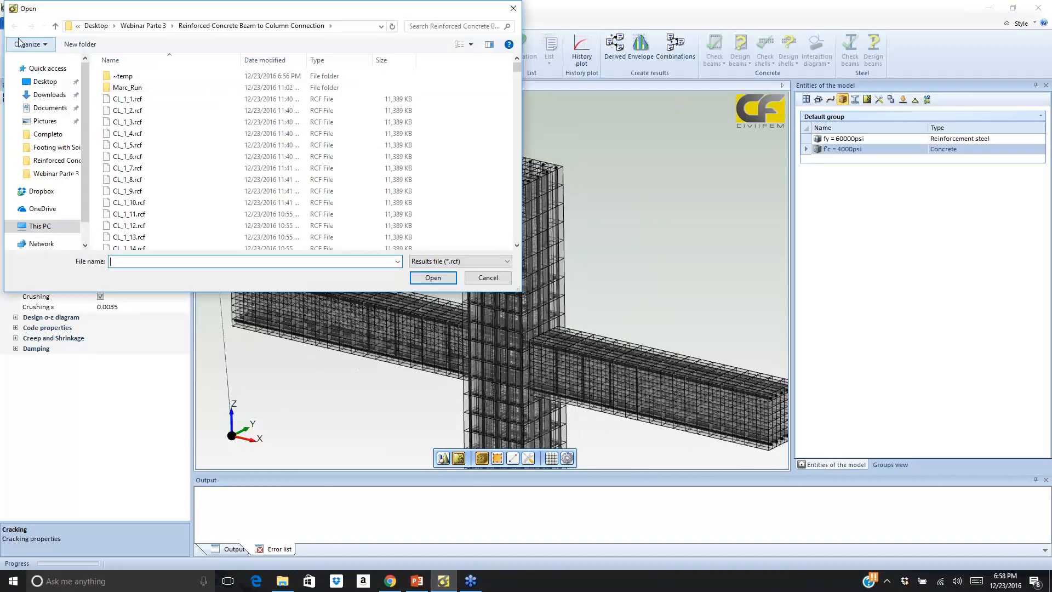
left_click_drag(516, 67, 531, 142)
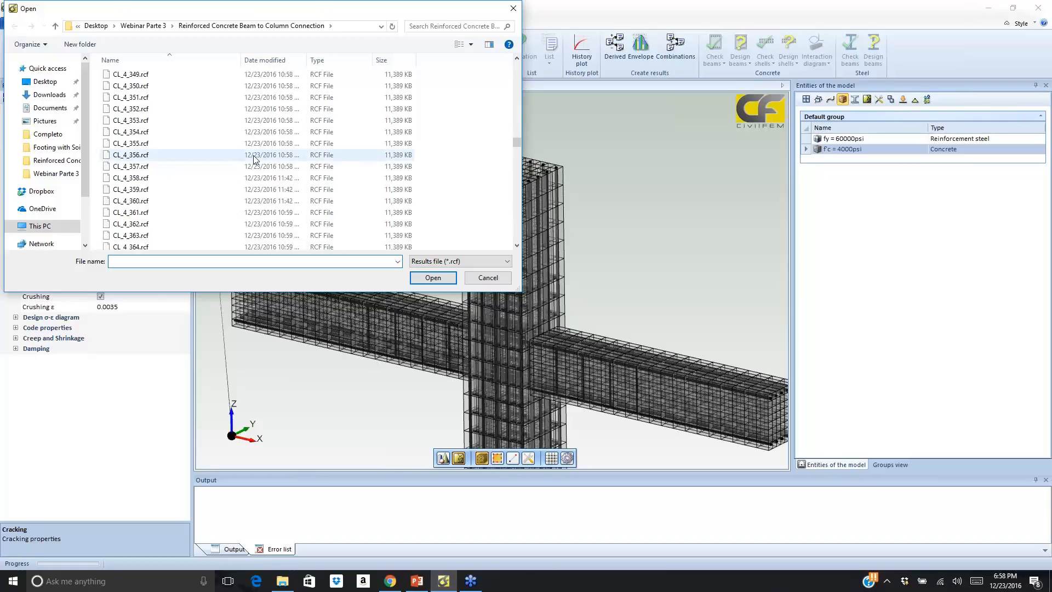
left_click(138, 86)
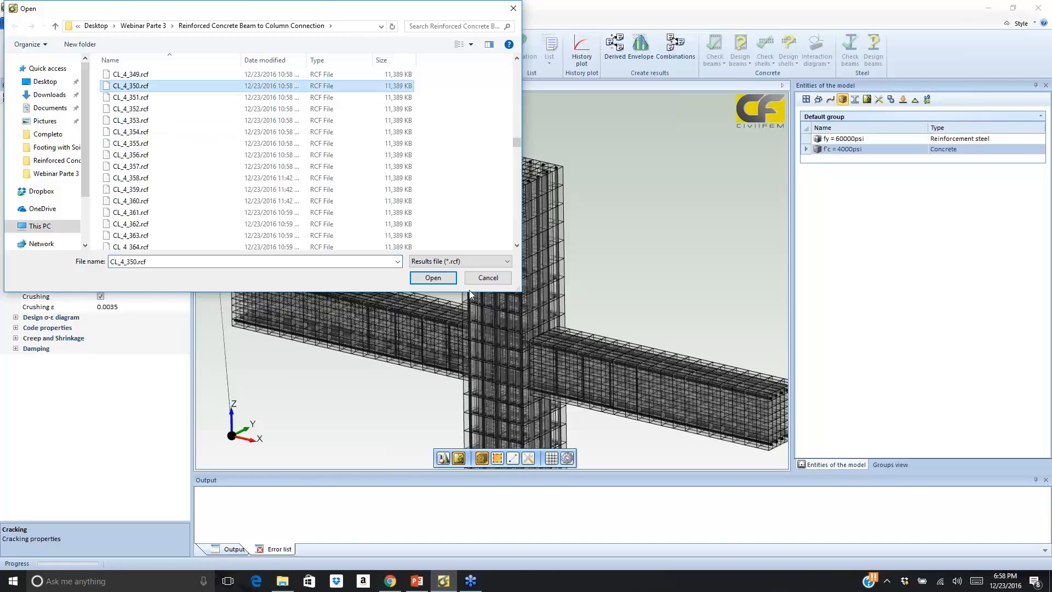
left_click(432, 278)
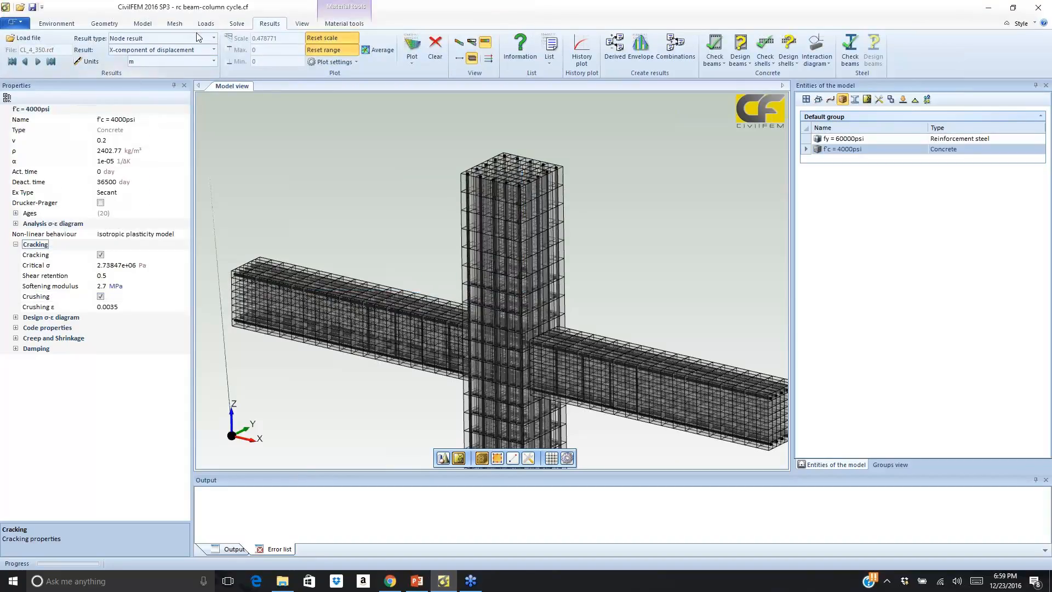
Set the result type to End result and choose Z component of cracking strain as the result
left_click(214, 38)
left_click(173, 70)
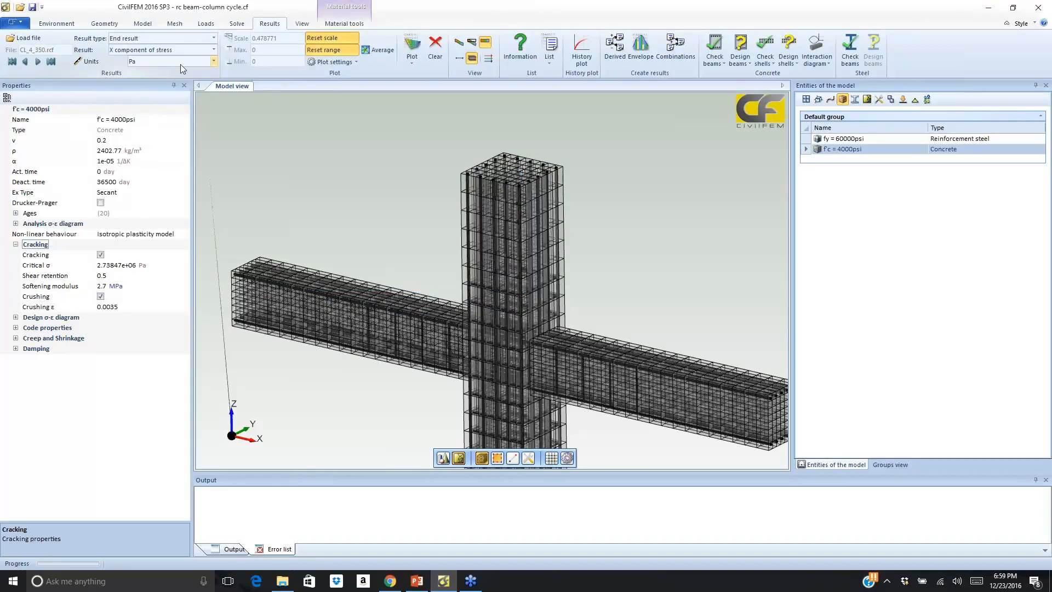
left_click(213, 50)
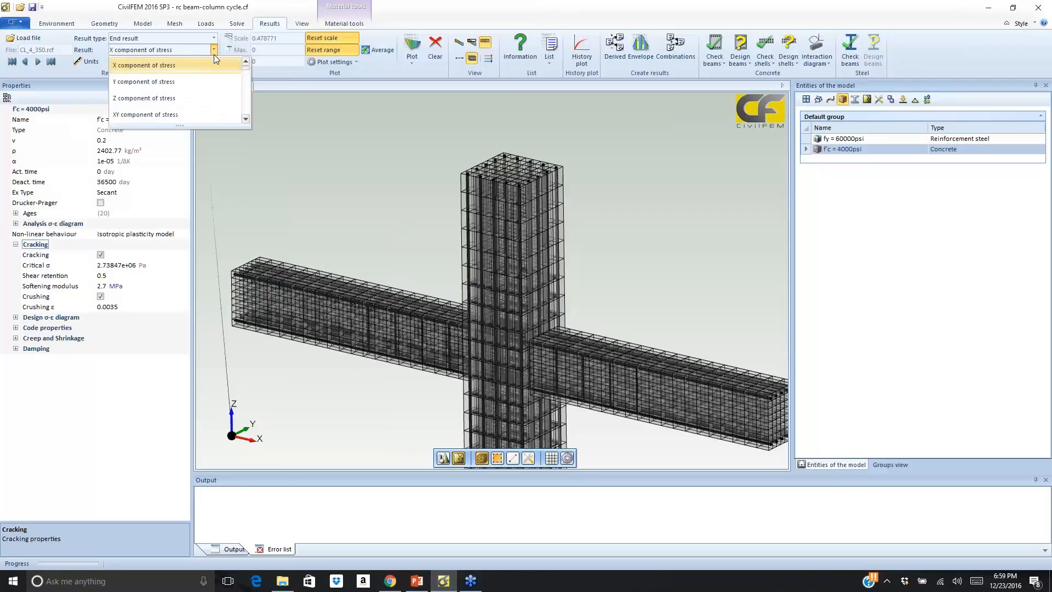
scroll(247, 107, "down", 4)
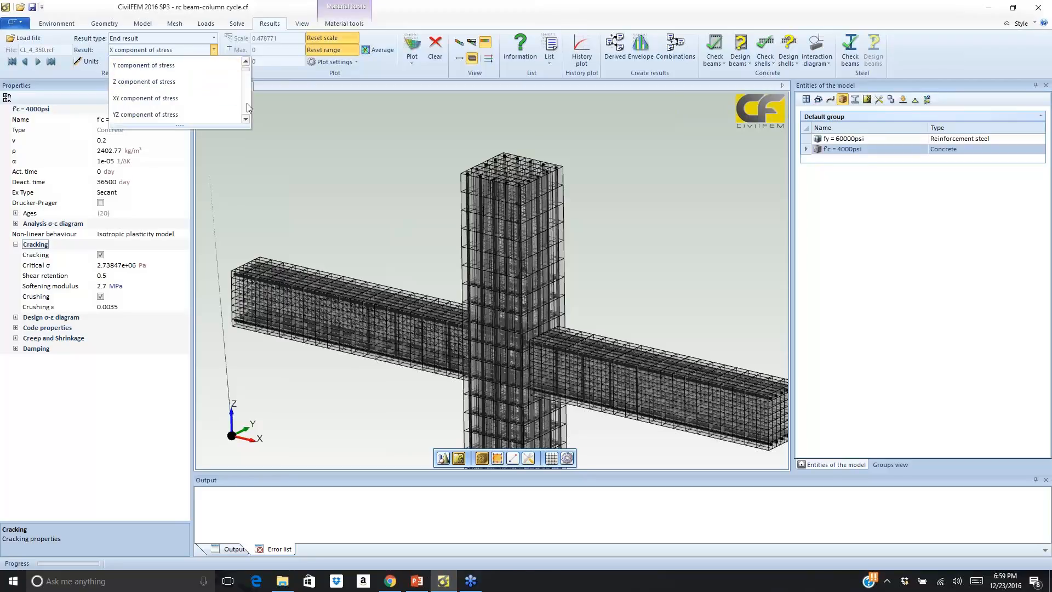
scroll(247, 108, "down", 1)
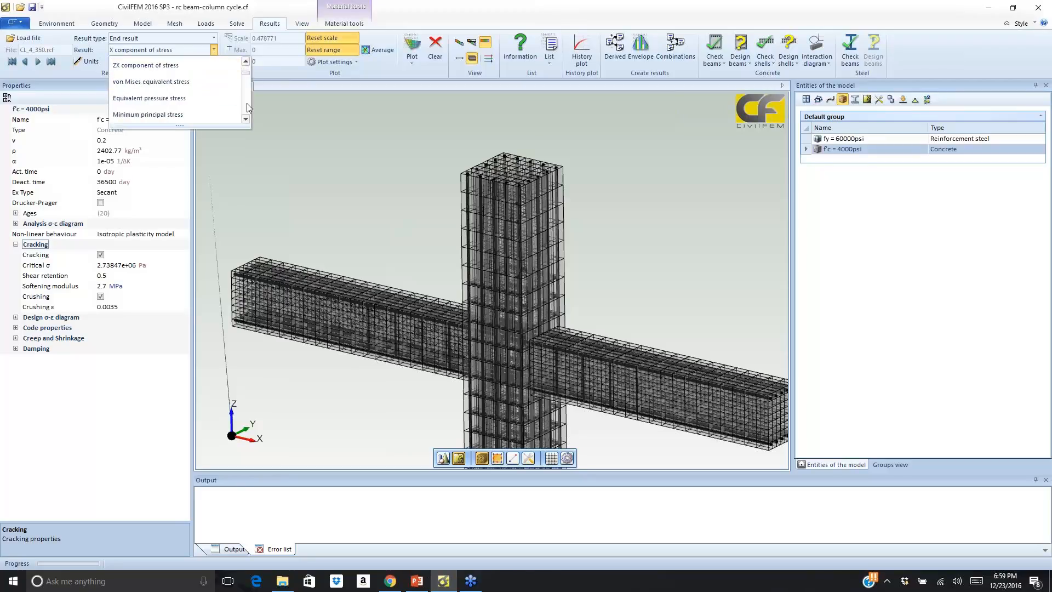
scroll(246, 104, "down", 4)
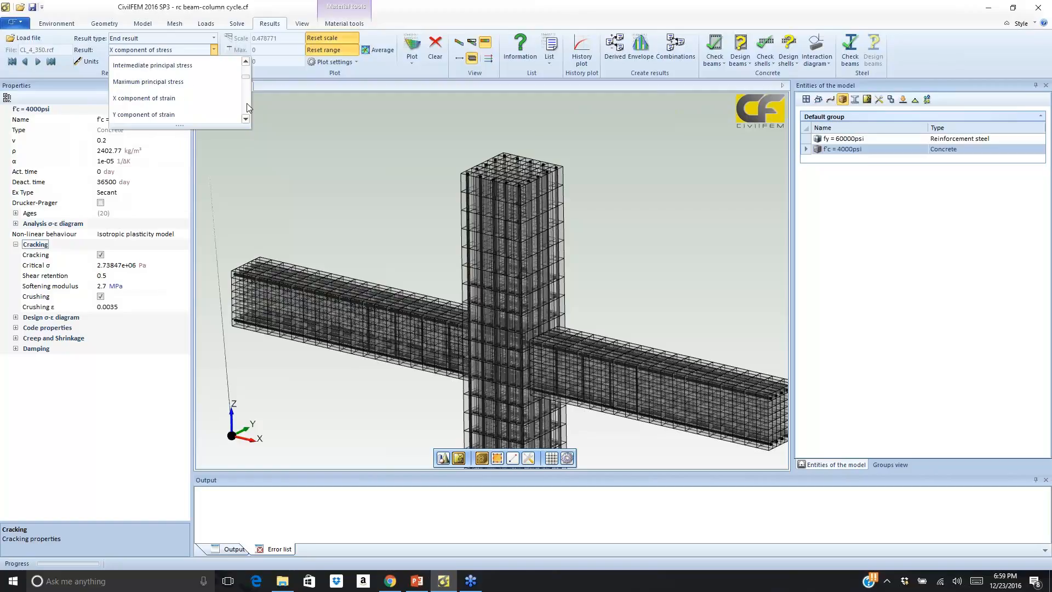
scroll(246, 104, "down", 3)
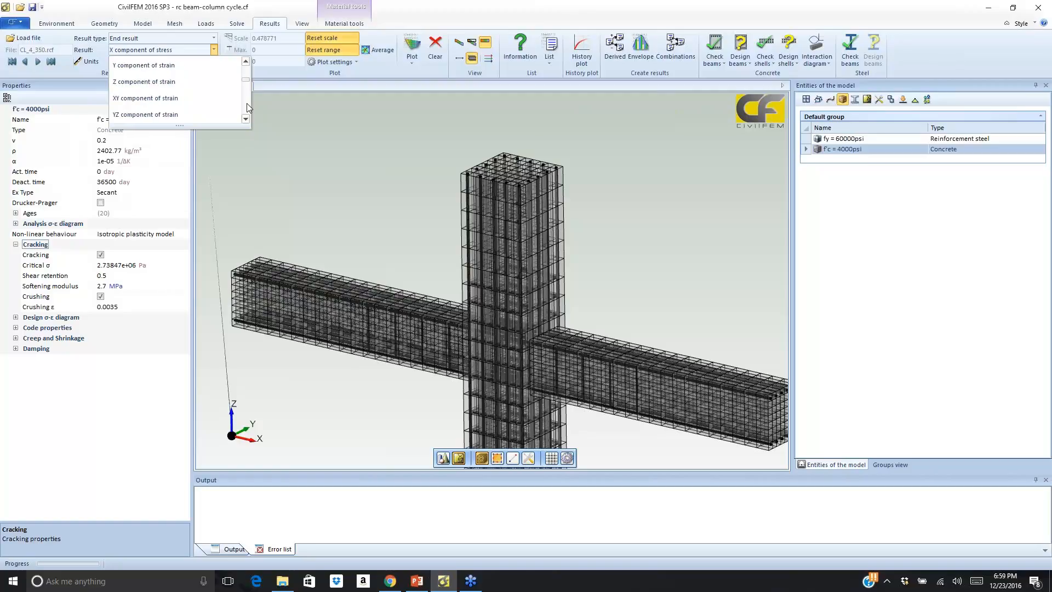
scroll(246, 103, "down", 3)
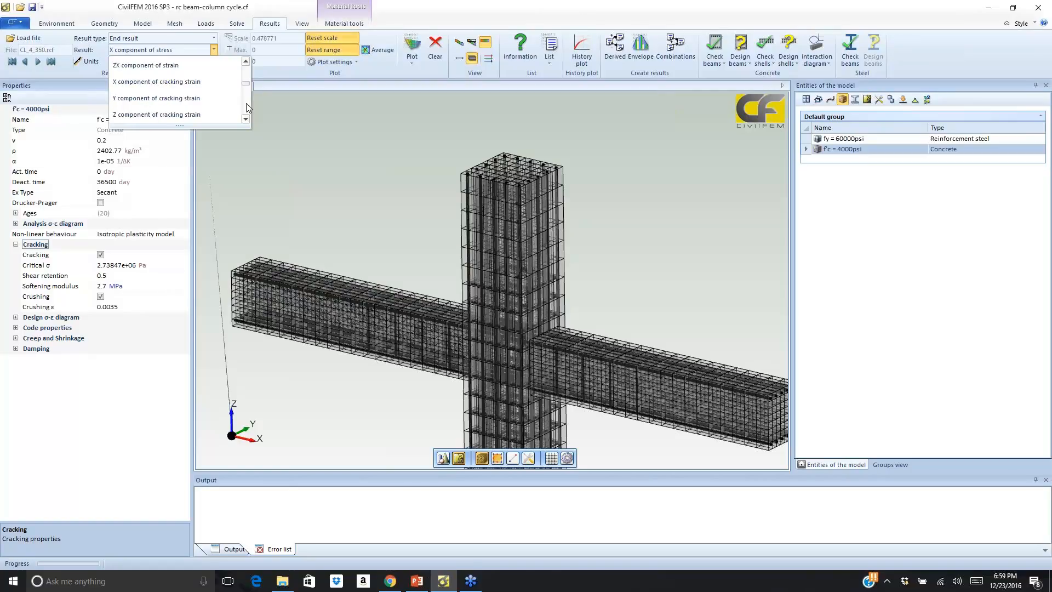
left_click(202, 114)
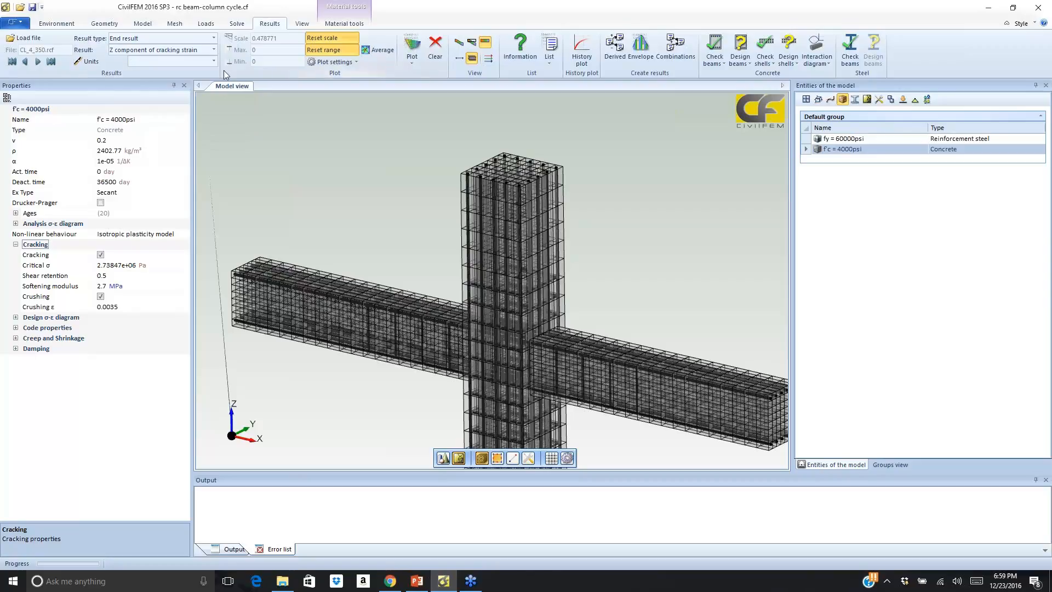
Plot the Z component of cracking strain on the deformed model with averaging turned on
left_click(377, 50)
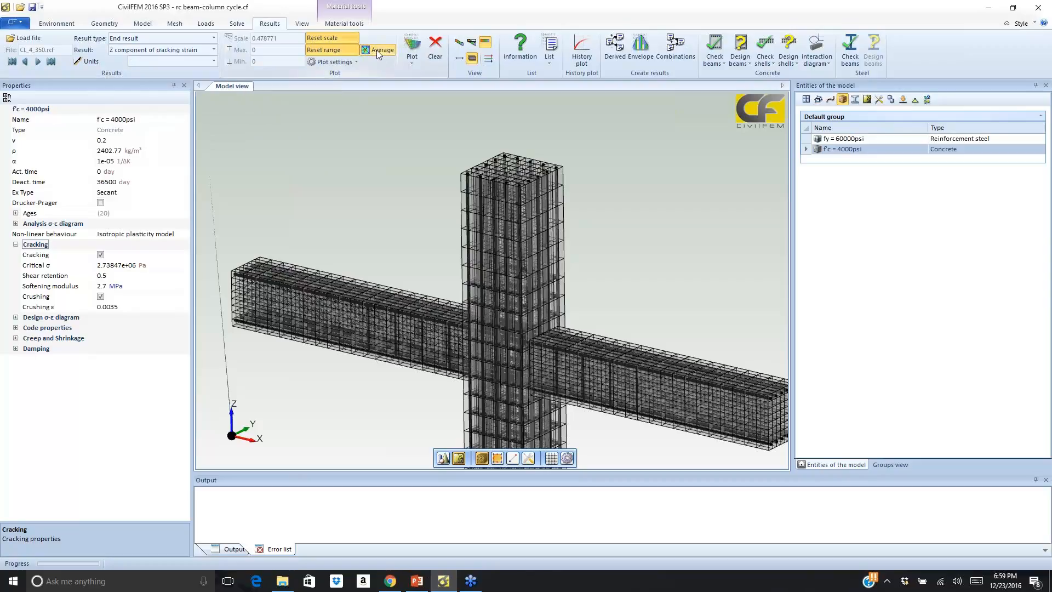
left_click(459, 42)
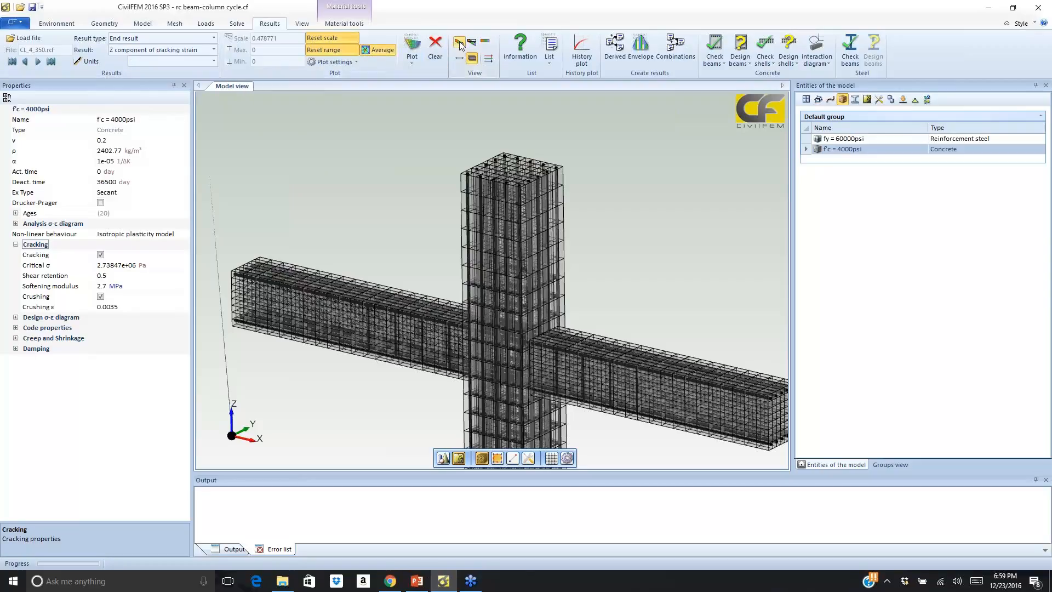
left_click(412, 45)
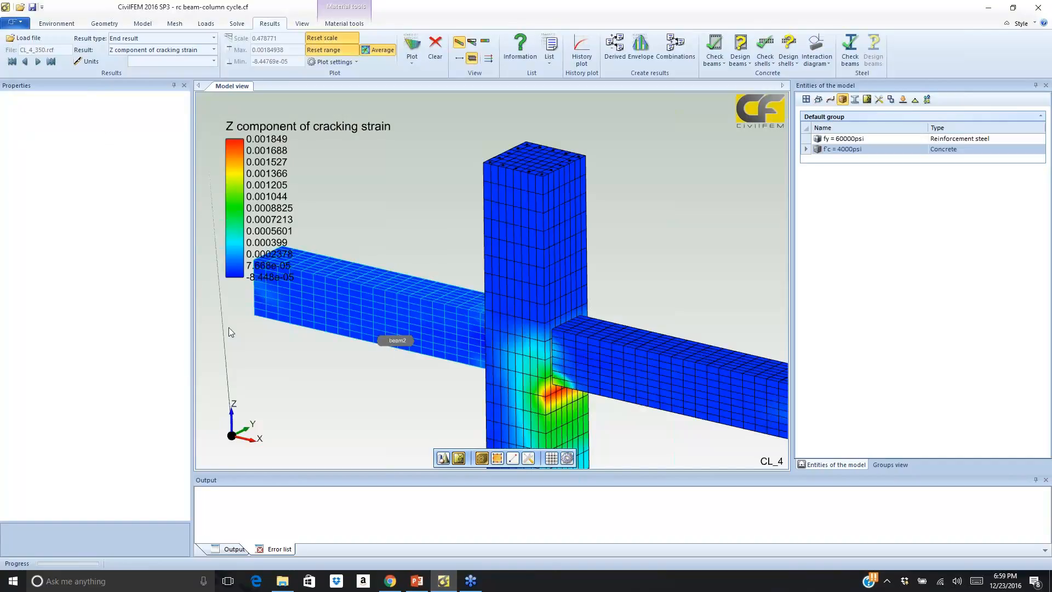
Select beam2 and examine the cracking strain contours around the beam-column joint from a front view and up close
left_click(390, 344)
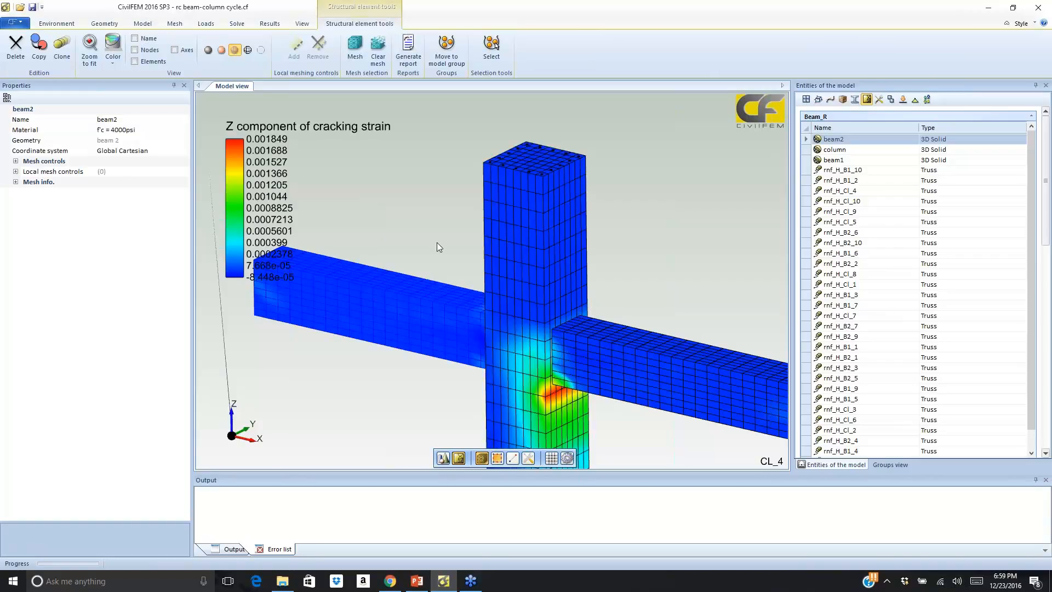
scroll(435, 241, "down", 1)
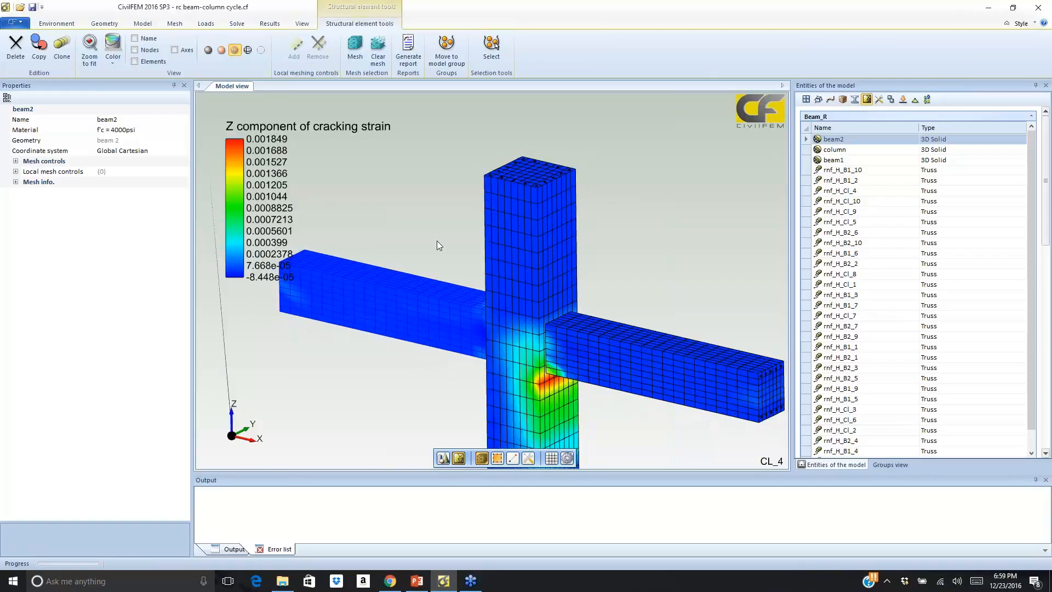
scroll(436, 245, "down", 3)
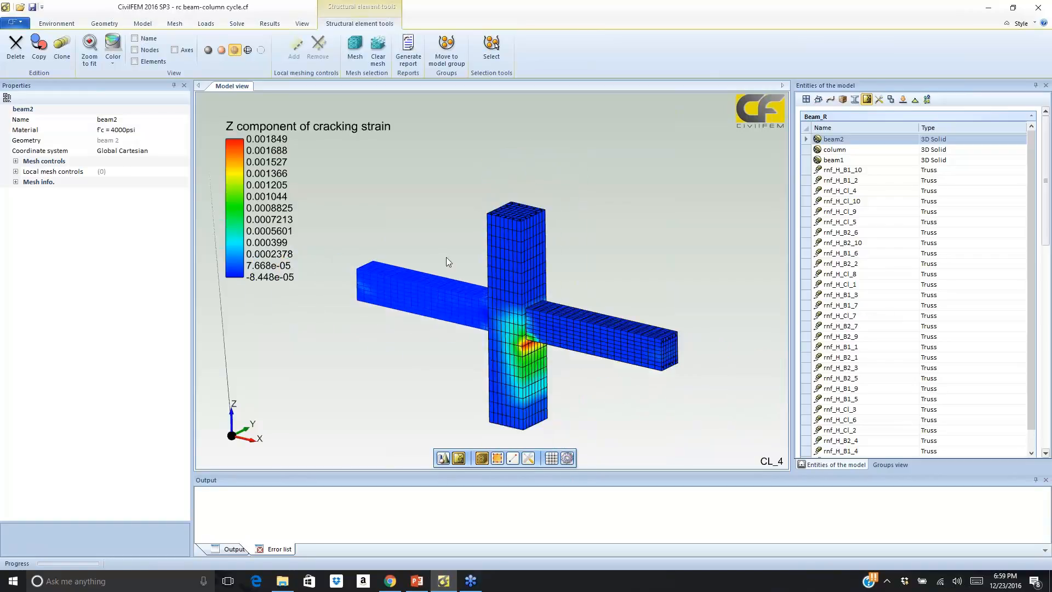
middle_click_drag(439, 357, 555, 343)
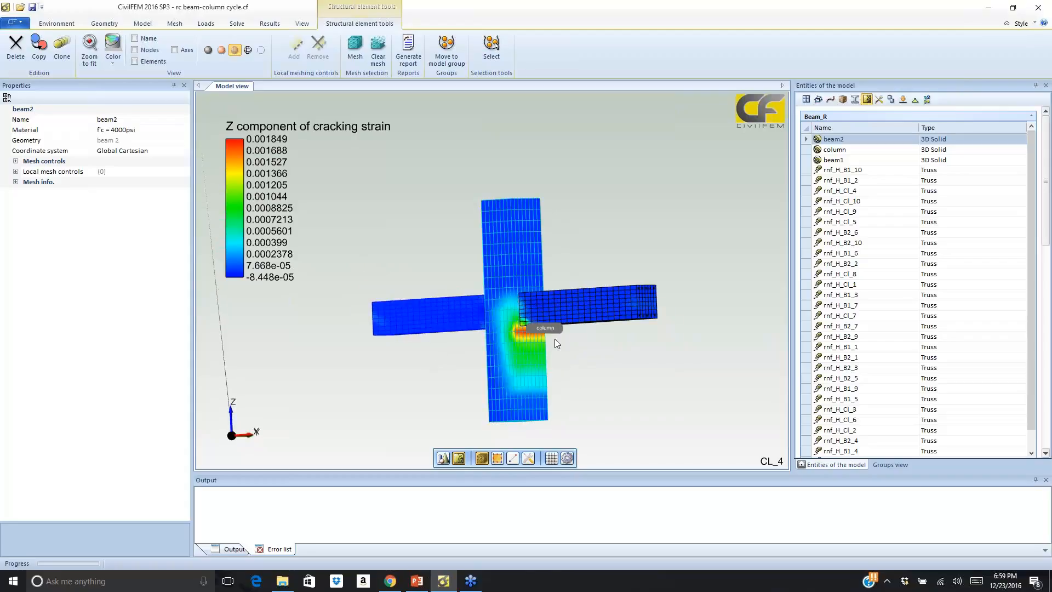
scroll(555, 343, "up", 3)
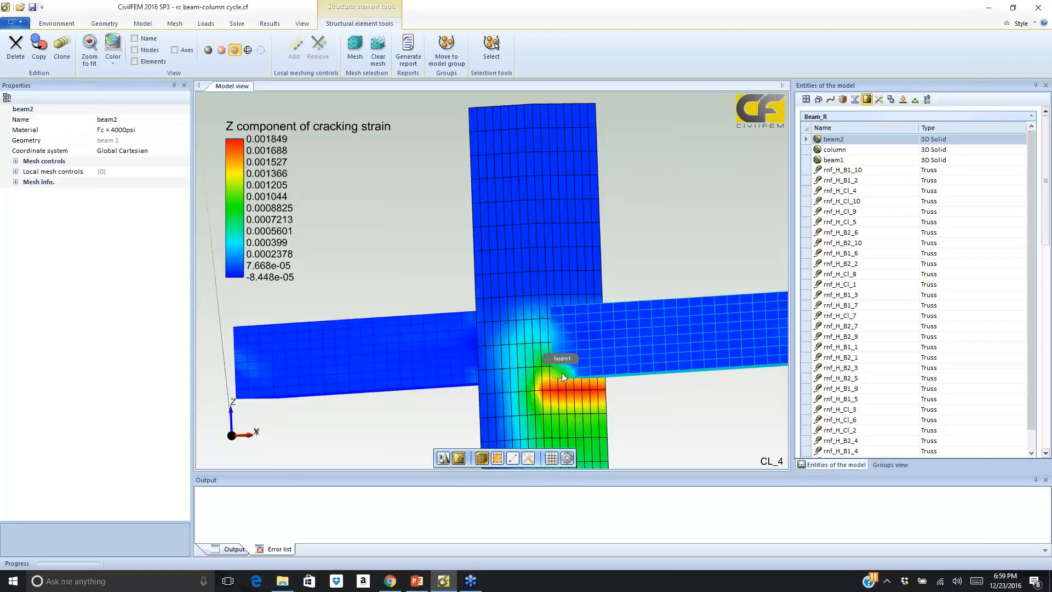
scroll(561, 373, "up", 3)
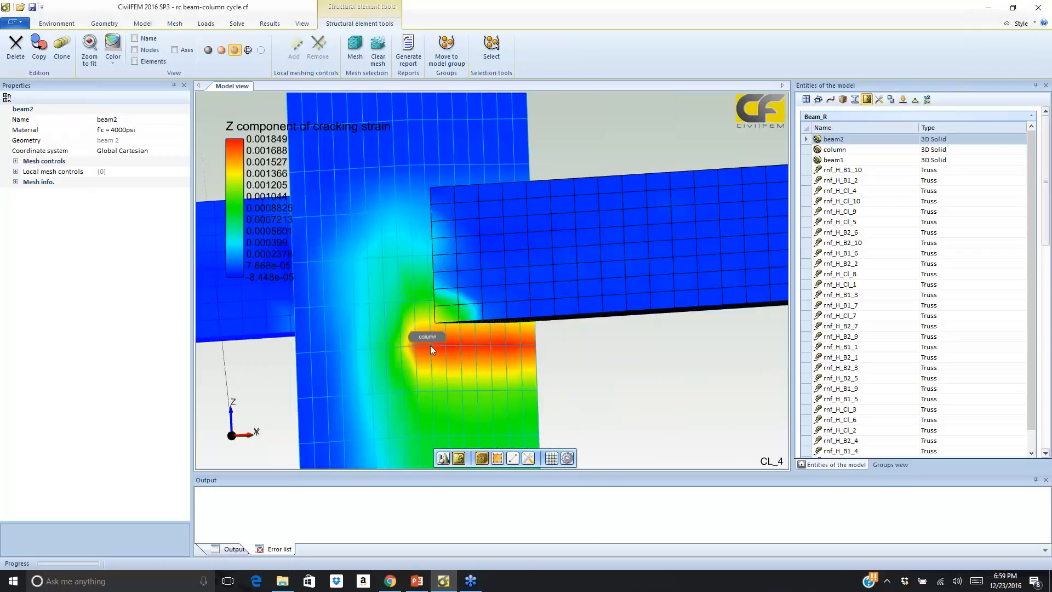
Switch to PowerPoint to compare the plot with the Beam-Column slide, and return to CivilFEM to examine the column cracking below beam1
left_click(426, 579)
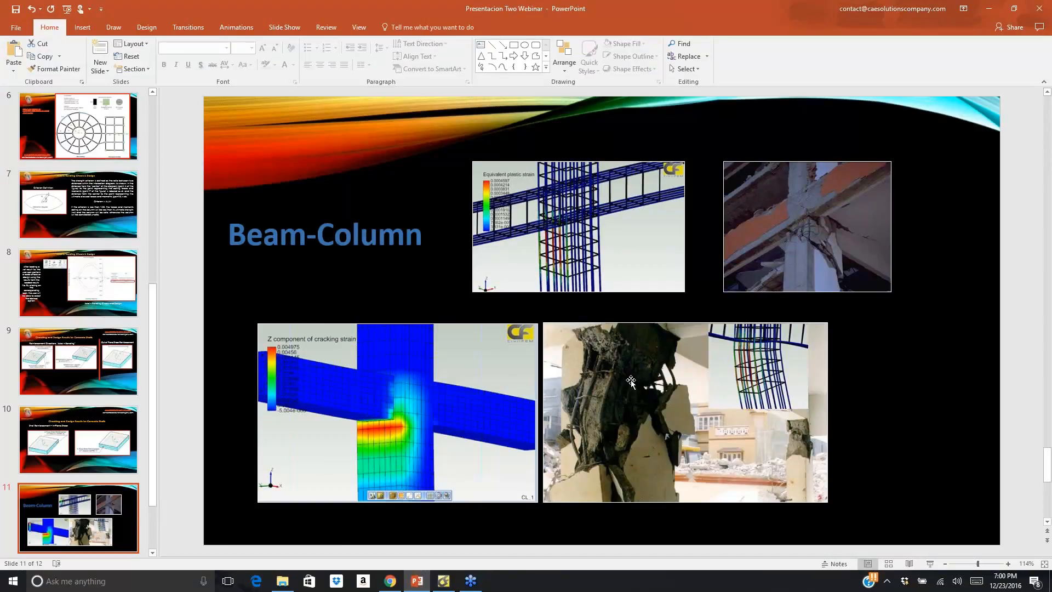
left_click(444, 584)
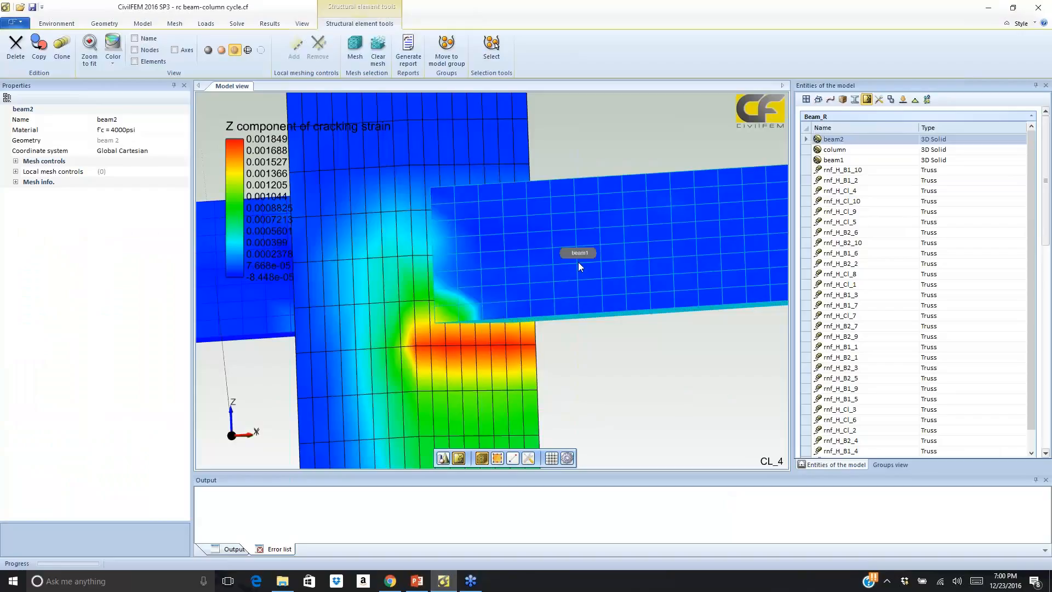
scroll(578, 264, "down", 2)
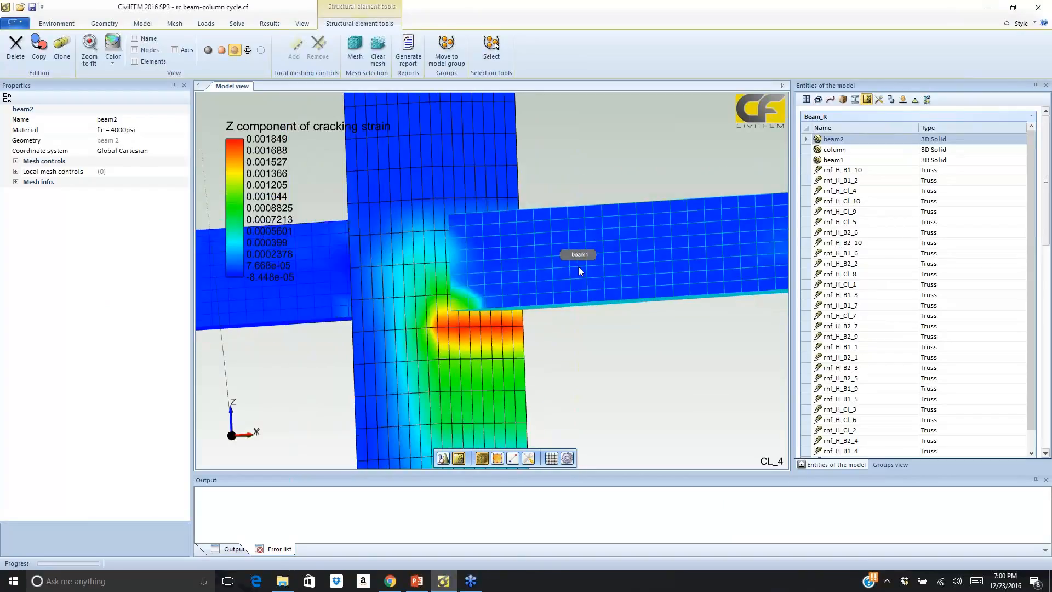
scroll(578, 267, "down", 3)
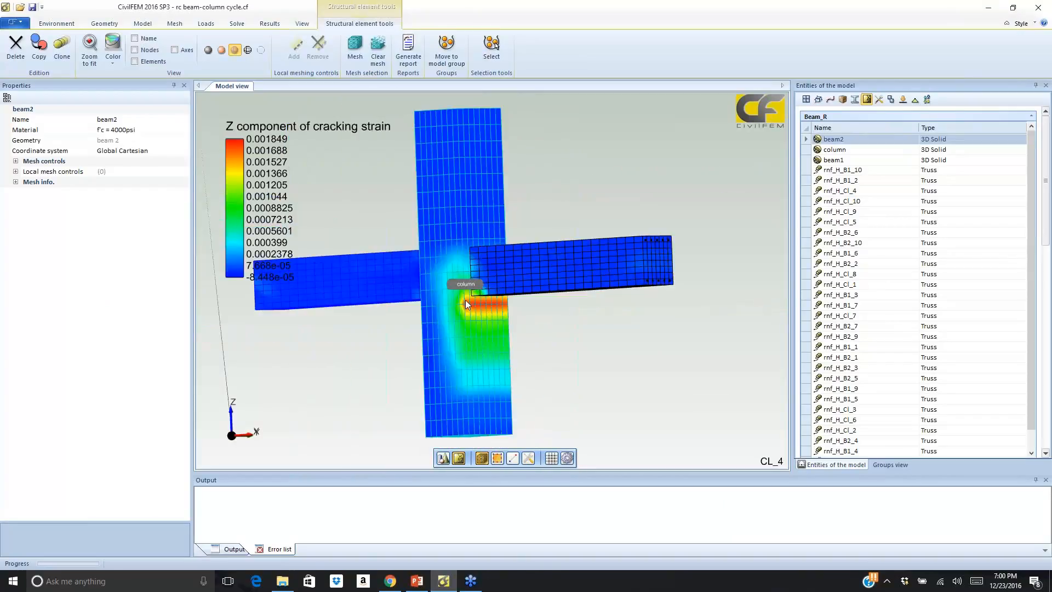
scroll(465, 301, "up", 2)
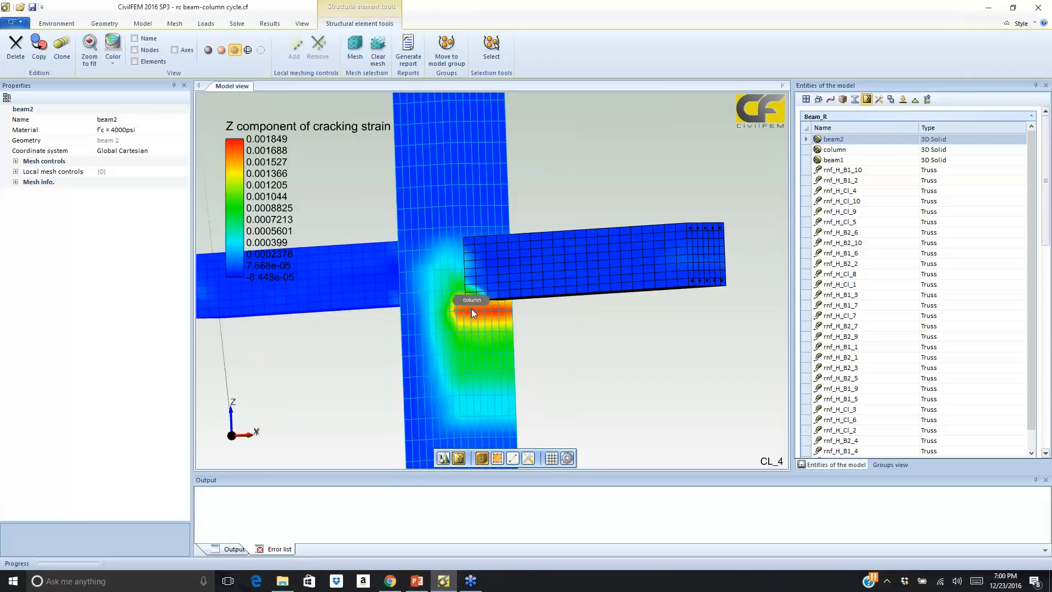
Inspect the column cracking from the opposite side, then clear the cracking strain plot and leave only the reinforcement displayed
scroll(472, 311, "up", 1)
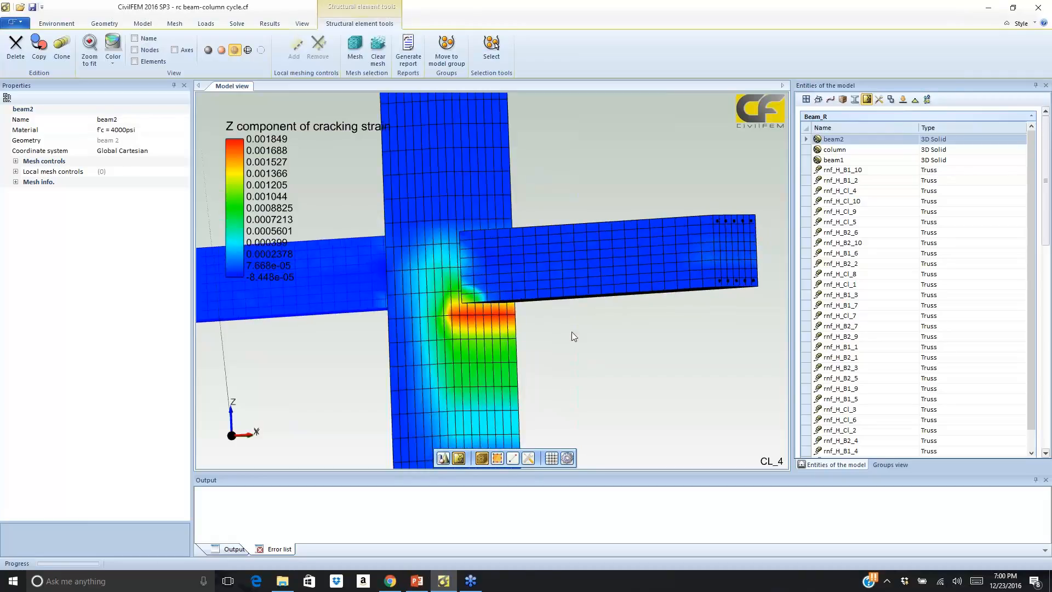
middle_click_drag(572, 332, 310, 101)
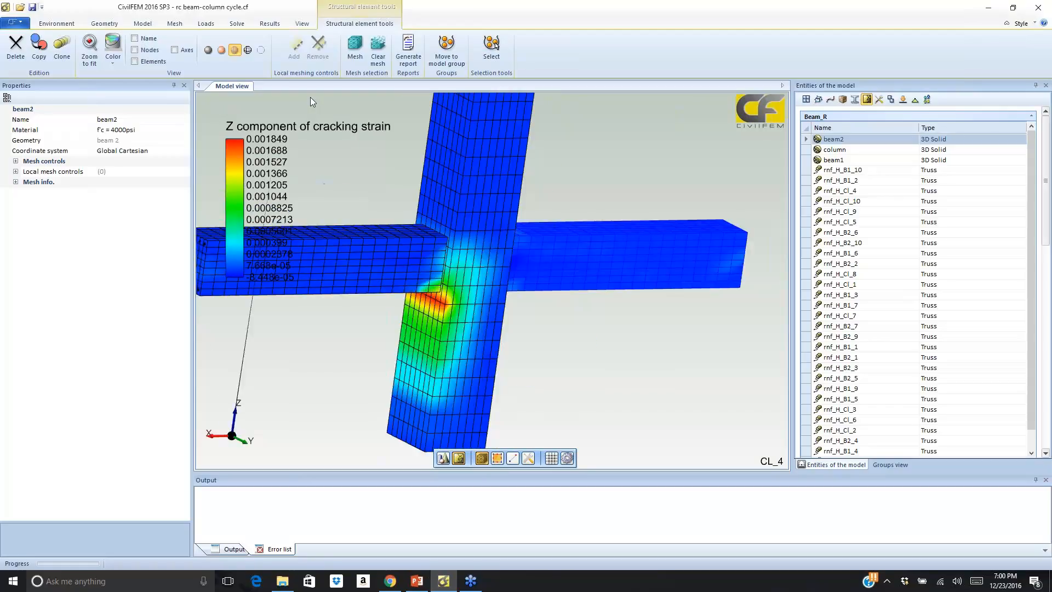
left_click(369, 184)
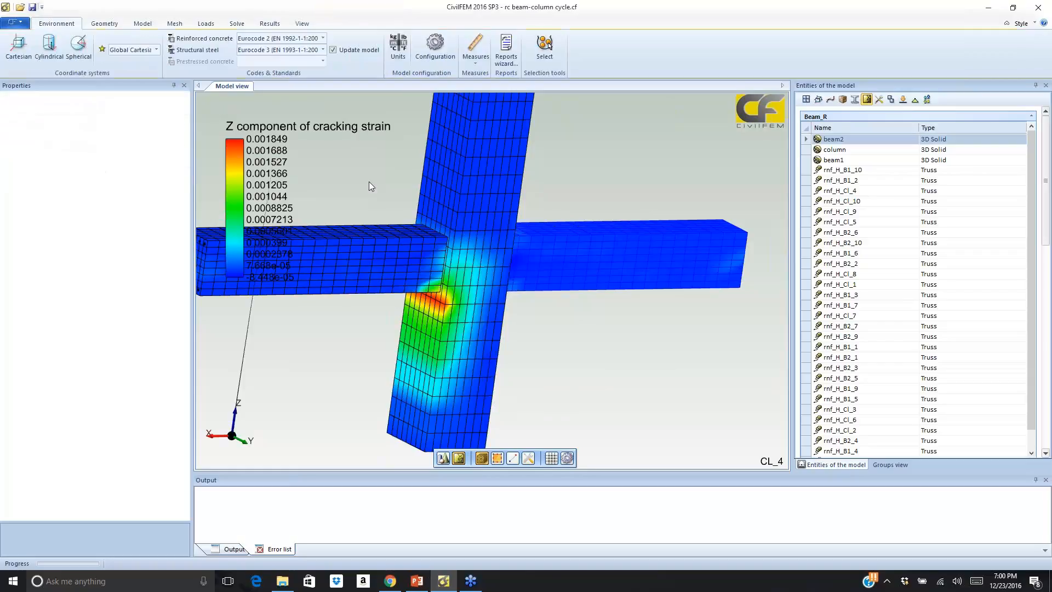
left_click(263, 25)
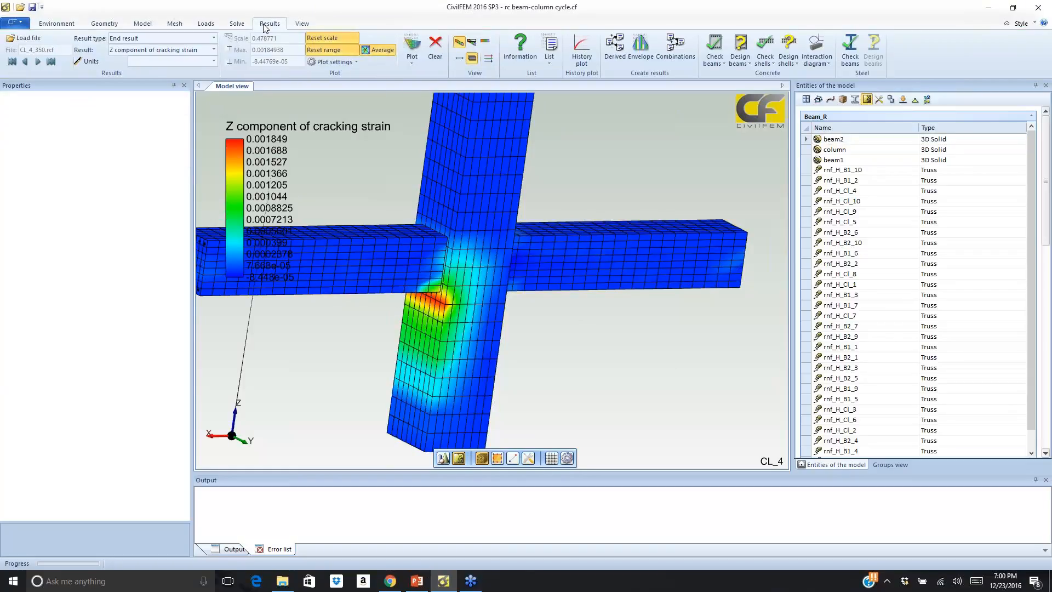
left_click(435, 45)
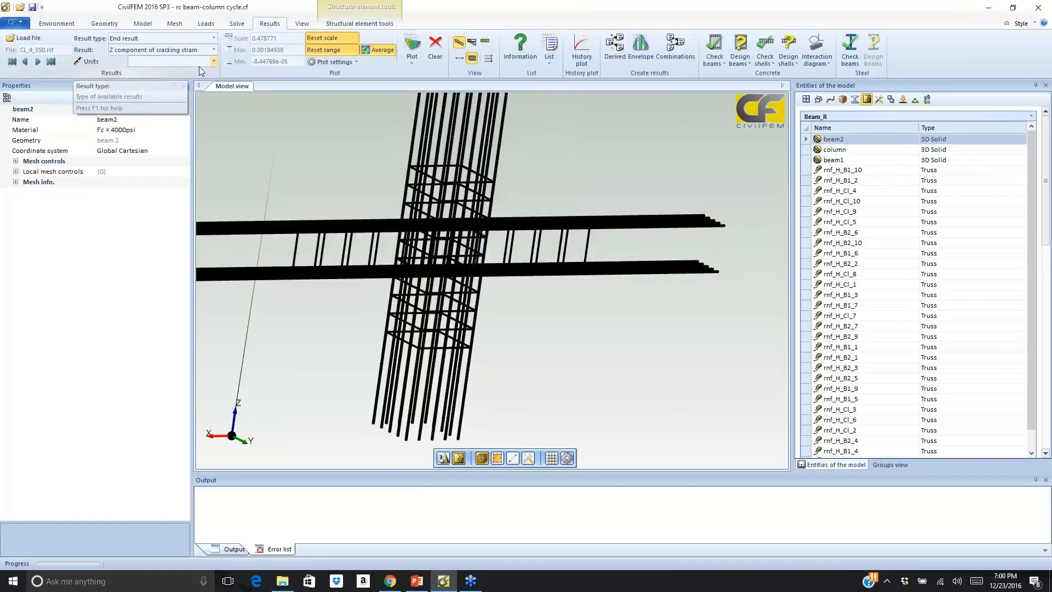
Choose Equivalent plastic strain as the result and plot it on the reinforcement bars
left_click(214, 50)
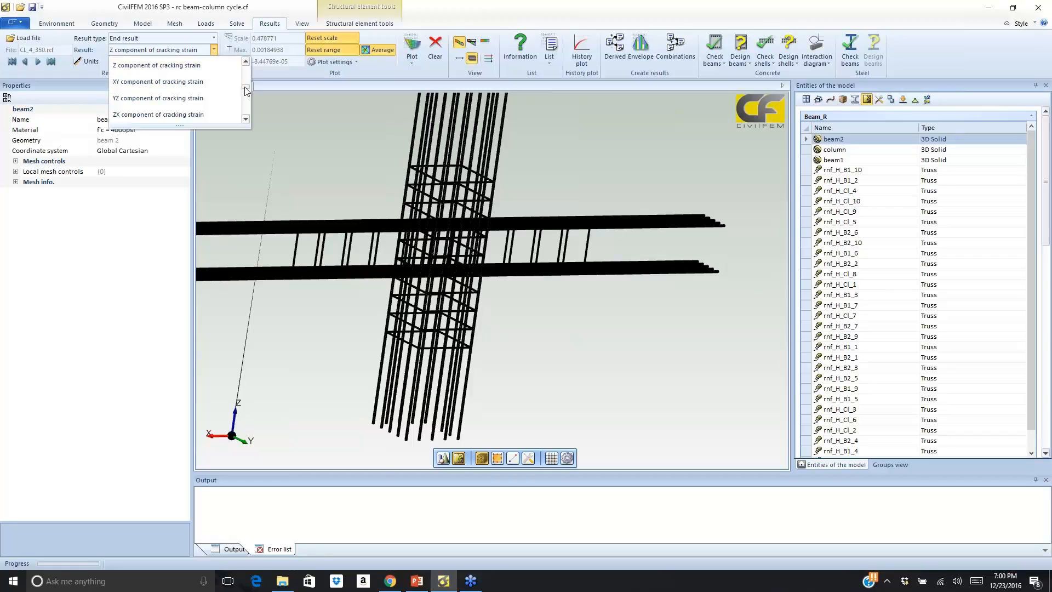
left_click_drag(245, 91, 245, 113)
left_click(182, 99)
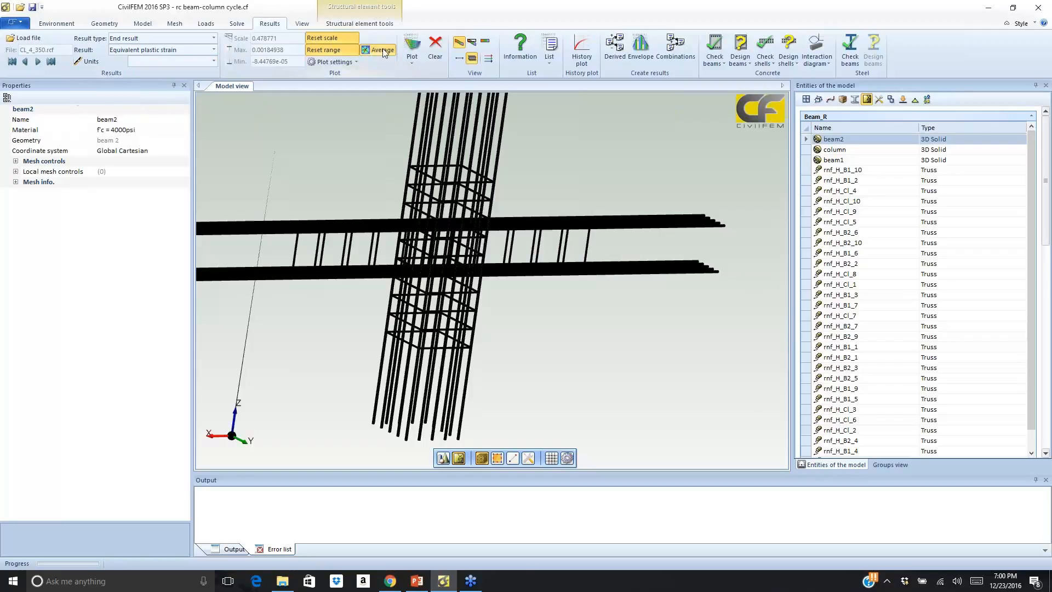
left_click(407, 43)
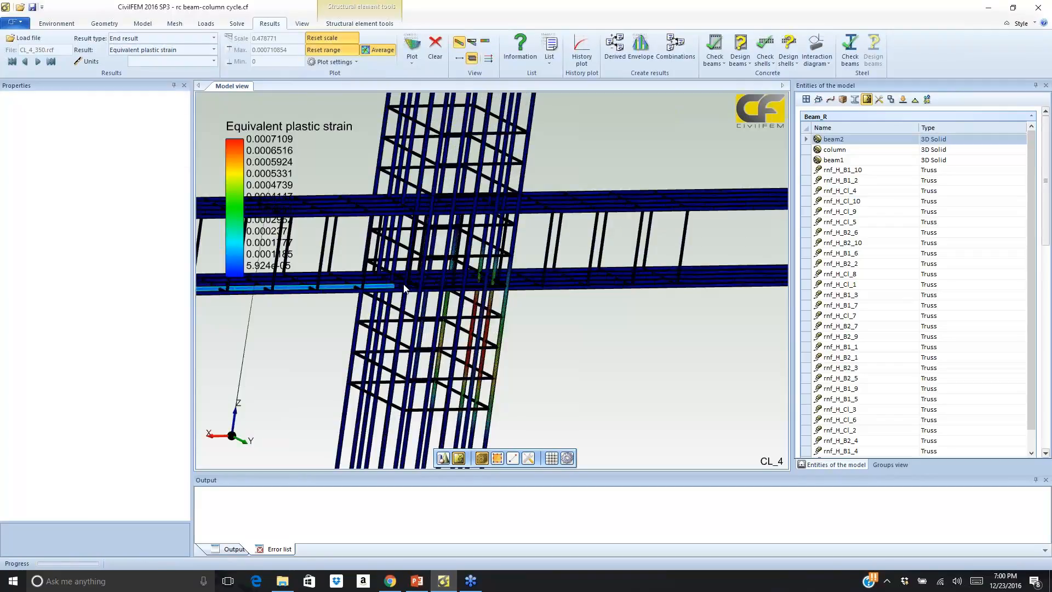
Examine the equivalent plastic strain in the column's longitudinal bars and stirrups below the joint from several angles and up close
middle_click_drag(404, 289, 430, 378)
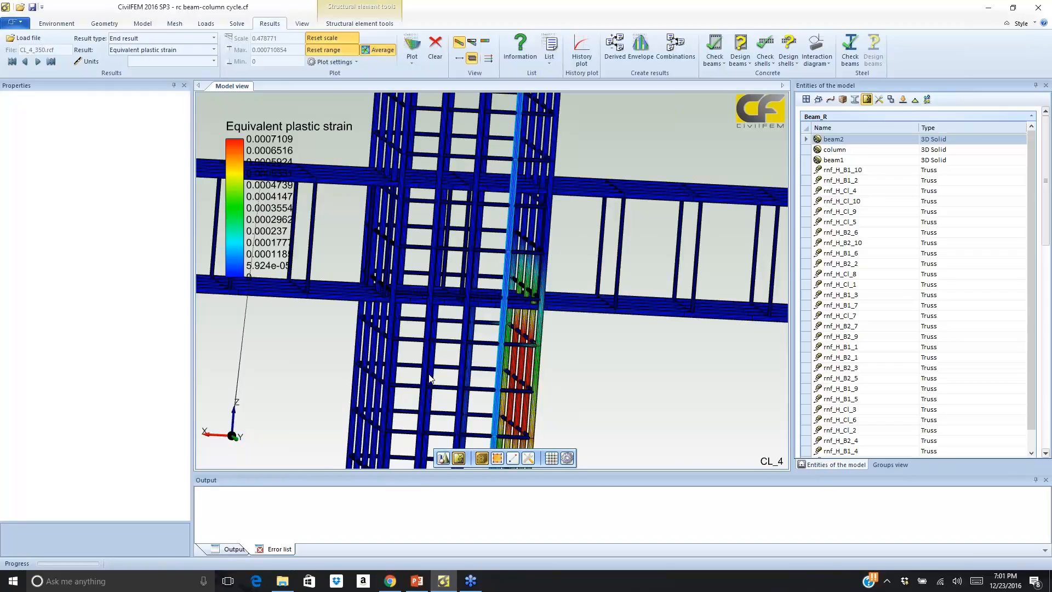
middle_click_drag(430, 378, 564, 400)
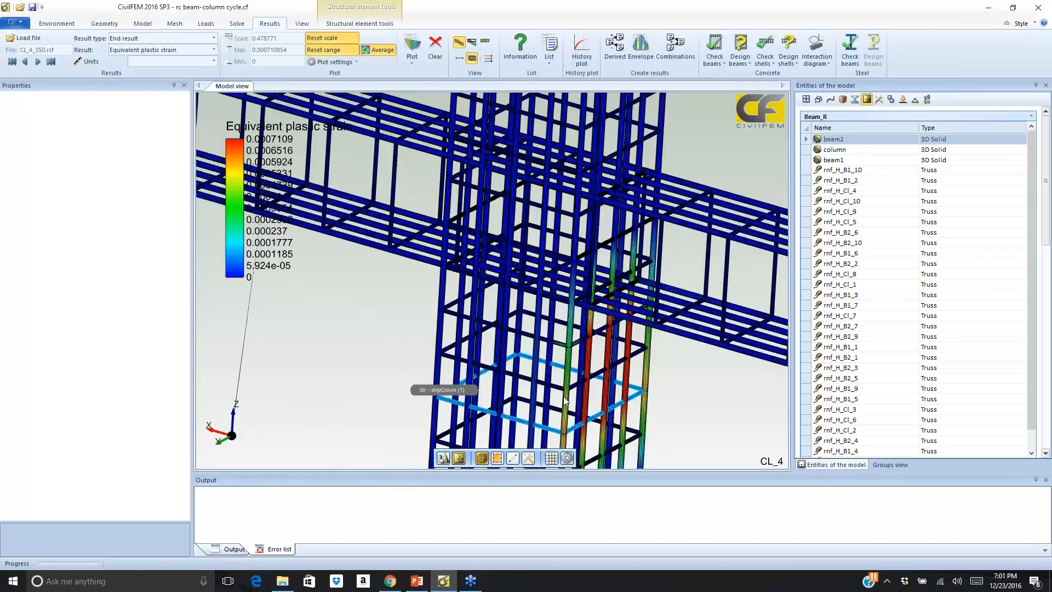
scroll(544, 293, "up", 3)
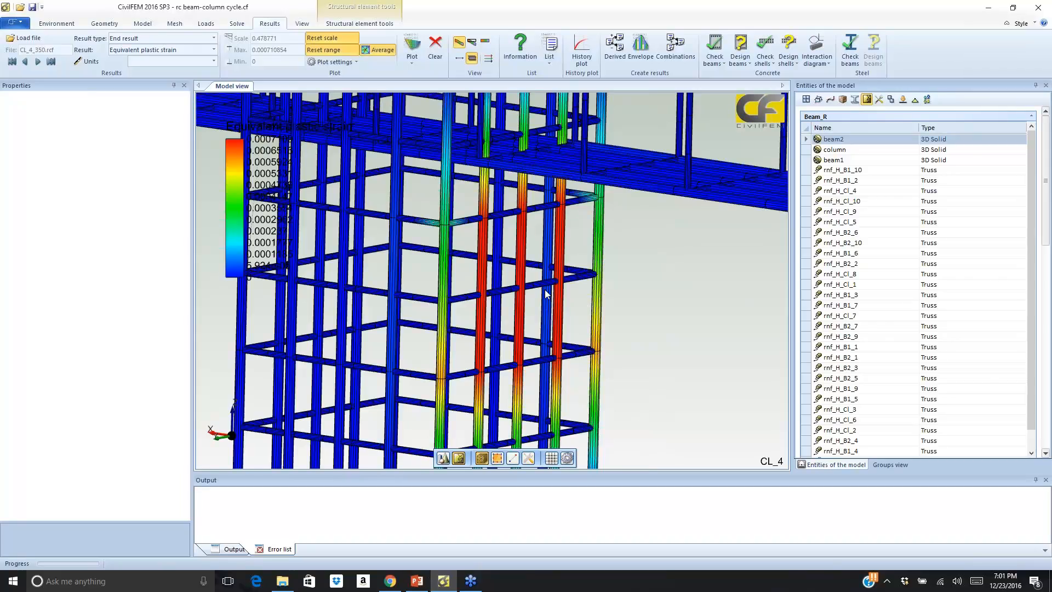
middle_click_drag(545, 289, 564, 308)
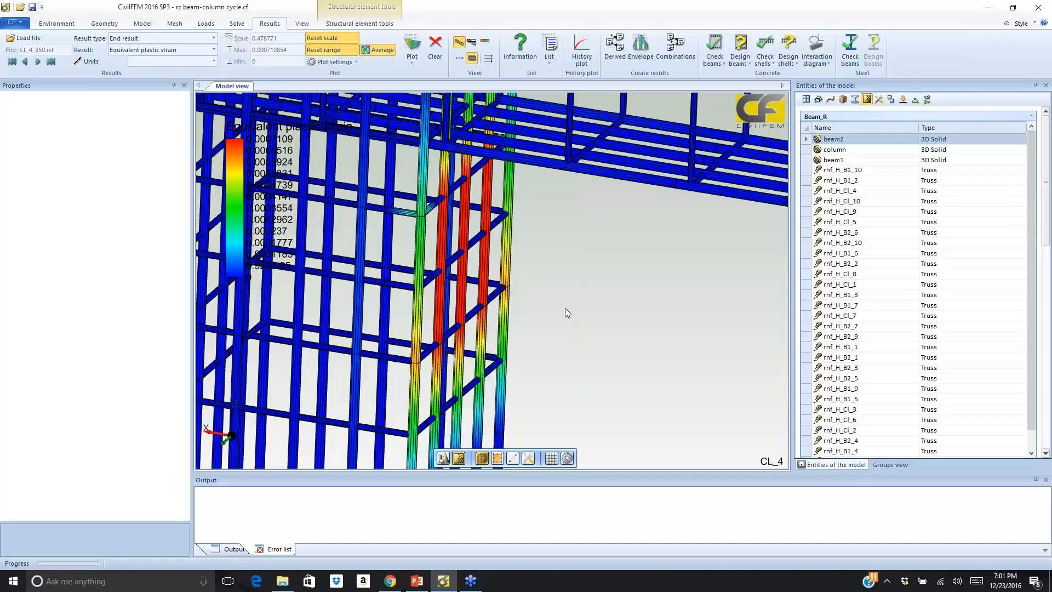
middle_click_drag(565, 308, 561, 306)
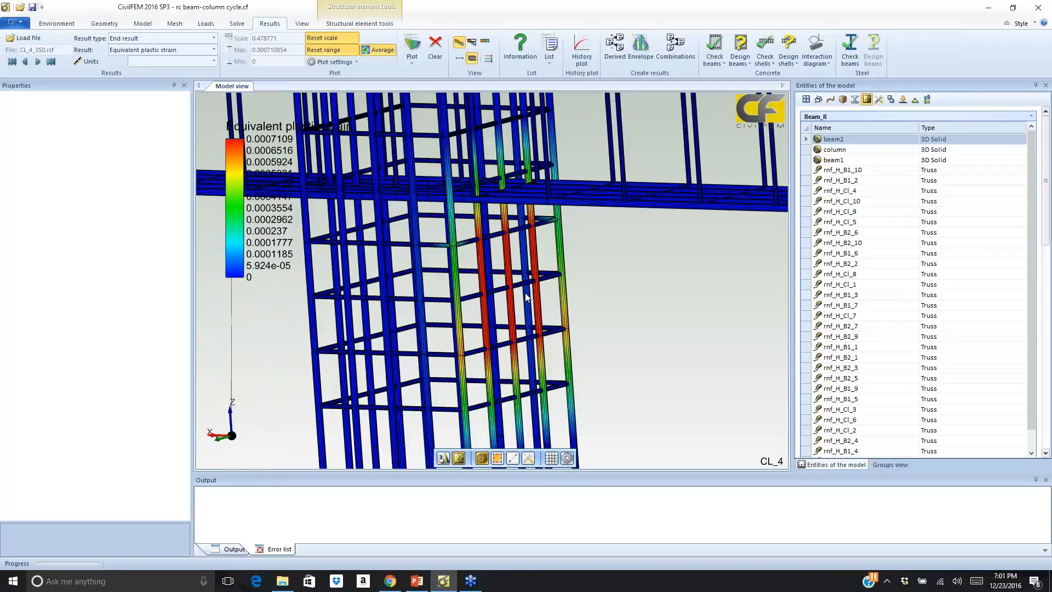
middle_click_drag(525, 293, 505, 315)
scroll(485, 263, "down", 3)
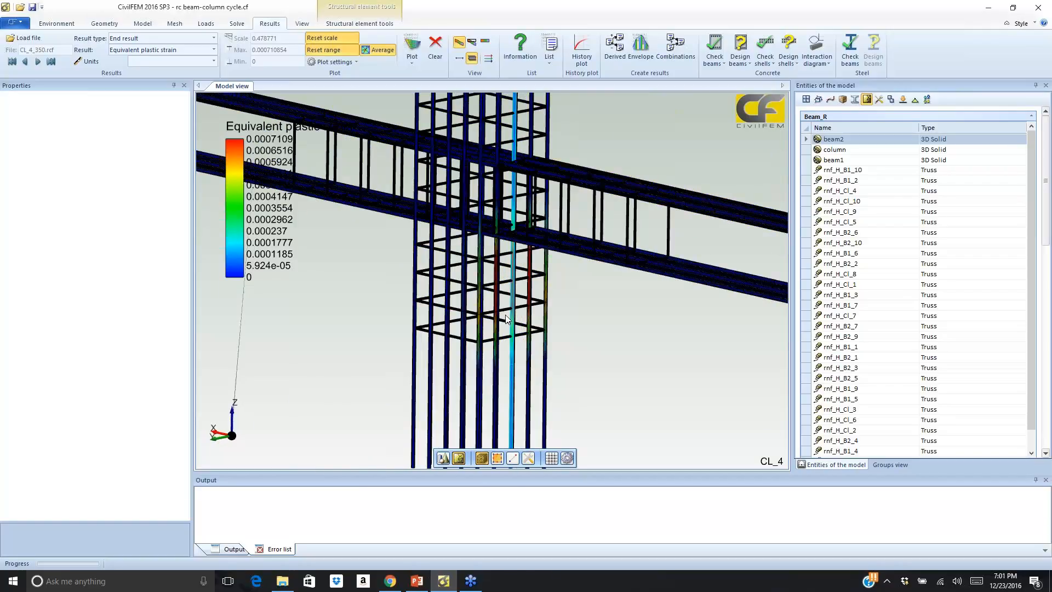
scroll(506, 320, "up", 2)
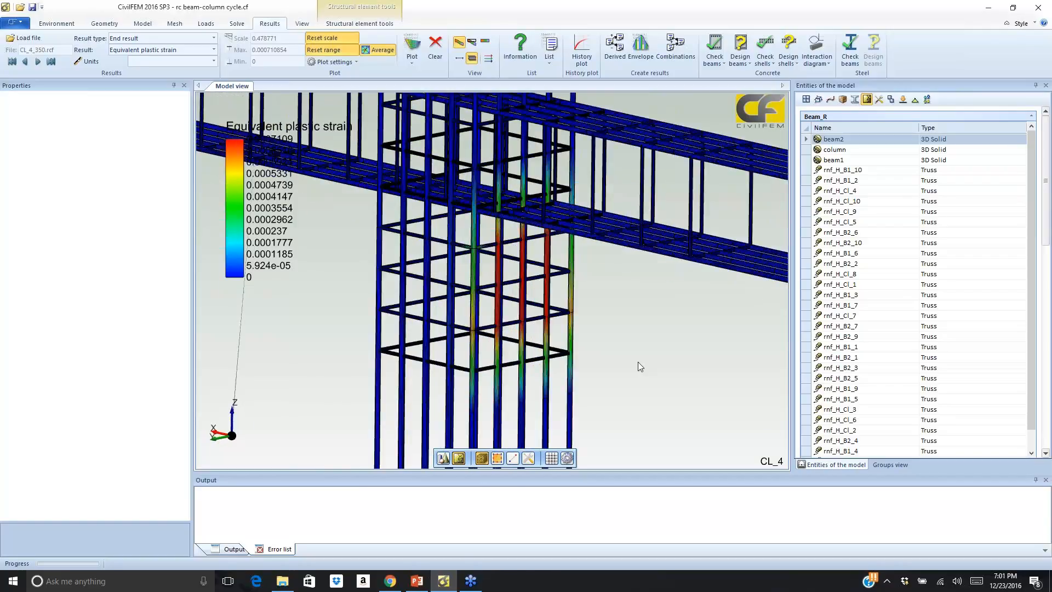
scroll(638, 363, "down", 1)
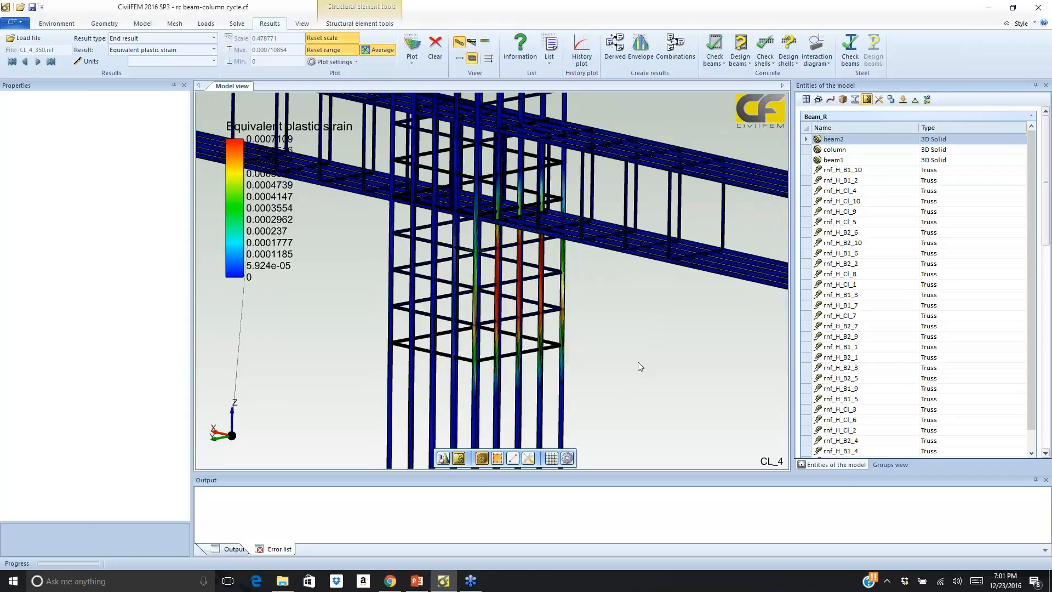
scroll(637, 361, "down", 2)
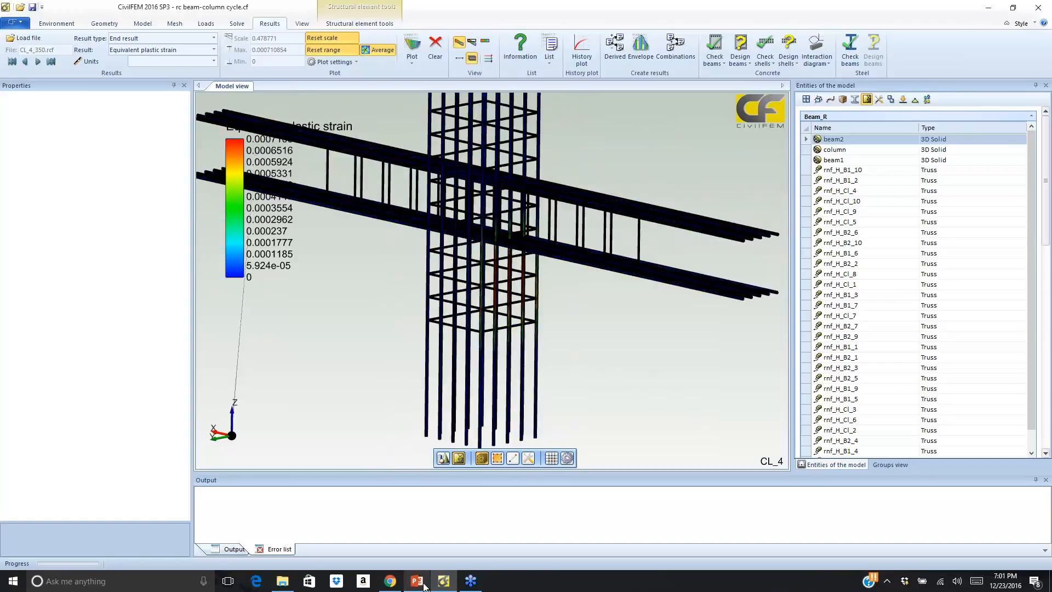
Switch to PowerPoint to compare the bar strains with the Beam-Column slide, and advance to the closing thank-you slide
left_click(423, 585)
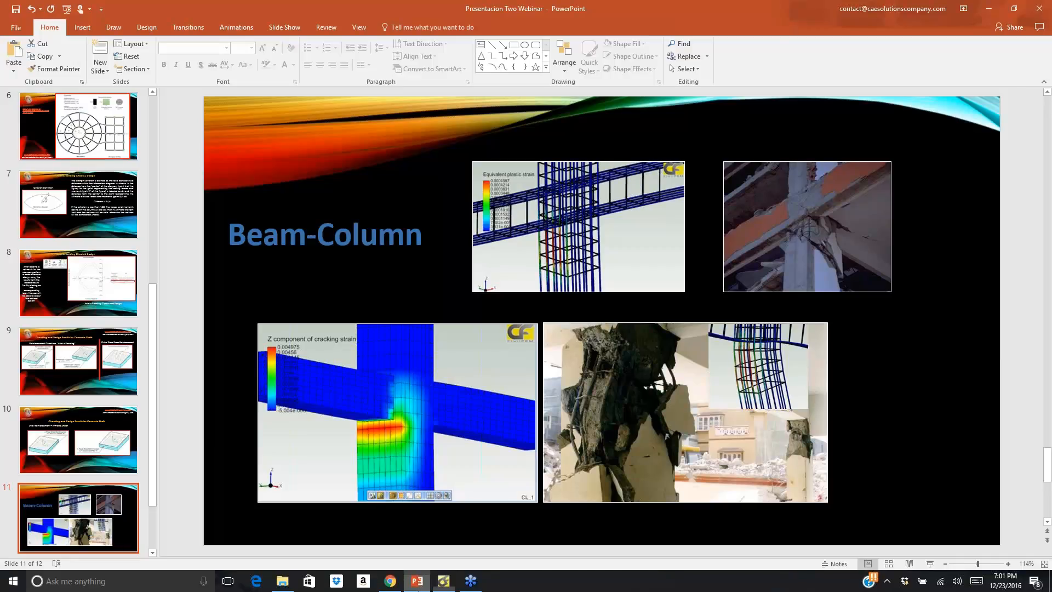
scroll(678, 476, "down", 1)
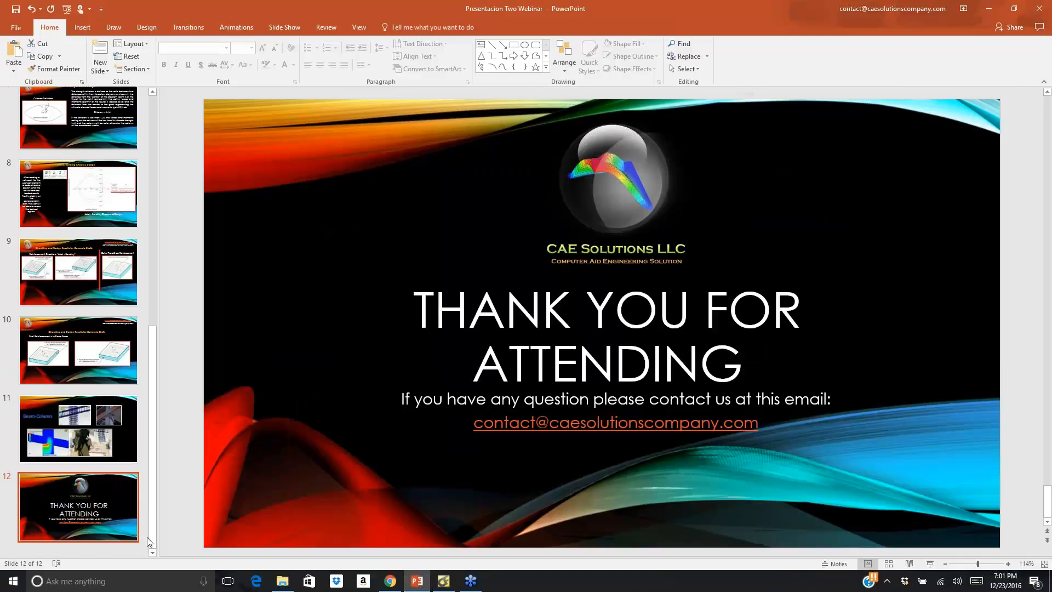